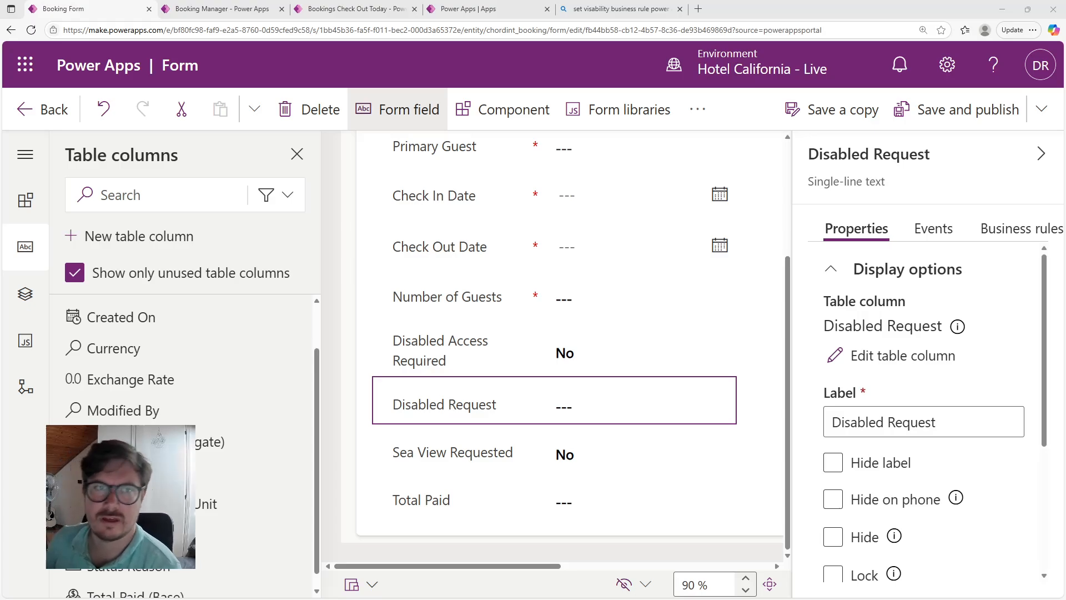
# Start a new booking in the Booking Manager app and open a new guest record from its Primary Guest lookup.
pyautogui.click(477, 9)
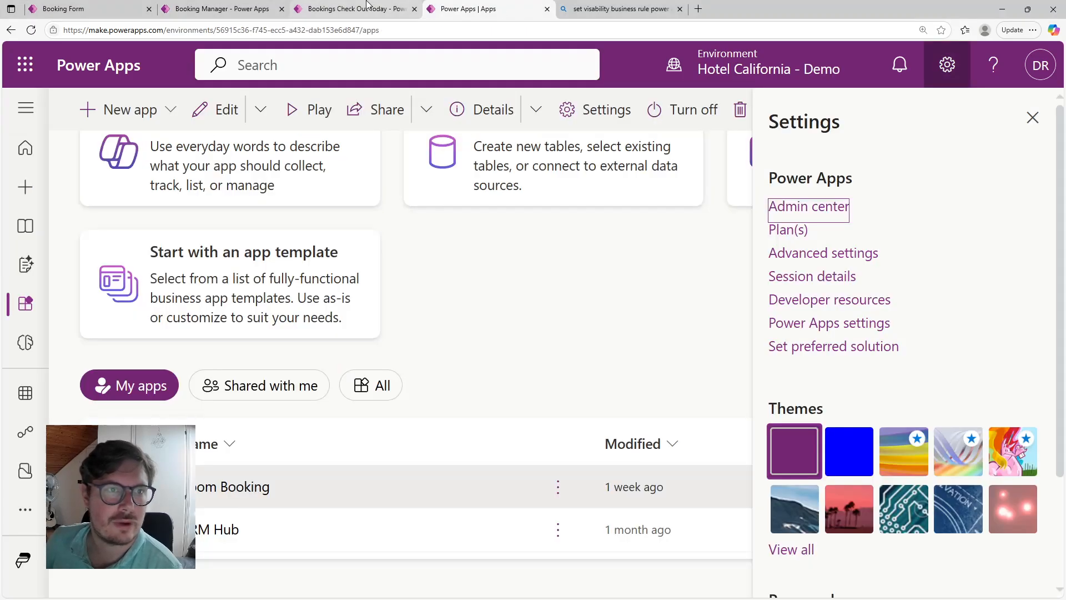
pyautogui.click(354, 6)
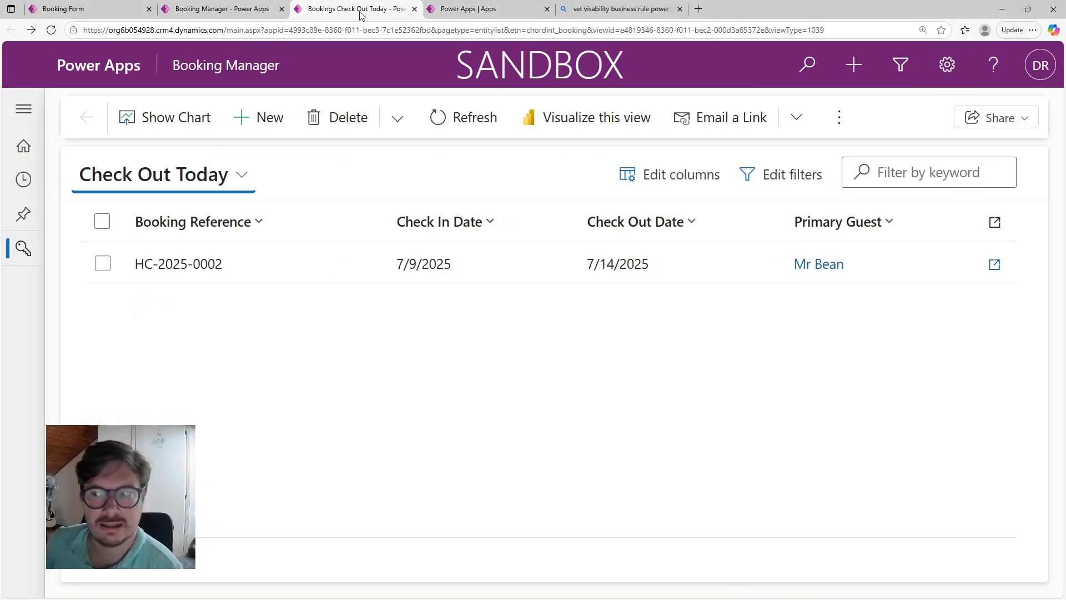
pyautogui.click(258, 123)
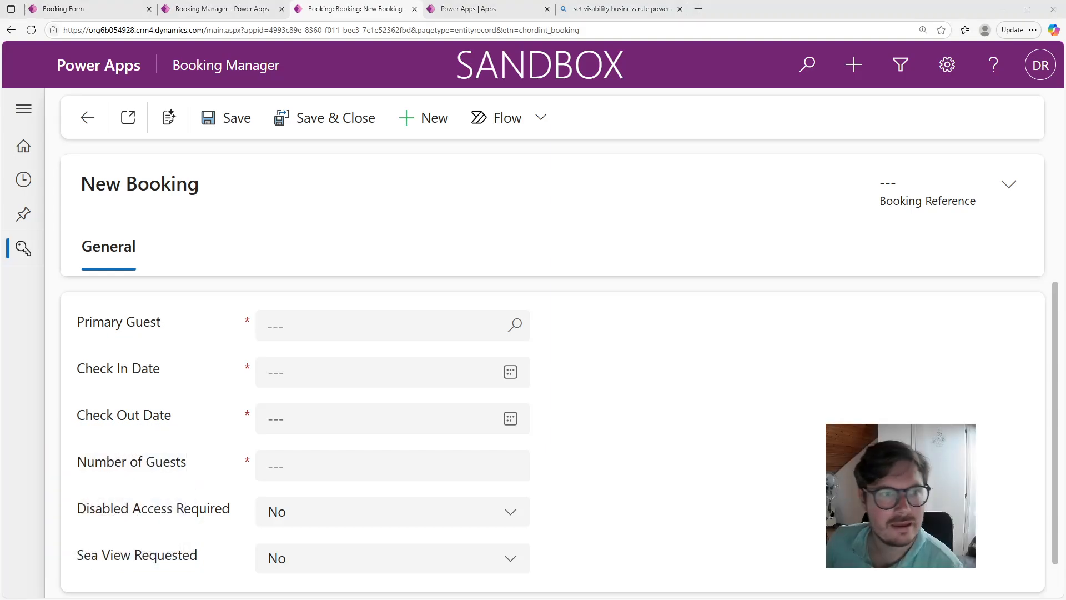
pyautogui.click(466, 325)
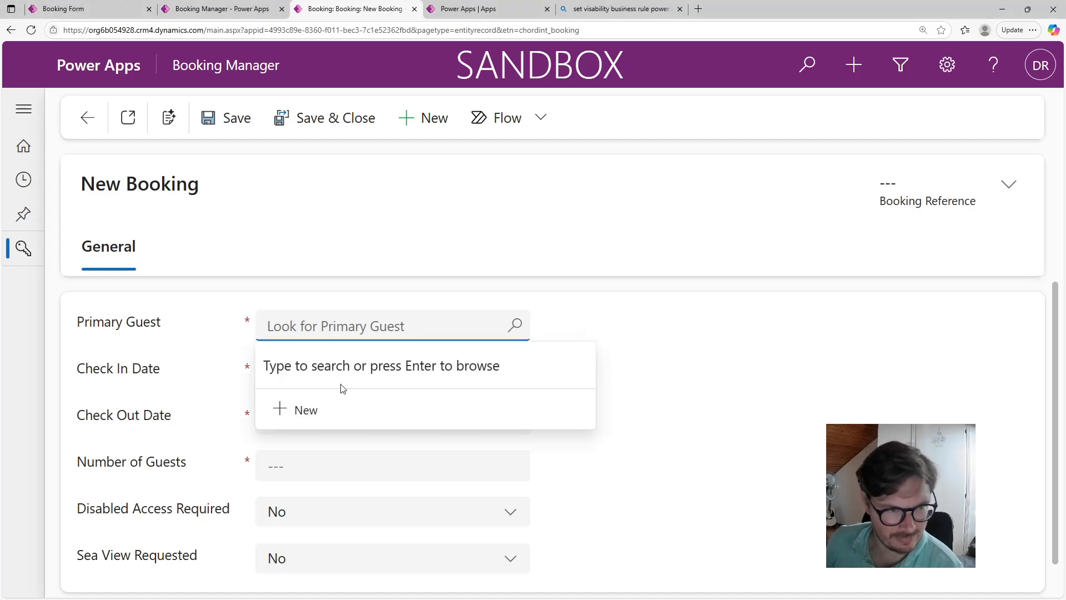
pyautogui.click(305, 411)
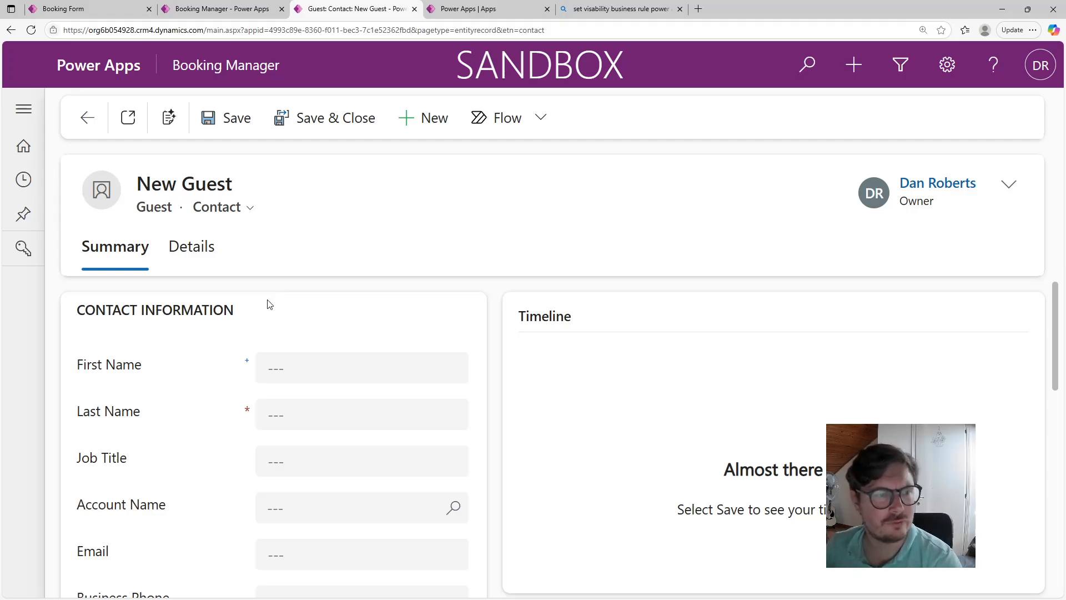
# Review the Summary and Details sections of the new guest form, and return to the new booking.
pyautogui.scroll(-2, 250, 328)
pyautogui.scroll(-1, 248, 337)
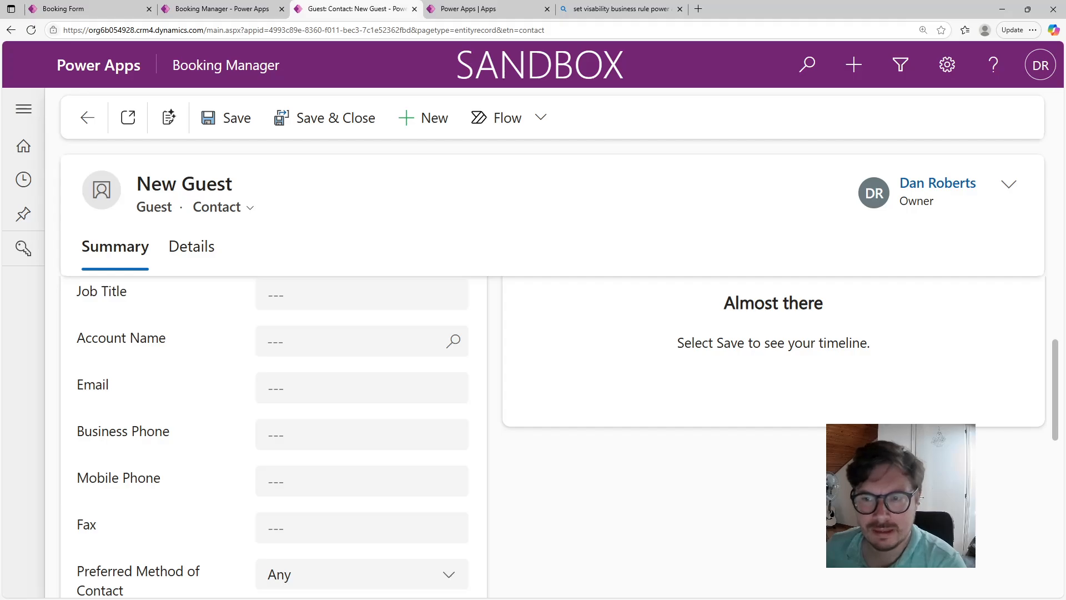
pyautogui.moveTo(1054, 351); pyautogui.dragTo(1018, 200)
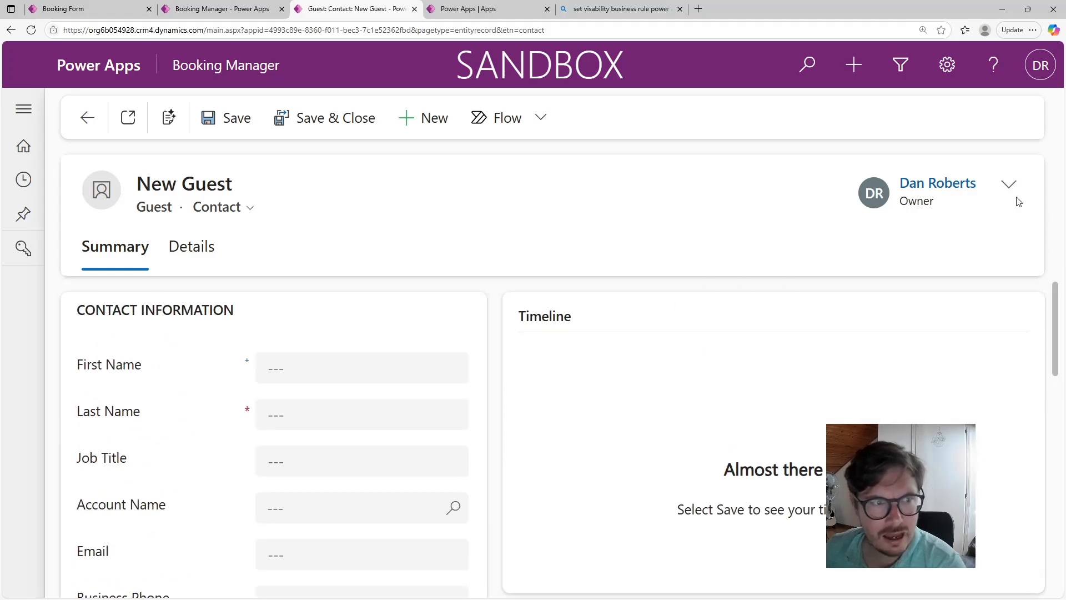
pyautogui.click(178, 252)
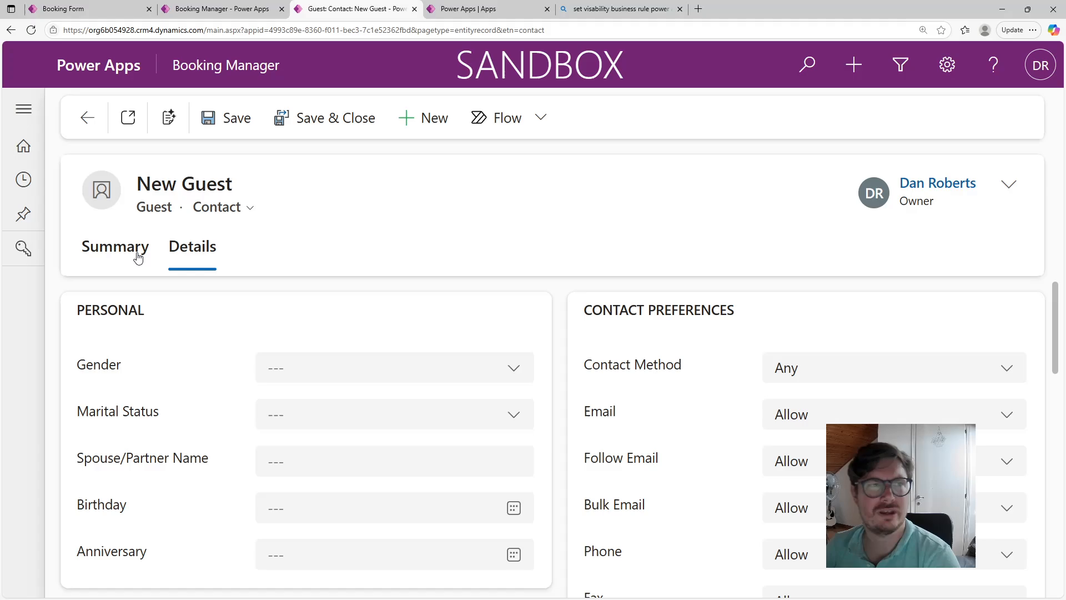
pyautogui.click(138, 257)
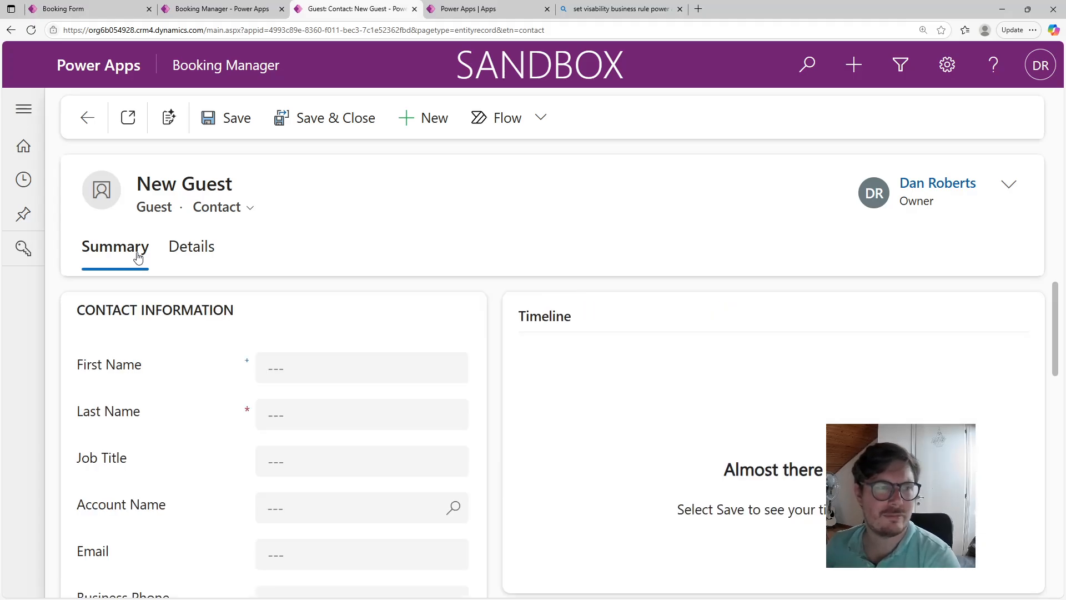
pyautogui.click(96, 132)
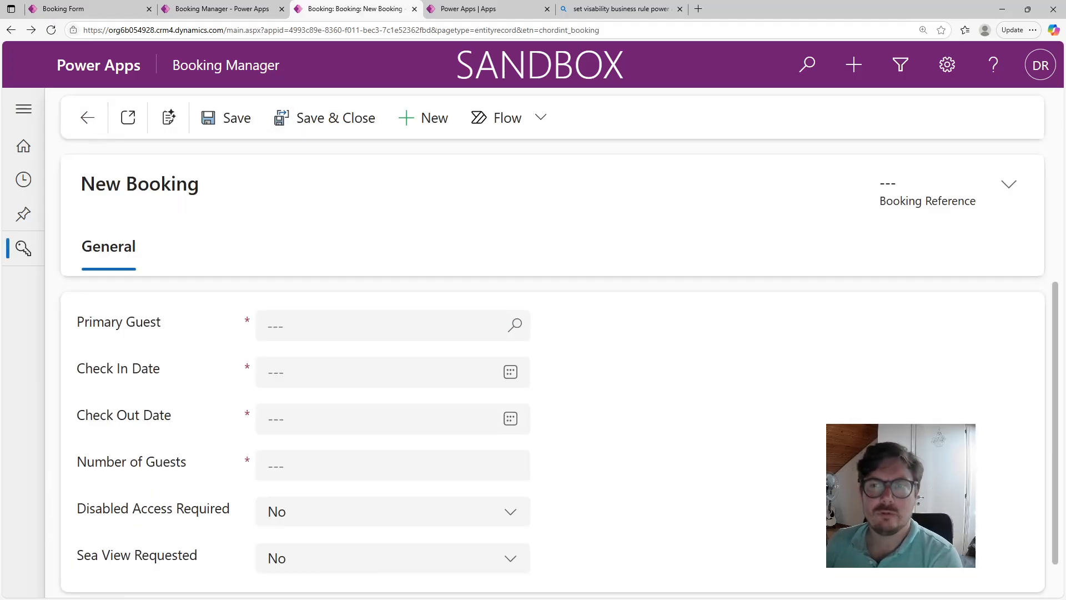
# Set the booking's Check In Date to 7/16/2025 and its Check Out Date to 7/6/2025.
pyautogui.moveTo(1056, 300); pyautogui.dragTo(1057, 338)
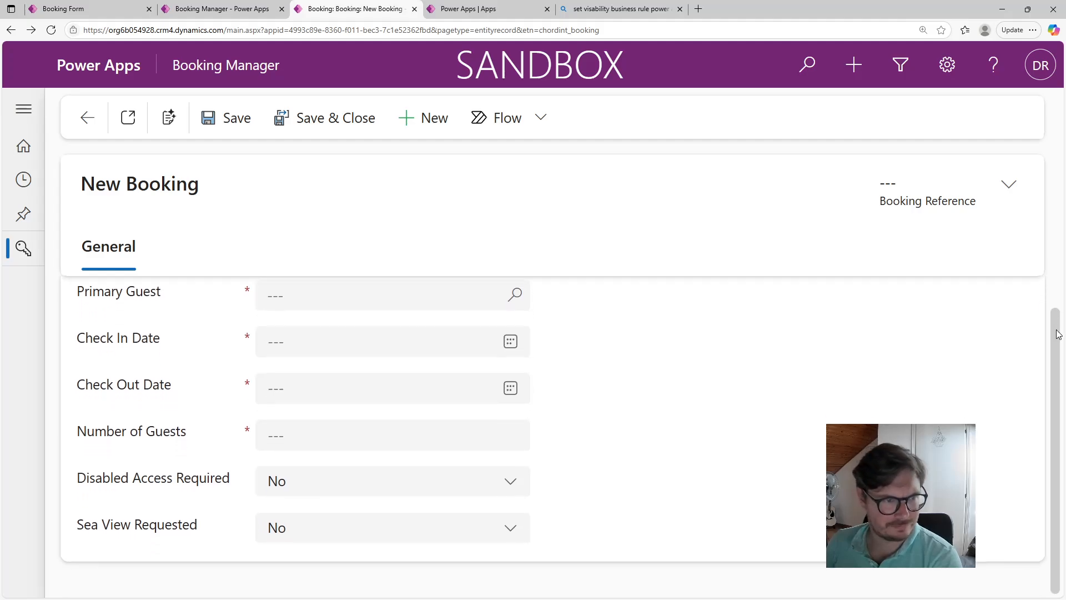
pyautogui.click(510, 344)
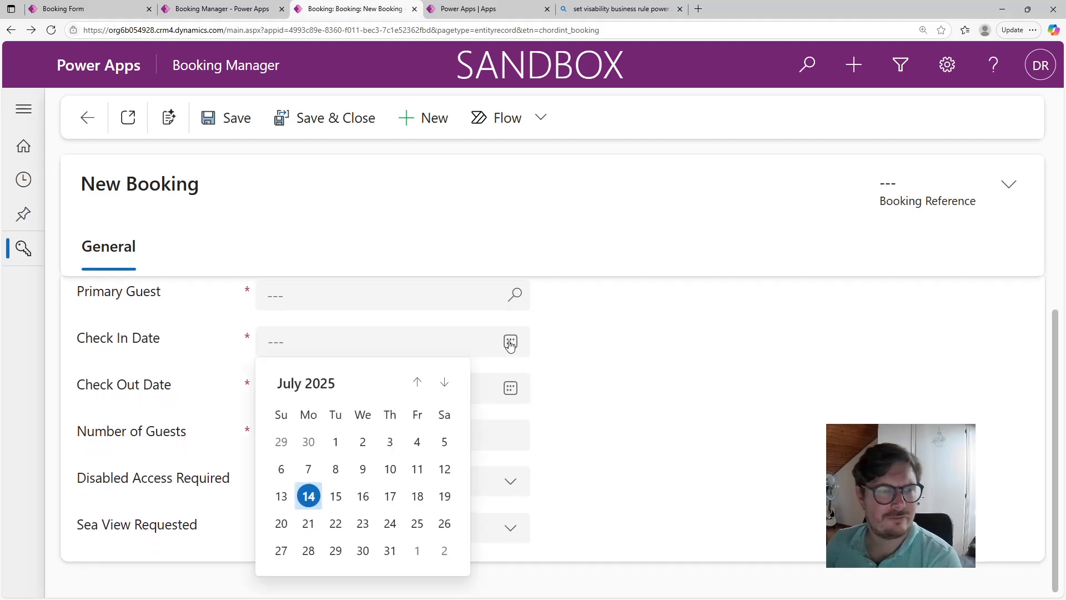
pyautogui.click(371, 495)
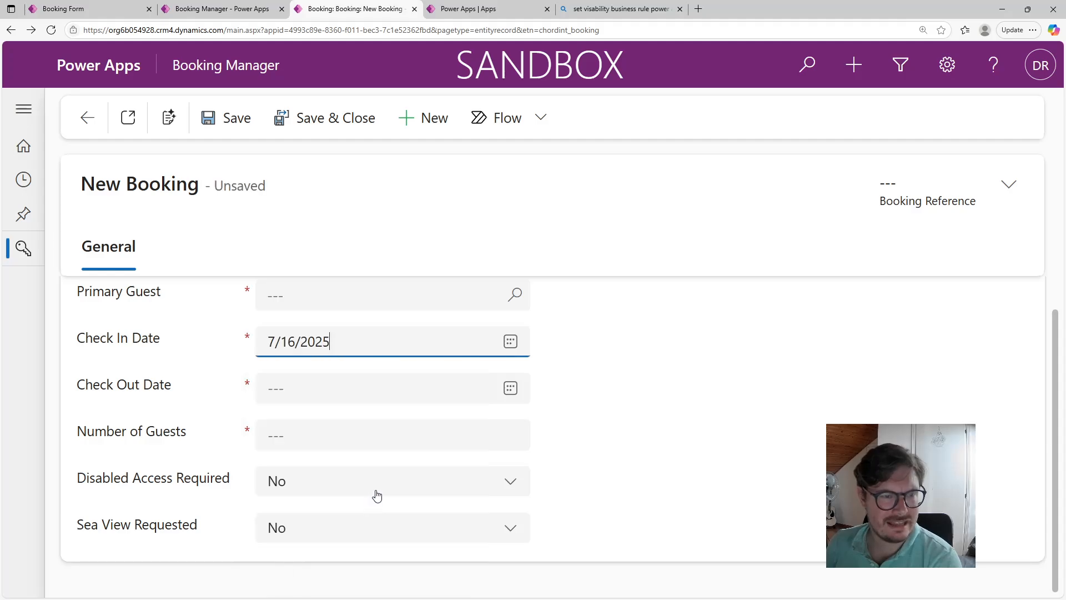
pyautogui.click(510, 388)
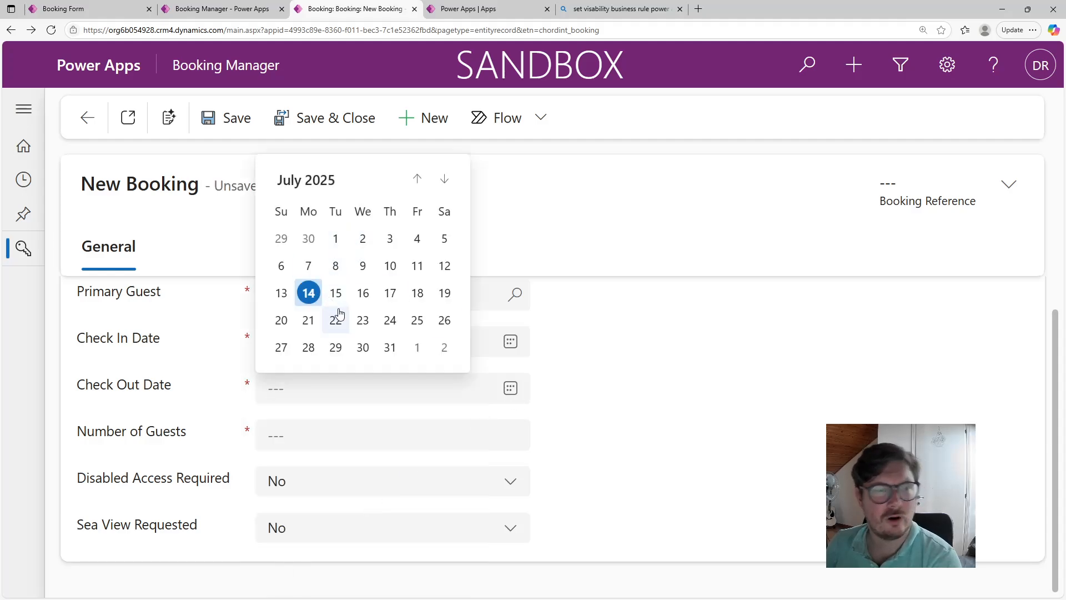
pyautogui.click(281, 266)
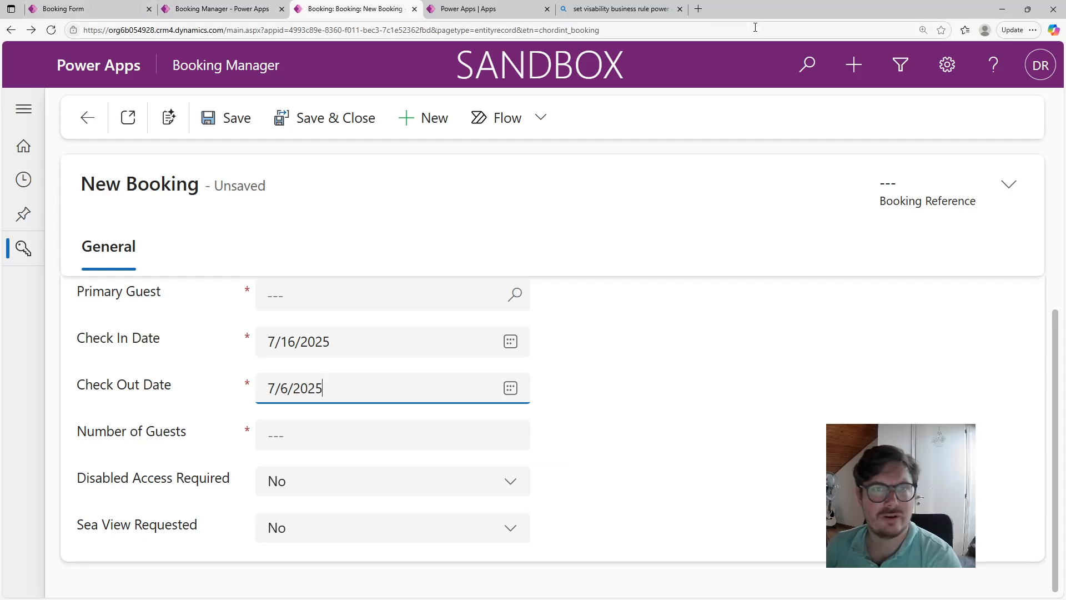
# Go to make.powerapps.com in a new browser tab and open the Guest table in the Hotel California solution.
pyautogui.click(697, 9)
pyautogui.write('make.powerapps.com')
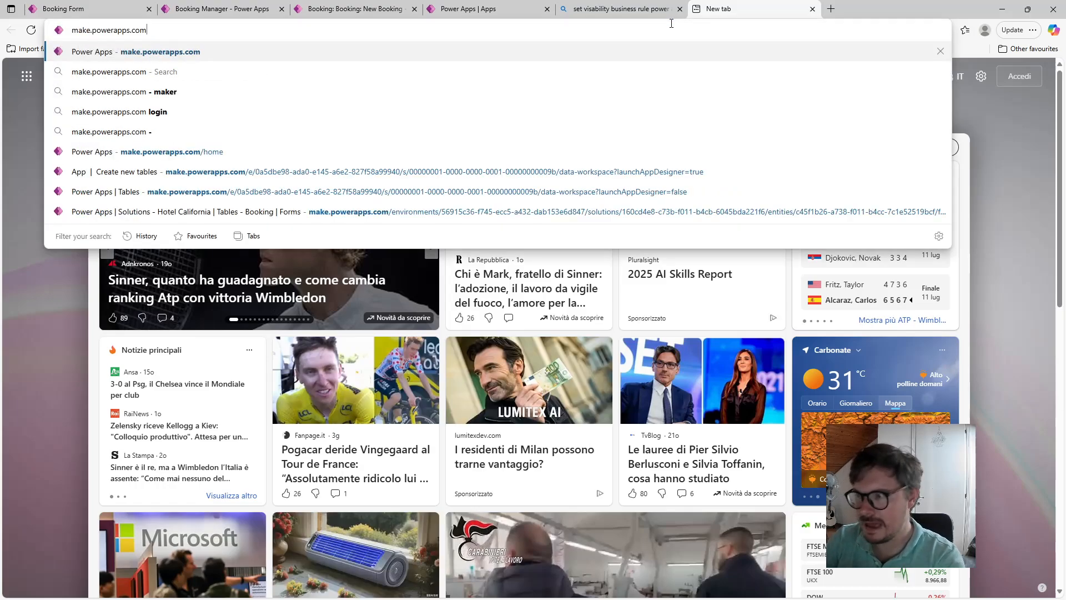
pyautogui.press('Return')
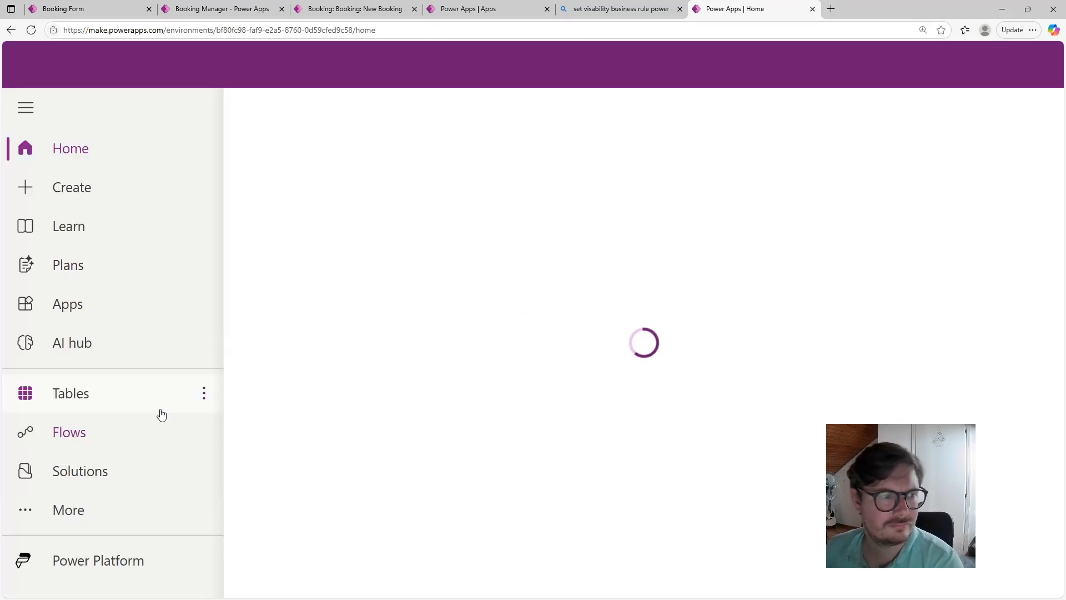
pyautogui.click(87, 472)
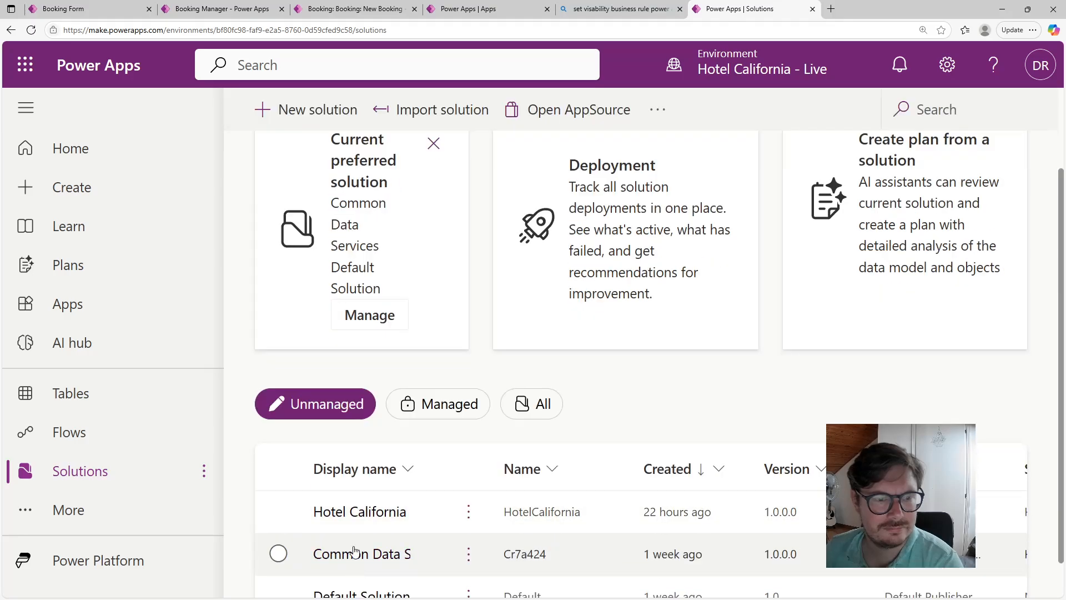
pyautogui.click(353, 508)
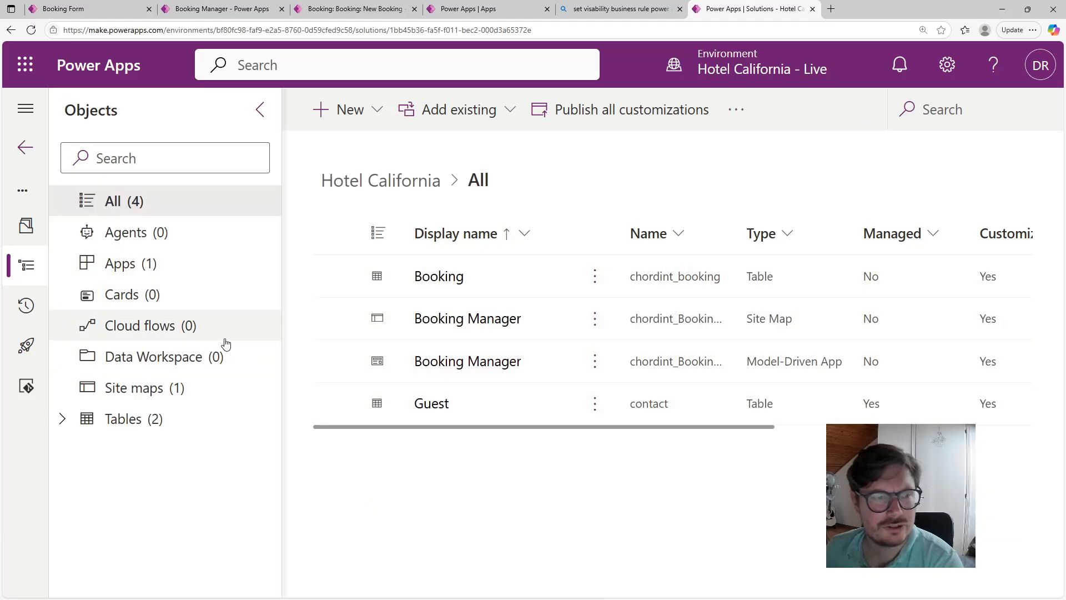
pyautogui.click(62, 418)
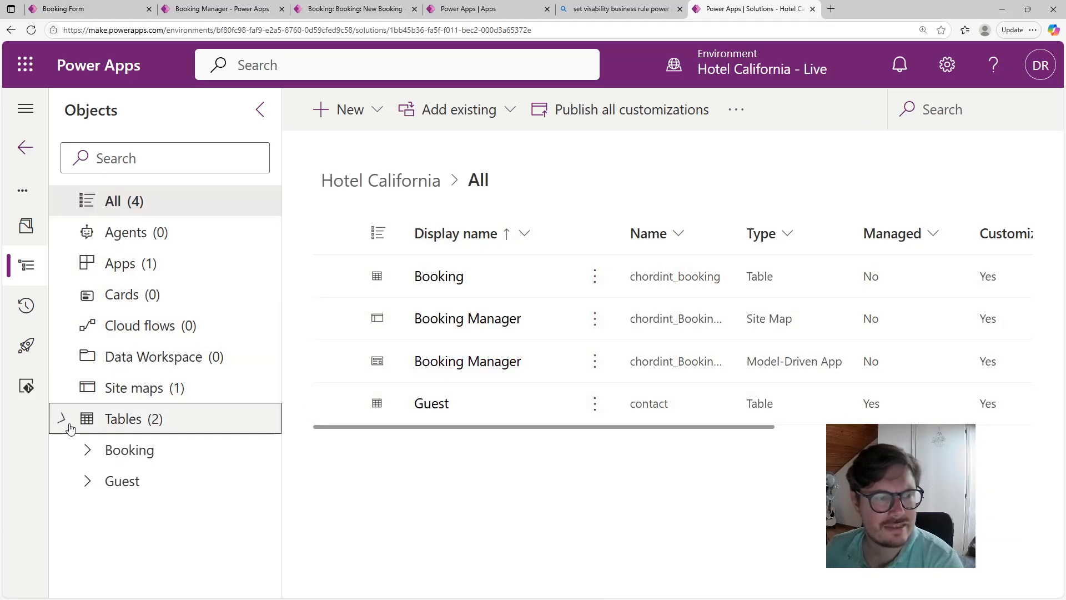
pyautogui.click(124, 481)
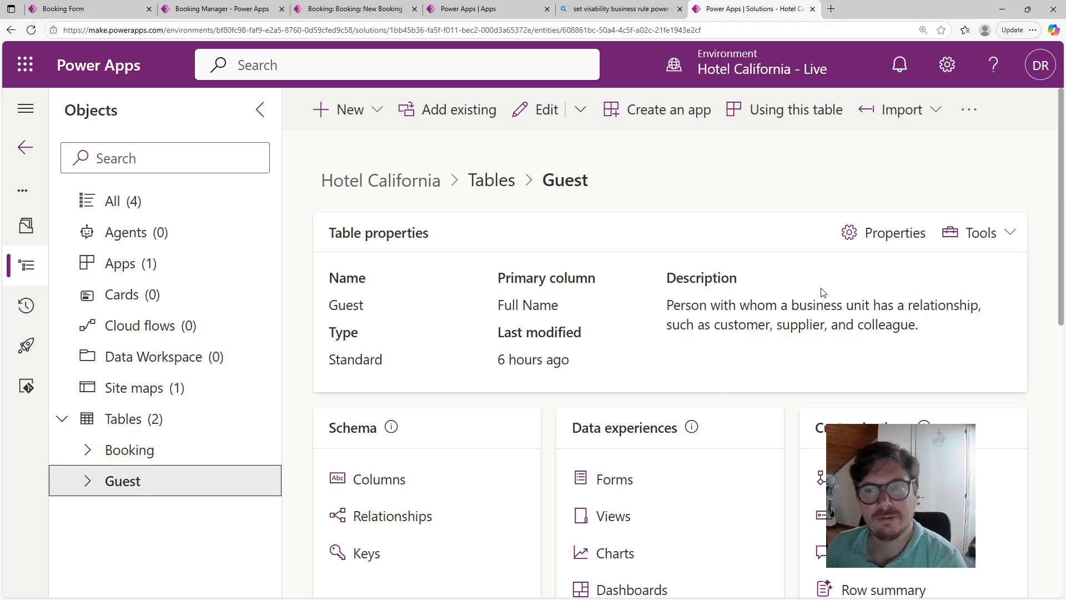
# Check the "Leverage quick-create form if available" setting and its explanation in the Guest table's advanced properties, and save the table.
pyautogui.click(866, 236)
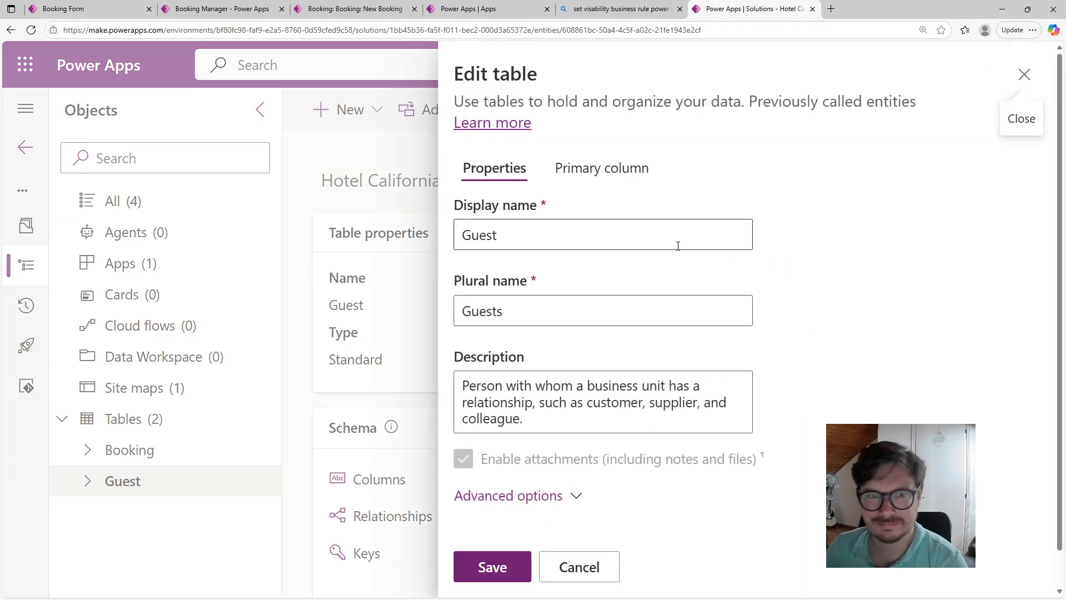
pyautogui.click(510, 496)
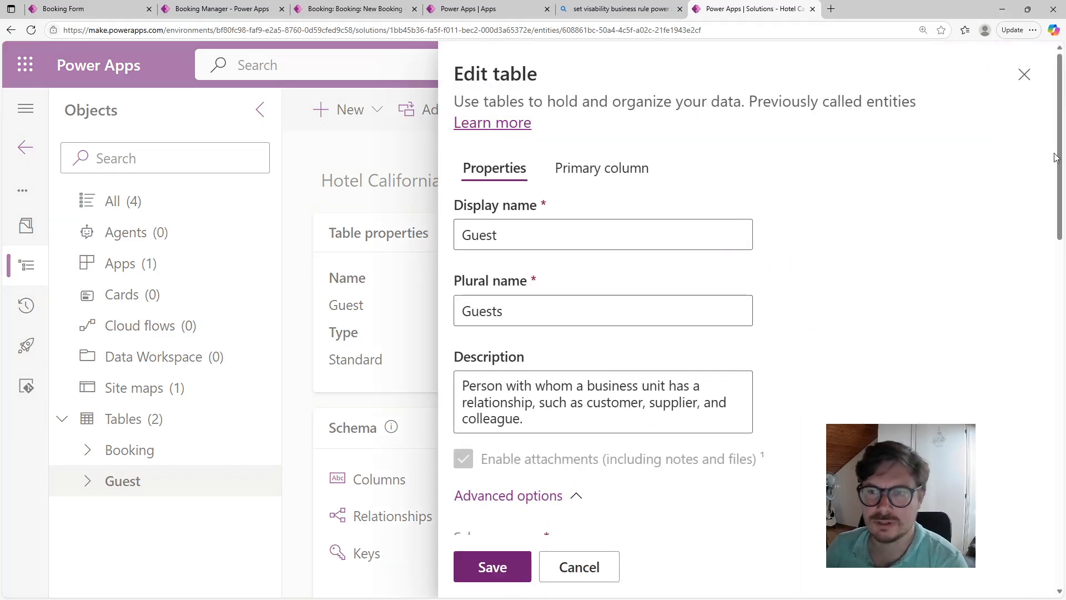
pyautogui.moveTo(1061, 122); pyautogui.dragTo(1060, 418)
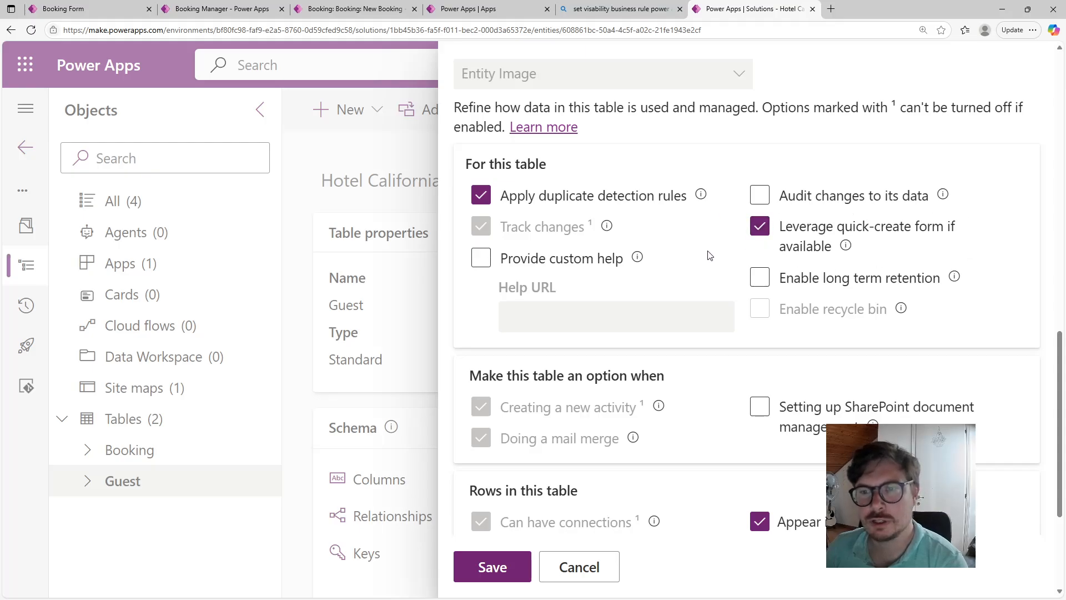
pyautogui.click(847, 246)
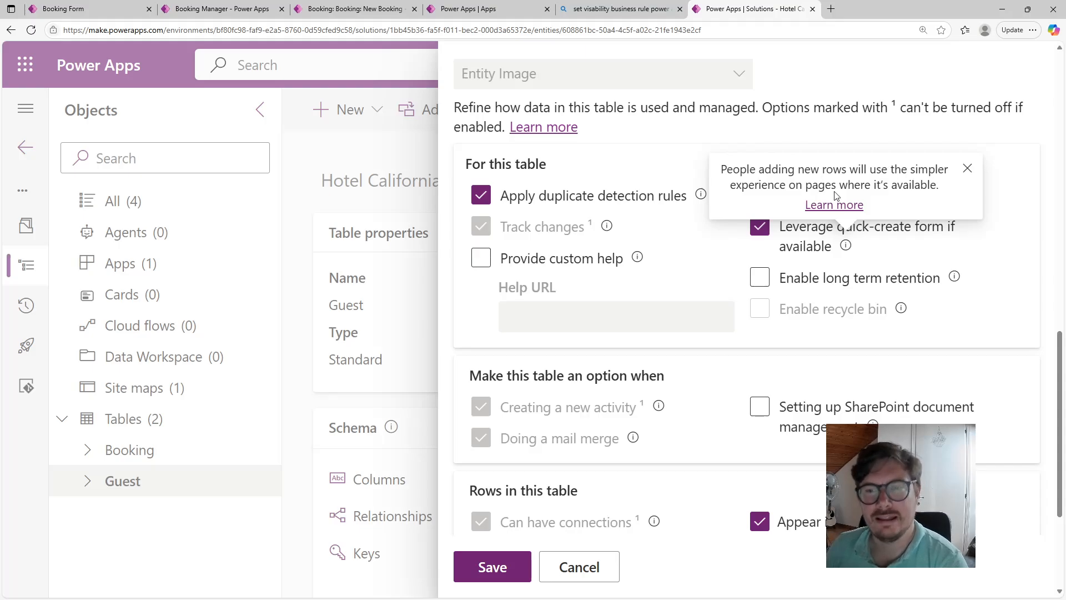
pyautogui.click(966, 169)
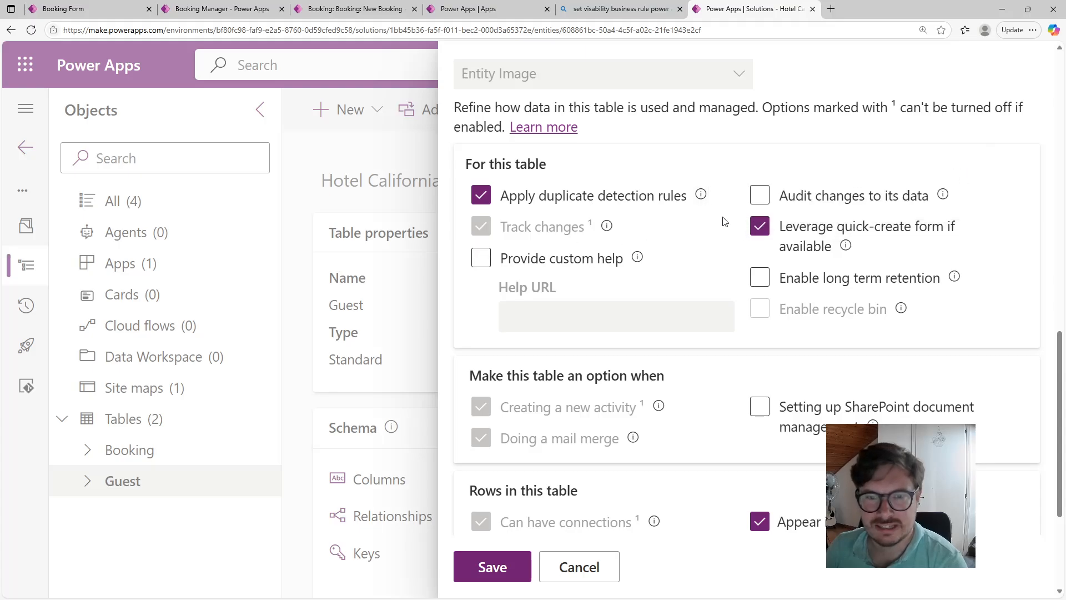
pyautogui.click(466, 567)
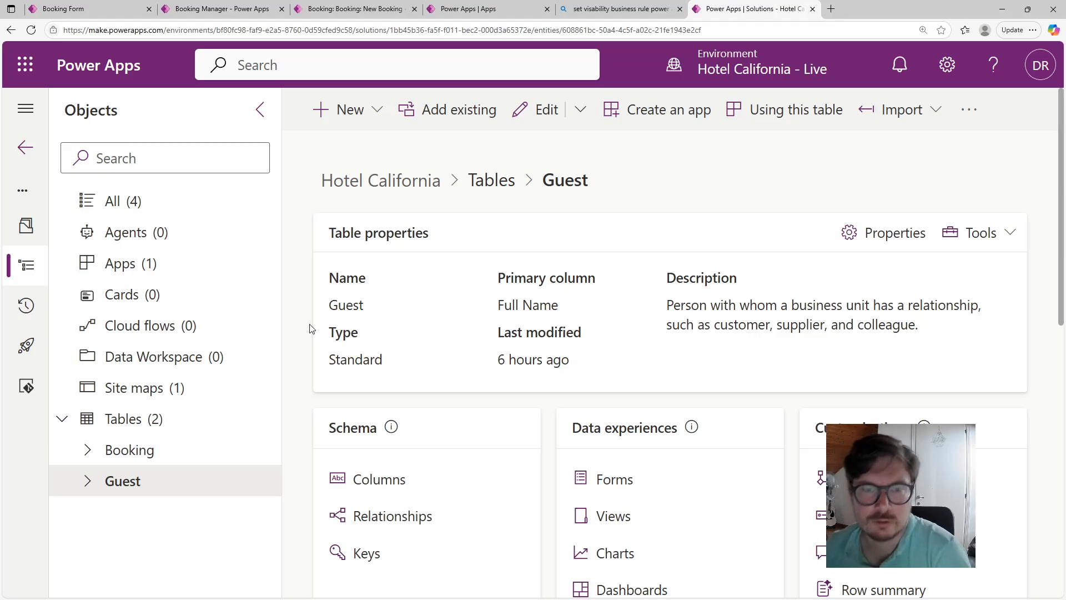
# Add the Guest table's existing main form Contact to the Hotel California solution.
pyautogui.click(621, 481)
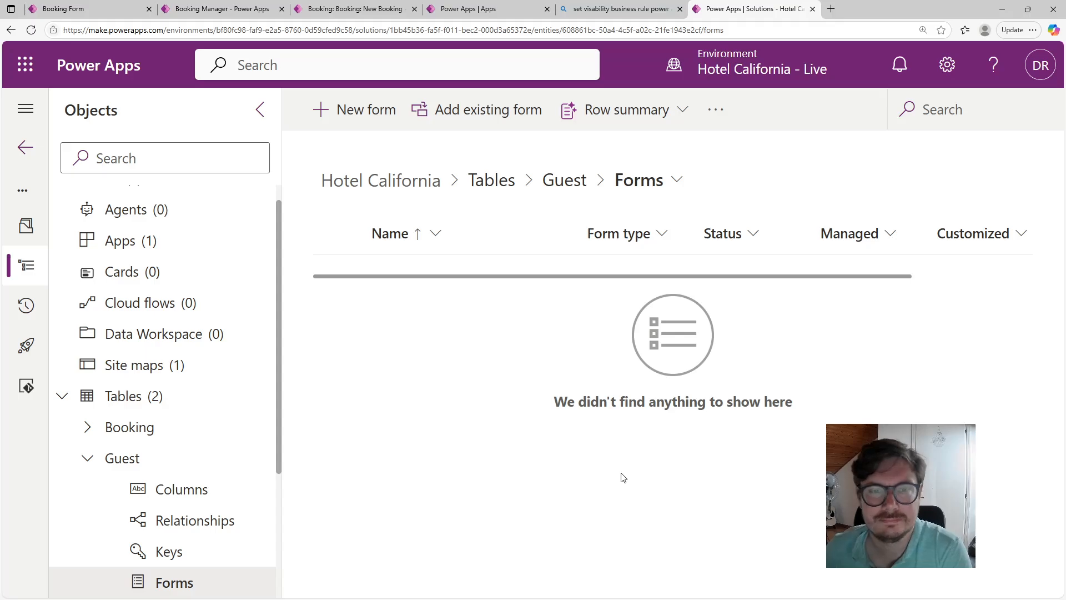
pyautogui.click(484, 125)
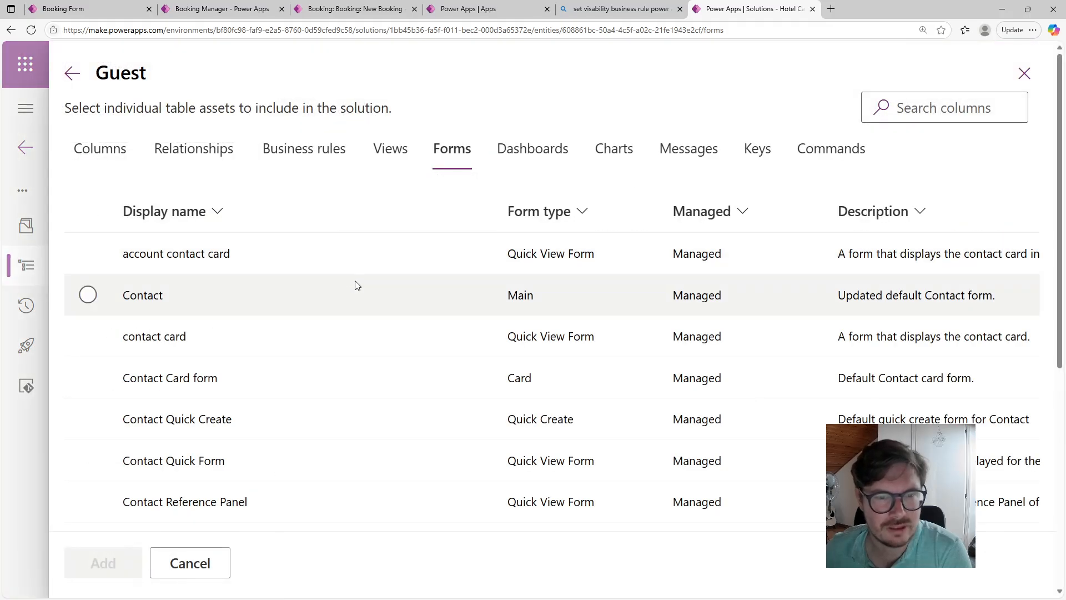
pyautogui.scroll(-5, 147, 272)
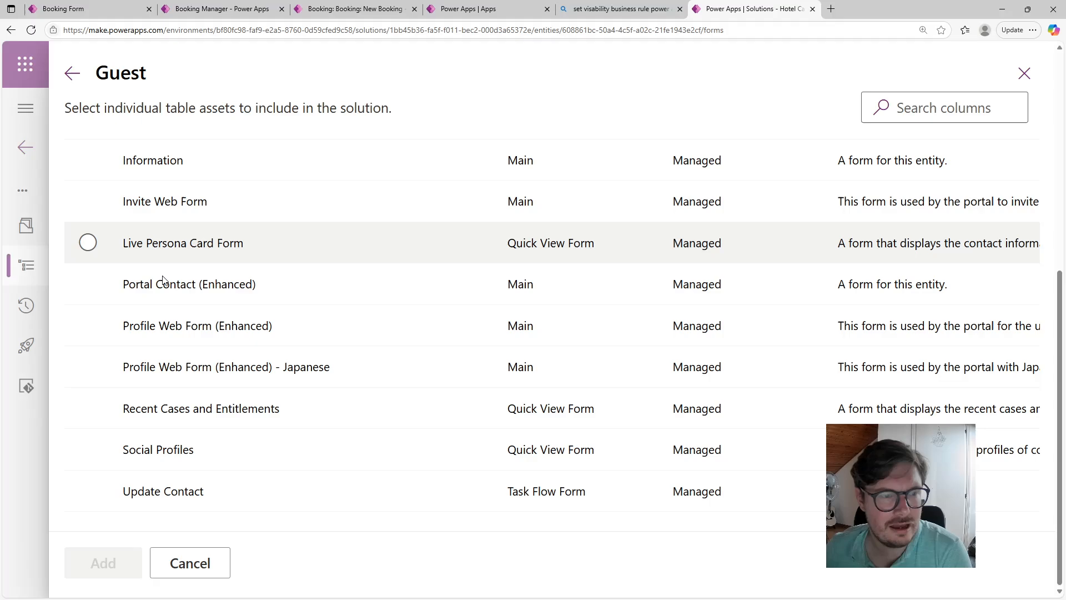
pyautogui.scroll(3, 350, 368)
pyautogui.scroll(4, 353, 369)
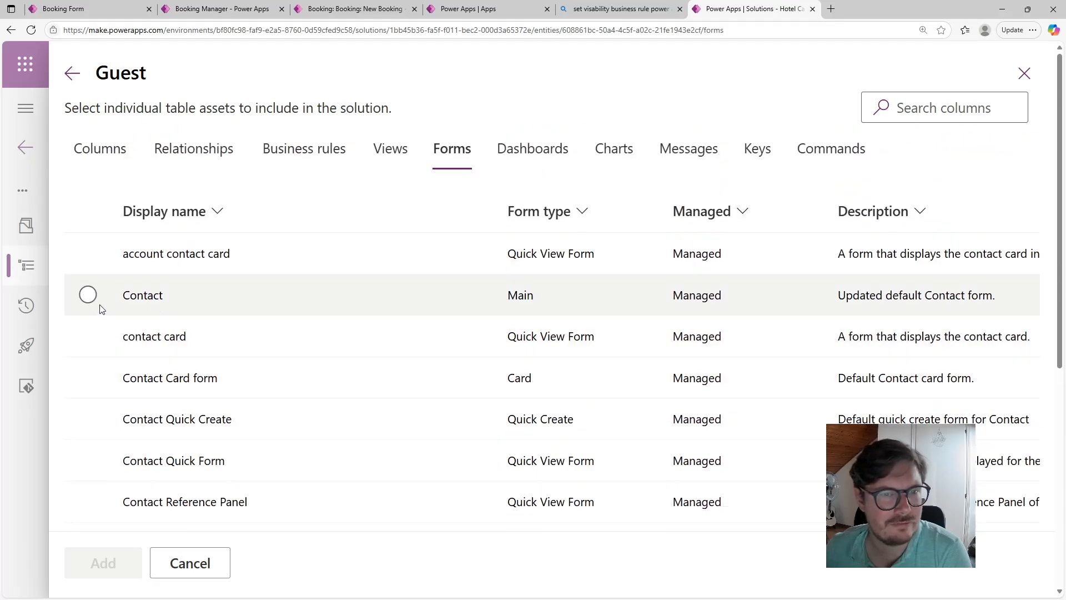
pyautogui.click(89, 296)
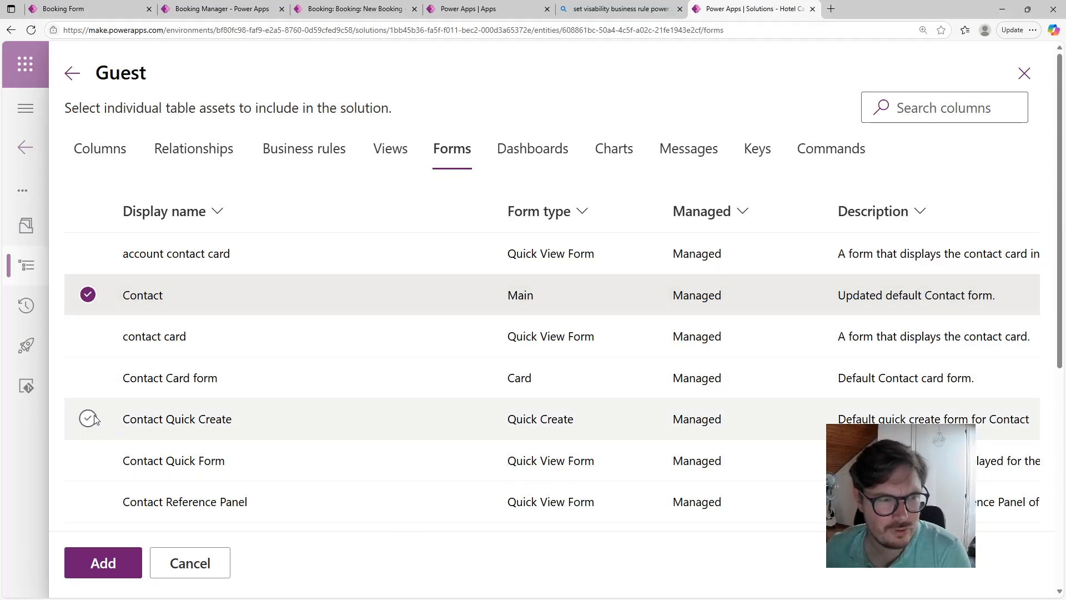
pyautogui.scroll(-1, 248, 323)
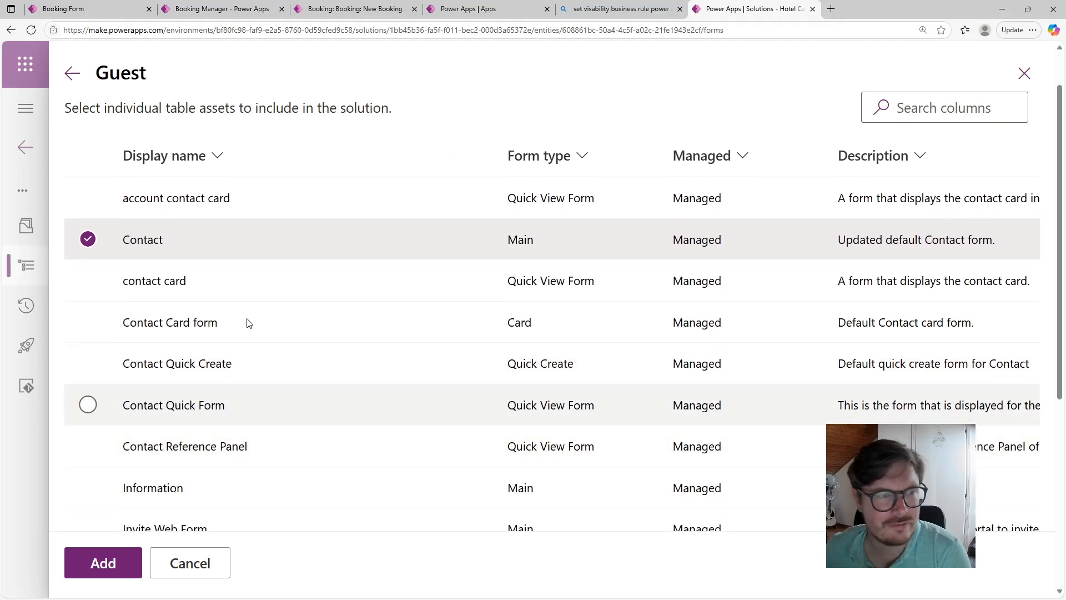
pyautogui.scroll(1, 168, 343)
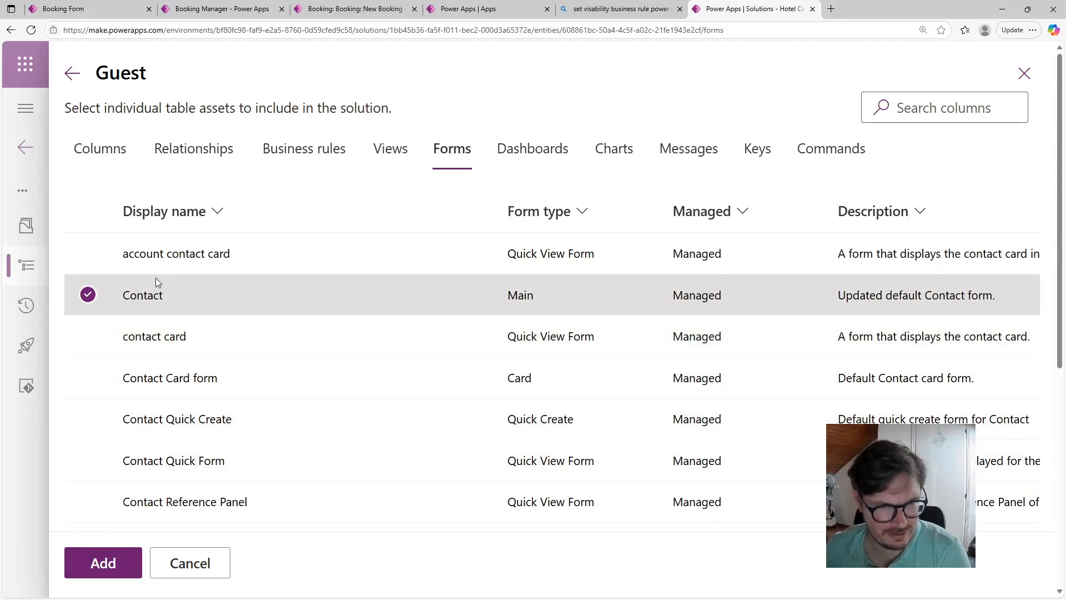
pyautogui.click(137, 577)
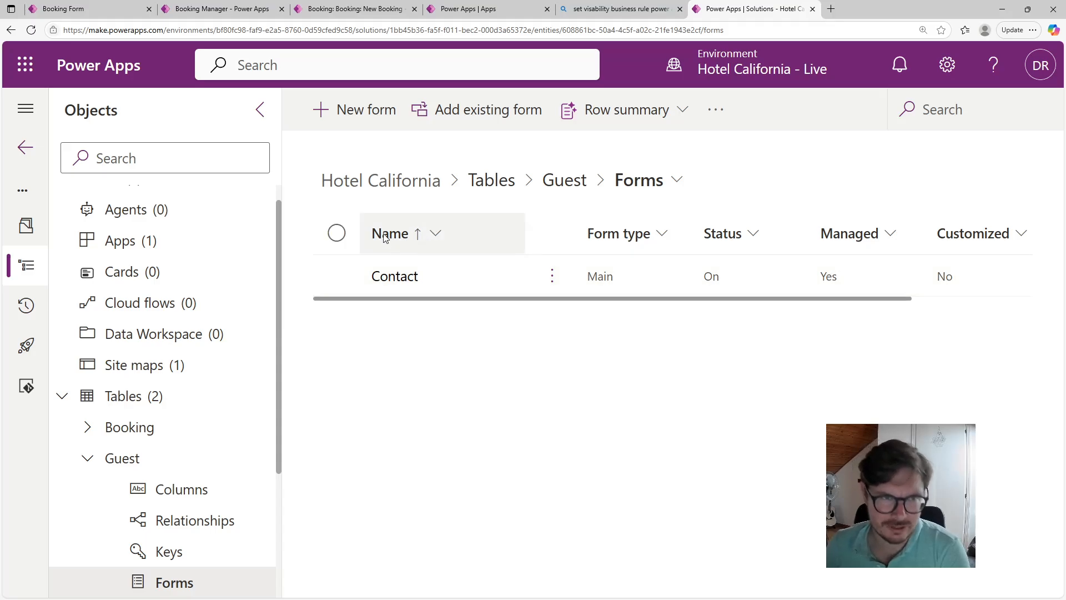
# Start a new Quick create form for the Guest table and check the descriptions of the quick create and quick view form types.
pyautogui.click(382, 114)
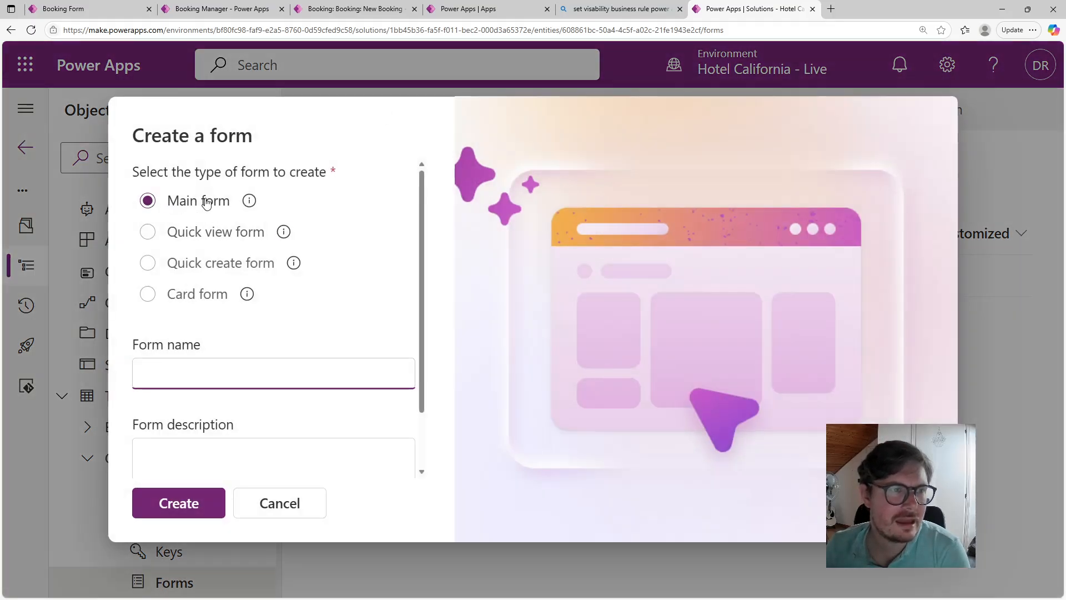
pyautogui.click(148, 264)
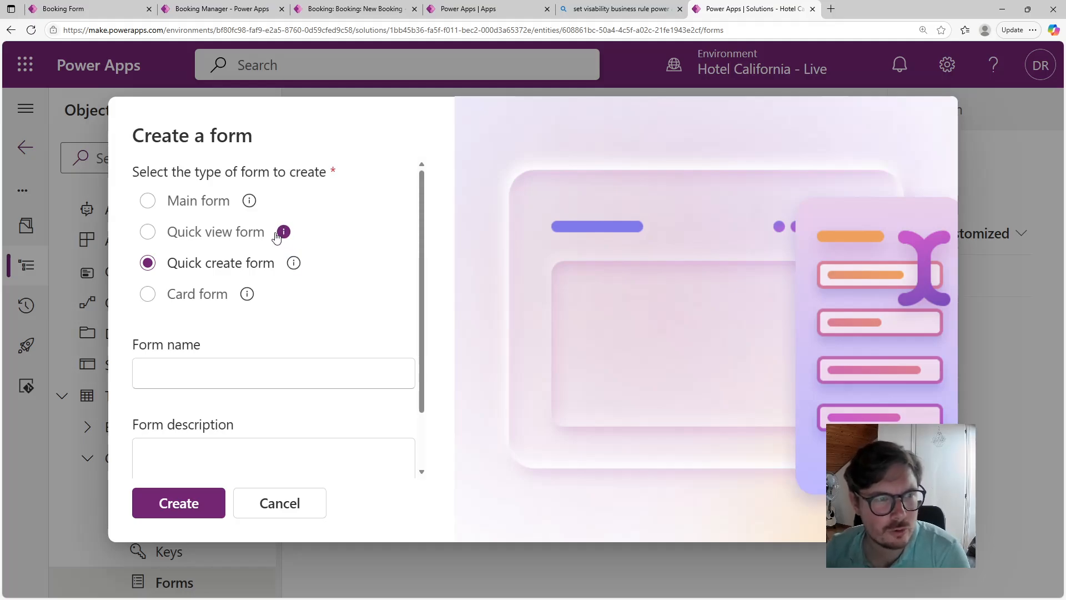
pyautogui.moveTo(294, 271)
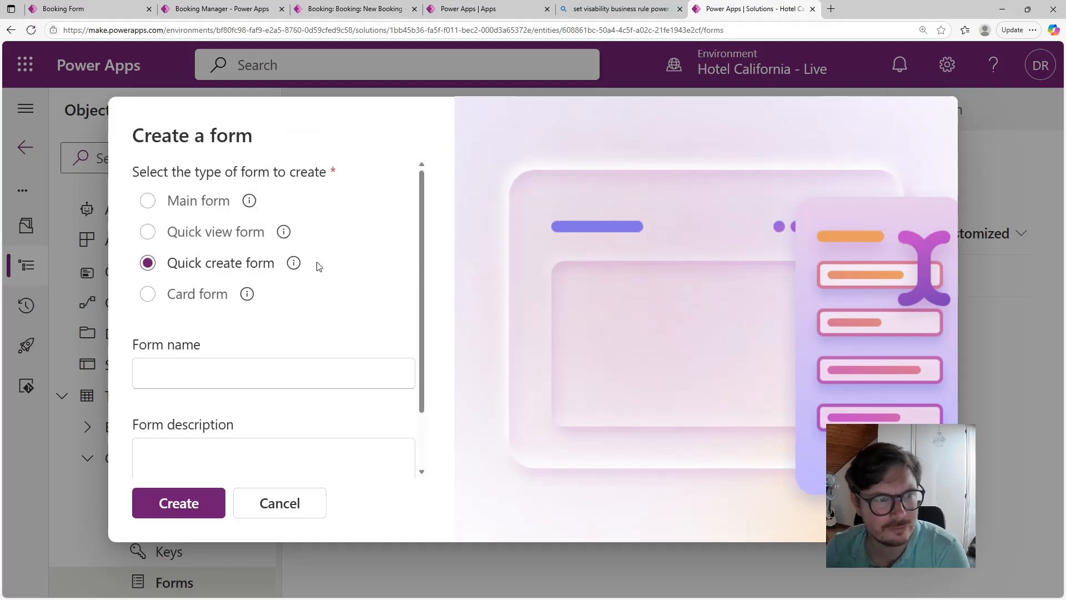
pyautogui.moveTo(284, 234)
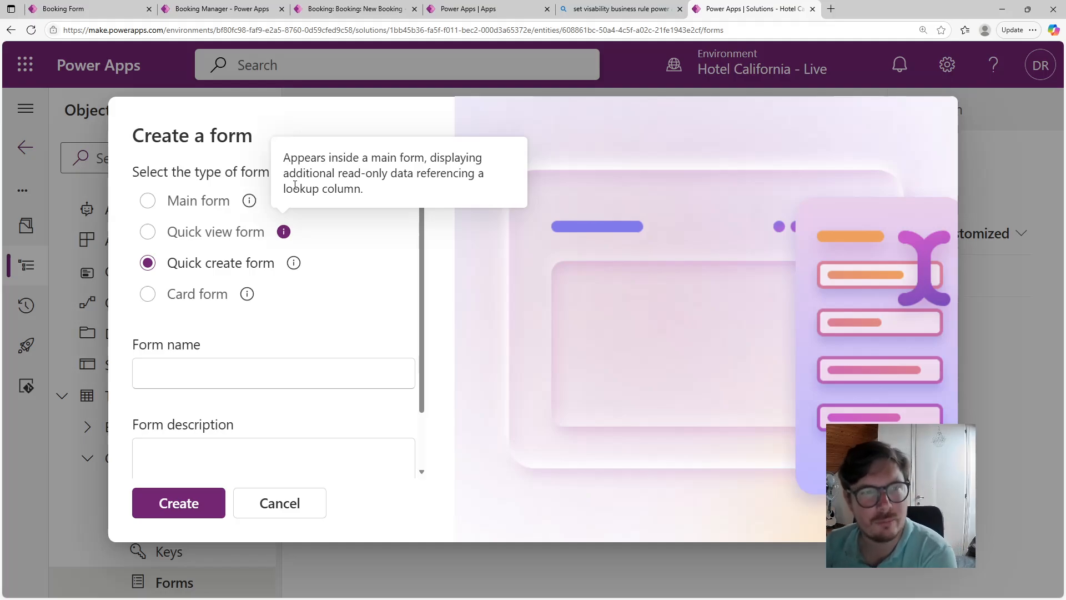
# Open the Room Booking app from the Hotel California - Demo environment and show its Bookings list.
pyautogui.click(371, 7)
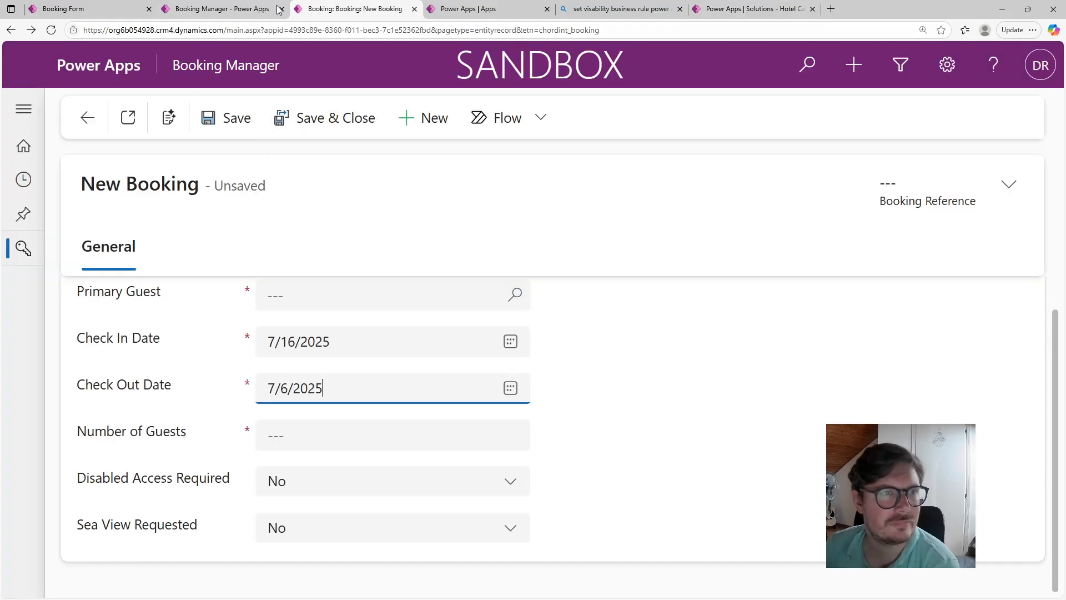
pyautogui.click(233, 7)
pyautogui.click(348, 5)
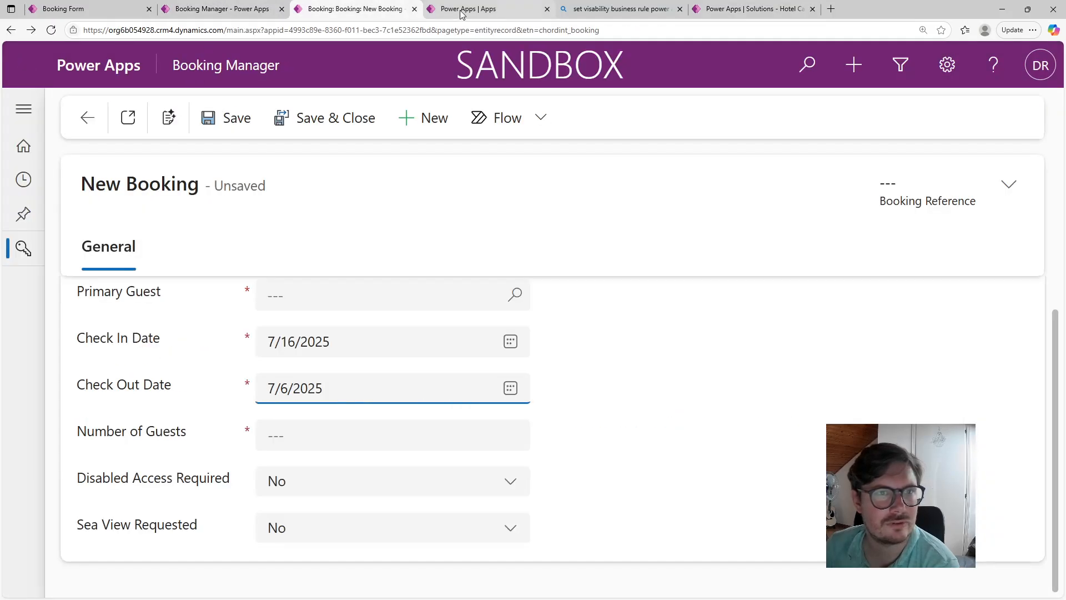
pyautogui.click(461, 11)
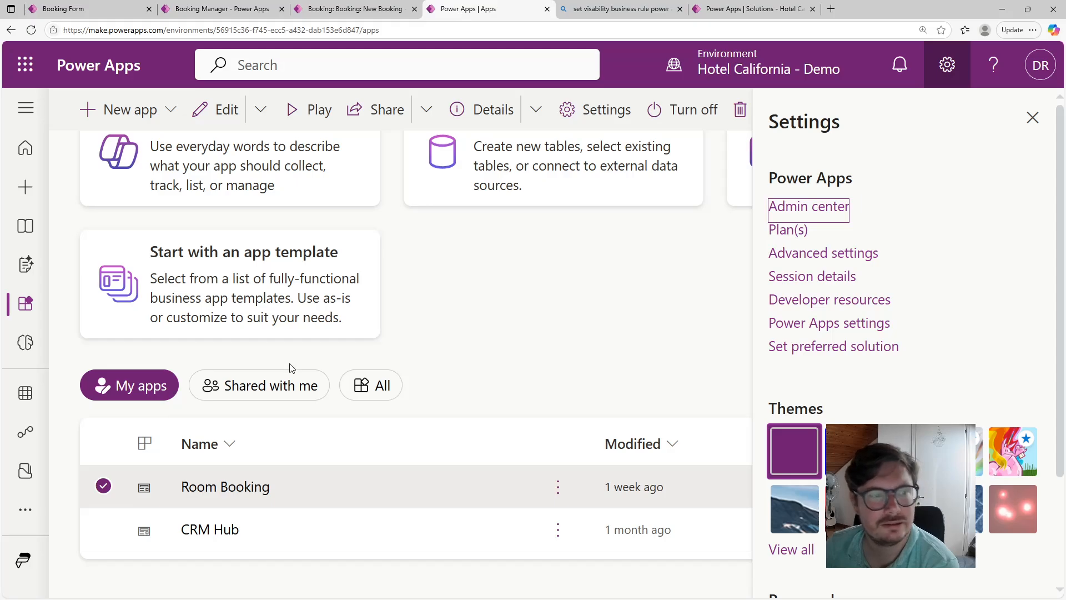
pyautogui.click(530, 489)
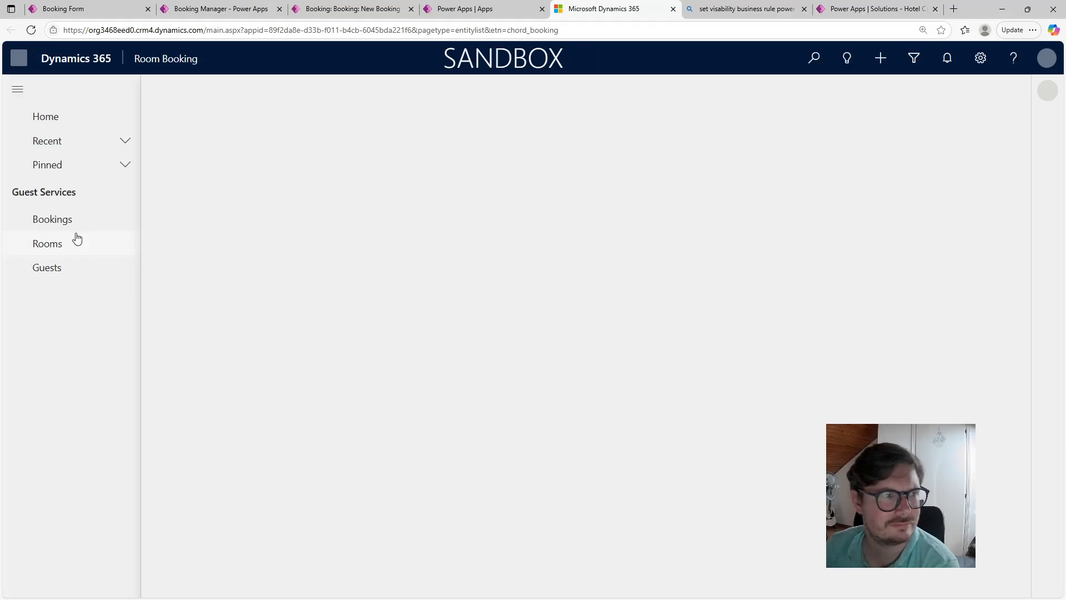
pyautogui.click(68, 226)
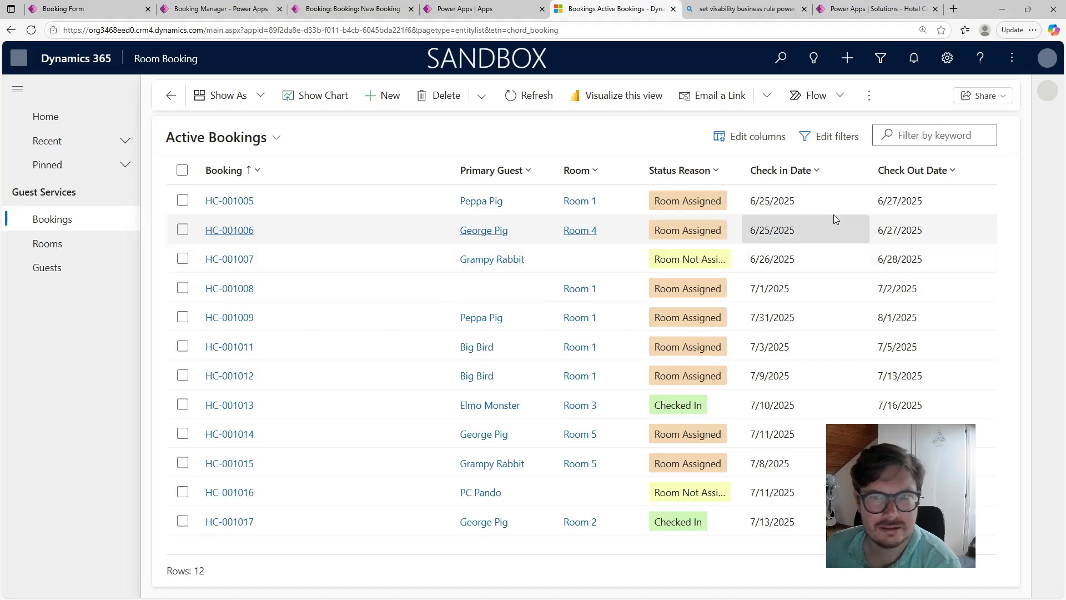
# Open the first active booking and examine the read-only room details shown beneath its Room lookup.
pyautogui.click(230, 203)
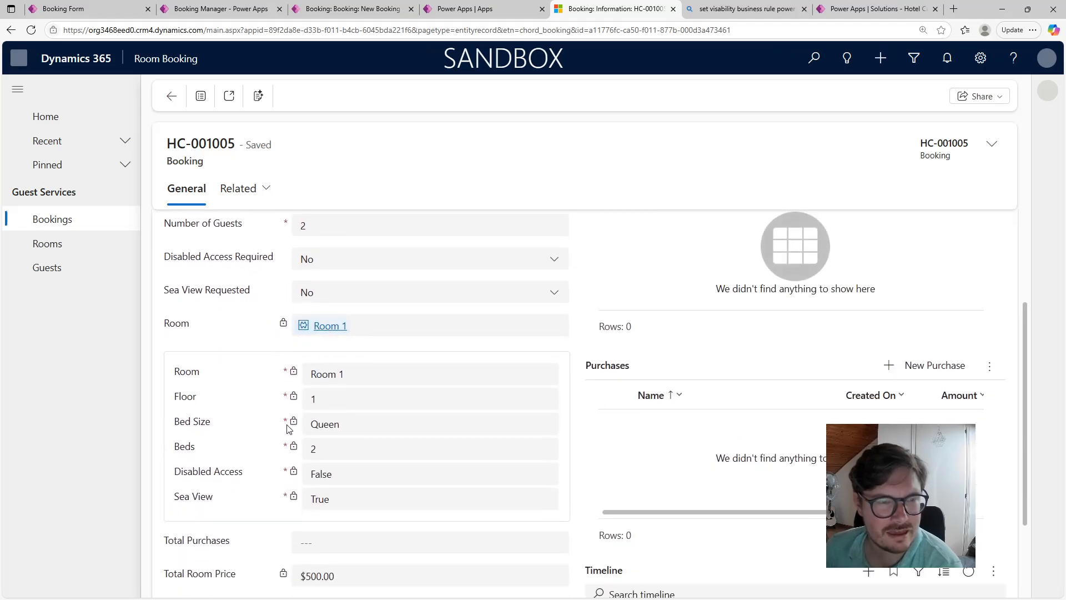
pyautogui.scroll(-2, 257, 388)
pyautogui.scroll(4, 243, 346)
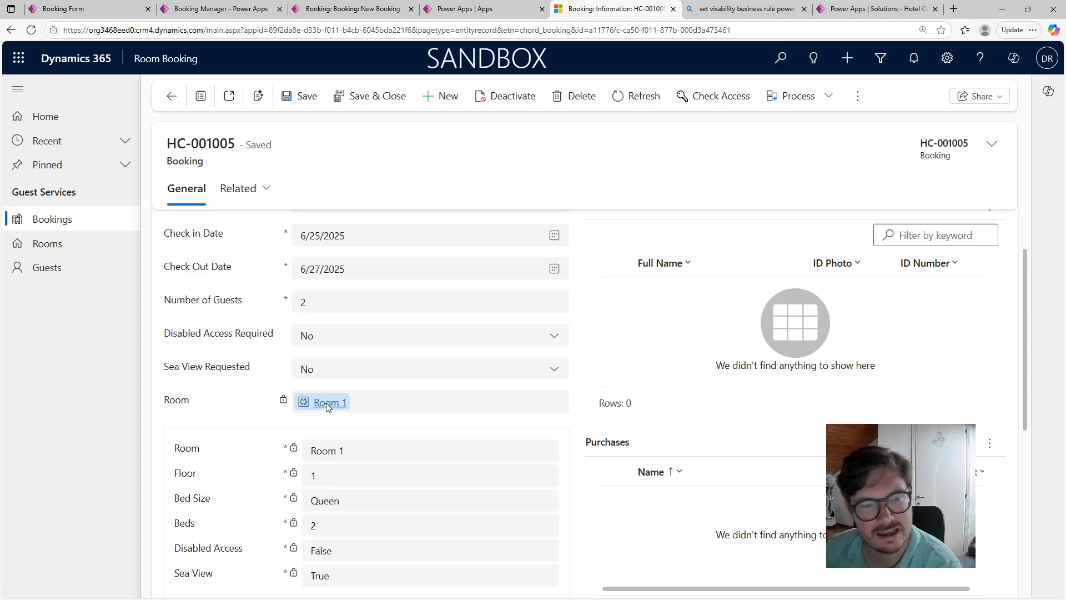
pyautogui.scroll(-5, 327, 408)
pyautogui.scroll(1, 312, 276)
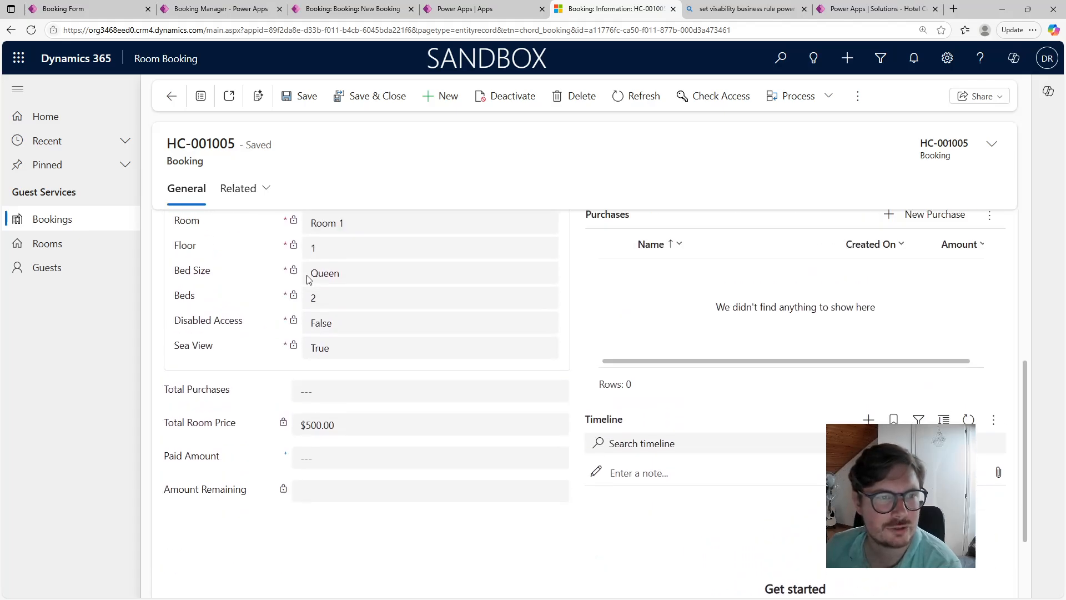
pyautogui.scroll(1, 344, 261)
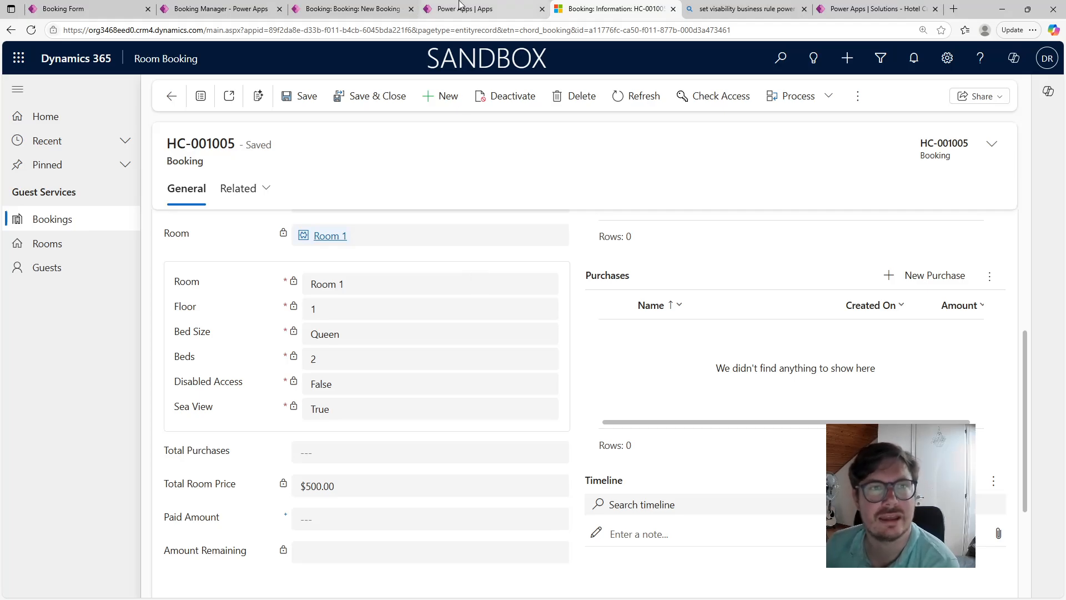
# Return to the Guest form creation, name the quick create form Hotel Quick Create Form, disable AI-generated column suggestions and create it.
pyautogui.click(872, 9)
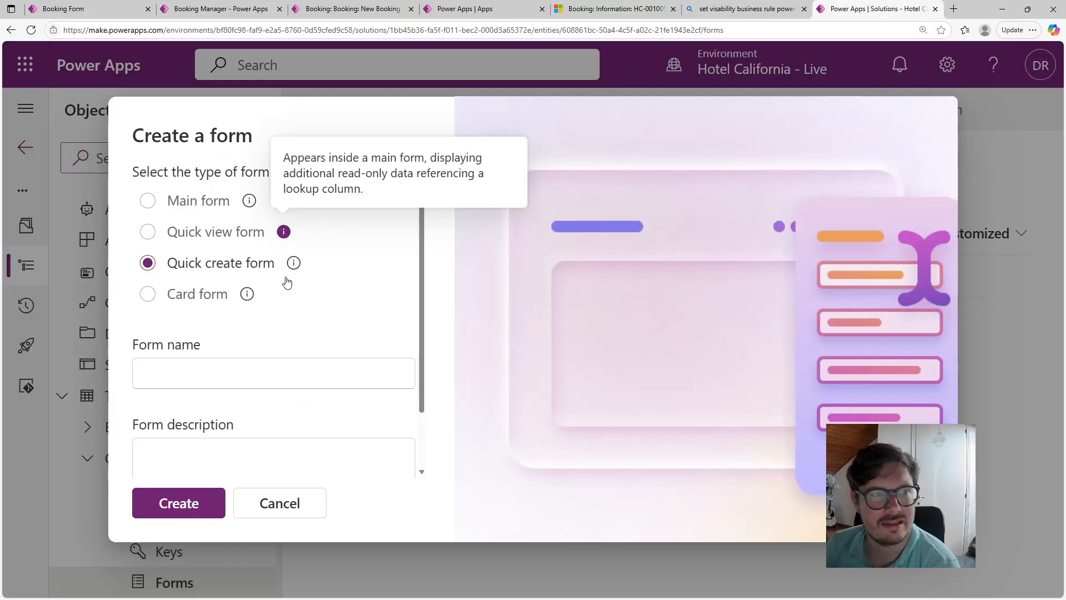
pyautogui.click(173, 383)
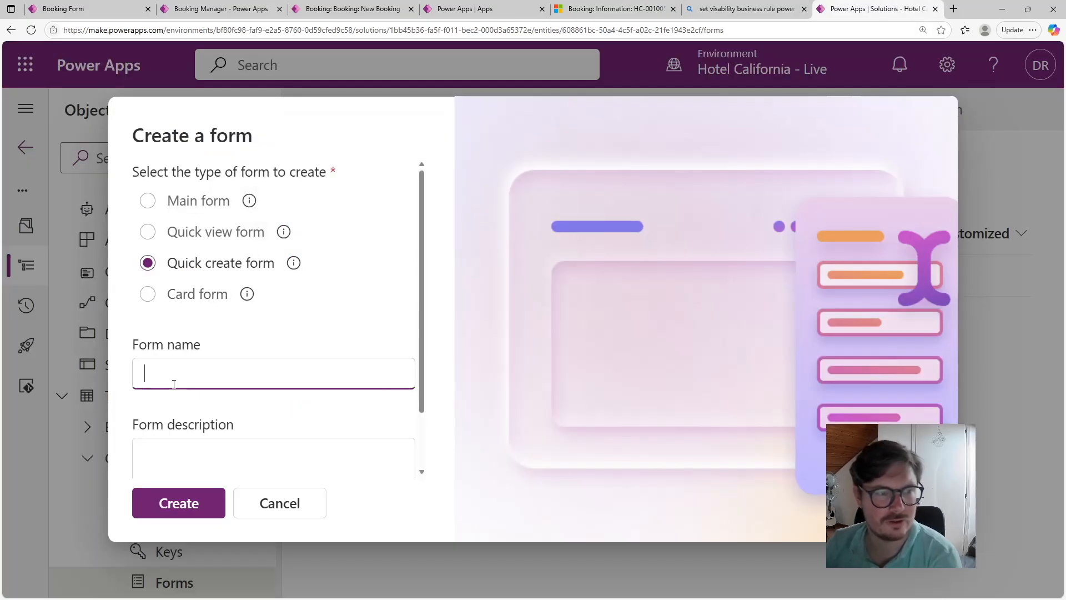
pyautogui.write('Hot')
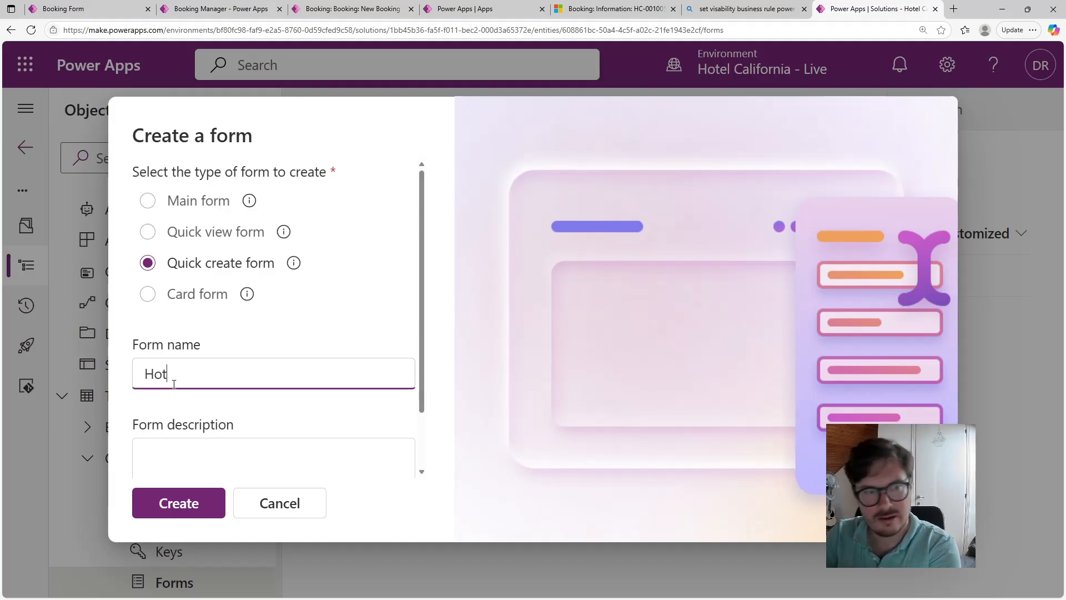
pyautogui.write('el Quick ')
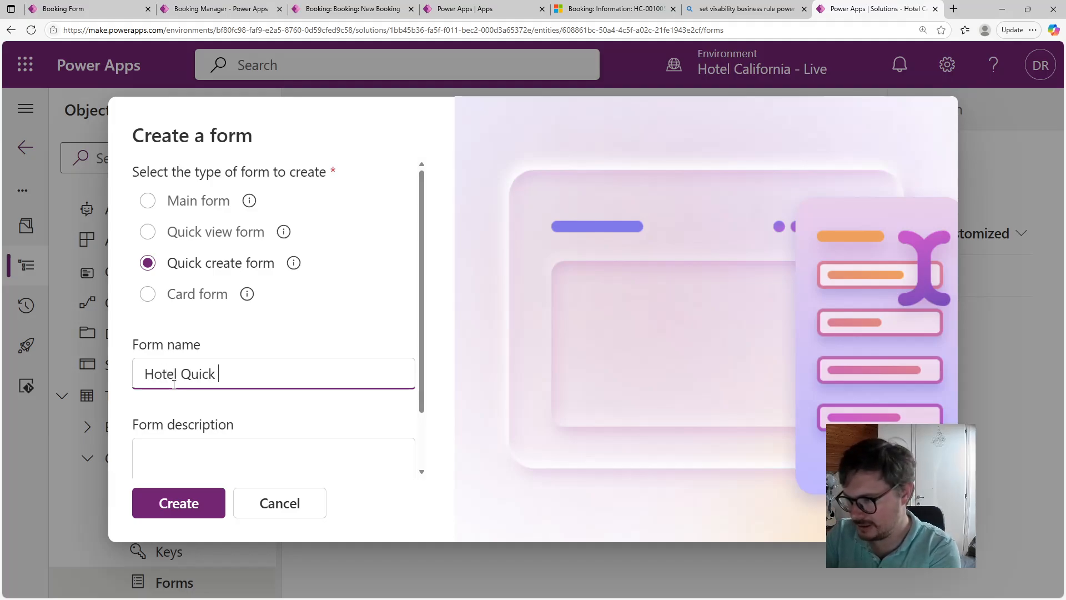
pyautogui.write('Create Form')
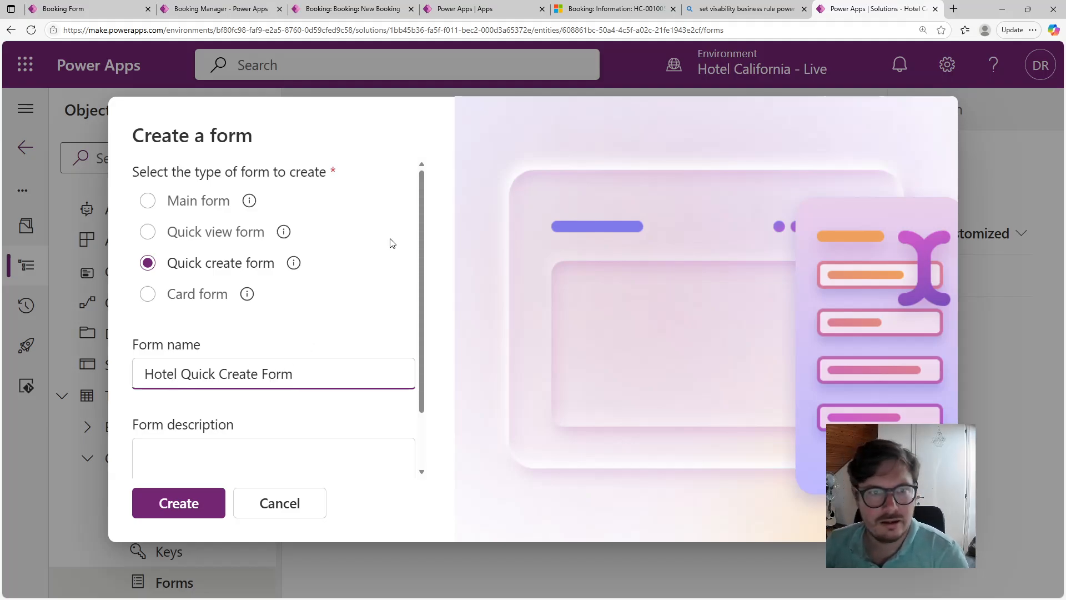
pyautogui.moveTo(421, 230); pyautogui.dragTo(418, 336)
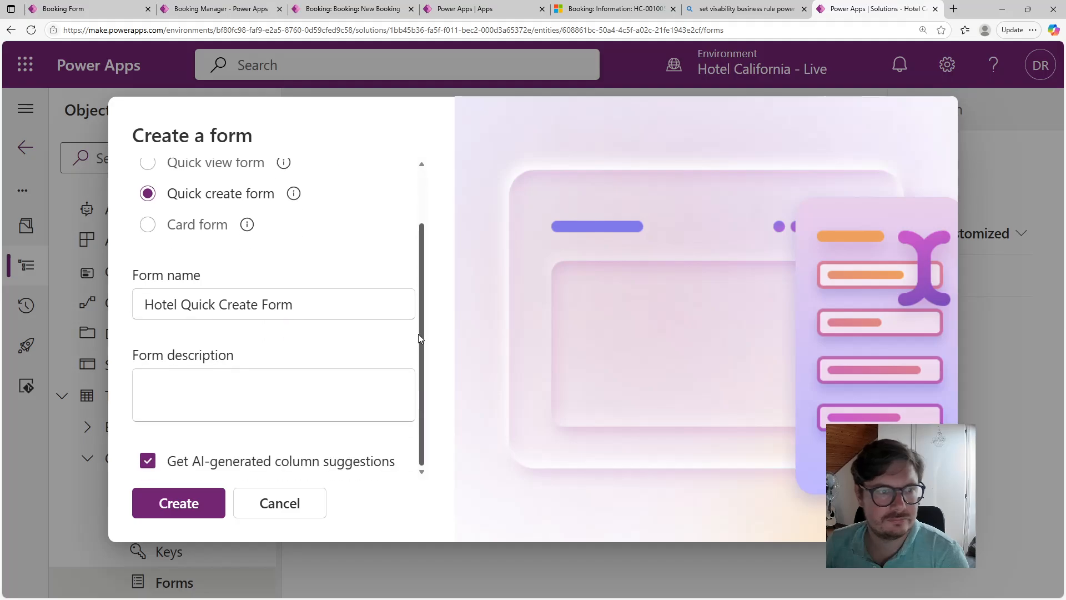
pyautogui.click(148, 461)
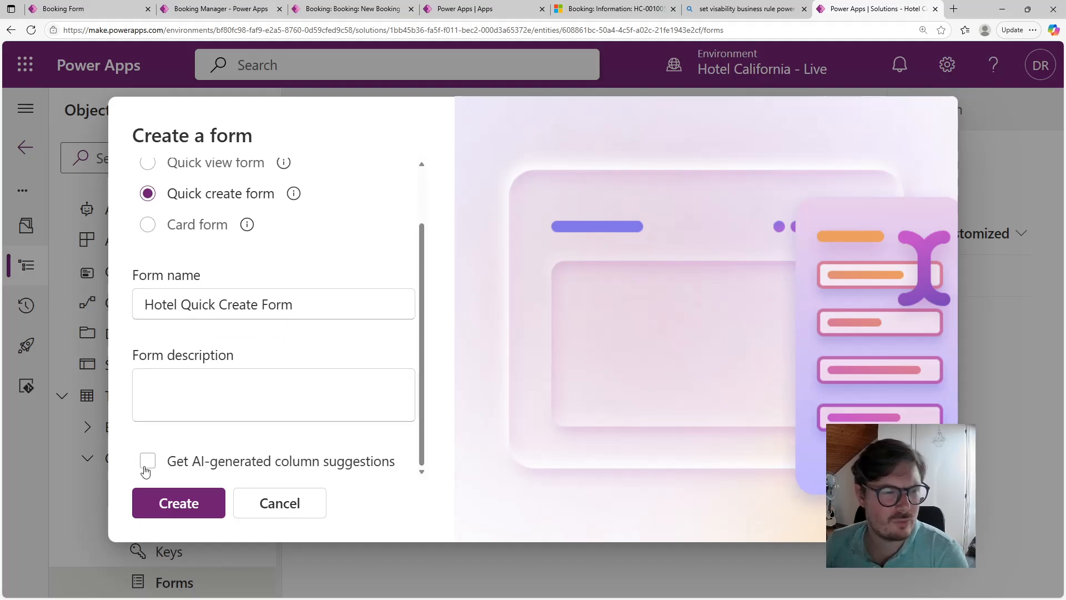
pyautogui.click(161, 502)
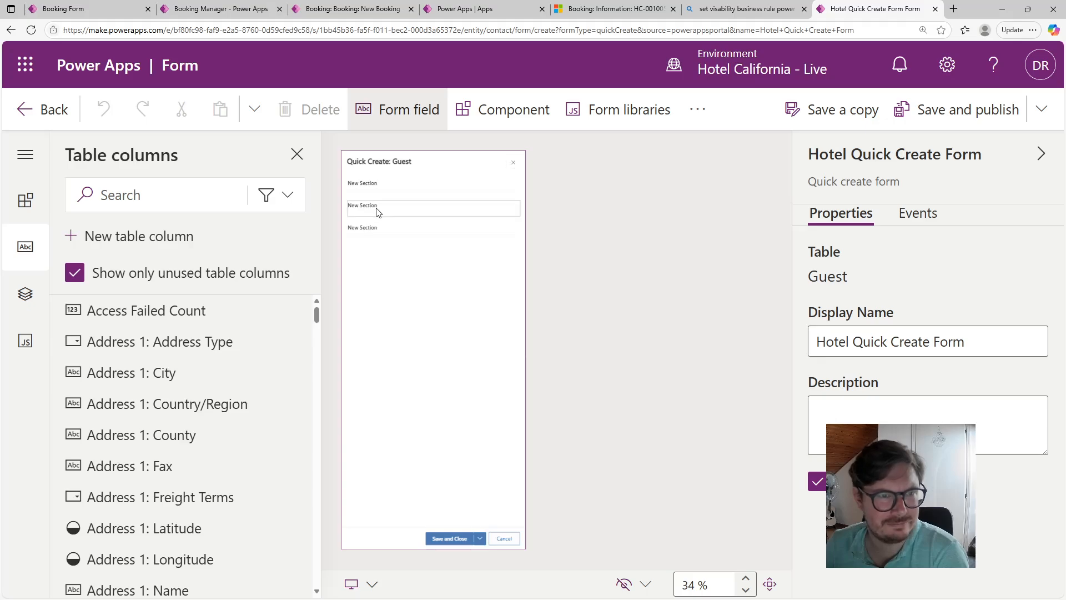
# Hide the second and third sections of the Guest quick create form.
pyautogui.click(377, 210)
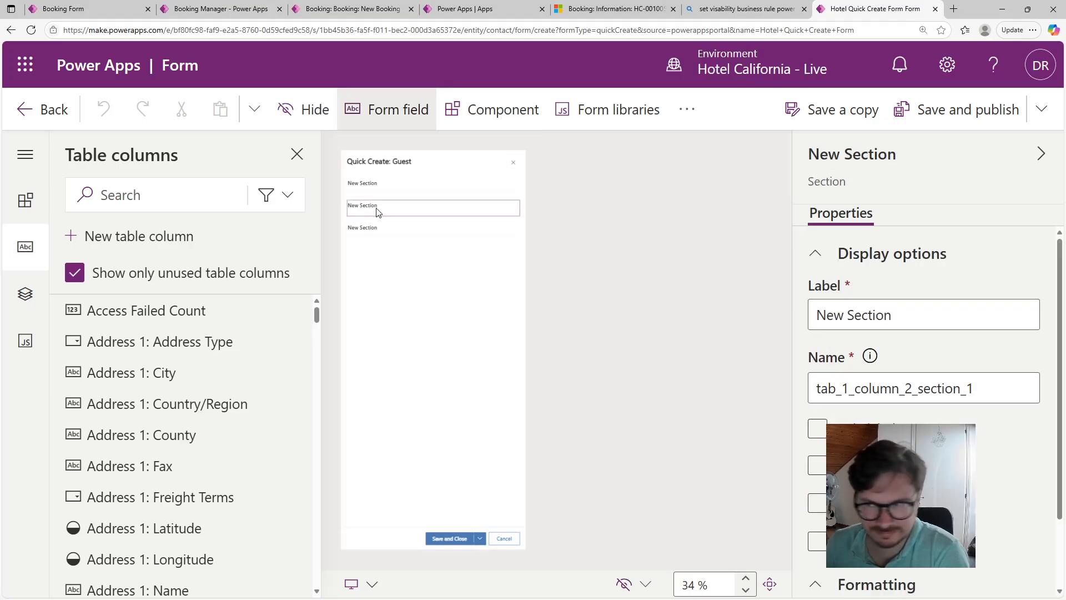
pyautogui.click(746, 589)
pyautogui.click(746, 589)
pyautogui.click(746, 589)
pyautogui.click(745, 589)
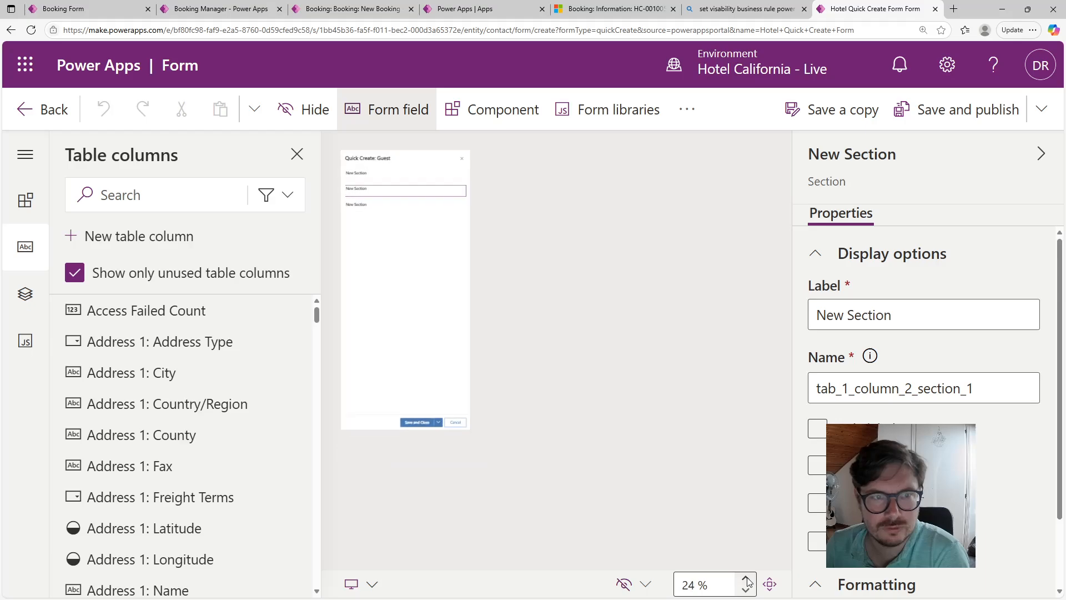
pyautogui.click(746, 589)
pyautogui.click(746, 589)
pyautogui.click(746, 589)
pyautogui.click(745, 589)
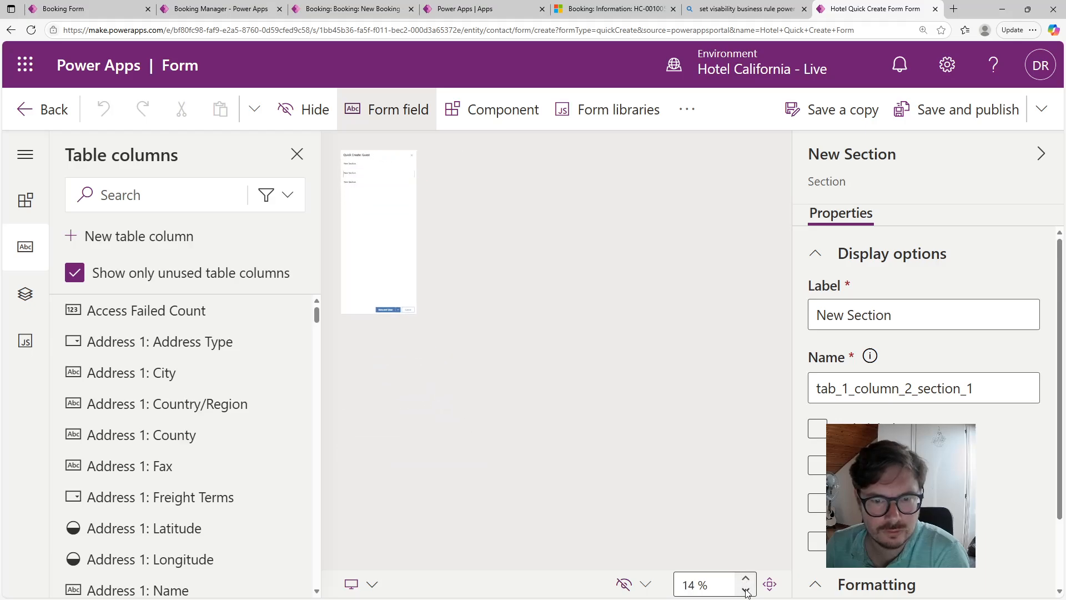
pyautogui.click(692, 585)
pyautogui.write('90')
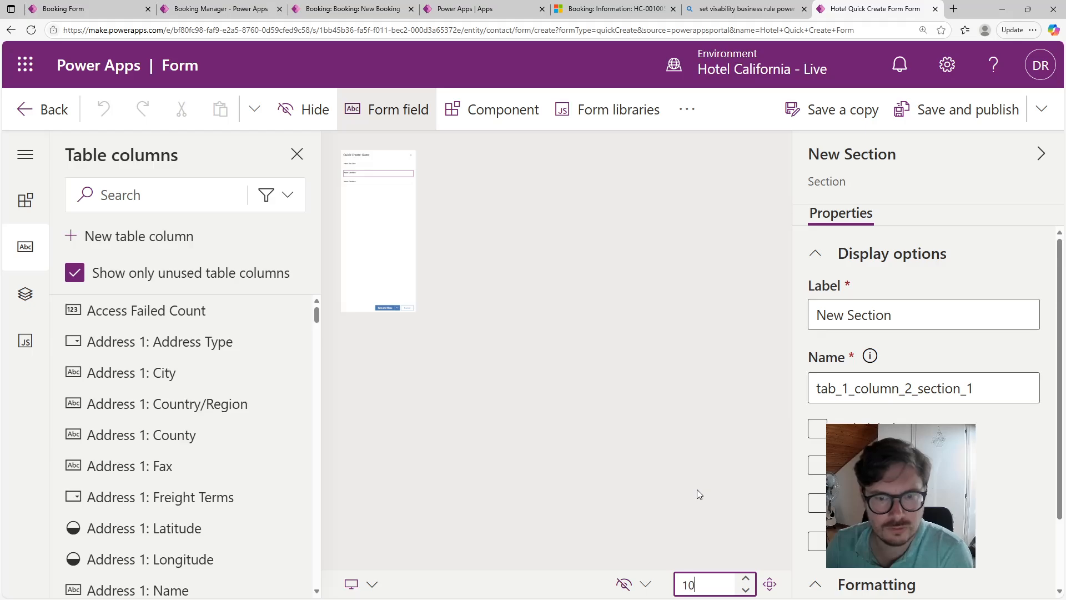
pyautogui.press('Return')
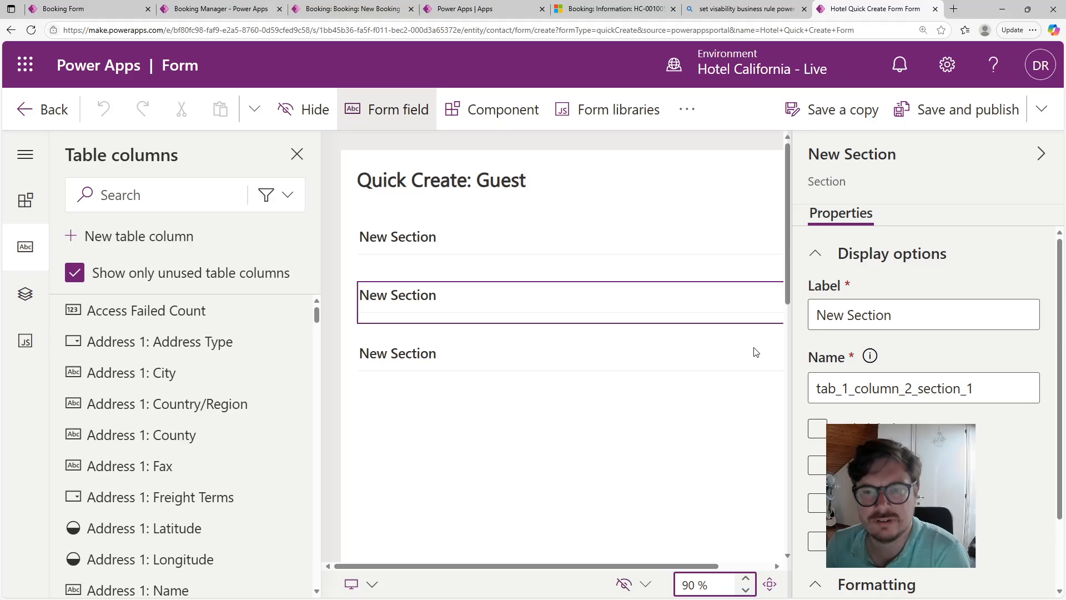
pyautogui.click(284, 111)
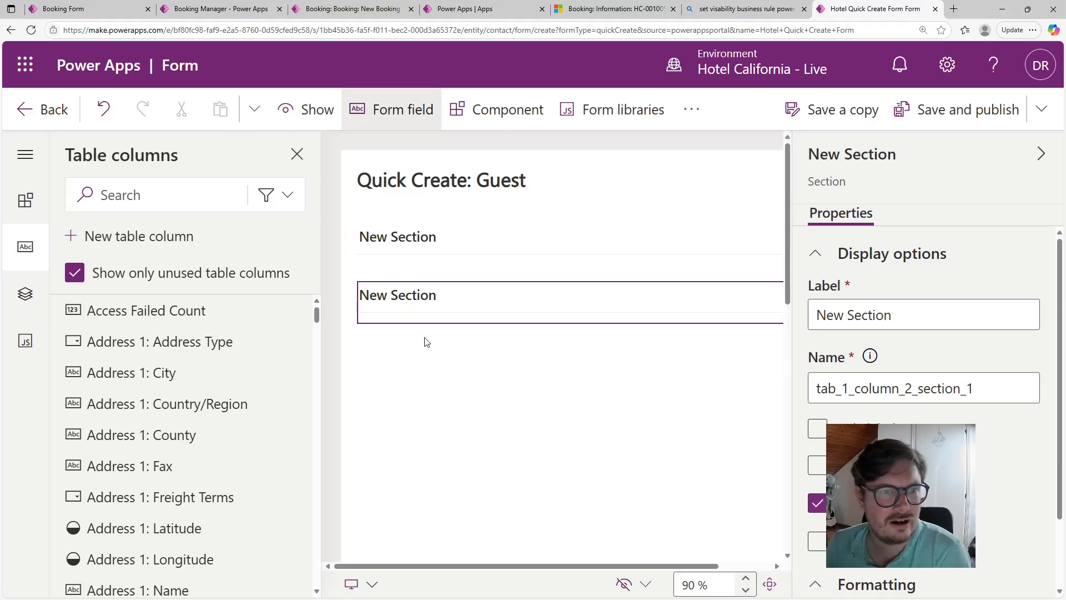
pyautogui.click(392, 283)
pyautogui.click(309, 110)
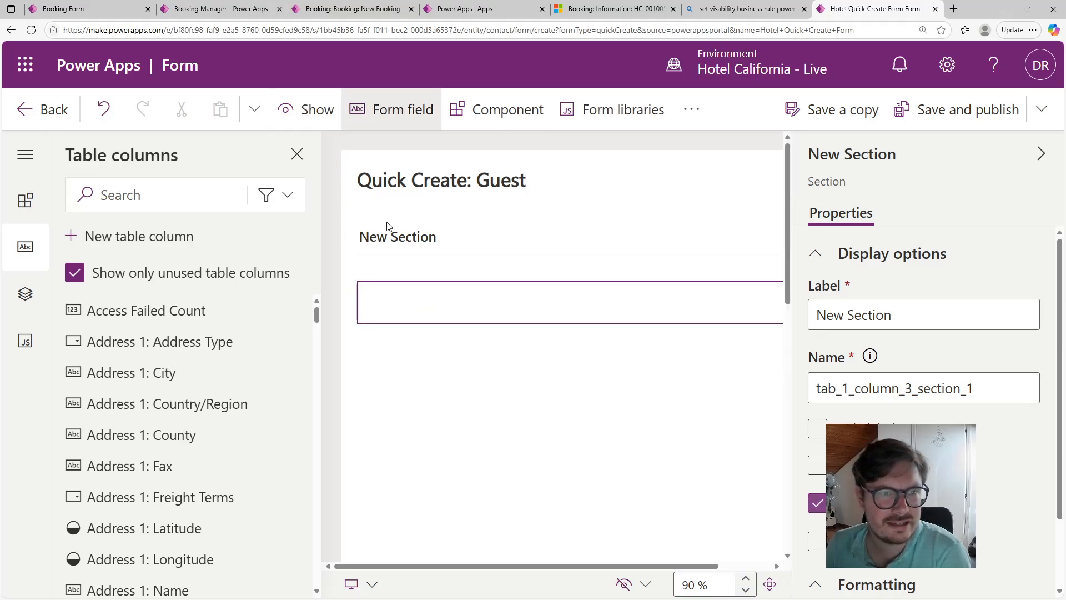
# Set the label of the quick create form's first section to Guest.
pyautogui.click(400, 248)
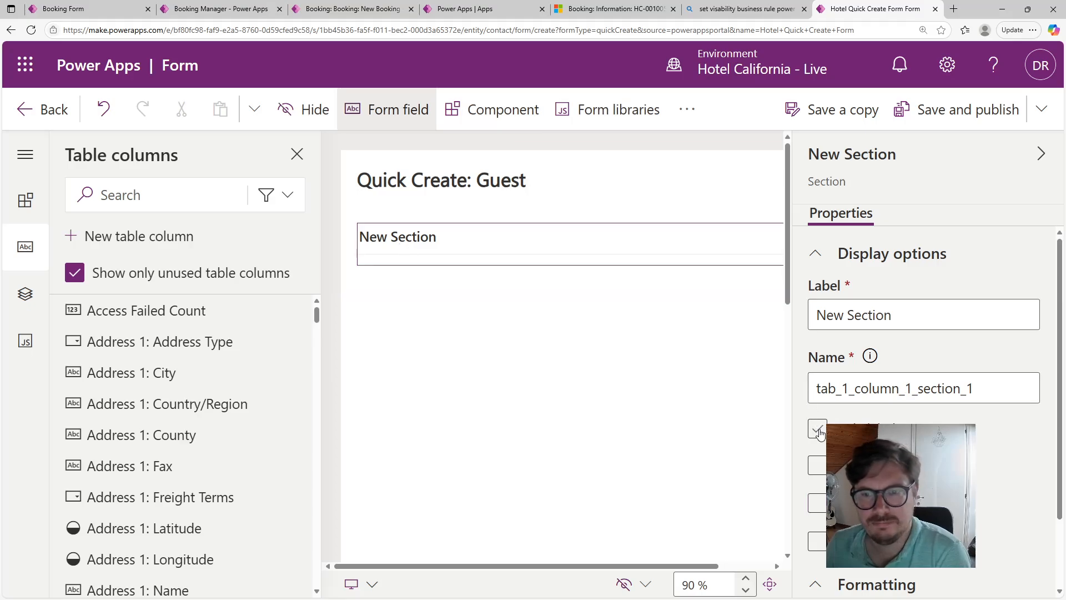
pyautogui.tripleClick(839, 307)
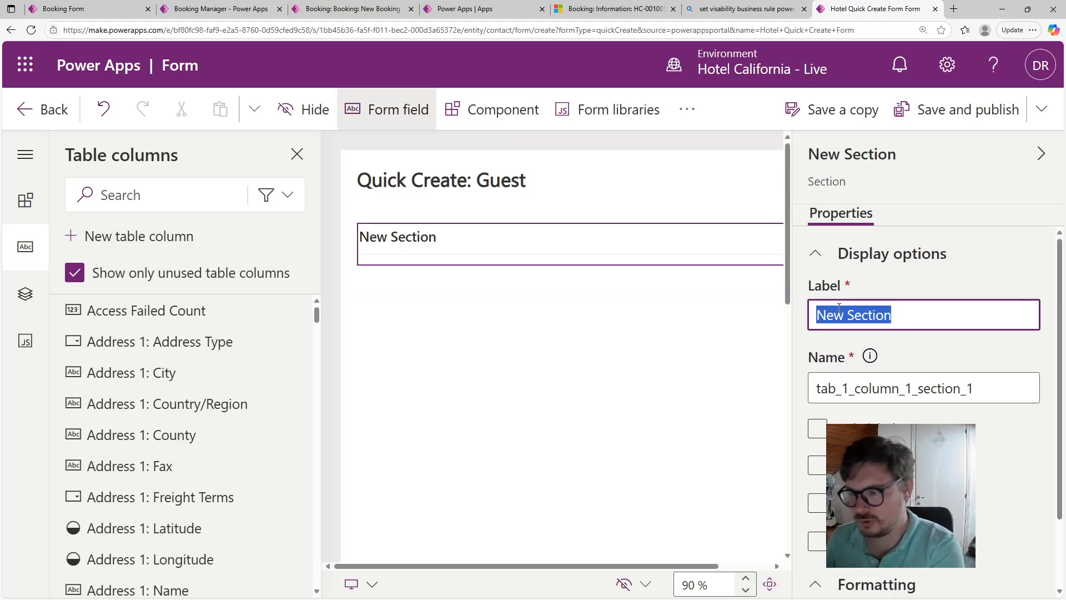
pyautogui.write('Guest')
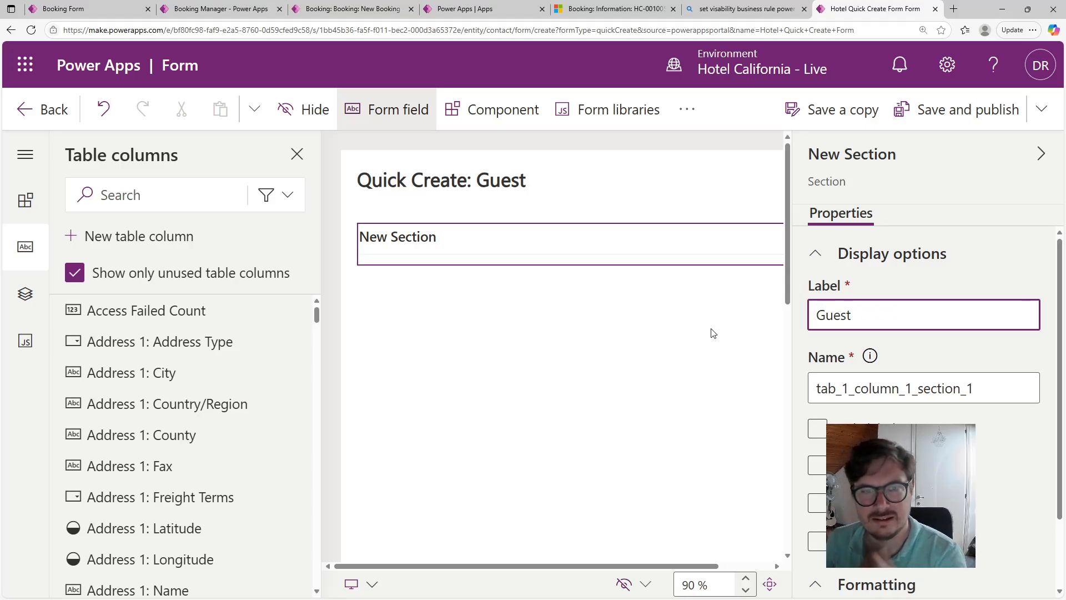
pyautogui.click(625, 340)
# Find the name columns and add First Name and Last Name to the Guest section of the quick create form.
pyautogui.click(174, 194)
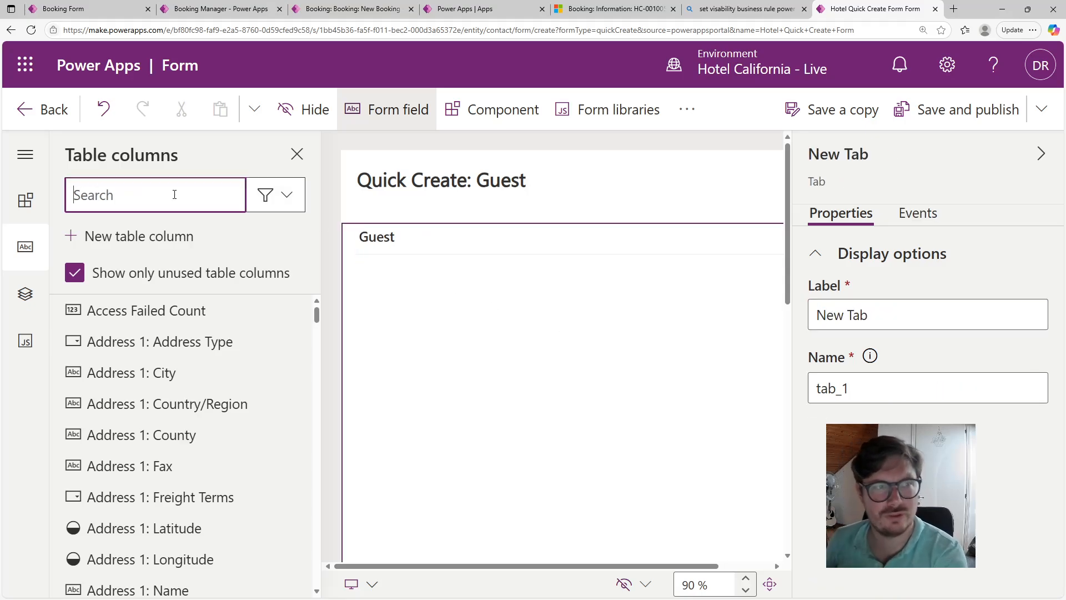
pyautogui.write('Name')
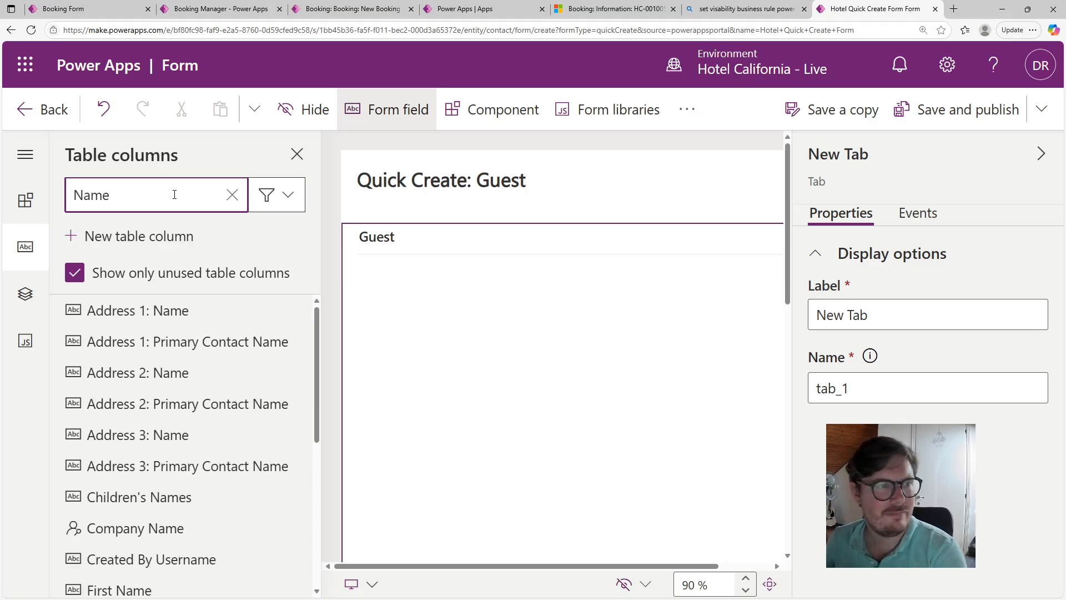
pyautogui.scroll(-2, 311, 419)
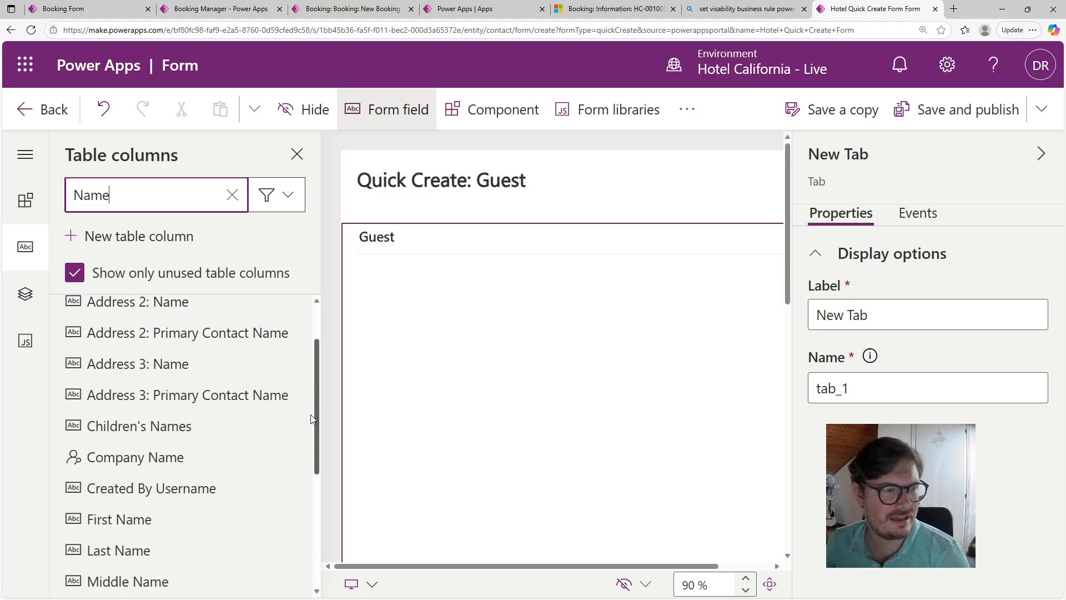
pyautogui.scroll(-3, 311, 420)
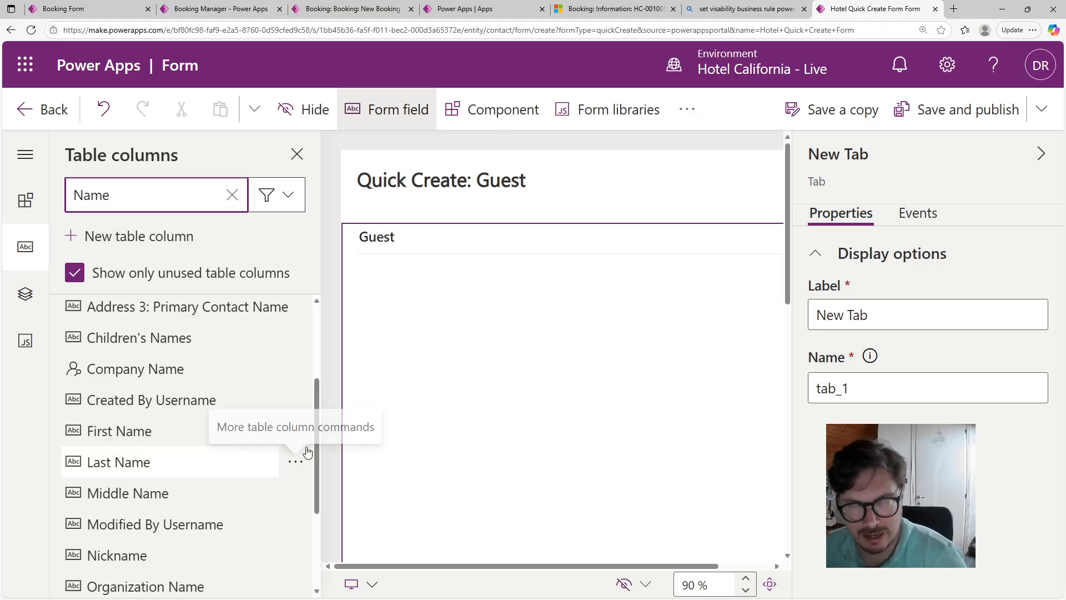
pyautogui.click(127, 442)
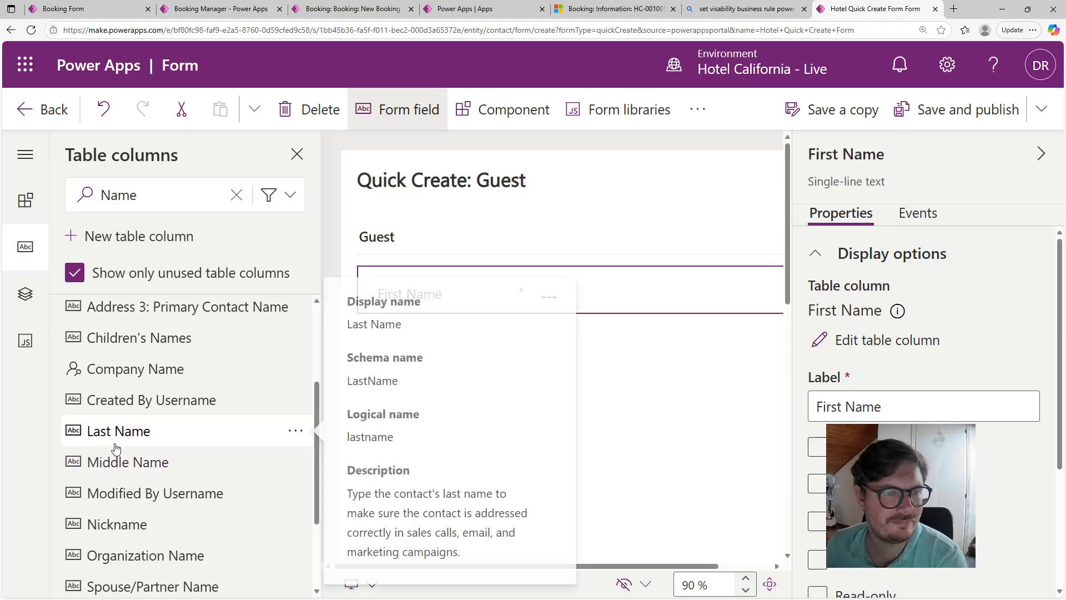
pyautogui.click(128, 442)
pyautogui.scroll(-1, 285, 551)
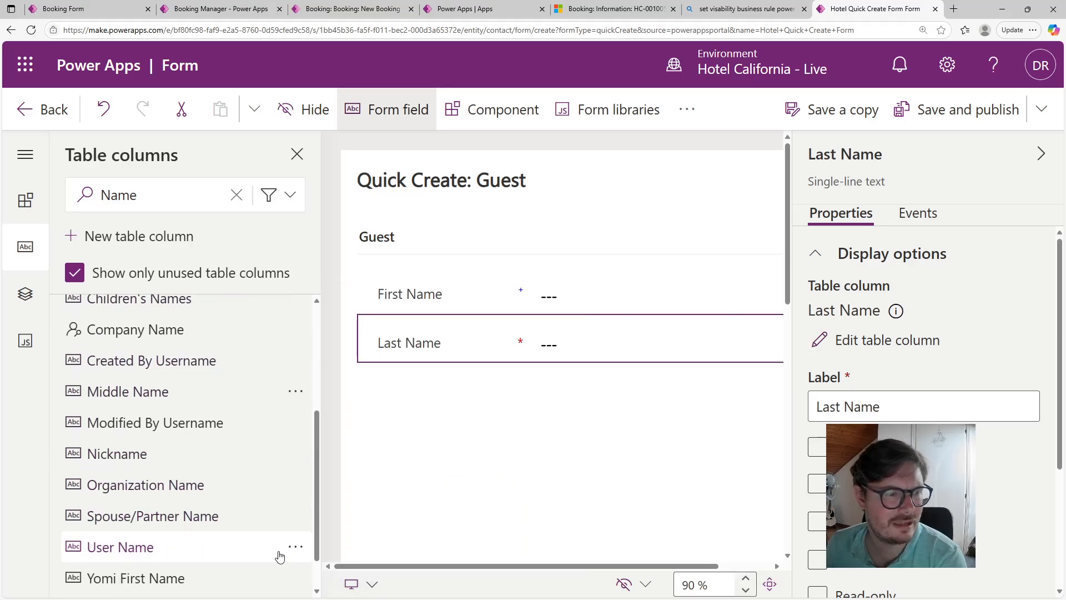
# Add the Email column below Last Name, and save and publish the quick create form.
pyautogui.scroll(3, 285, 468)
pyautogui.click(134, 191)
pyautogui.doubleClick(133, 191)
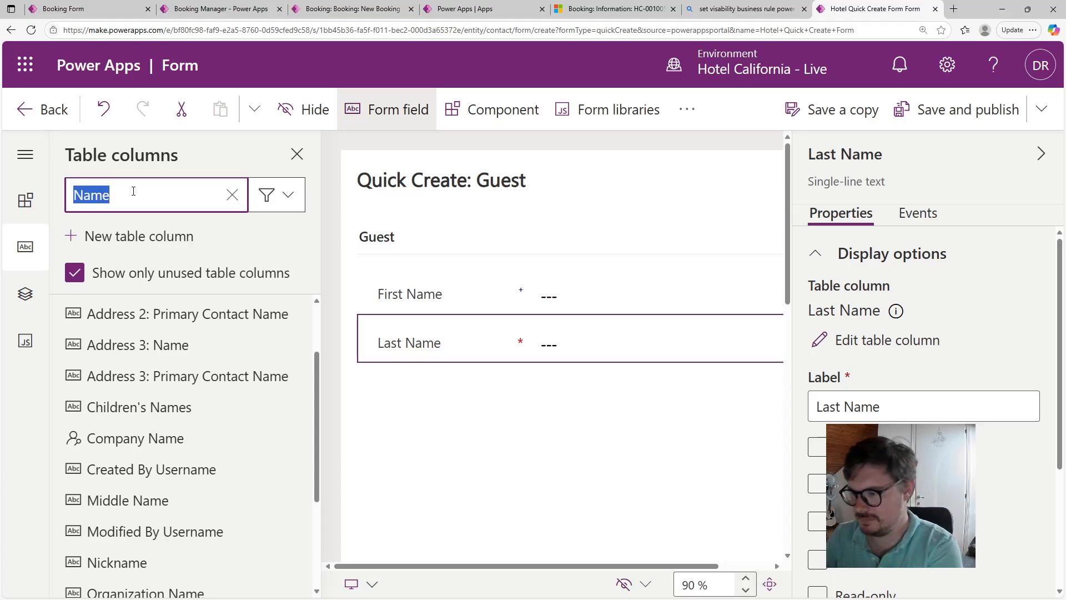
pyautogui.write('Email')
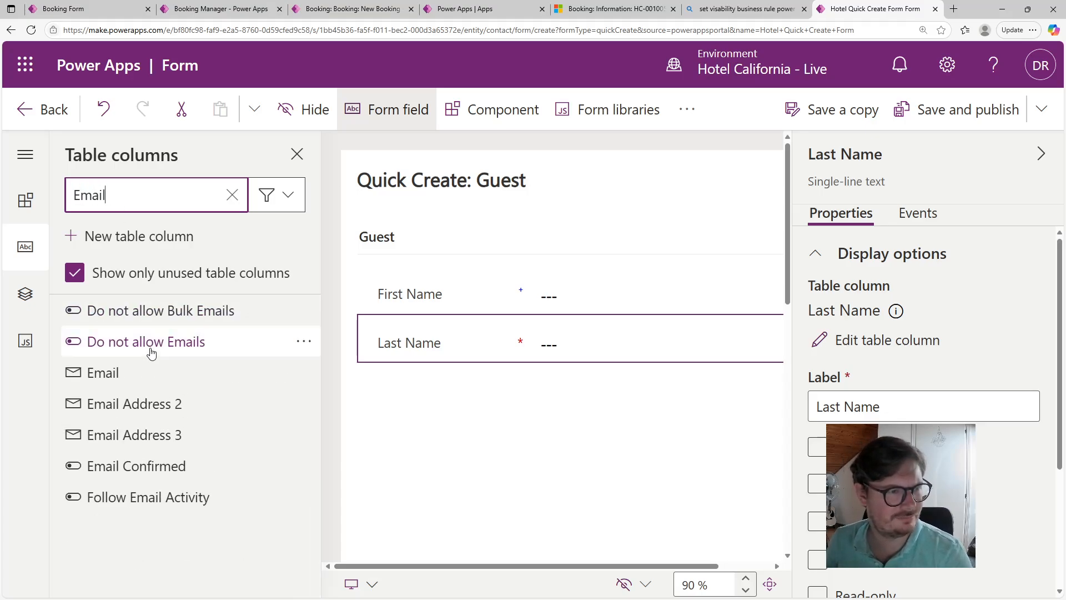
pyautogui.moveTo(128, 382)
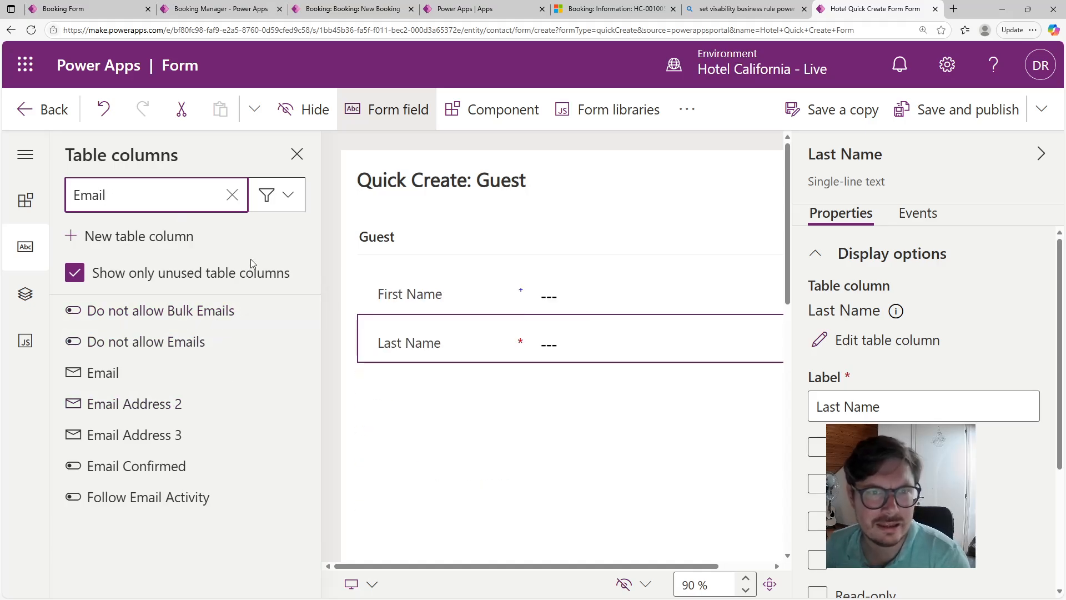
pyautogui.click(115, 388)
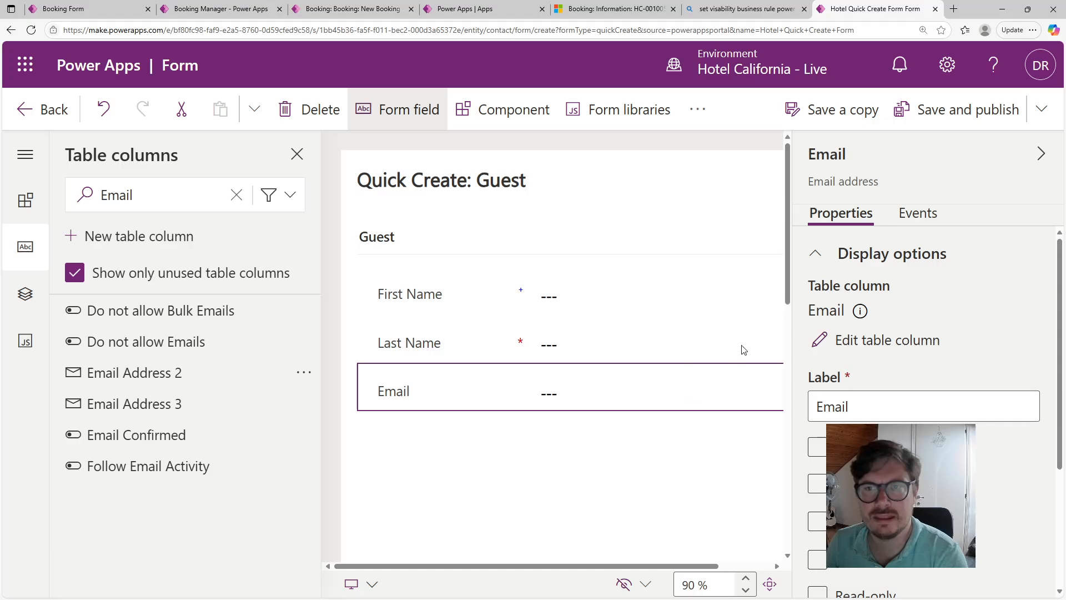
pyautogui.click(968, 119)
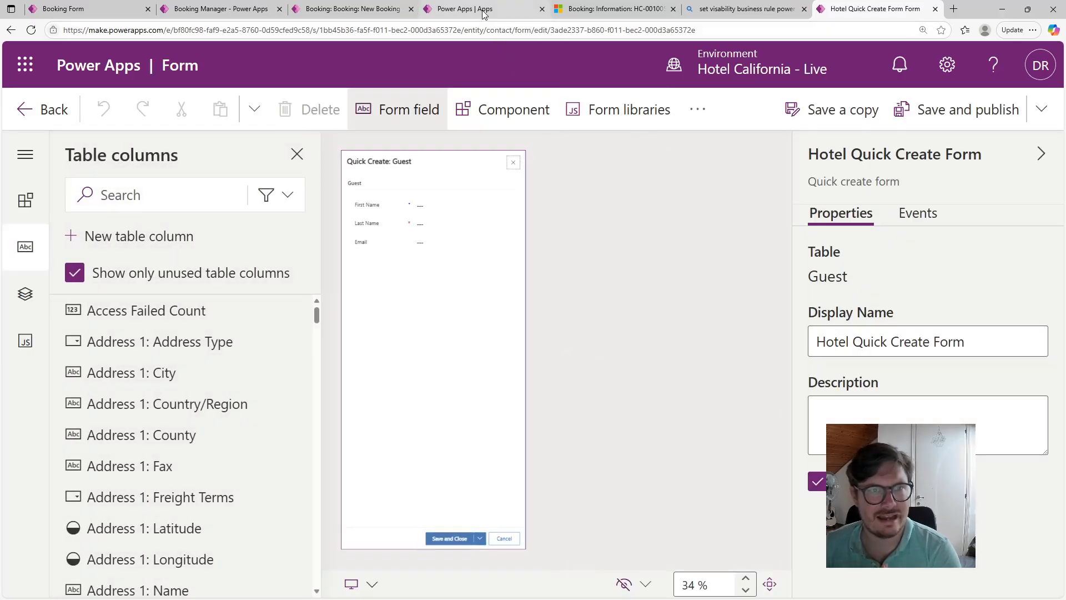
# Switch to the Booking Manager app designer and add the Guest Dataverse table as a page with Show in navigation enabled.
pyautogui.click(483, 11)
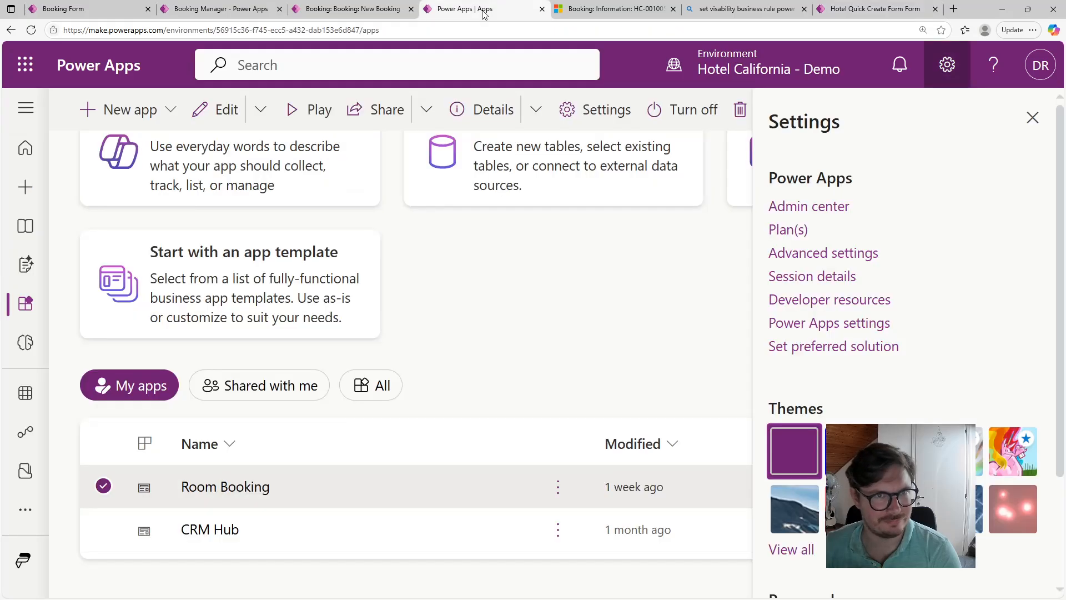
pyautogui.click(324, 9)
pyautogui.click(259, 8)
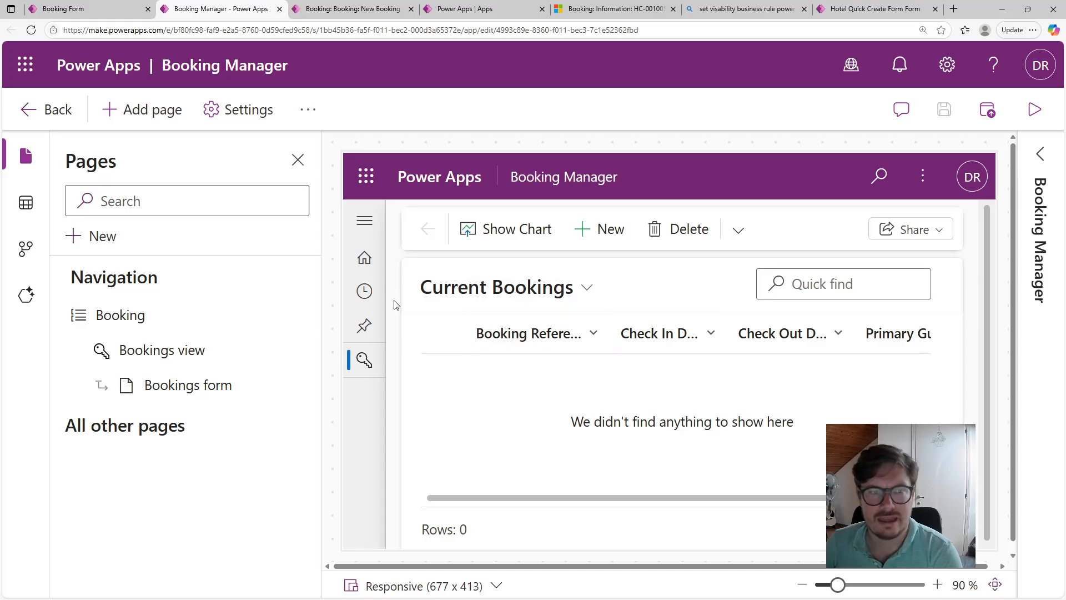
pyautogui.click(111, 246)
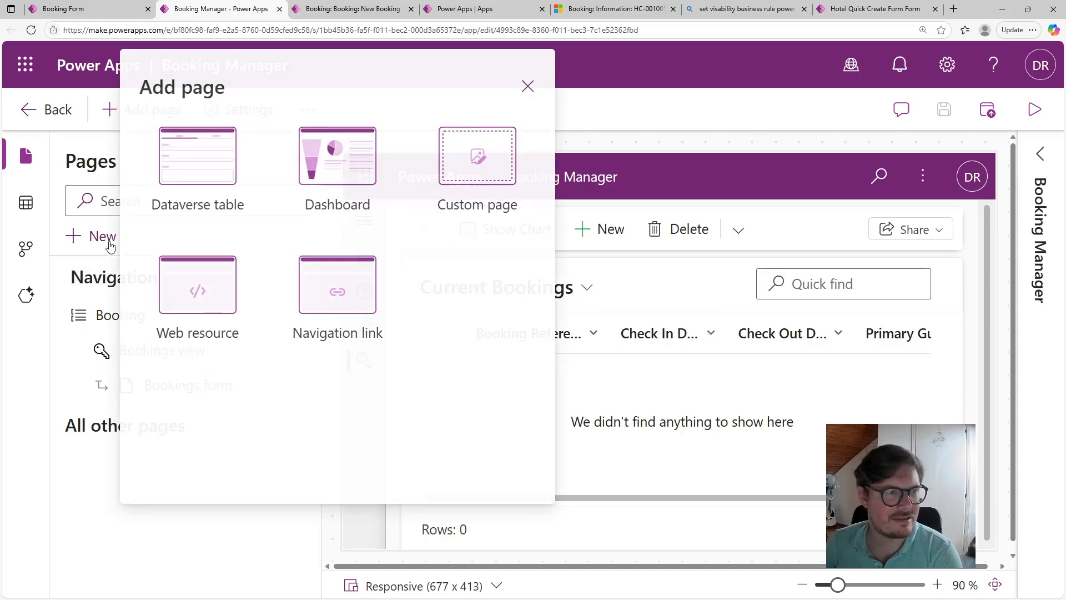
pyautogui.click(232, 170)
pyautogui.click(535, 165)
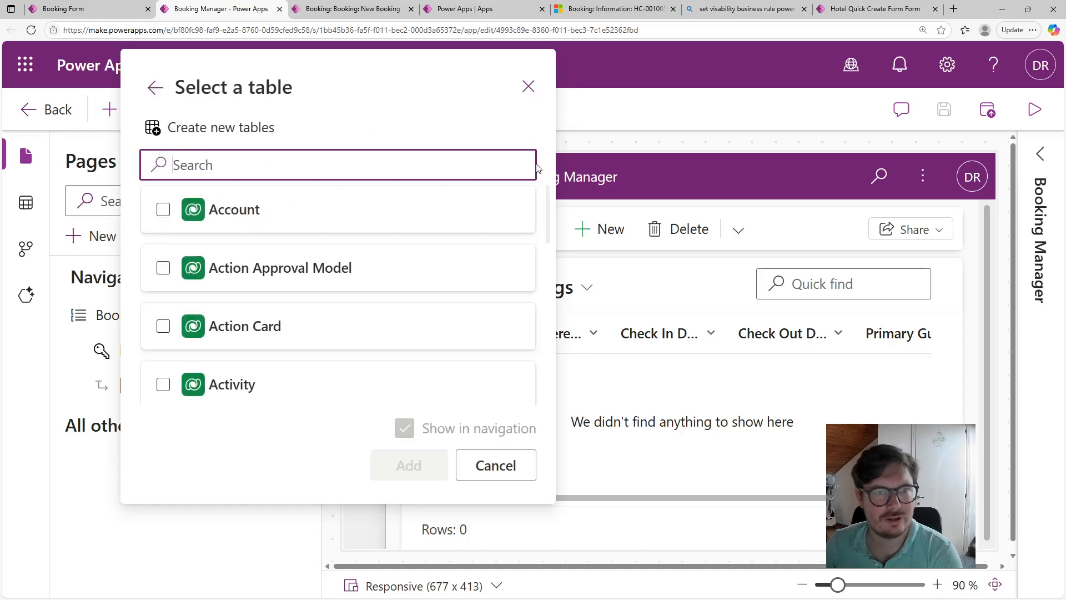
pyautogui.write('Guest')
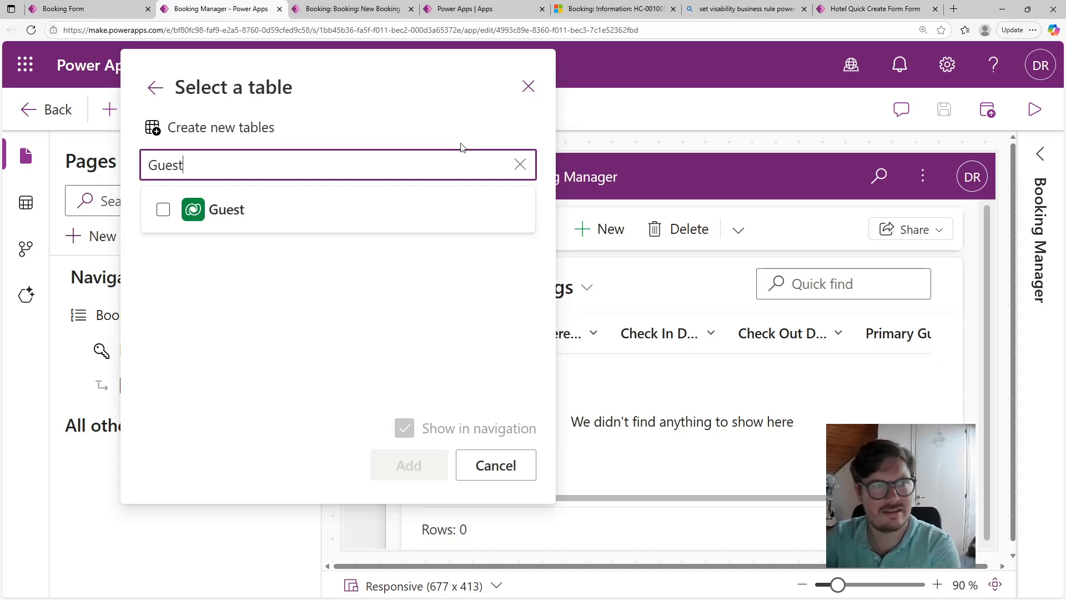
pyautogui.click(173, 209)
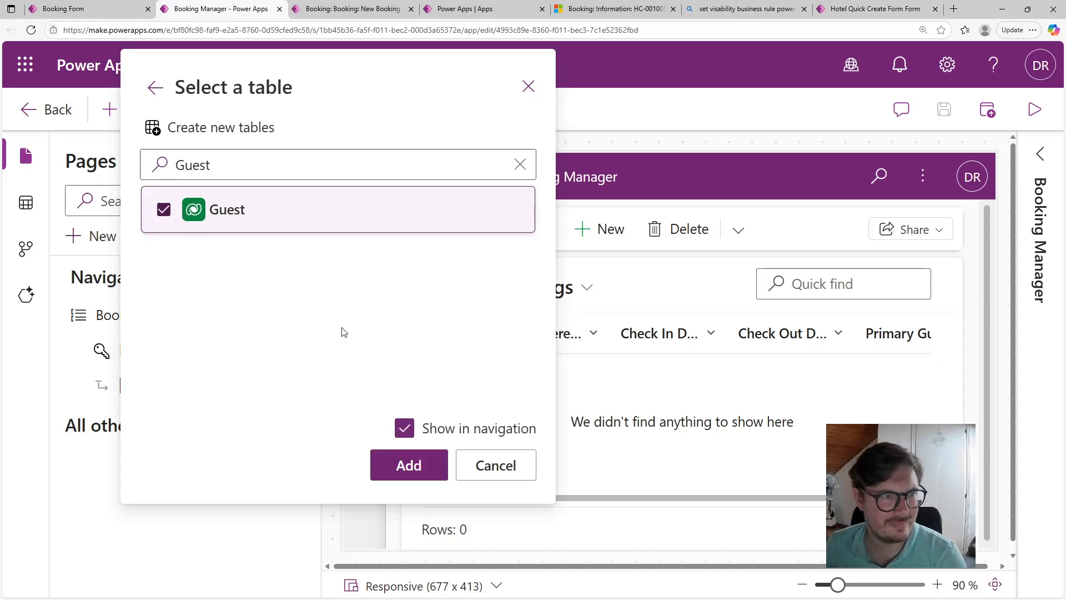
pyautogui.click(413, 465)
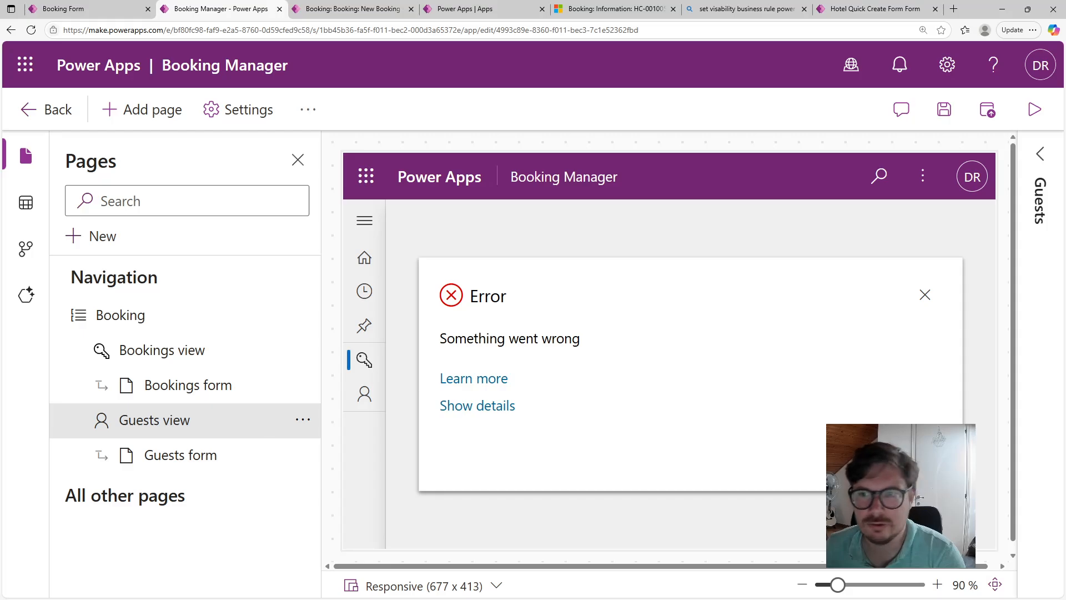
# Examine the Guest page's views and its complete forms list, checking whether Hotel Quick Create Form is included in the app.
pyautogui.click(1036, 156)
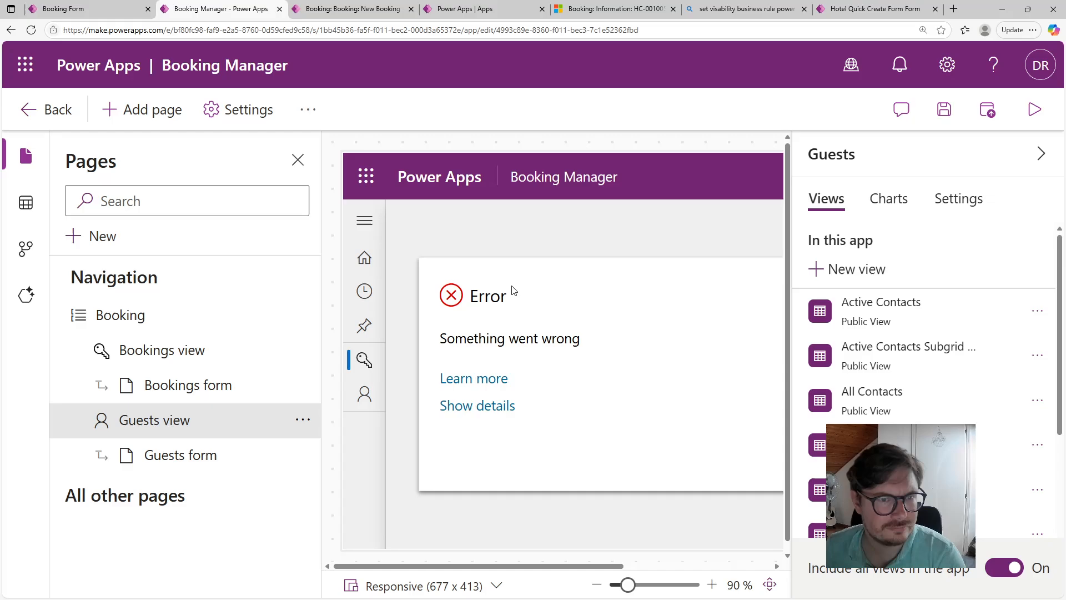
pyautogui.click(888, 199)
pyautogui.click(842, 197)
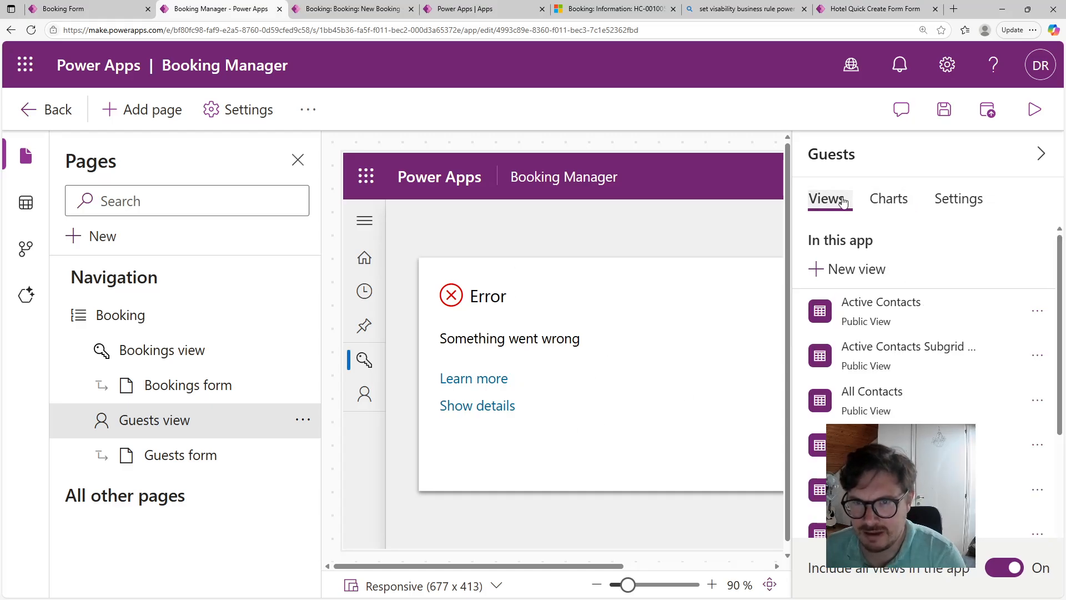
pyautogui.click(188, 455)
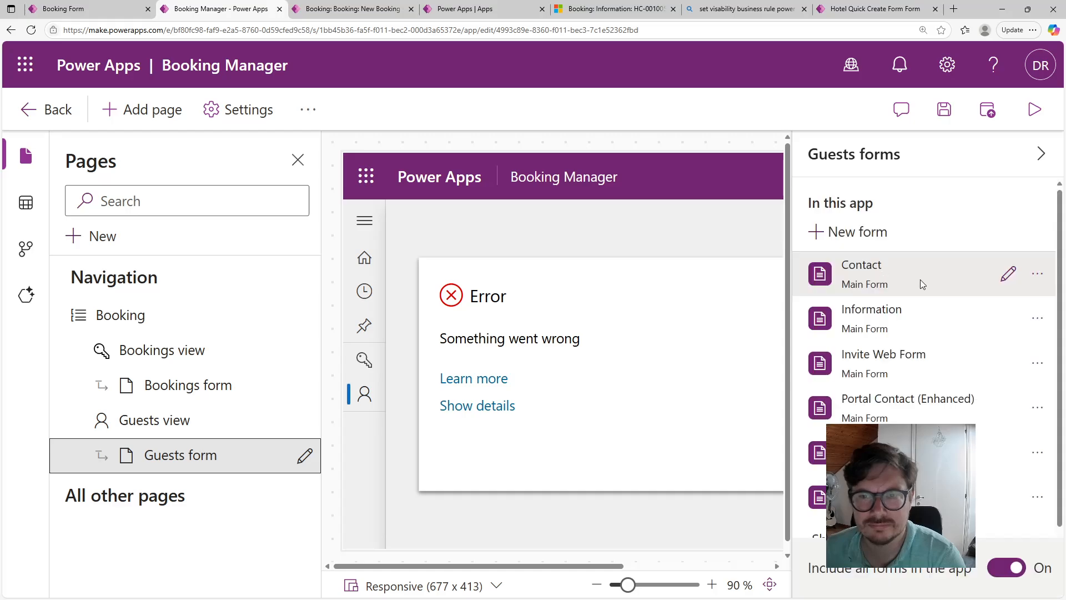
pyautogui.scroll(-1, 984, 390)
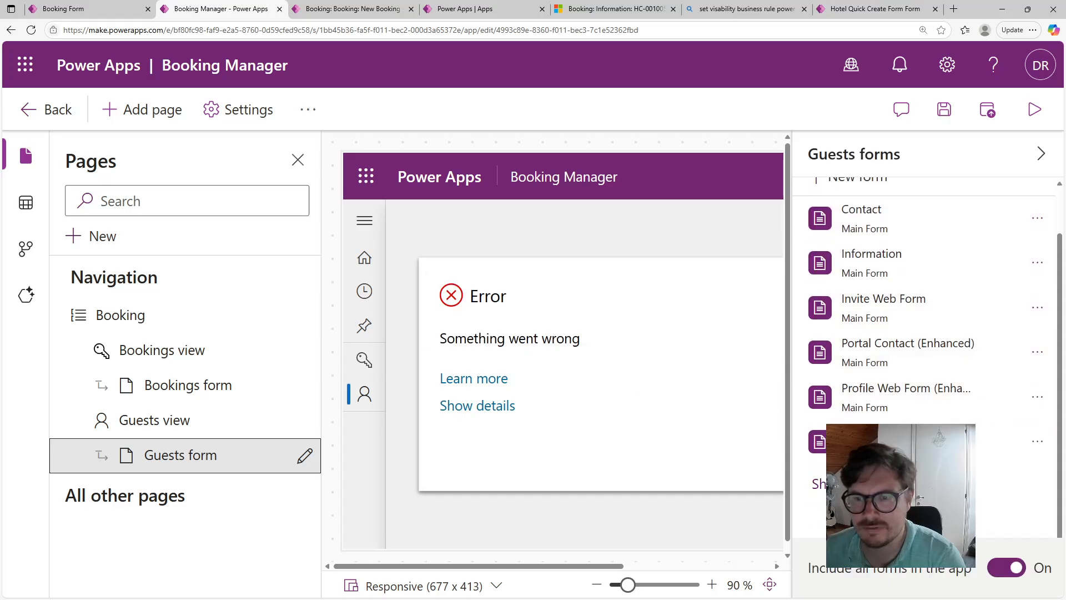
pyautogui.click(843, 484)
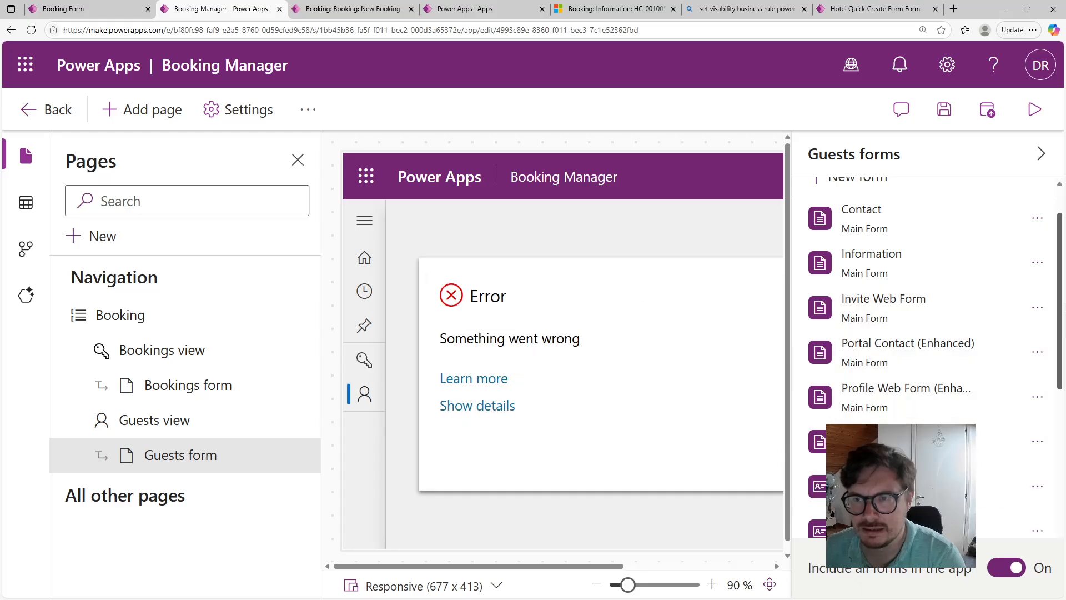
pyautogui.scroll(-6, 924, 355)
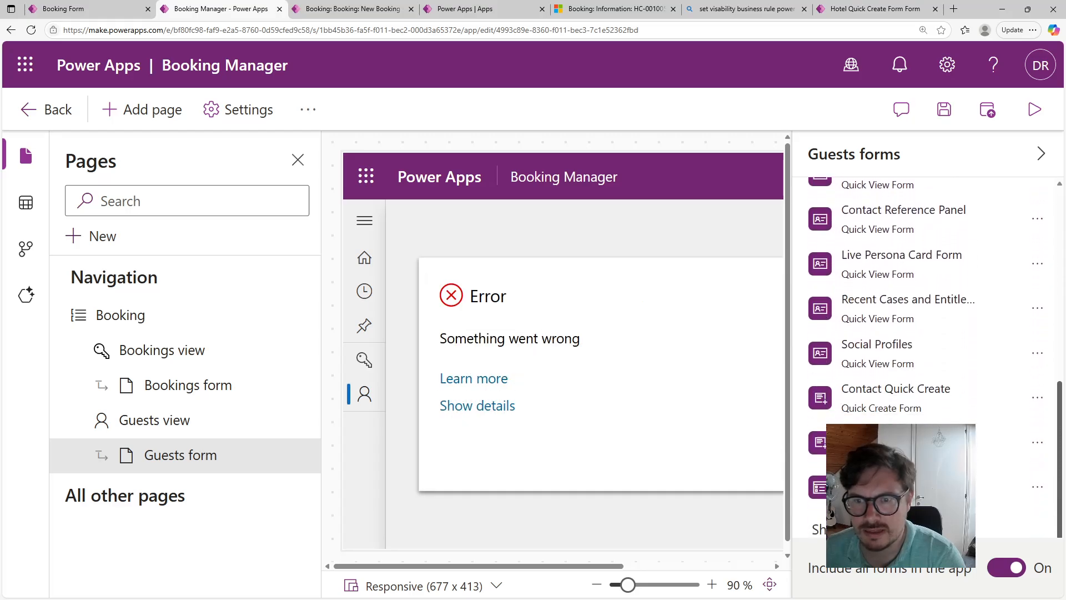
pyautogui.scroll(-1, 853, 413)
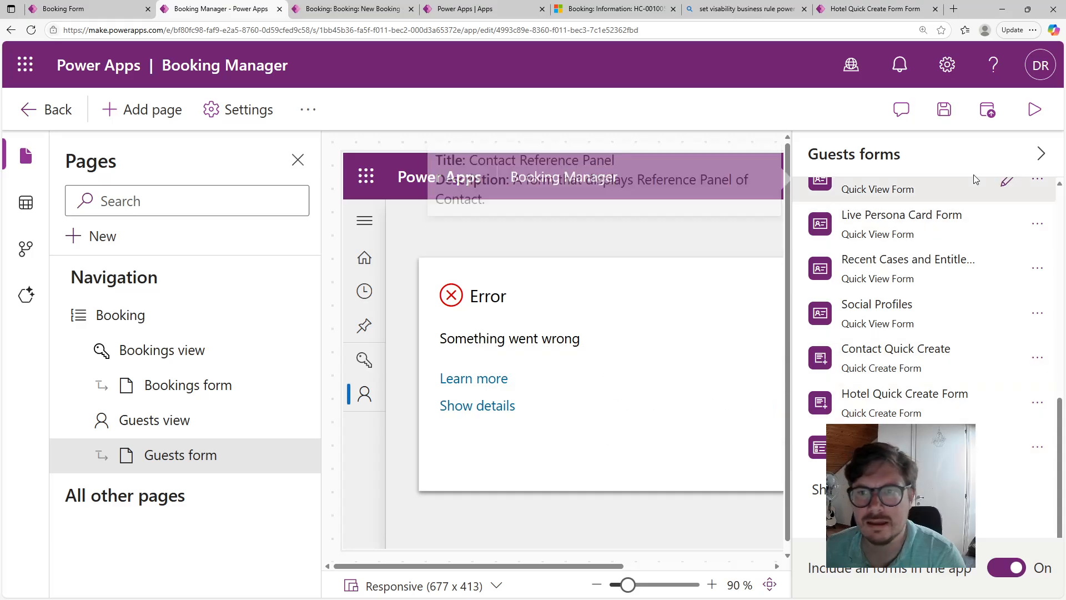
# Save and publish the Booking Manager app with the added Guest page.
pyautogui.click(945, 122)
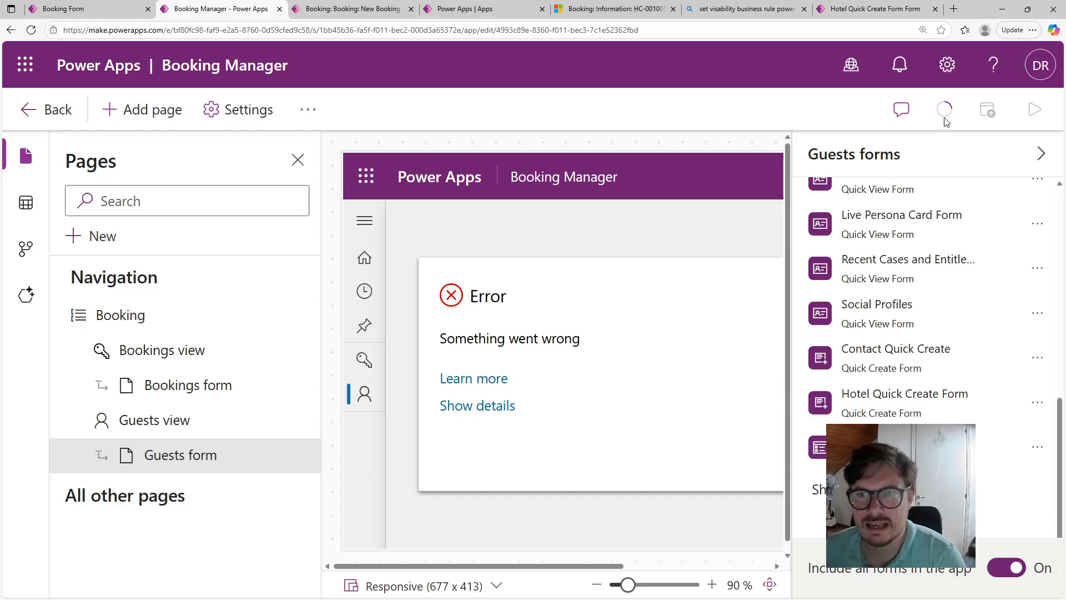
pyautogui.click(981, 112)
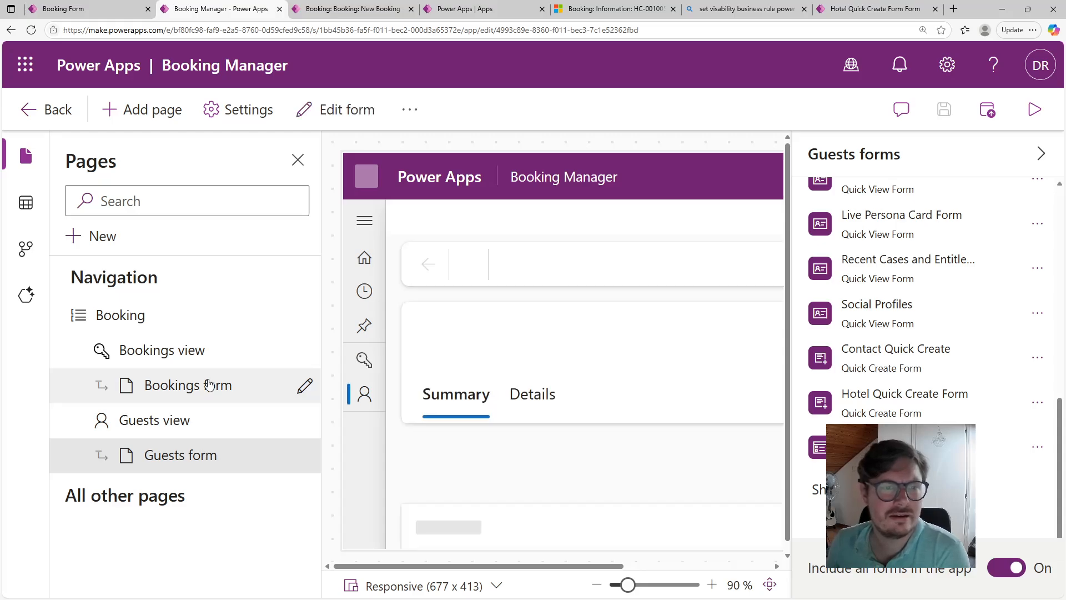
pyautogui.click(1042, 158)
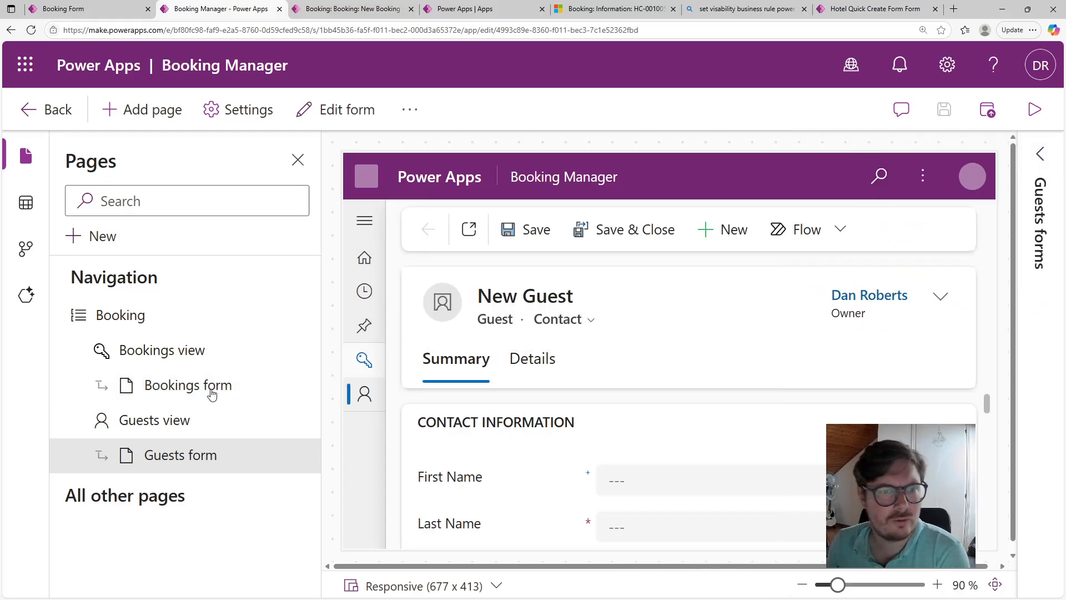
# Open the Bookings form for editing, examine the Primary Guest lookup's Use Main Form Dialog for Create option, and leave the form editor.
pyautogui.click(147, 394)
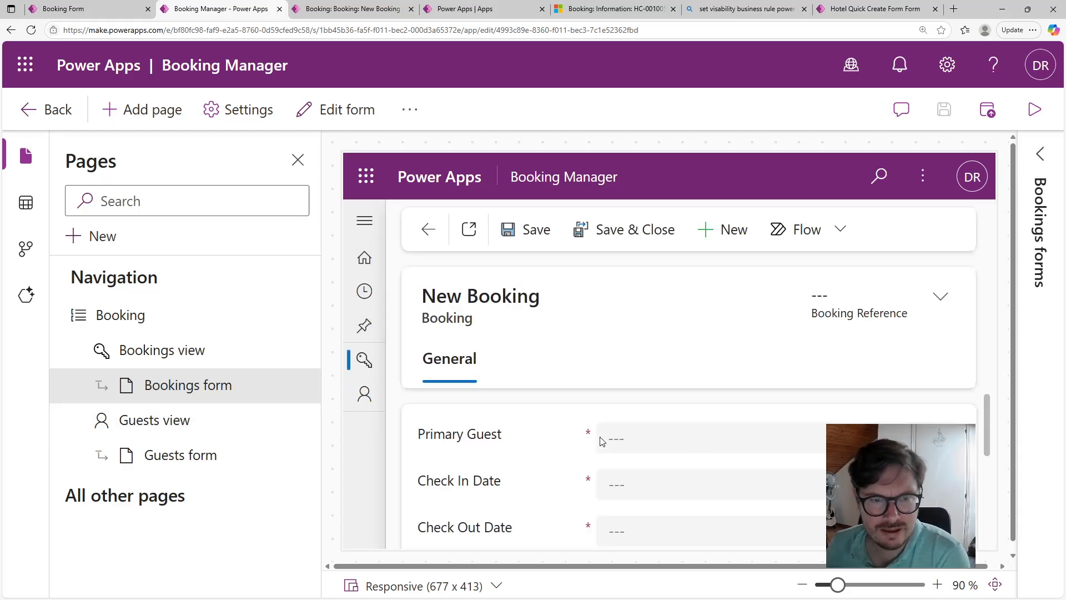
pyautogui.click(303, 391)
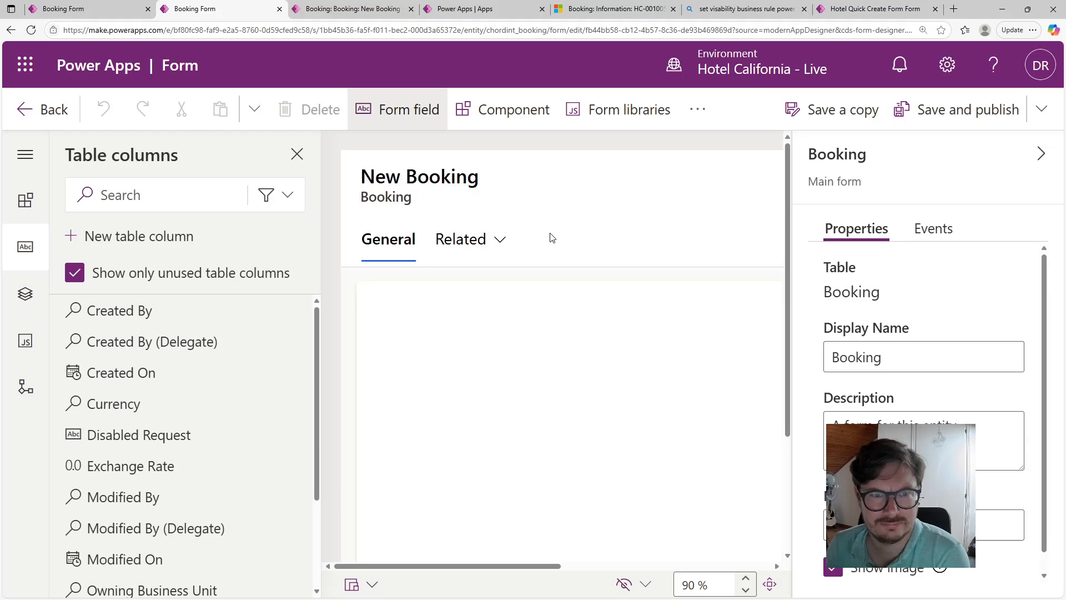
pyautogui.click(578, 319)
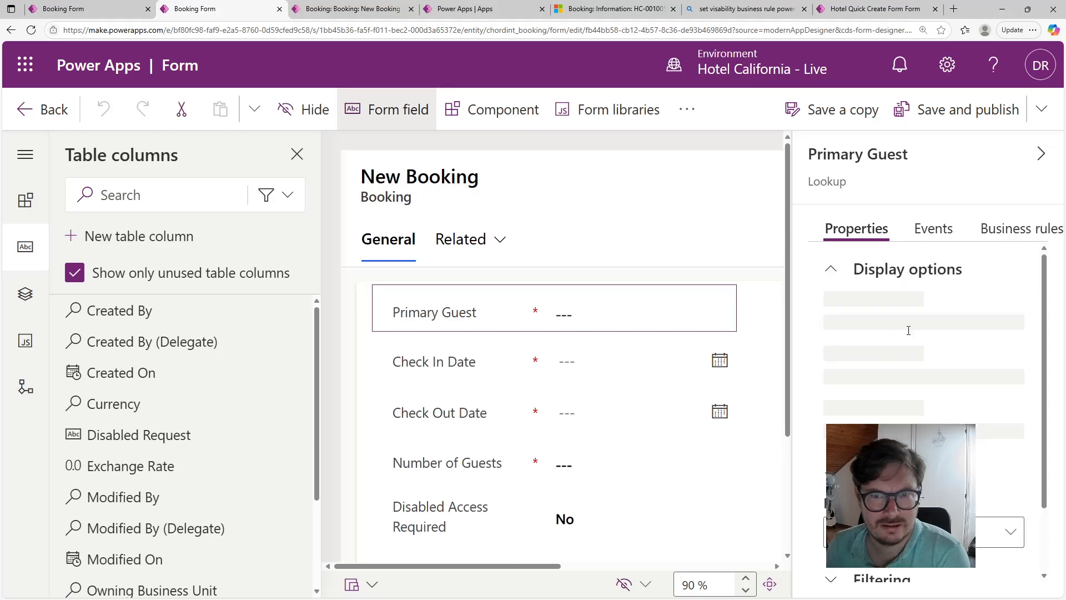
pyautogui.scroll(-5, 1032, 385)
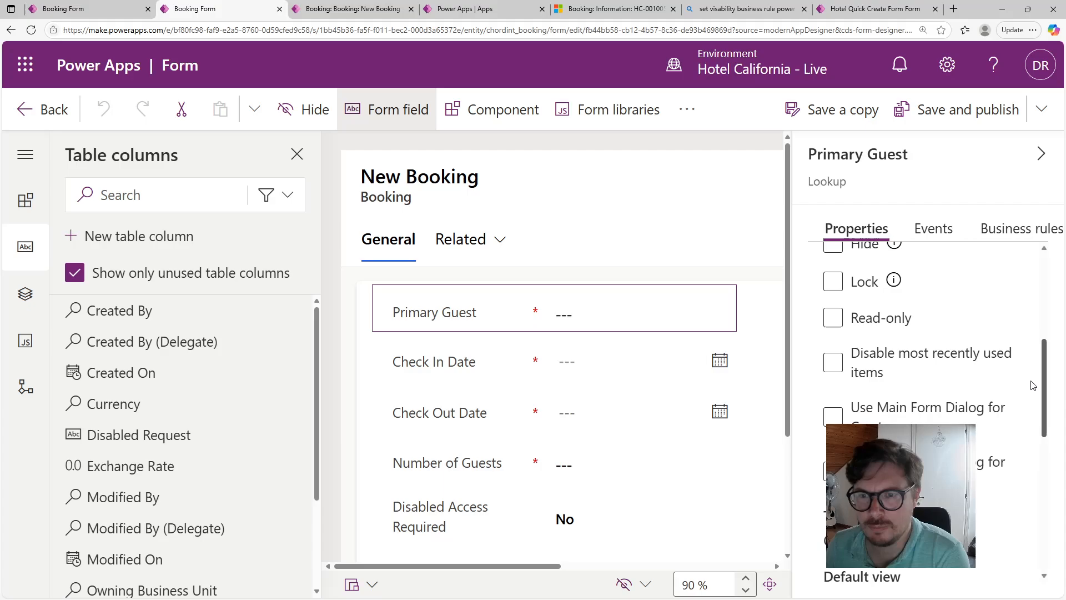
pyautogui.scroll(-1, 1032, 385)
pyautogui.click(862, 406)
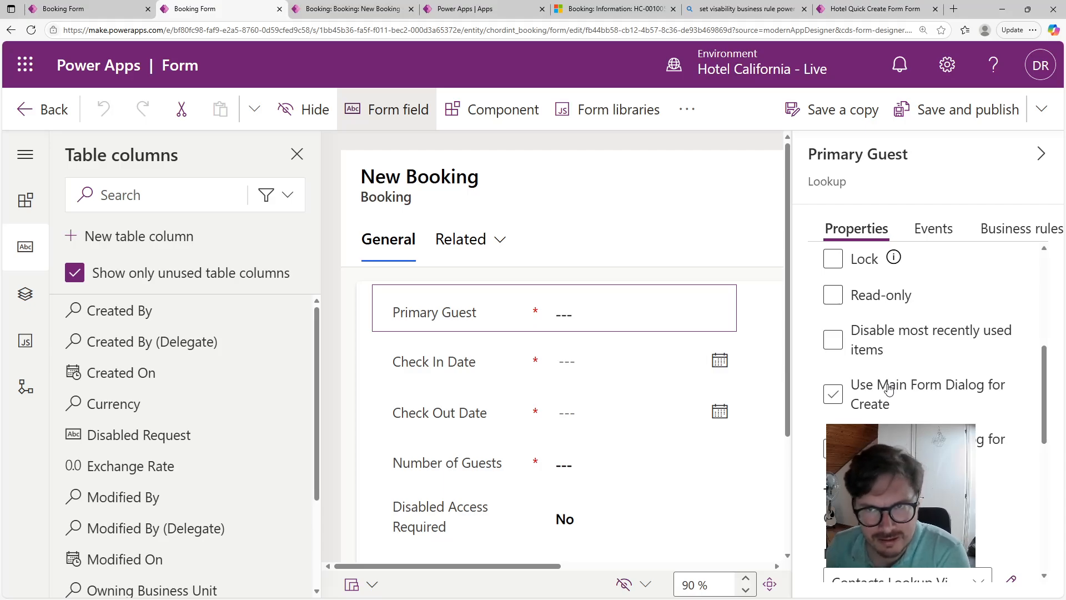
pyautogui.click(887, 387)
pyautogui.click(864, 395)
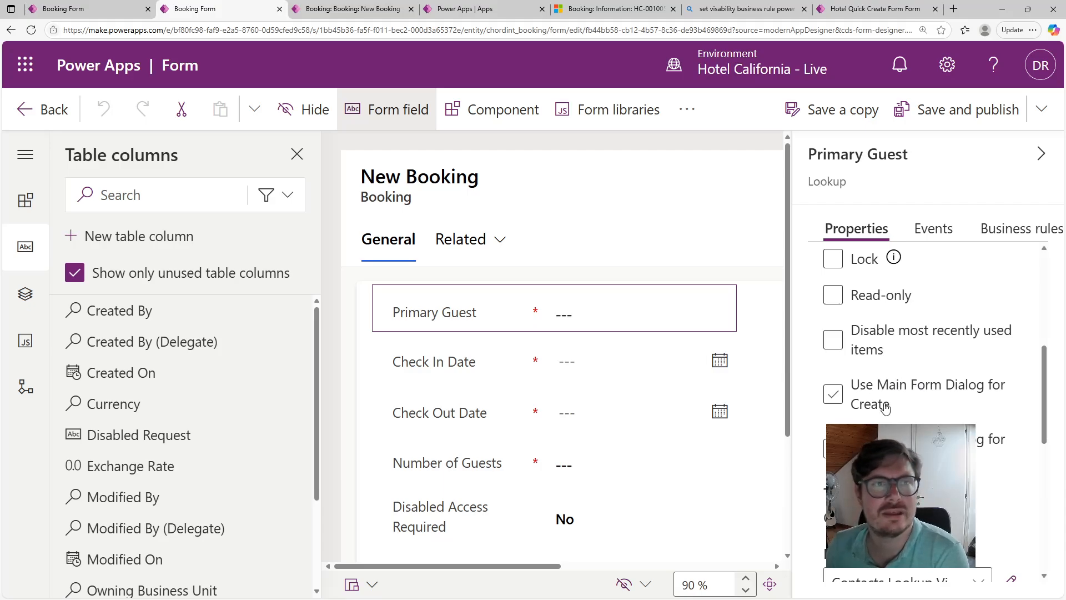
pyautogui.click(54, 109)
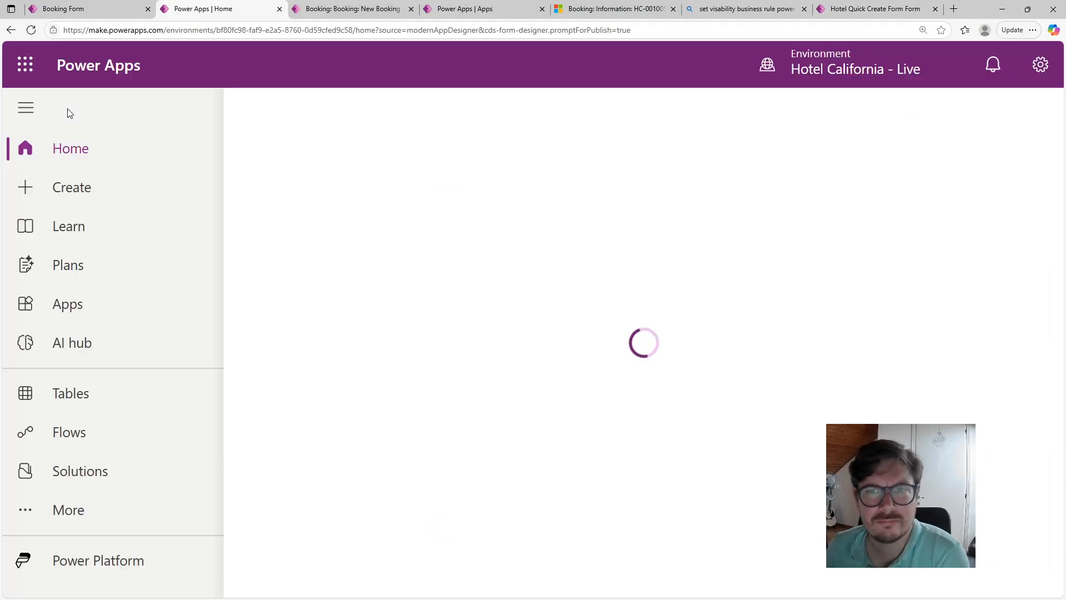
# Open the Hotel California solution and list the Guest table's forms.
pyautogui.click(62, 486)
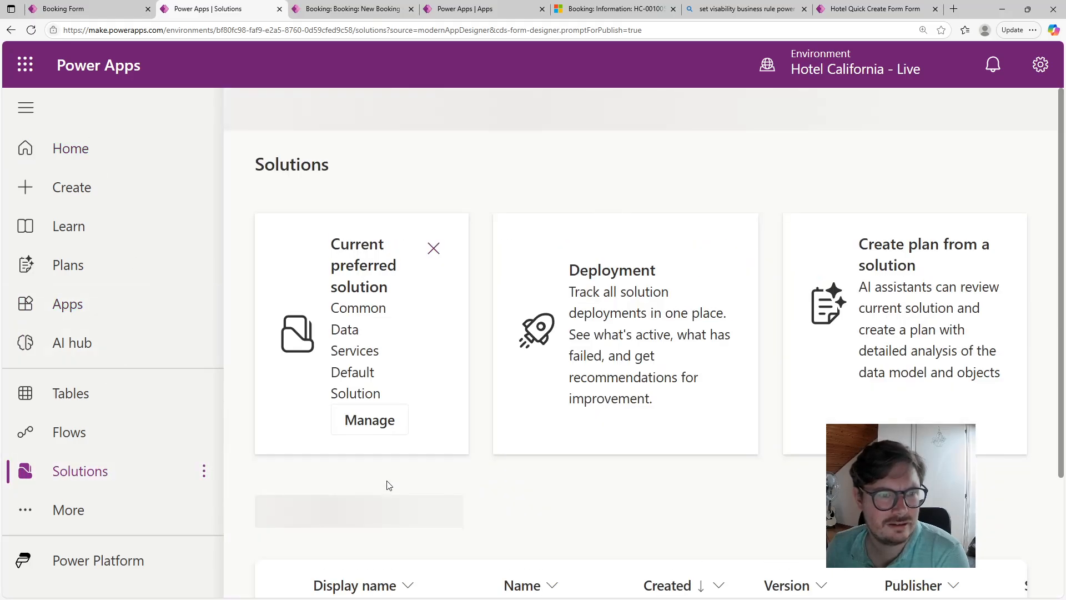
pyautogui.scroll(-1, 385, 483)
pyautogui.click(372, 506)
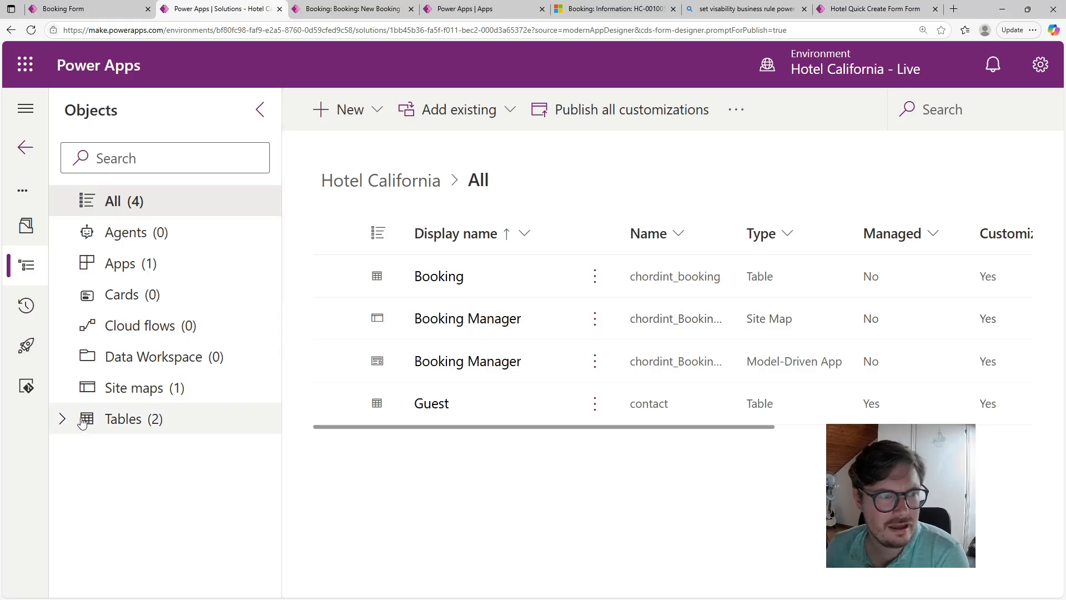
pyautogui.click(82, 423)
pyautogui.click(94, 487)
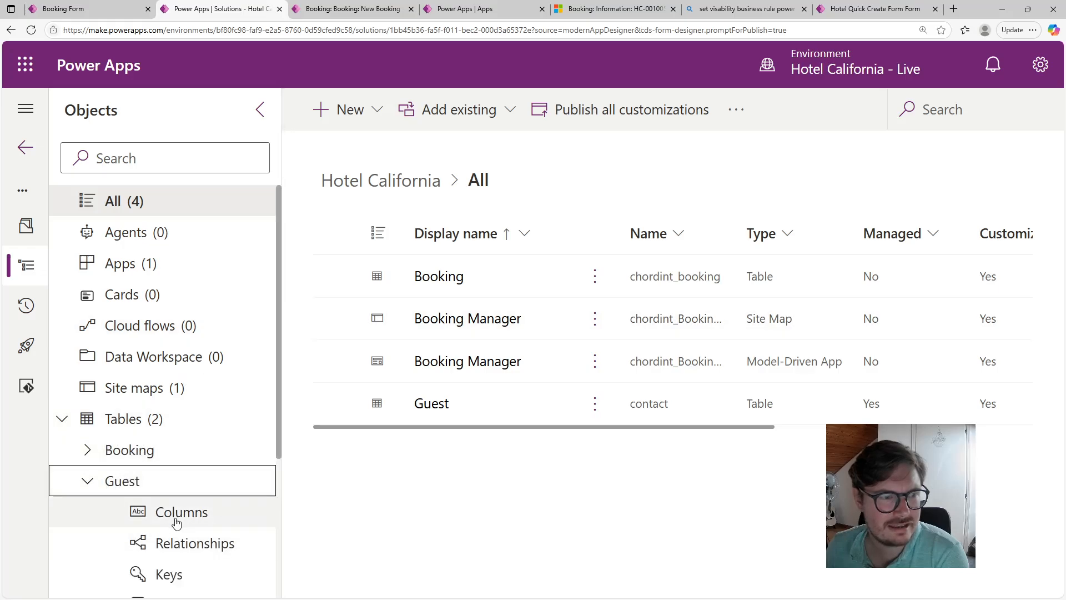
pyautogui.scroll(-5, 176, 523)
pyautogui.scroll(2, 172, 444)
pyautogui.click(171, 452)
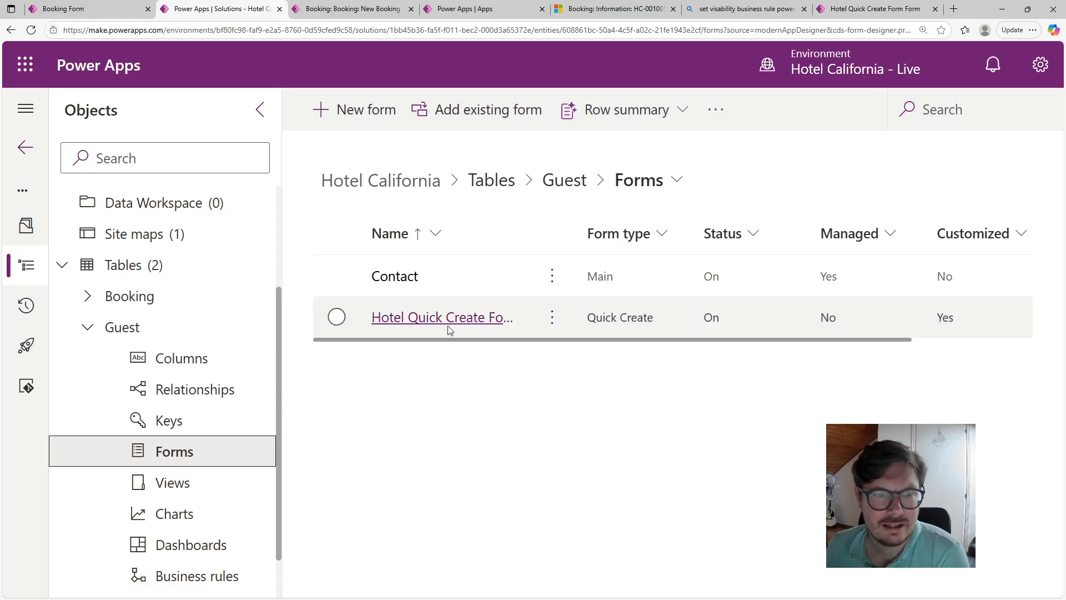
# In the Guest table's form settings, move Hotel Quick Create Form above Contact Quick Create in the Quick Create form order.
pyautogui.click(729, 110)
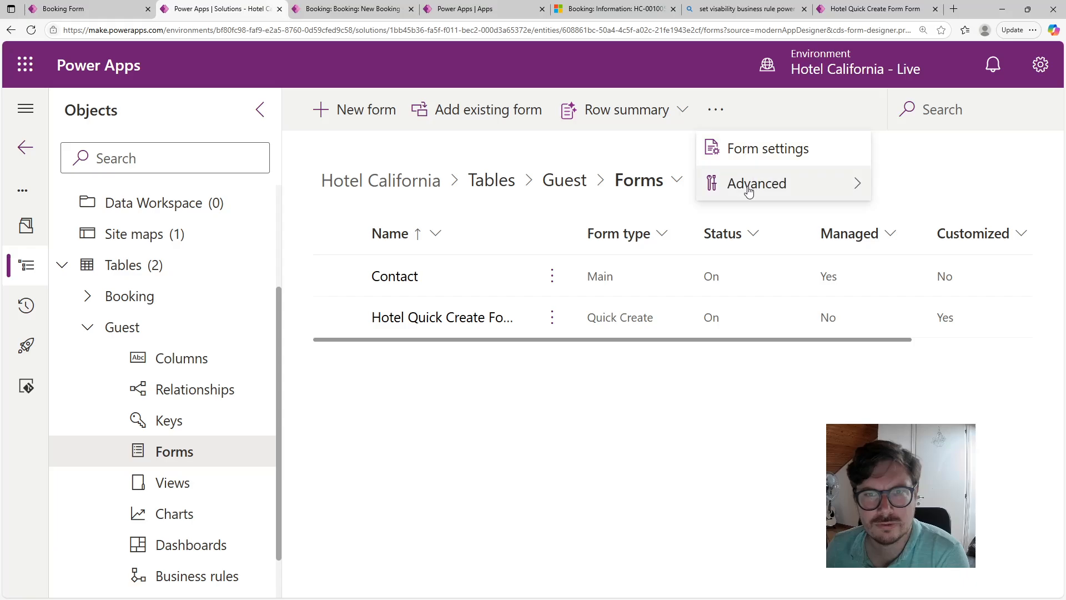
pyautogui.click(753, 155)
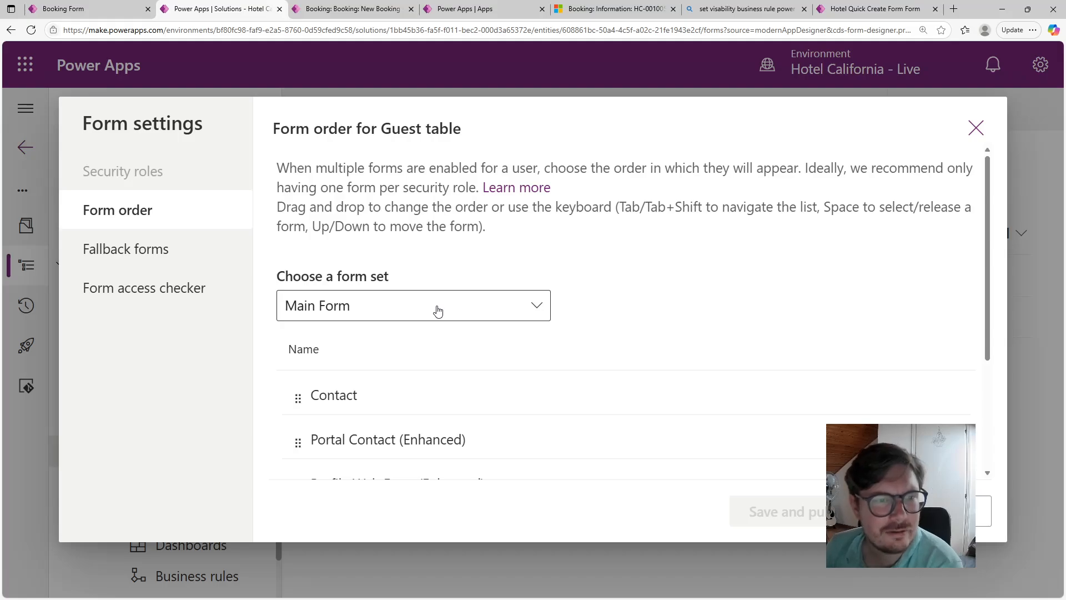
pyautogui.click(436, 309)
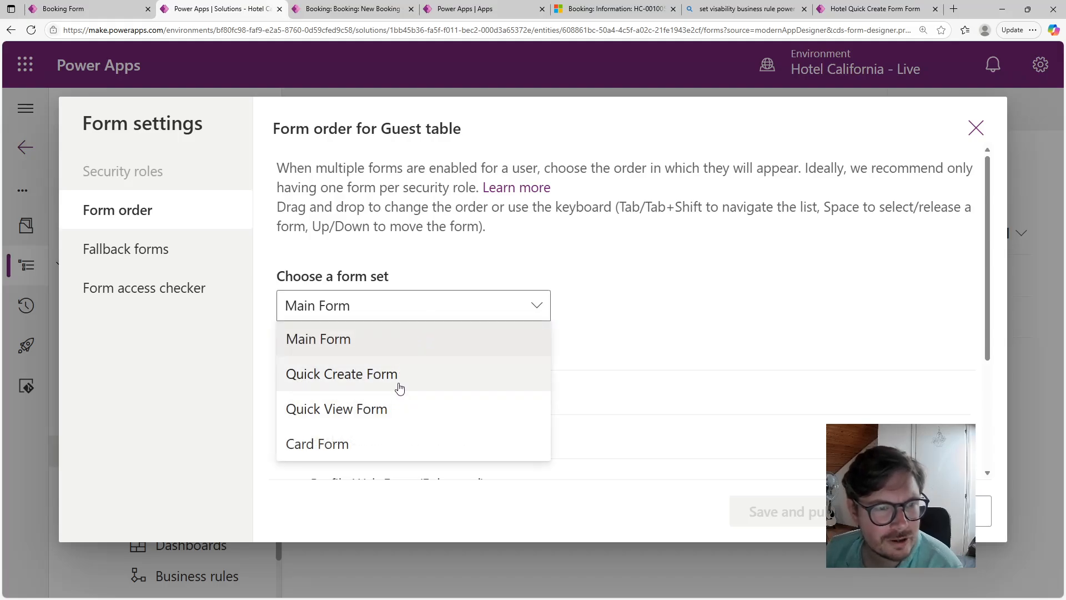
pyautogui.click(397, 384)
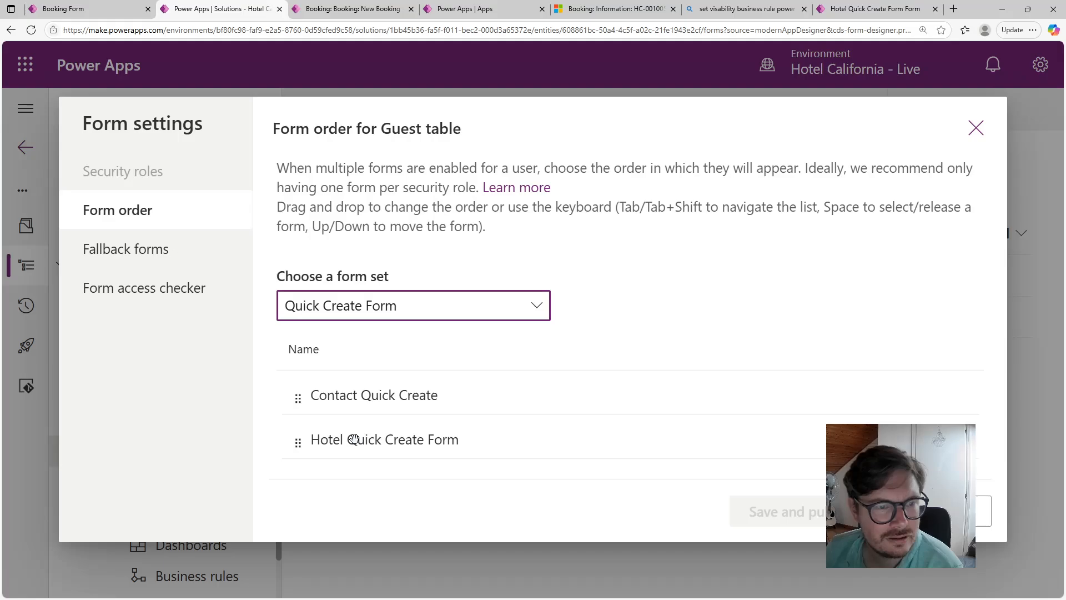
pyautogui.moveTo(351, 439); pyautogui.dragTo(300, 398)
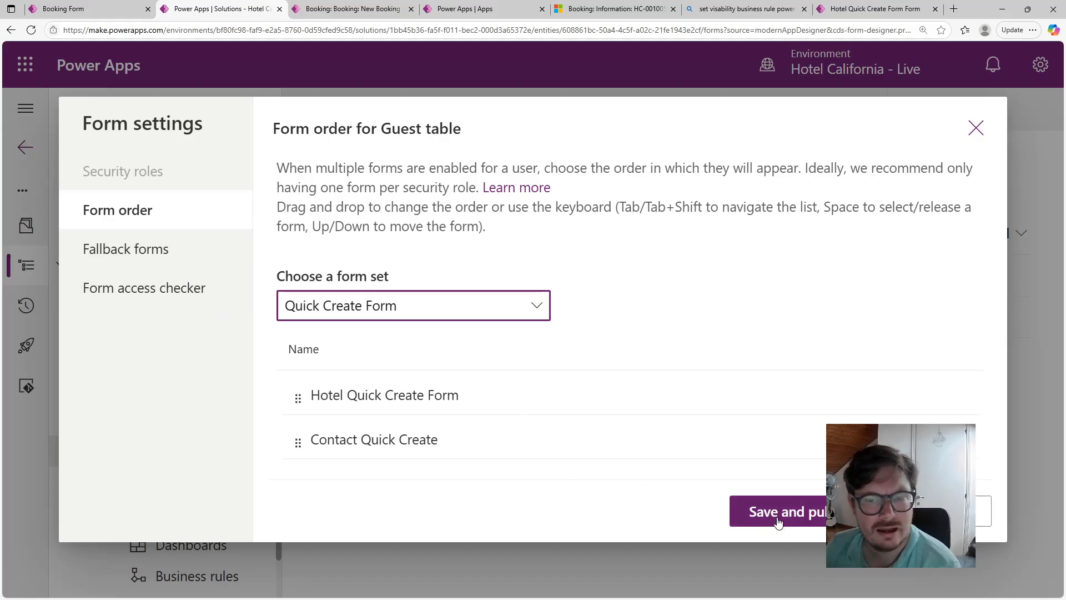
# Disable Contact and Invite Web Form as fallback forms for the Guest table, and save and publish the form settings.
pyautogui.click(167, 265)
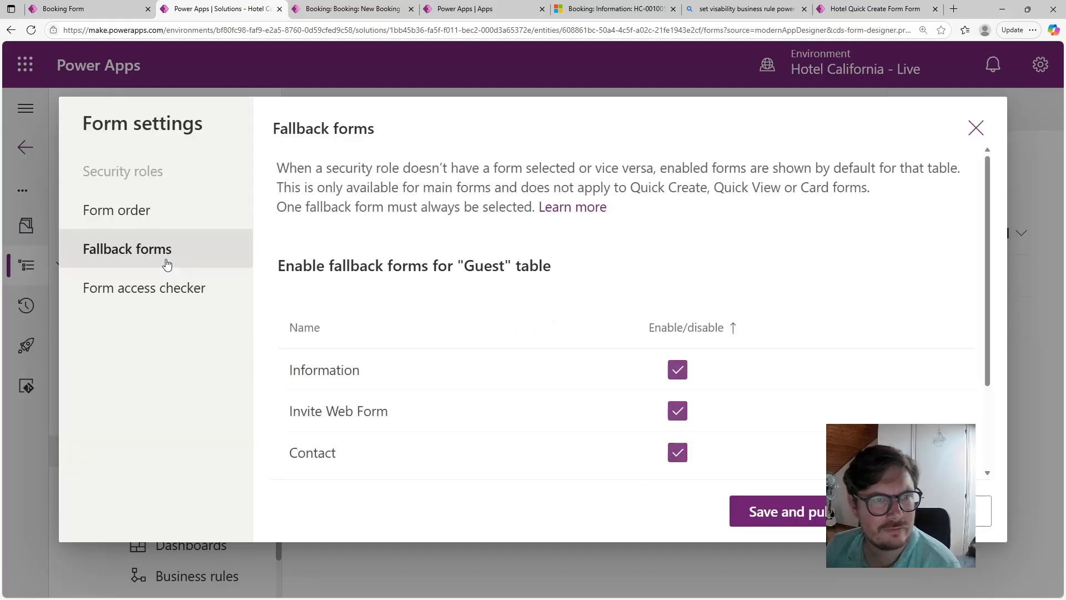
pyautogui.scroll(-2, 627, 396)
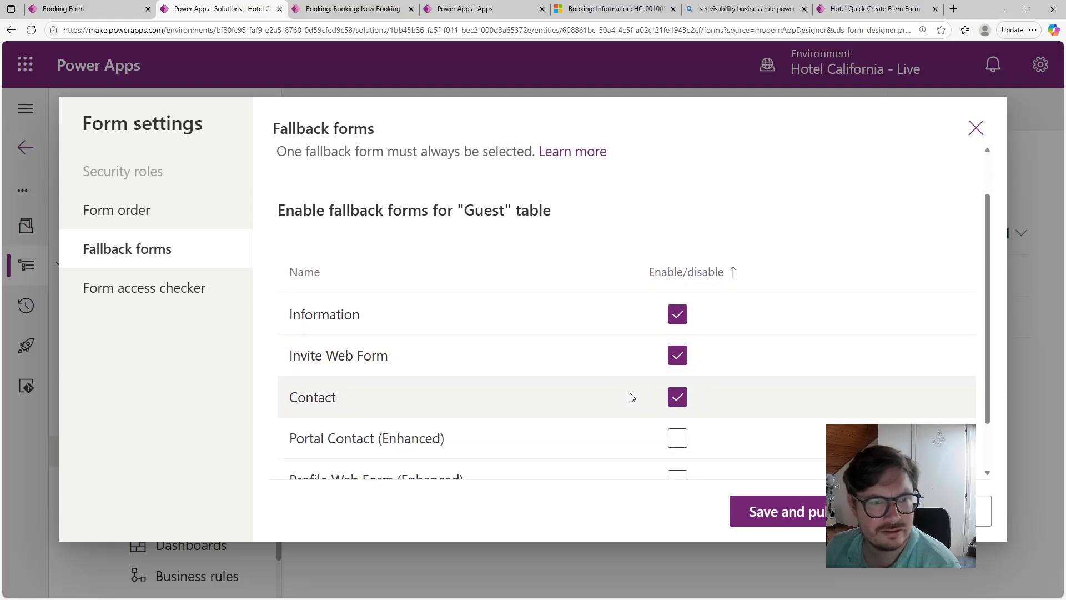
pyautogui.scroll(2, 631, 398)
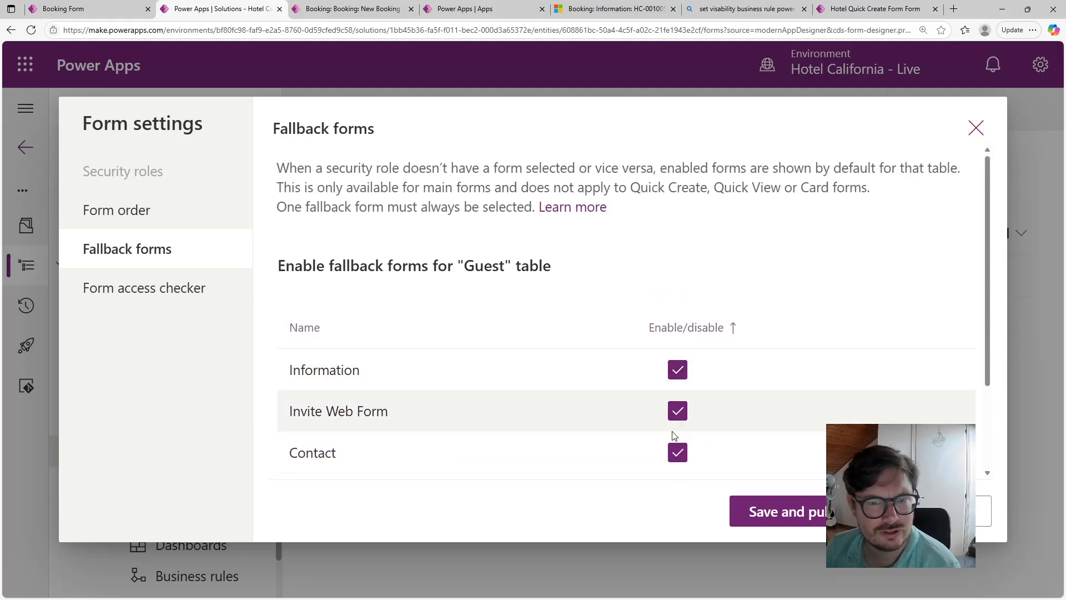
pyautogui.click(677, 451)
pyautogui.click(677, 411)
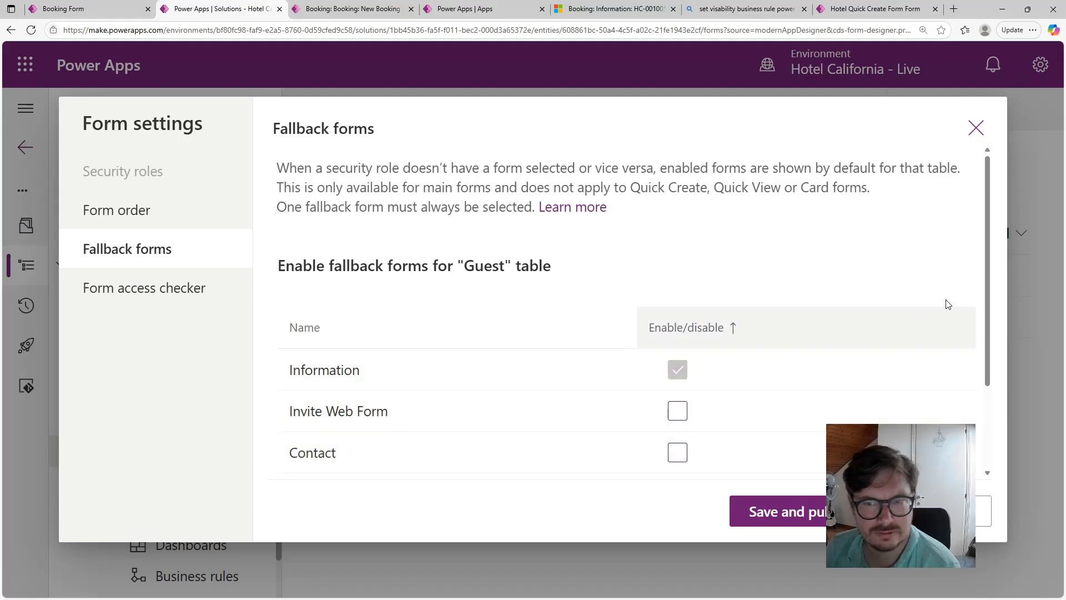
pyautogui.scroll(-2, 985, 293)
pyautogui.scroll(2, 985, 293)
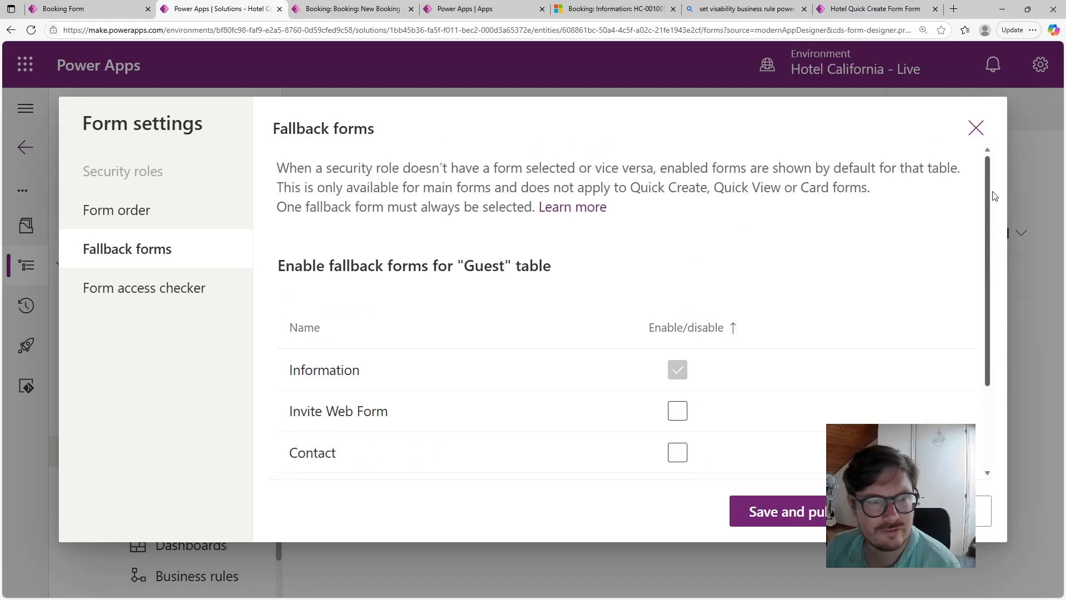
pyautogui.click(96, 220)
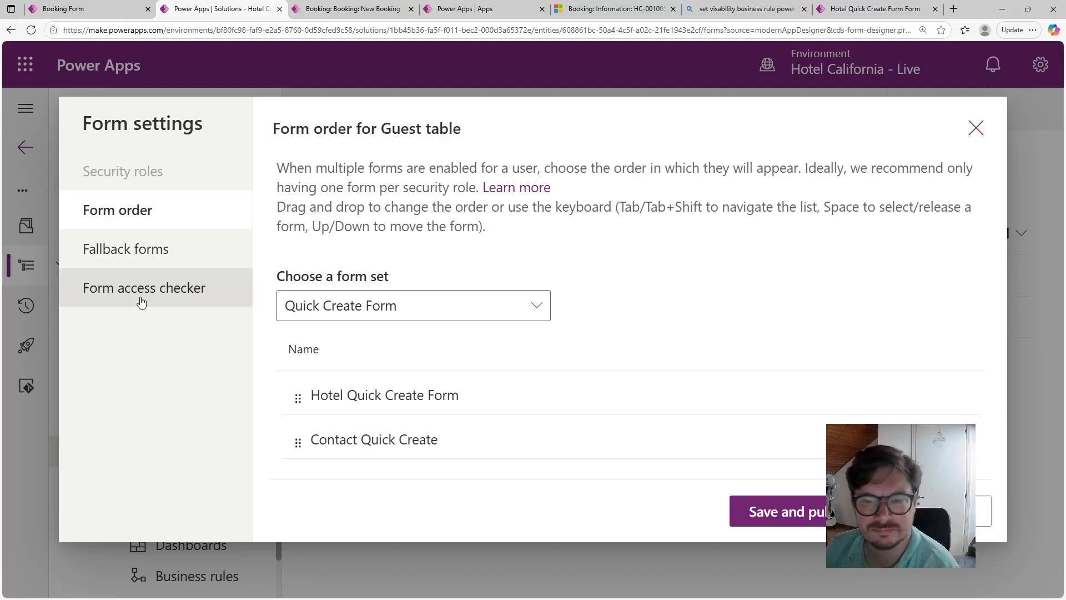
pyautogui.click(838, 511)
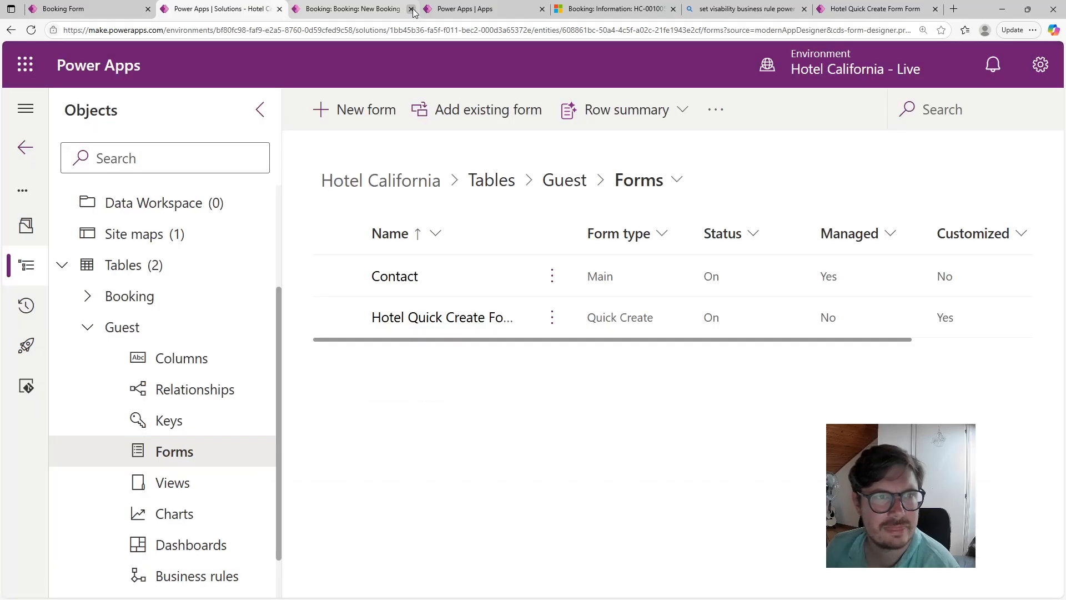
# Close the New Booking and Power Apps Apps browser tabs and return to the Hotel California solution.
pyautogui.click(412, 9)
pyautogui.click(351, 8)
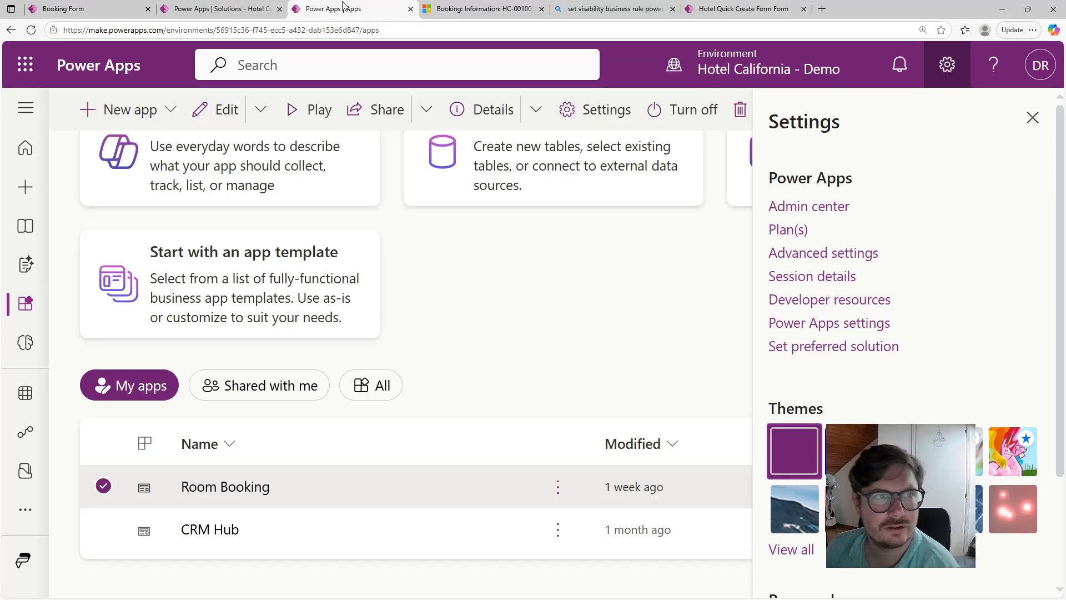
pyautogui.click(410, 9)
pyautogui.click(225, 9)
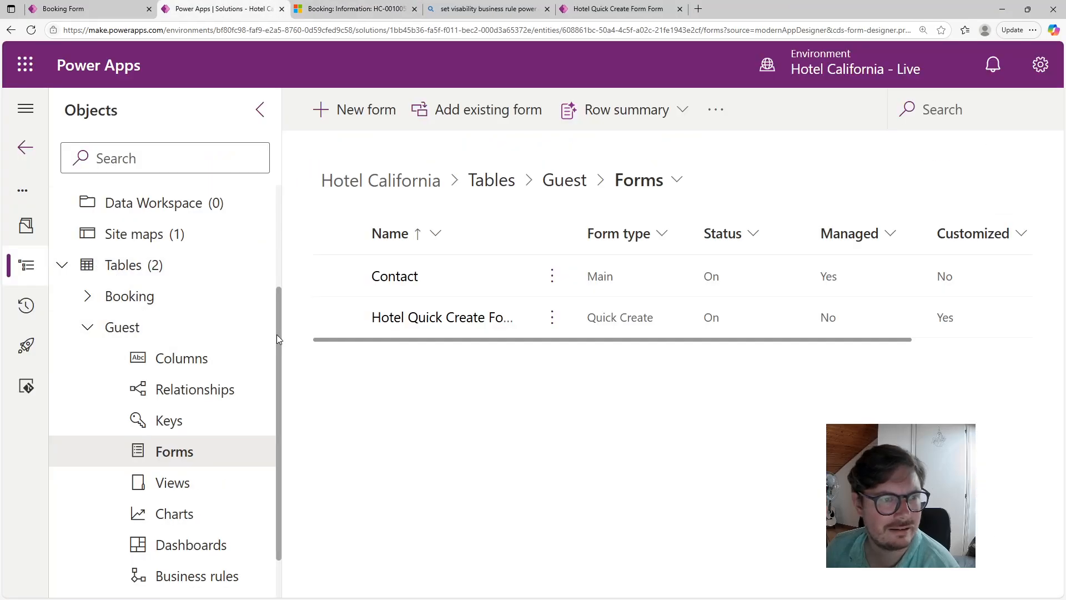
# Open the solution's Booking Manager app for editing in a new tab.
pyautogui.scroll(3, 276, 334)
pyautogui.click(122, 267)
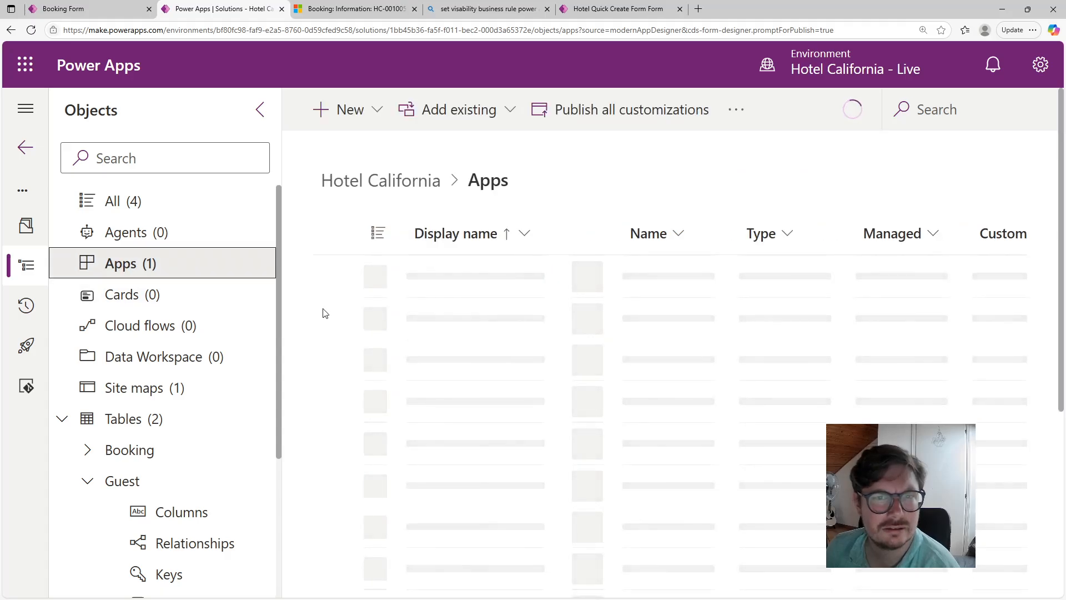
pyautogui.click(336, 276)
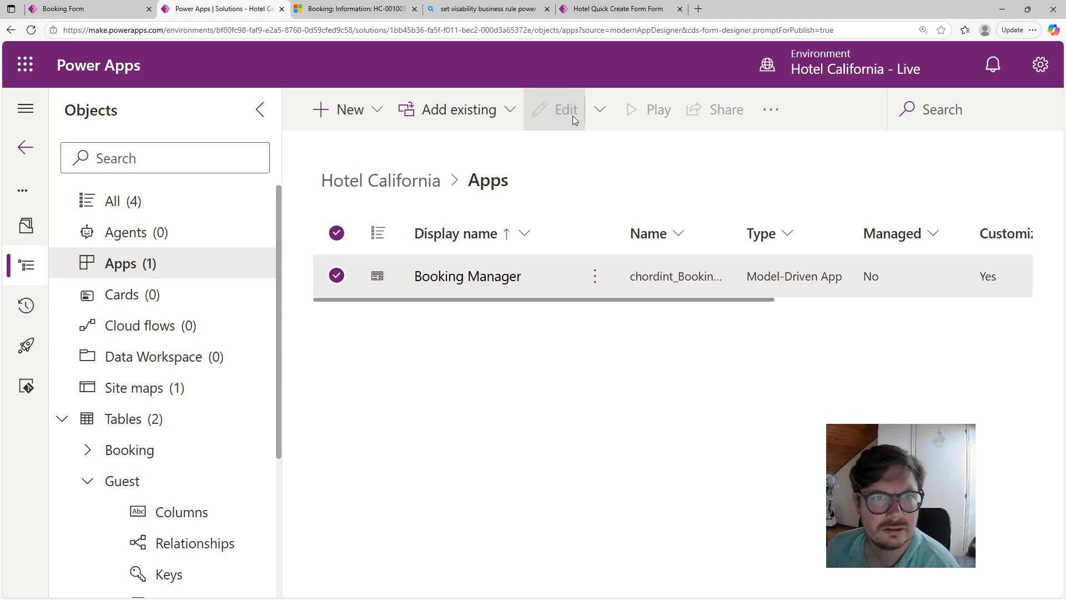
pyautogui.click(600, 110)
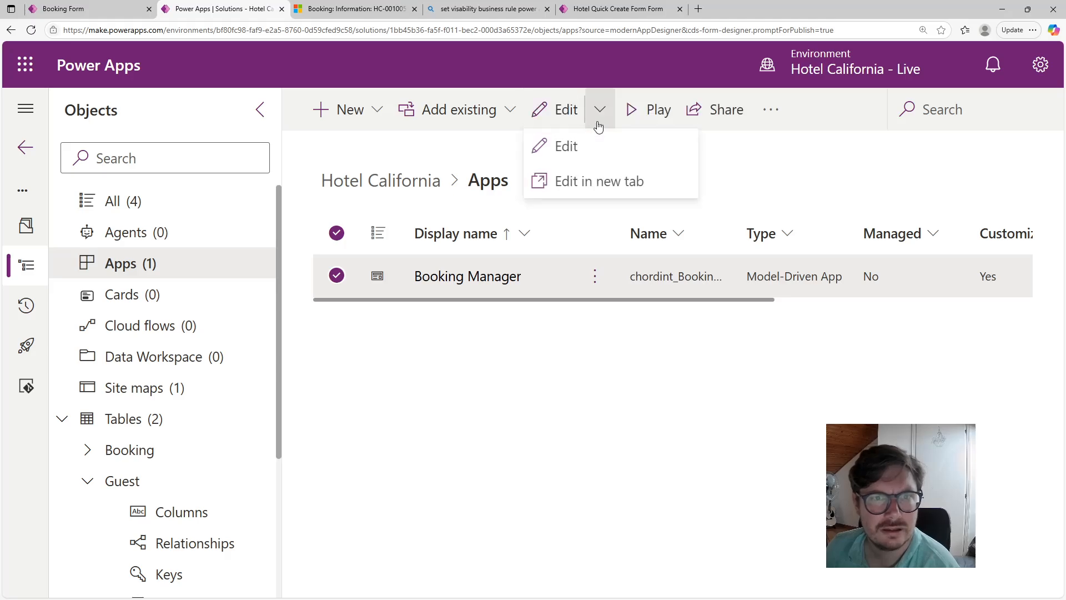
pyautogui.click(599, 186)
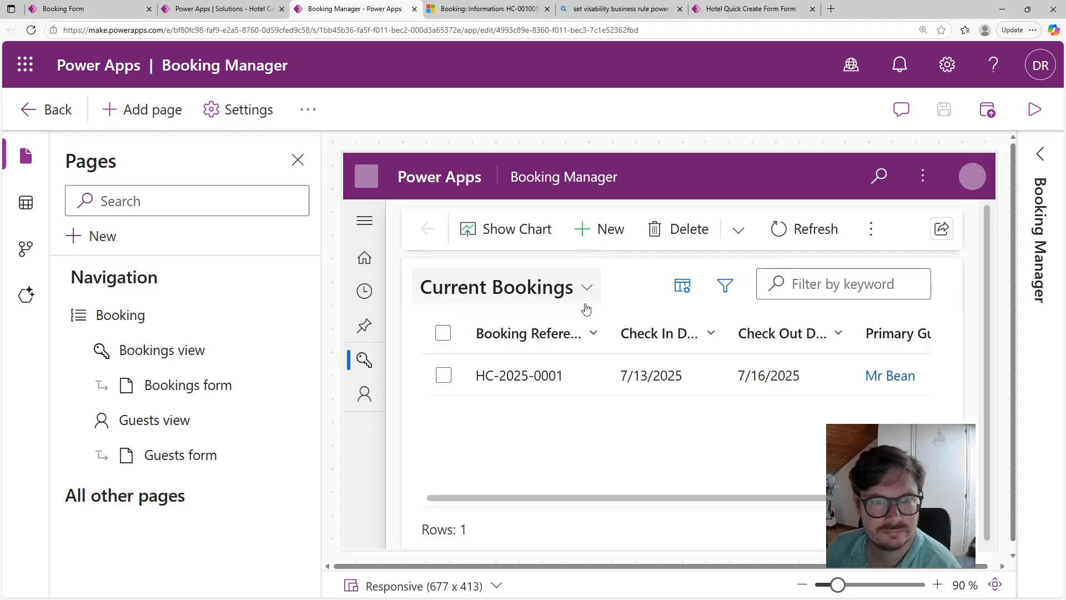
# Check which quick create form a new booking's Primary Guest lookup opens for adding a guest, and close it without saving.
pyautogui.click(597, 232)
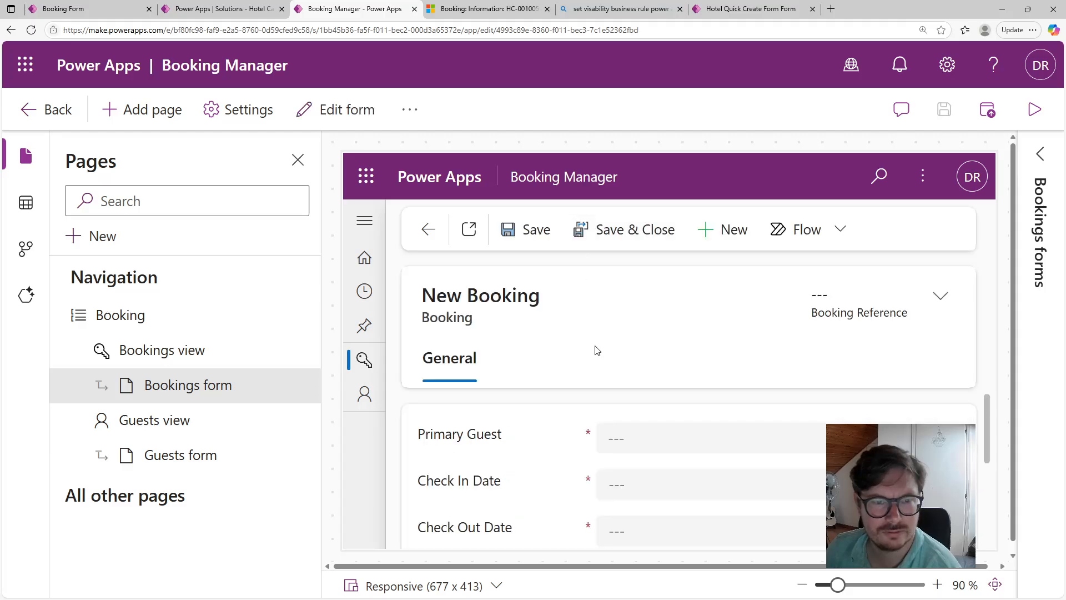
pyautogui.click(690, 437)
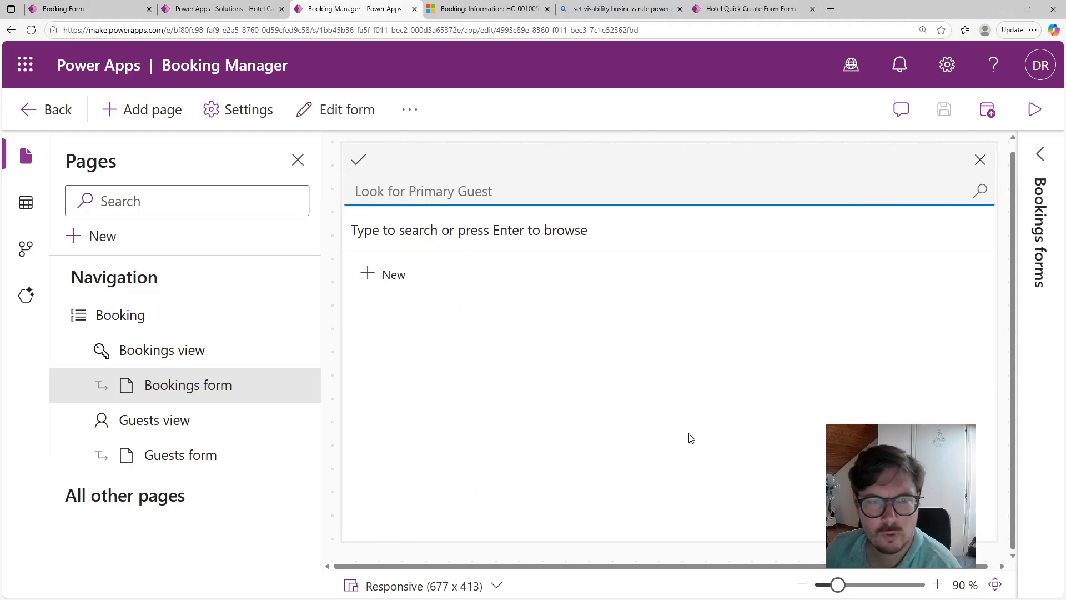
pyautogui.click(404, 282)
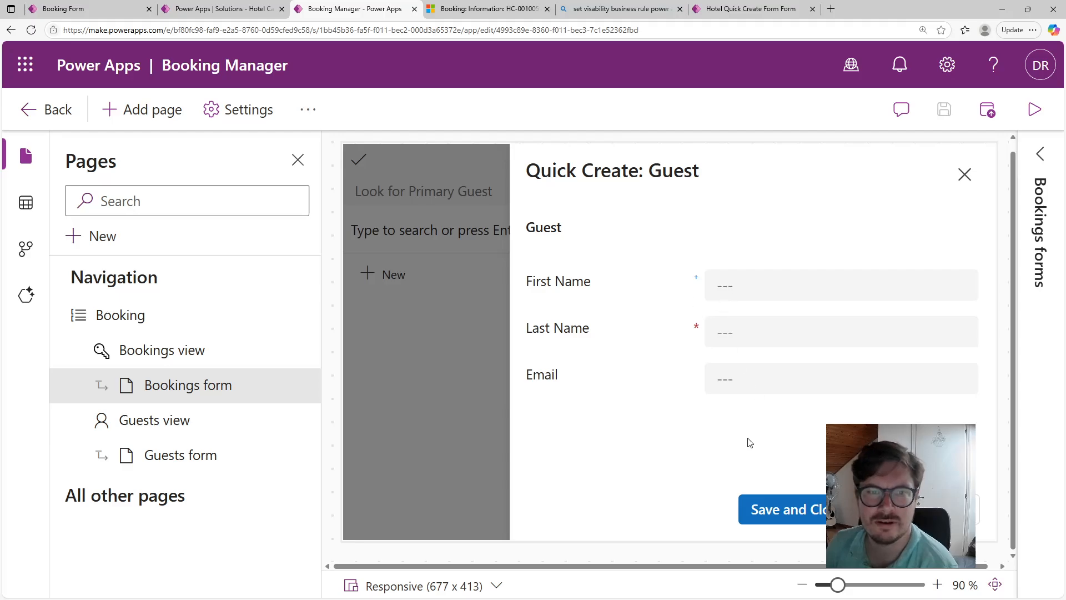
pyautogui.click(963, 177)
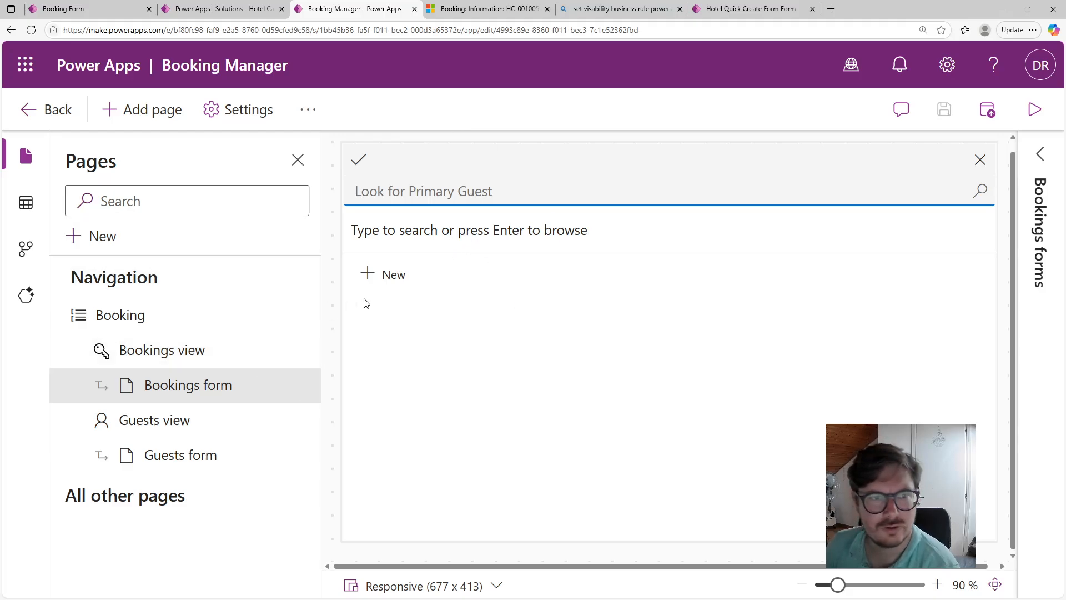
pyautogui.click(387, 280)
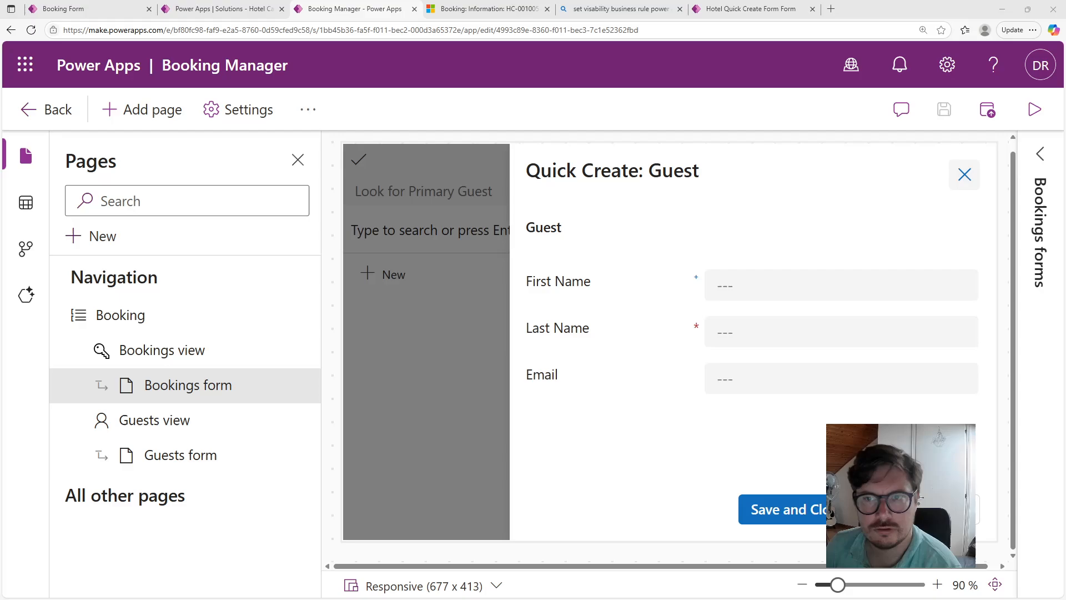
pyautogui.click(965, 175)
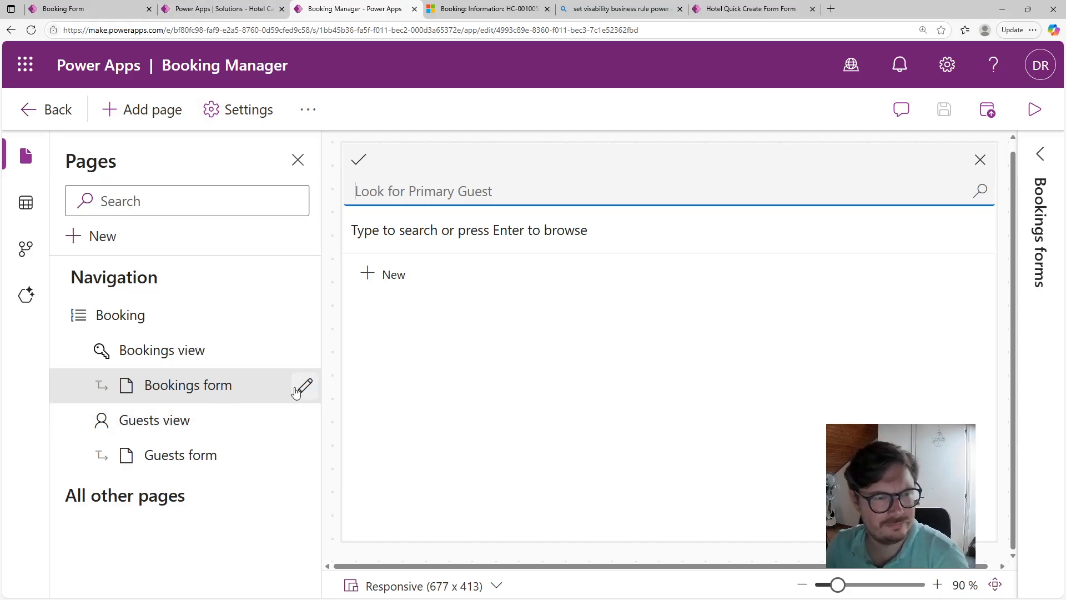
# Open the Bookings form for editing, add the Total Paid column below Sea View Requested, and turn on the display of hidden fields.
pyautogui.click(303, 385)
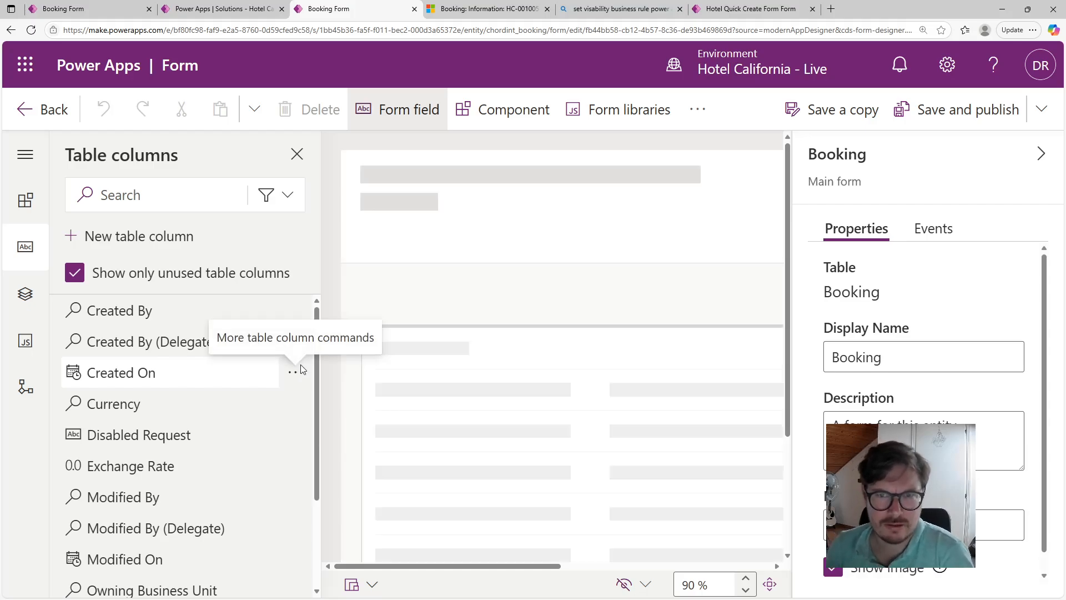
pyautogui.click(1041, 154)
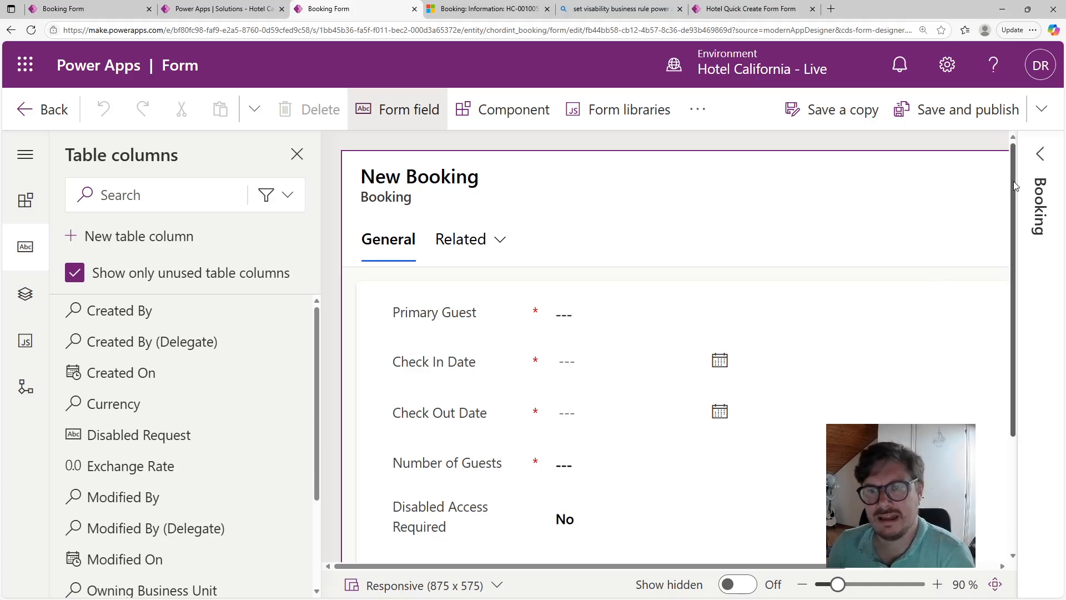
pyautogui.moveTo(1013, 181); pyautogui.dragTo(1008, 254)
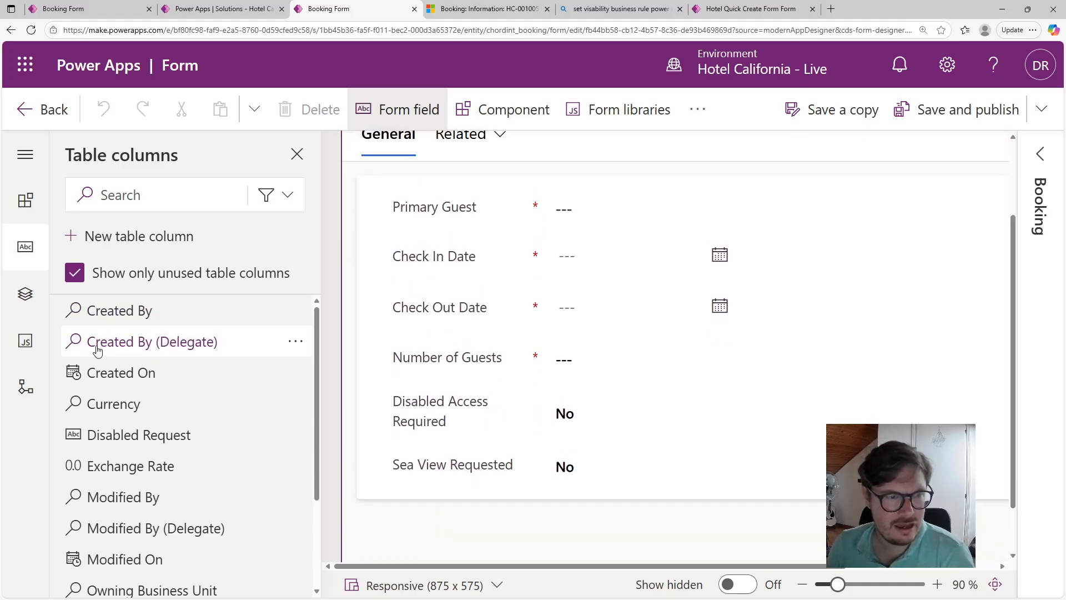
pyautogui.scroll(-3, 318, 395)
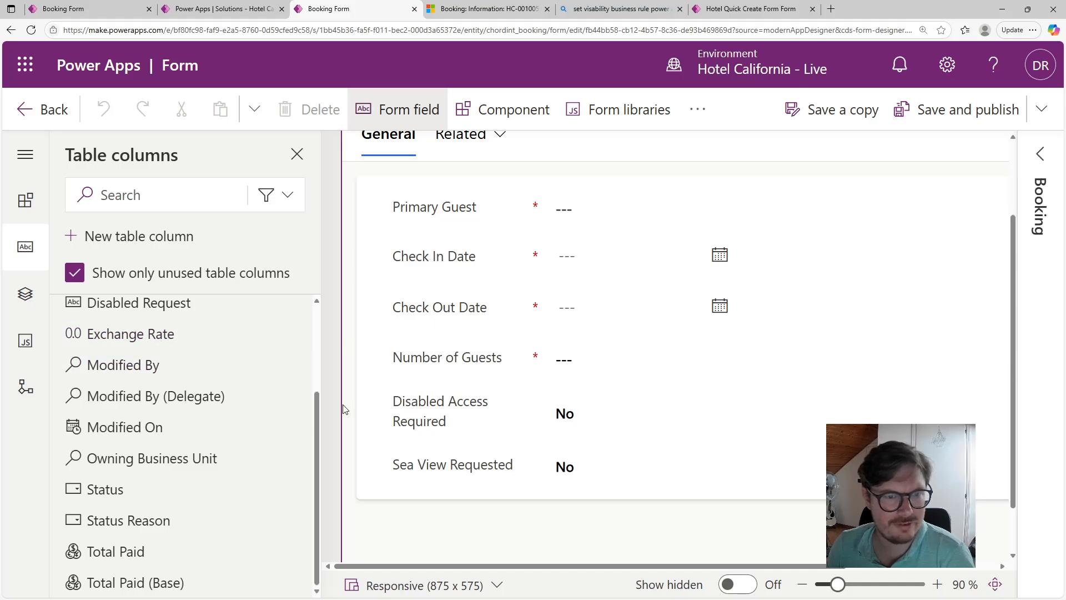
pyautogui.moveTo(124, 564)
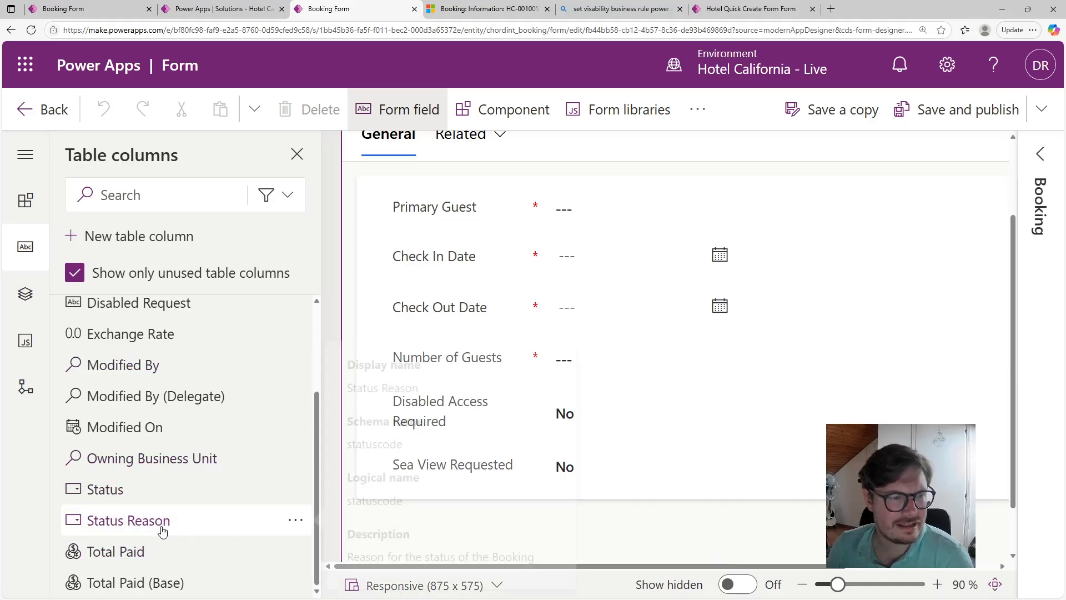
pyautogui.moveTo(109, 558); pyautogui.dragTo(438, 481)
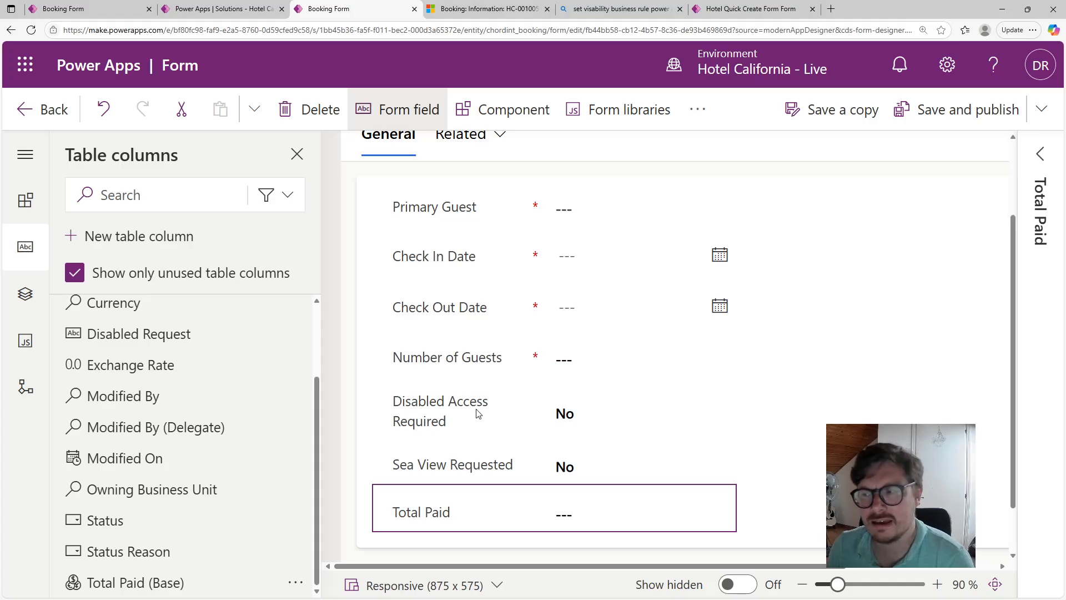
pyautogui.click(735, 585)
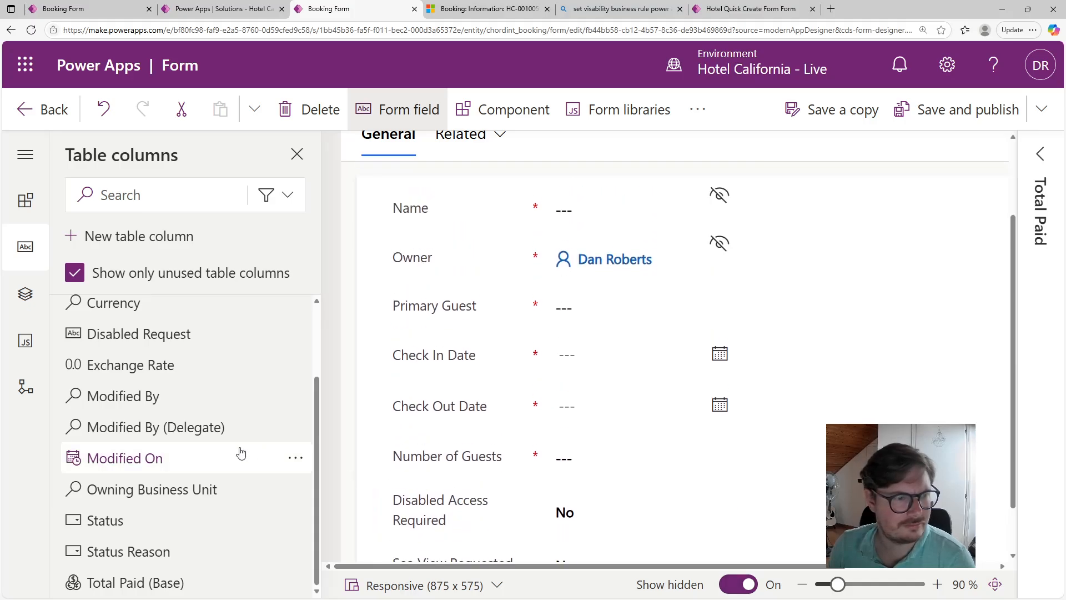
# List all of the table's columns instead of only the unused ones.
pyautogui.scroll(-2, 457, 393)
pyautogui.scroll(1, 482, 423)
pyautogui.scroll(-1, 486, 432)
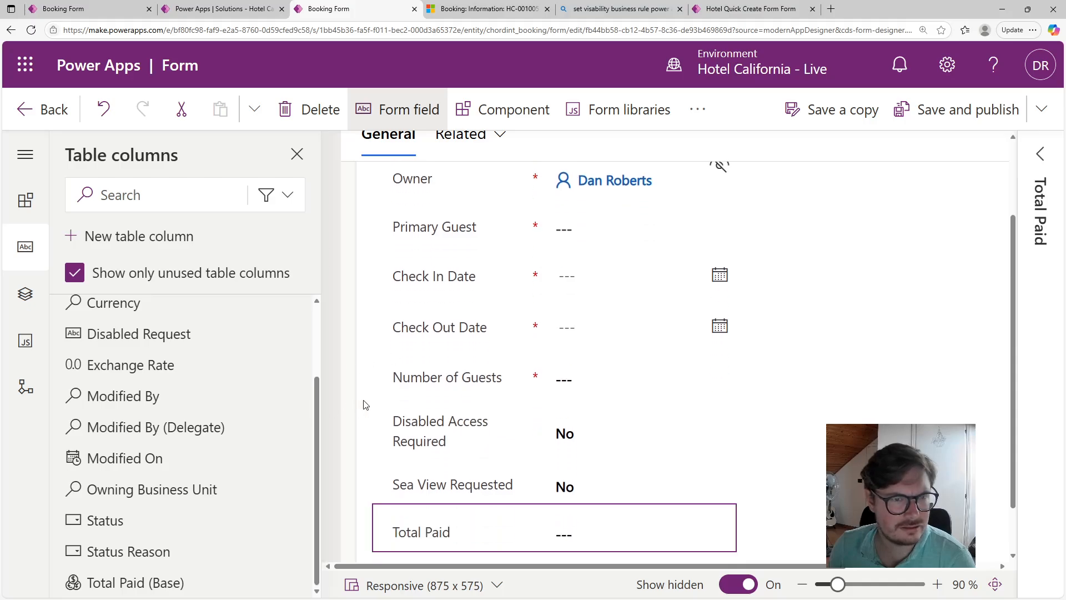
pyautogui.scroll(1, 402, 397)
pyautogui.scroll(-1, 402, 397)
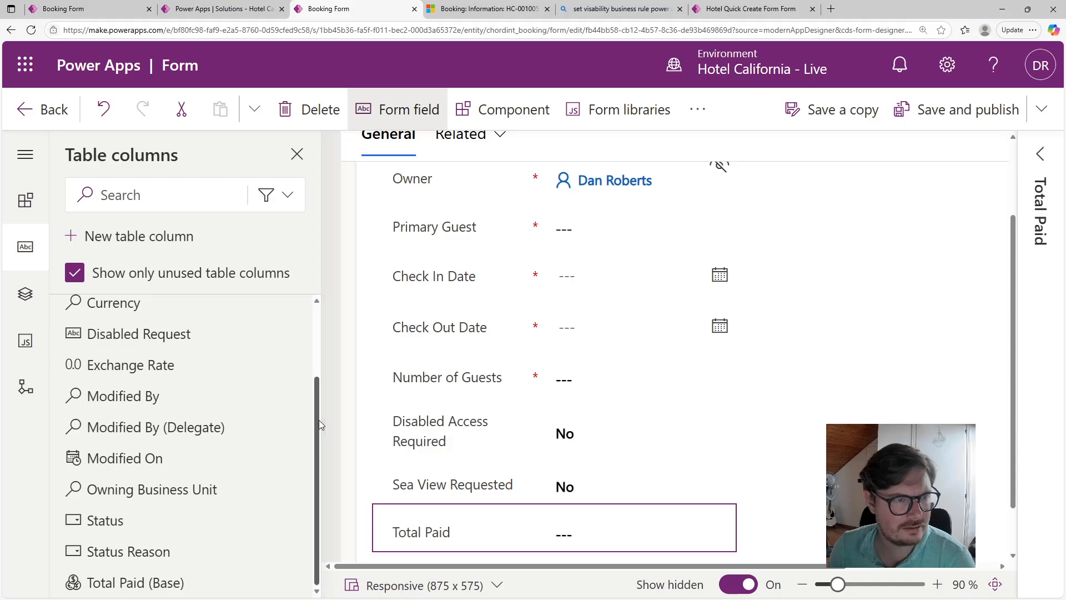
pyautogui.moveTo(316, 419); pyautogui.dragTo(314, 349)
pyautogui.click(124, 270)
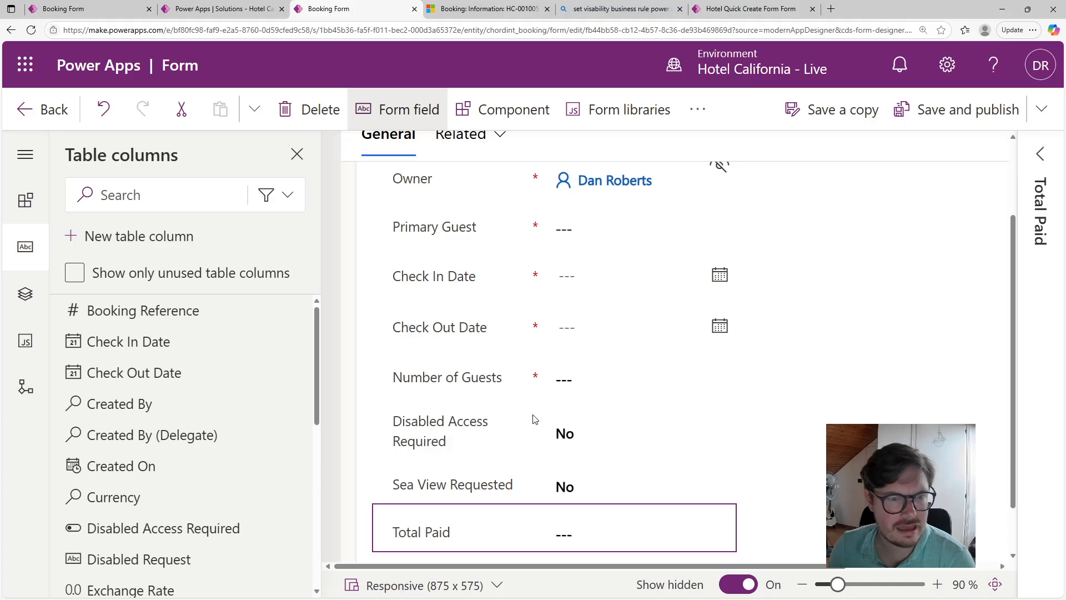
# Add the Disabled Request column between Disabled Access Required and Sea View Requested on the Booking form, and save and publish it.
pyautogui.click(554, 419)
pyautogui.scroll(1, 555, 420)
pyautogui.scroll(-1, 571, 452)
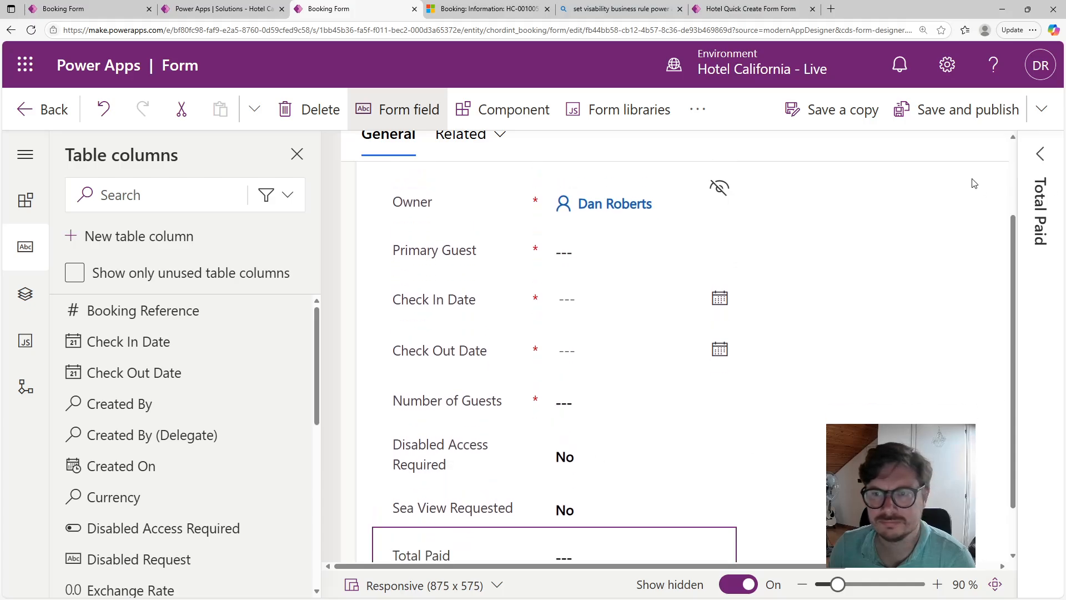
pyautogui.scroll(-1, 1011, 220)
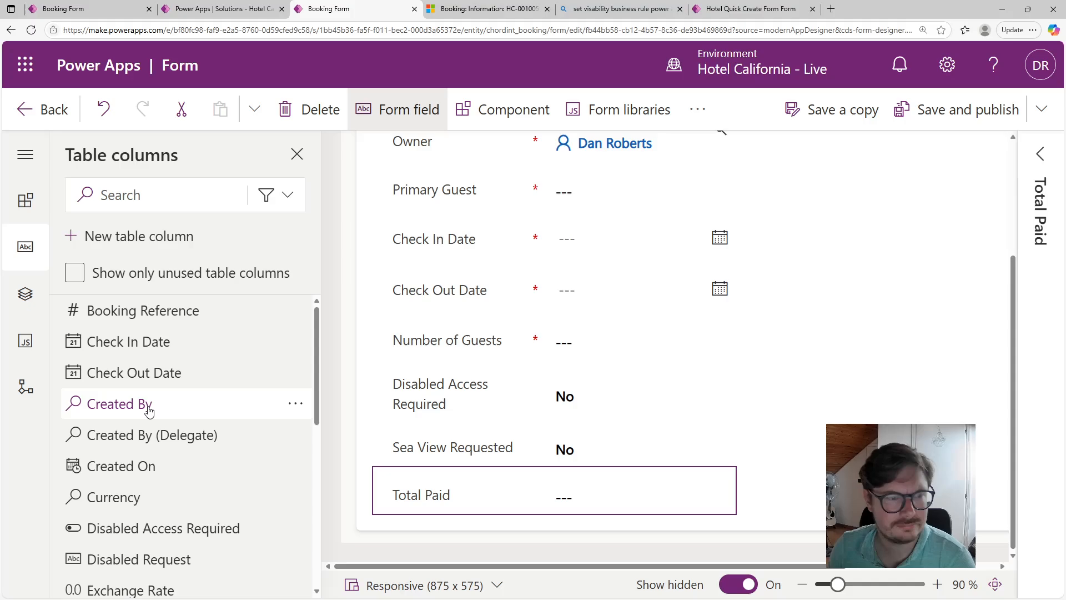
pyautogui.moveTo(105, 561); pyautogui.dragTo(464, 412)
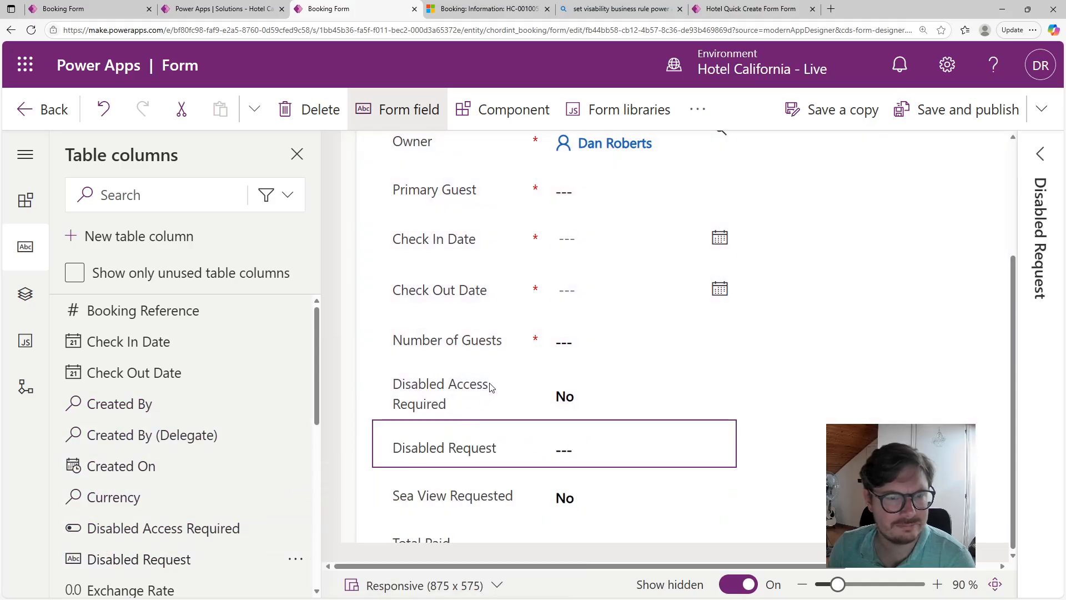
pyautogui.scroll(-2, 491, 386)
pyautogui.scroll(2, 514, 397)
pyautogui.scroll(-1, 555, 469)
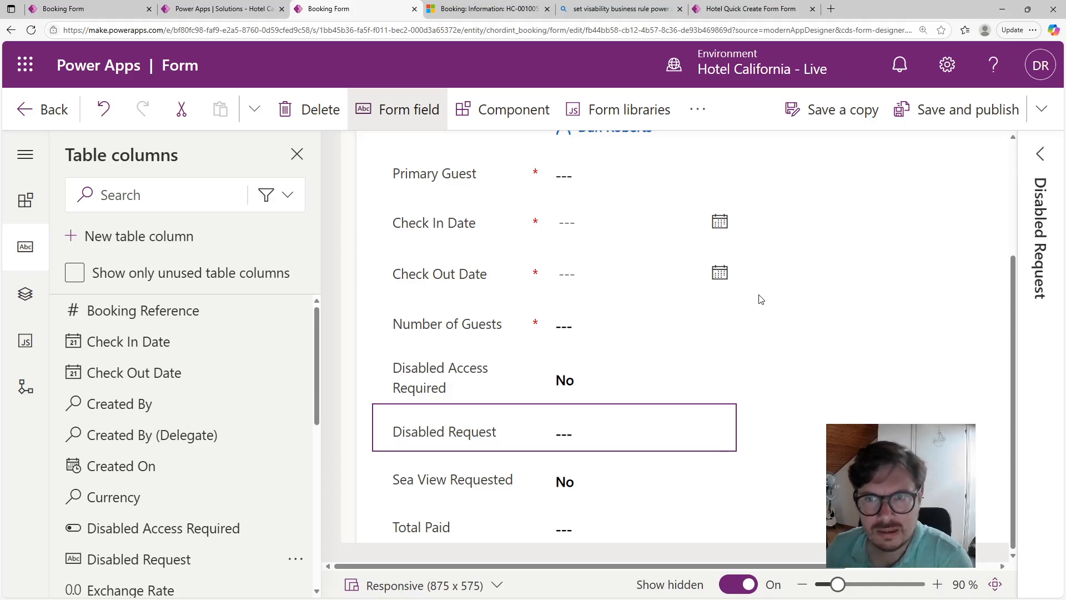
pyautogui.click(932, 123)
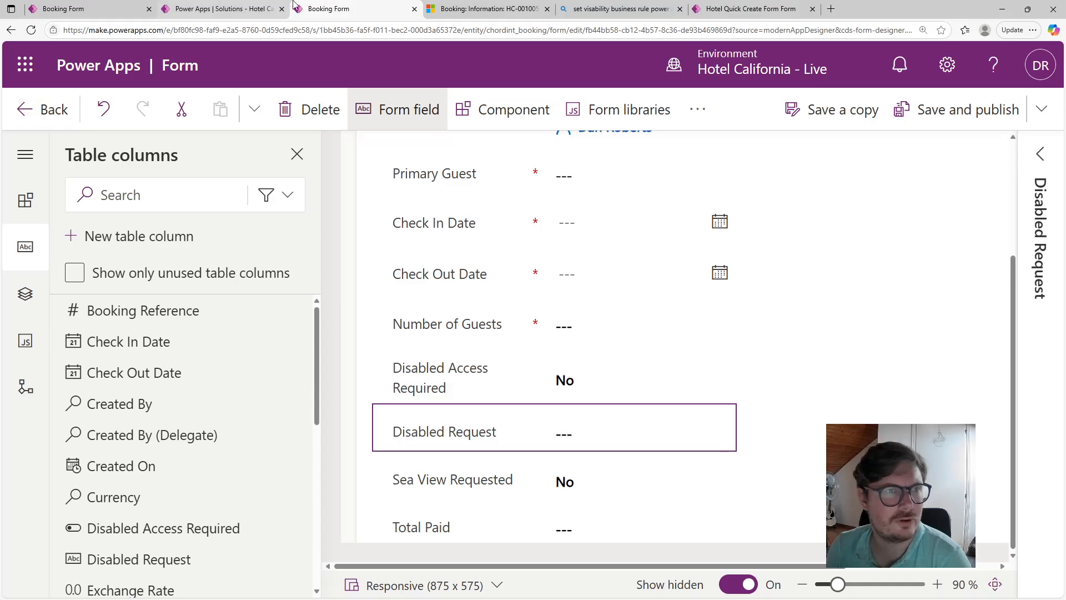
# Close the form editor tab, finish app editing in the Hotel California solution, and create a new business rule for the Booking table.
pyautogui.click(414, 9)
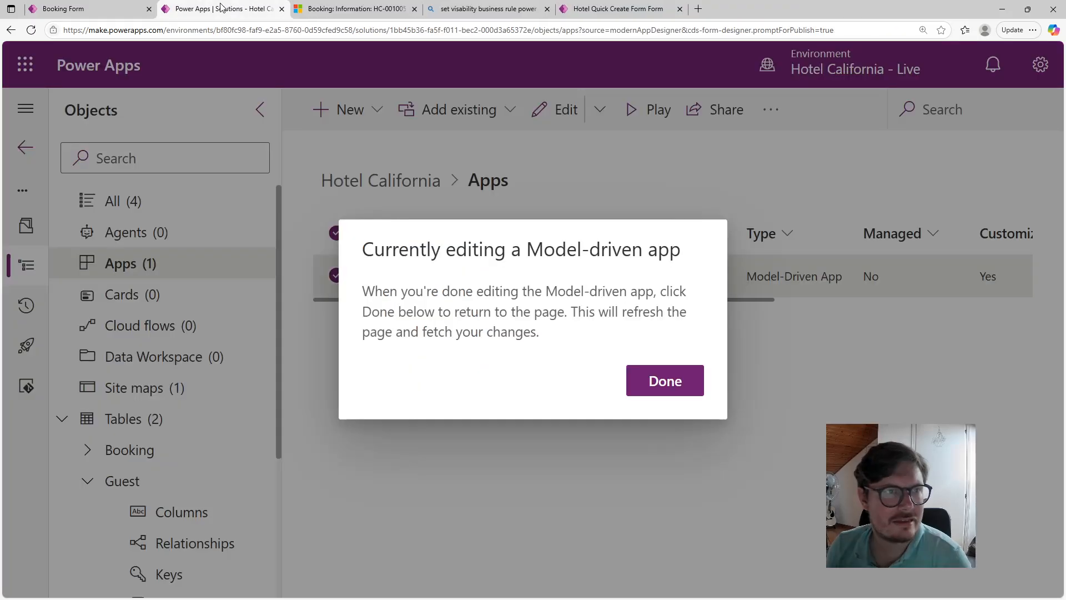
pyautogui.click(665, 383)
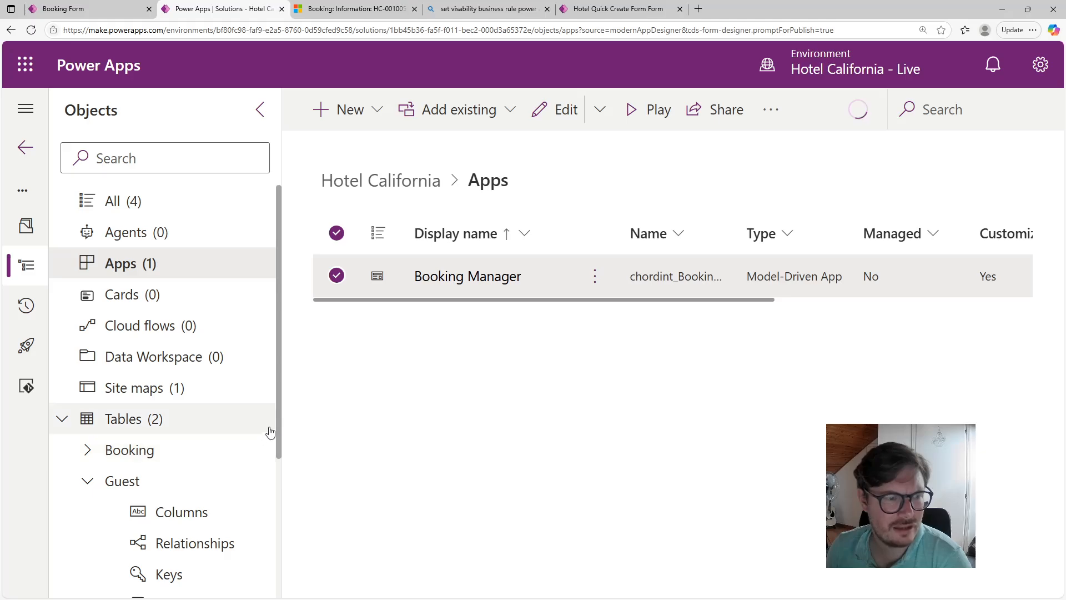
pyautogui.moveTo(278, 408); pyautogui.dragTo(278, 448)
pyautogui.click(89, 383)
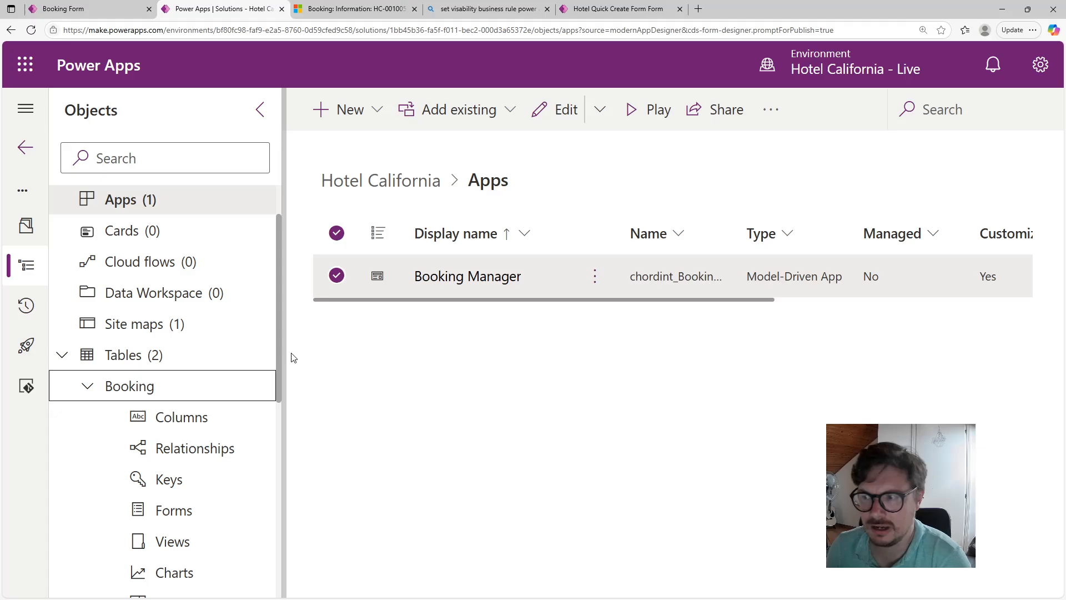
pyautogui.moveTo(276, 335); pyautogui.dragTo(273, 432)
pyautogui.scroll(-1, 200, 395)
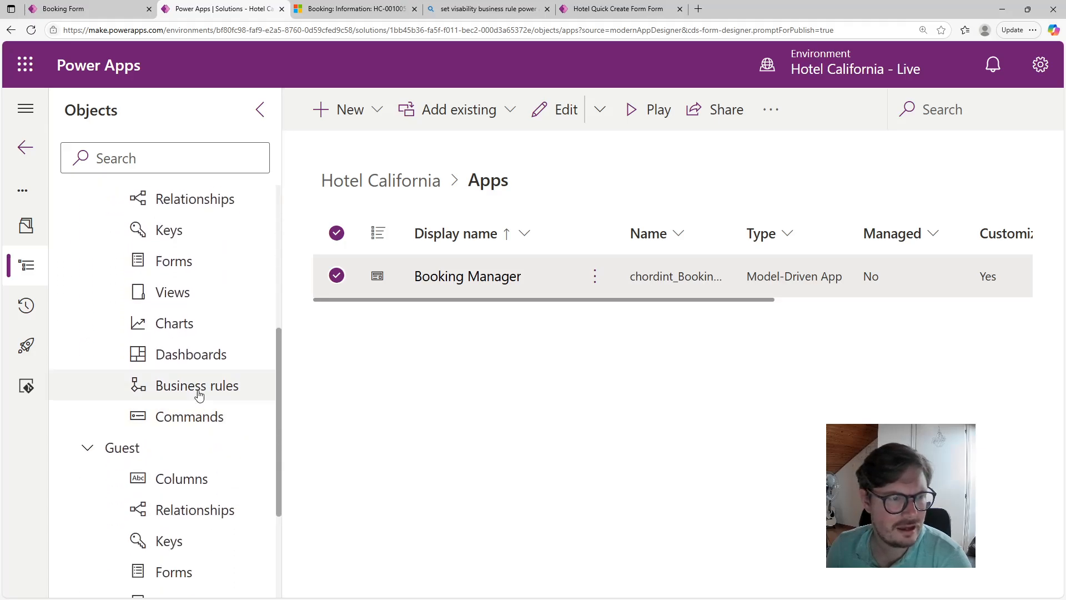
pyautogui.click(199, 393)
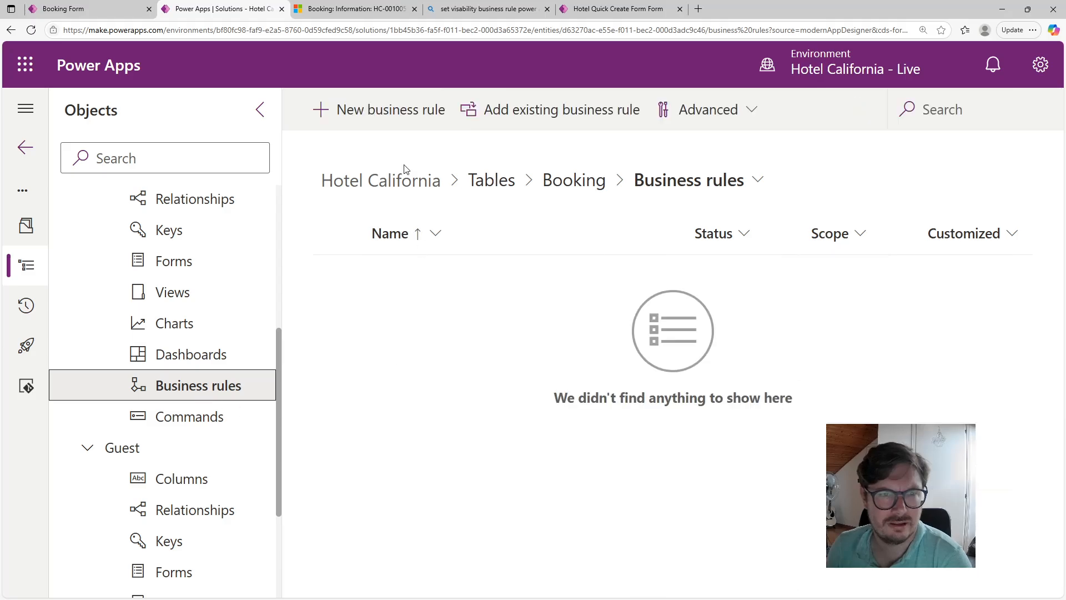
pyautogui.click(383, 109)
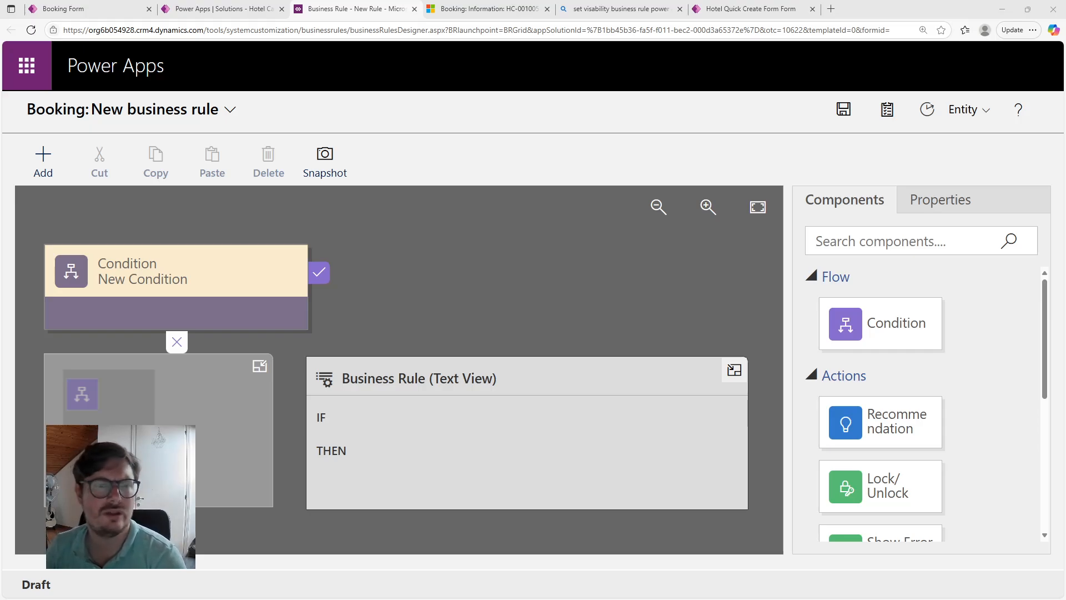
# Set the display name of the business rule's condition to "Check In Before Check Out".
pyautogui.click(182, 288)
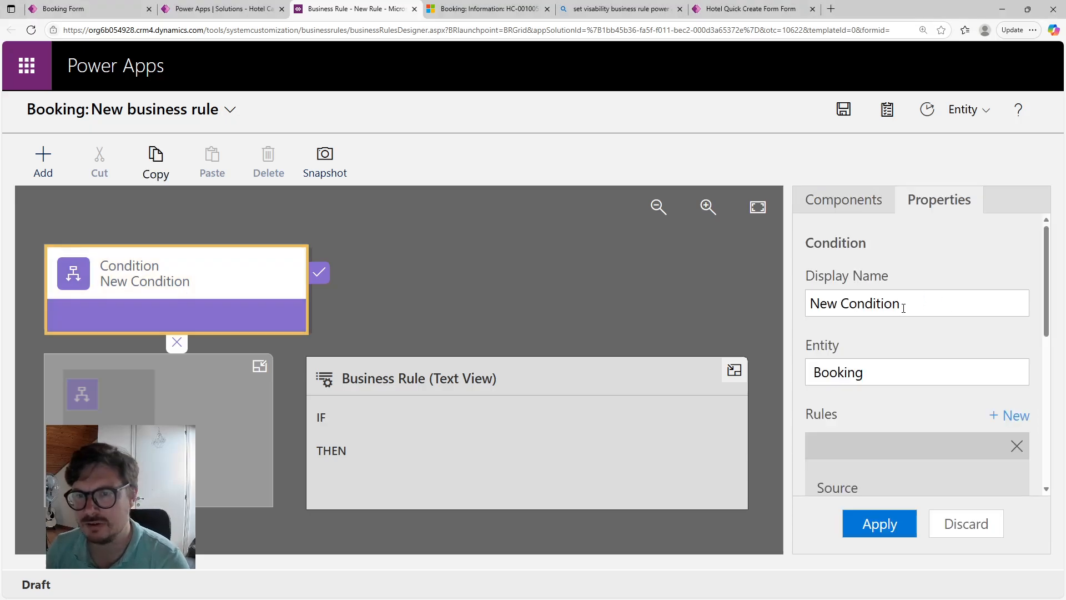
pyautogui.moveTo(904, 307); pyautogui.dragTo(839, 302)
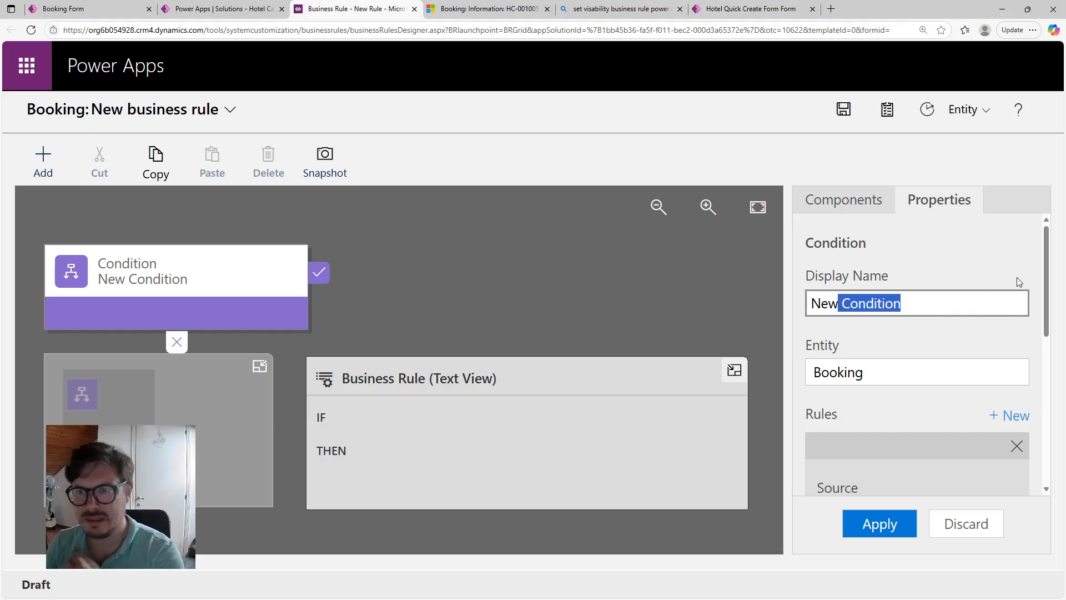
pyautogui.scroll(-1, 1045, 277)
pyautogui.click(914, 254)
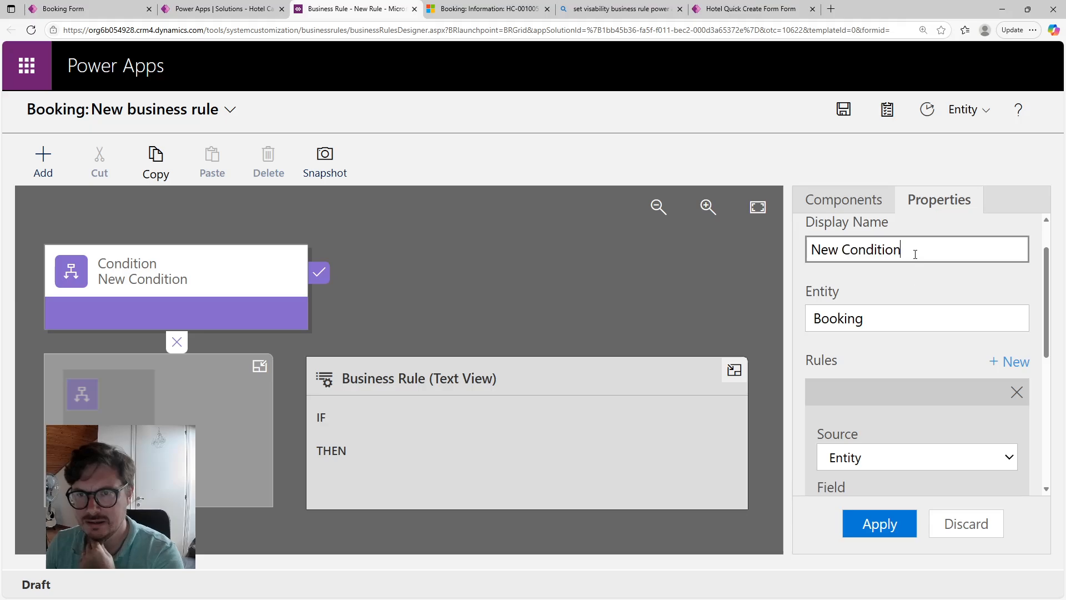
pyautogui.moveTo(915, 254); pyautogui.dragTo(802, 248)
pyautogui.write('C')
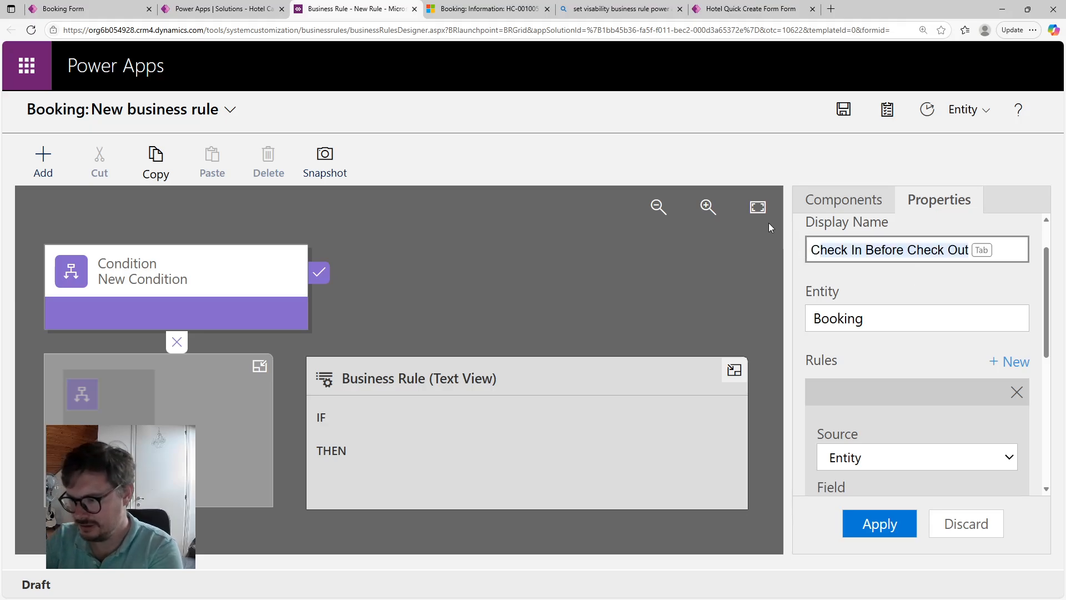
pyautogui.write('heck')
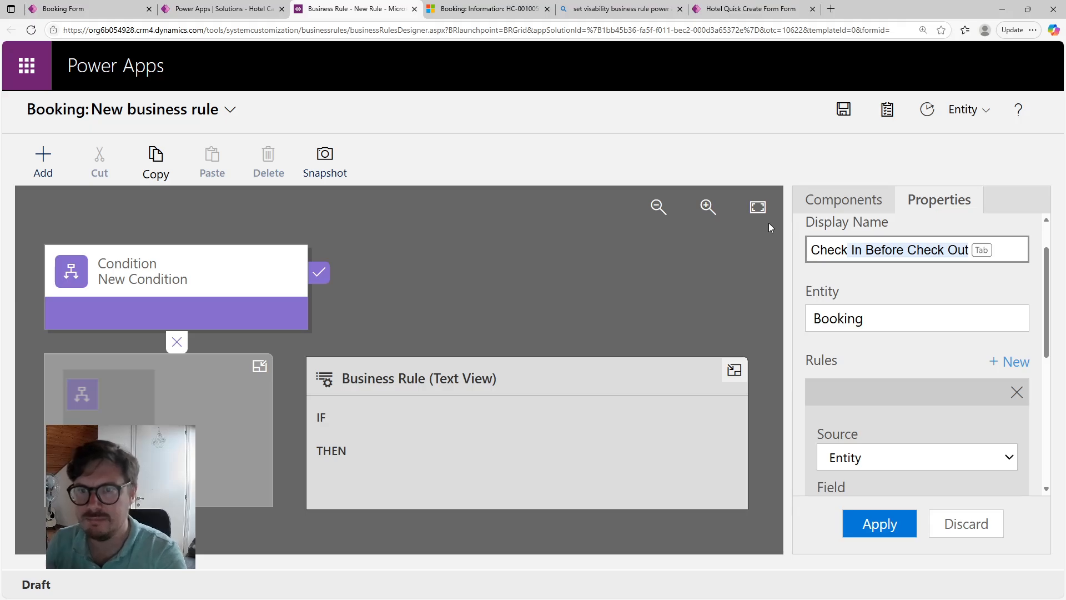
pyautogui.press('Tab')
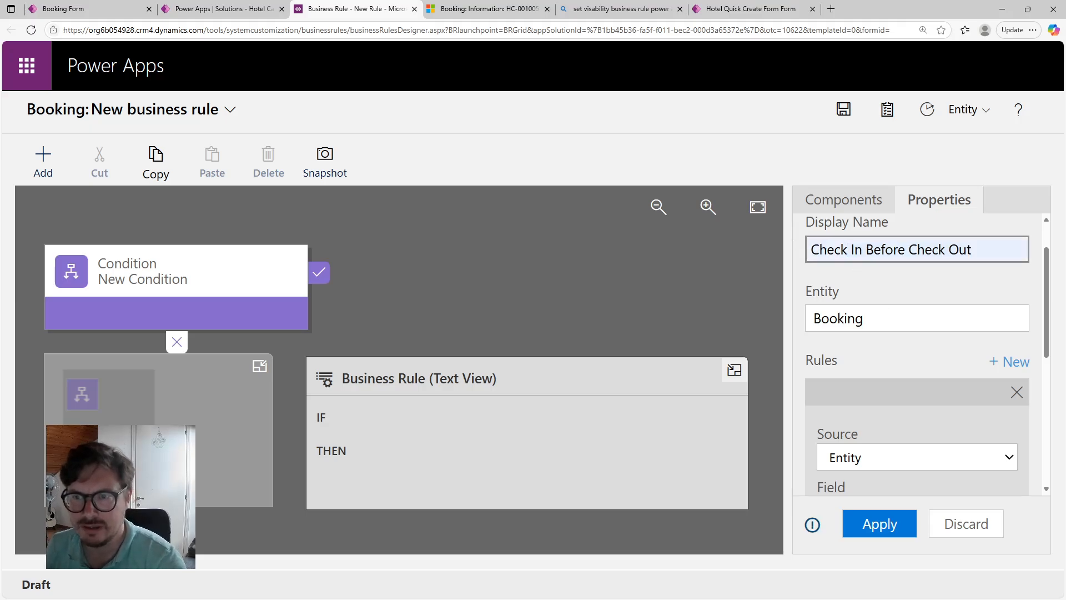
# Set the condition's rule to Check In Date Is less than the field Check Out Date.
pyautogui.moveTo(1051, 286)
pyautogui.mouseDown()
pyautogui.moveTo(1054, 327)
pyautogui.moveTo(1052, 307)
pyautogui.mouseUp()
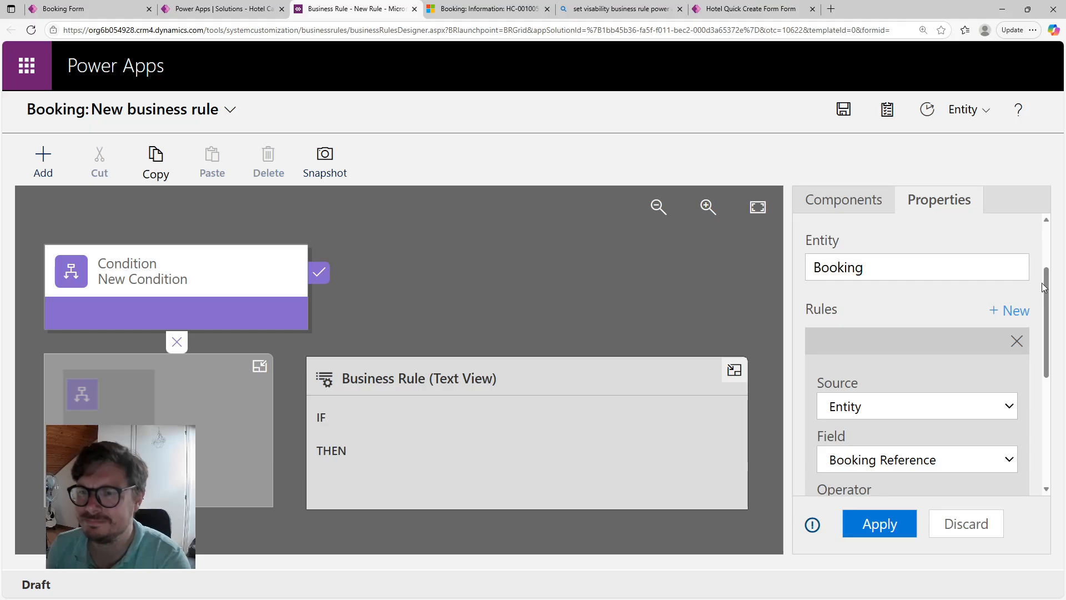
pyautogui.moveTo(1049, 300); pyautogui.dragTo(1049, 340)
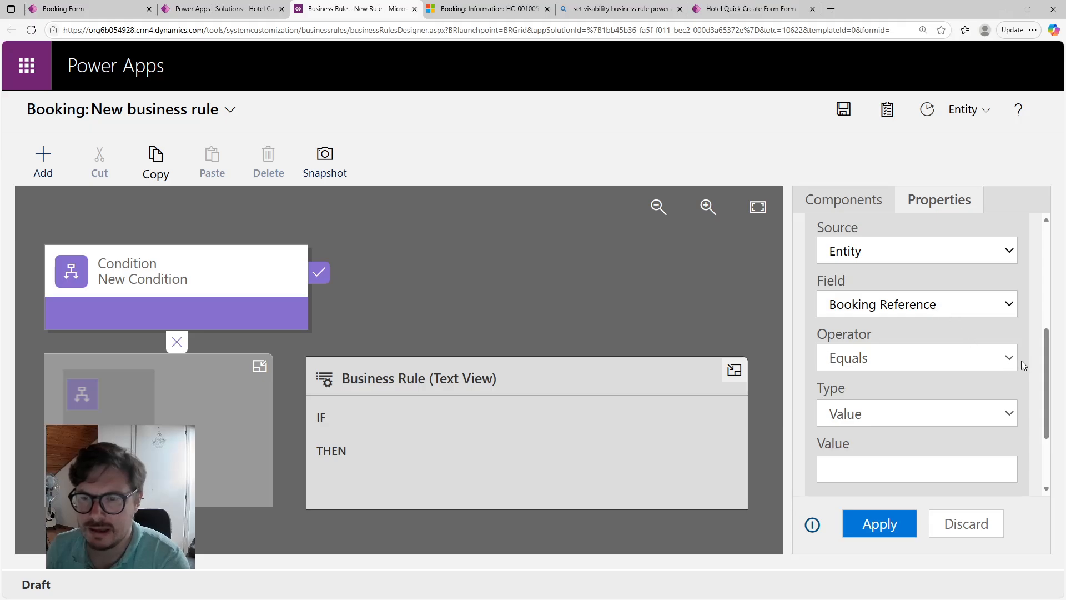
pyautogui.click(948, 307)
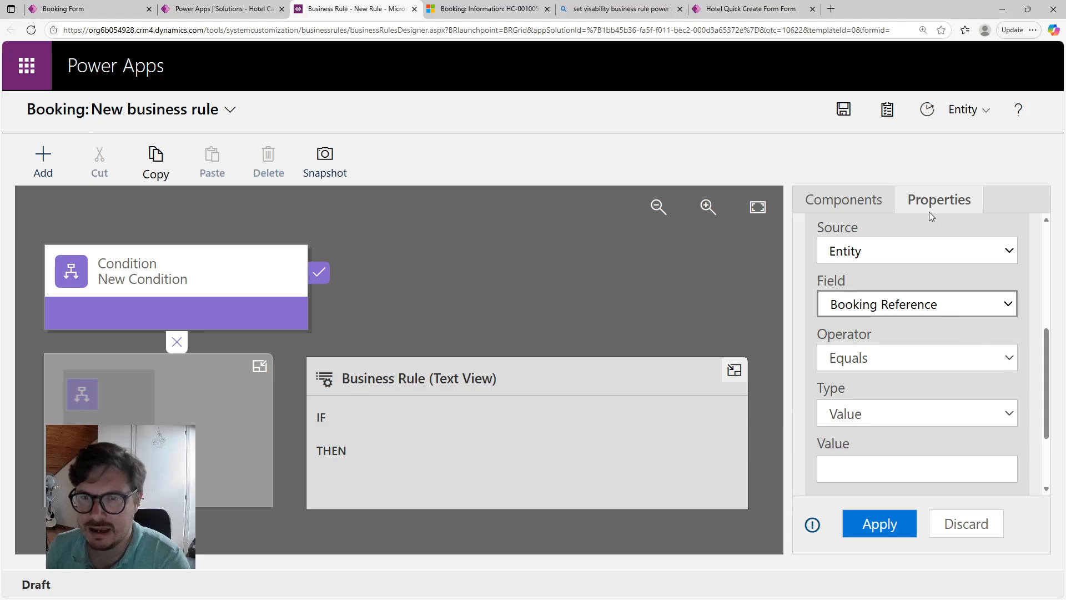
pyautogui.click(918, 20)
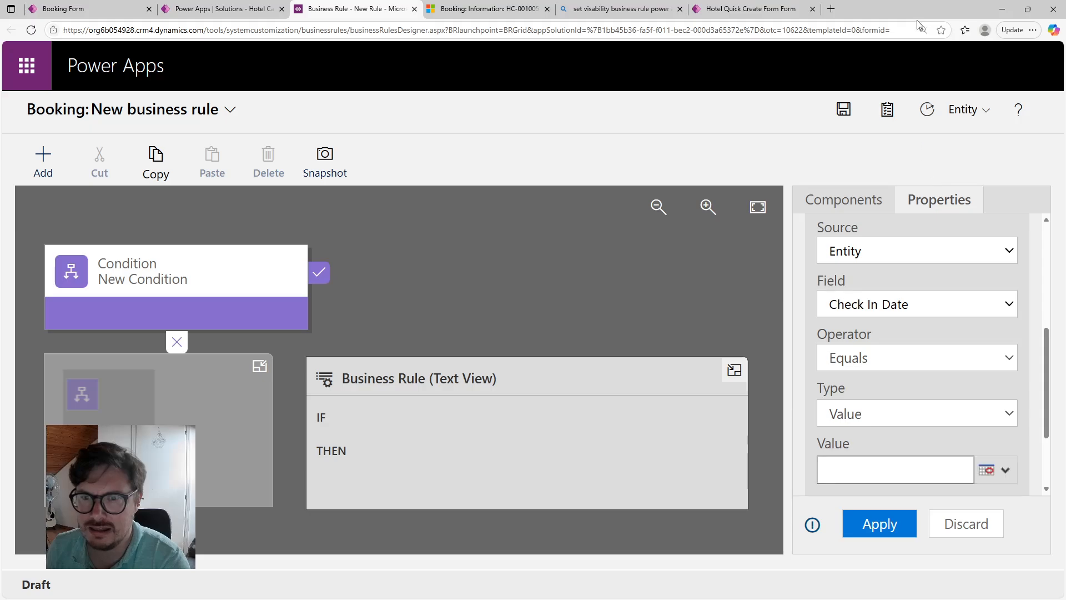
pyautogui.moveTo(1048, 365); pyautogui.dragTo(1049, 423)
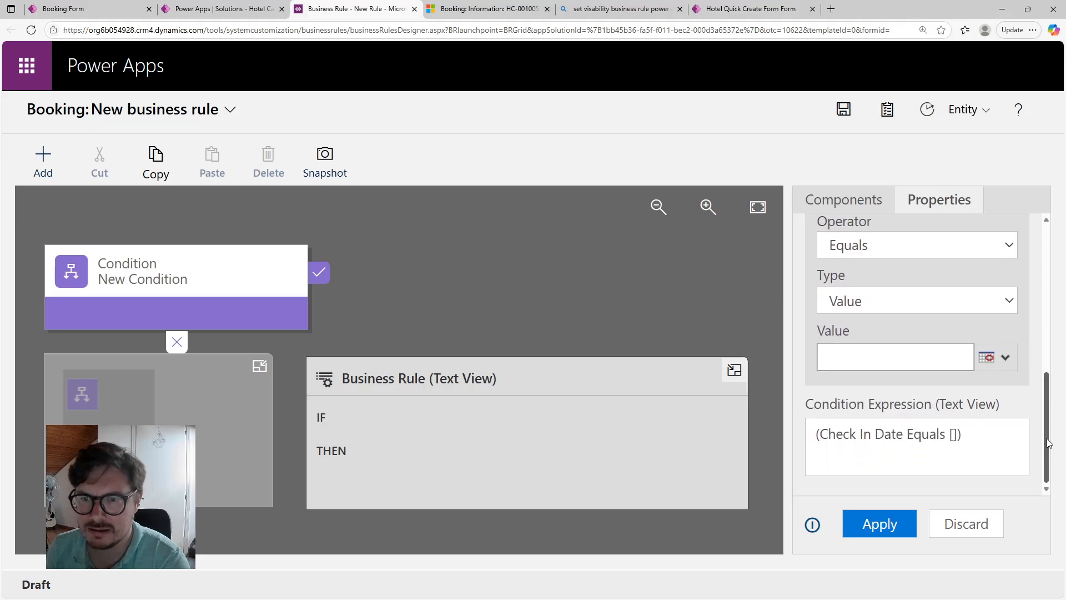
pyautogui.scroll(1, 1043, 399)
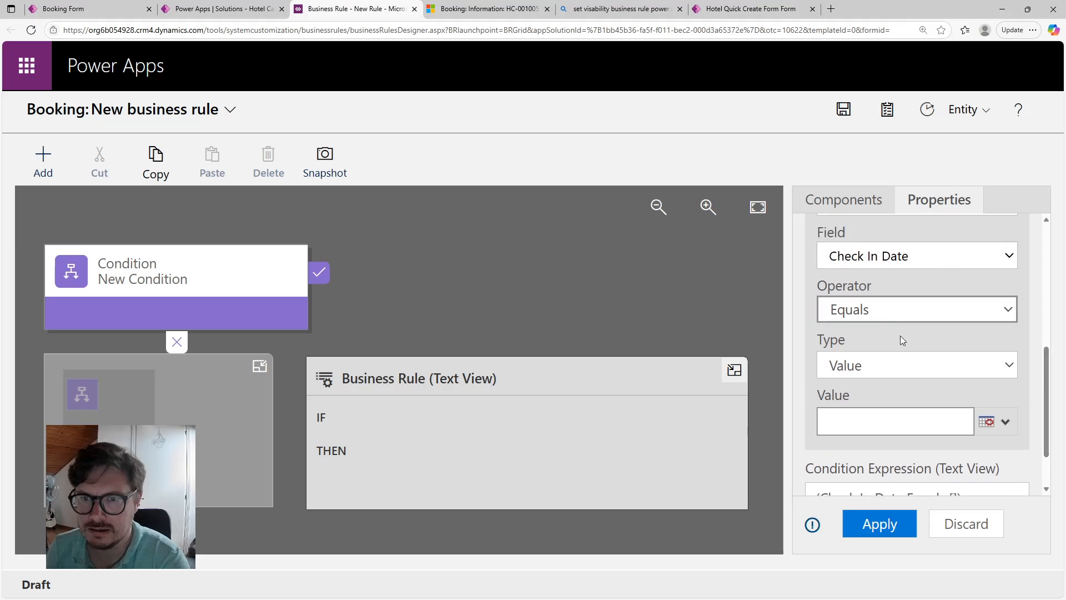
pyautogui.click(889, 428)
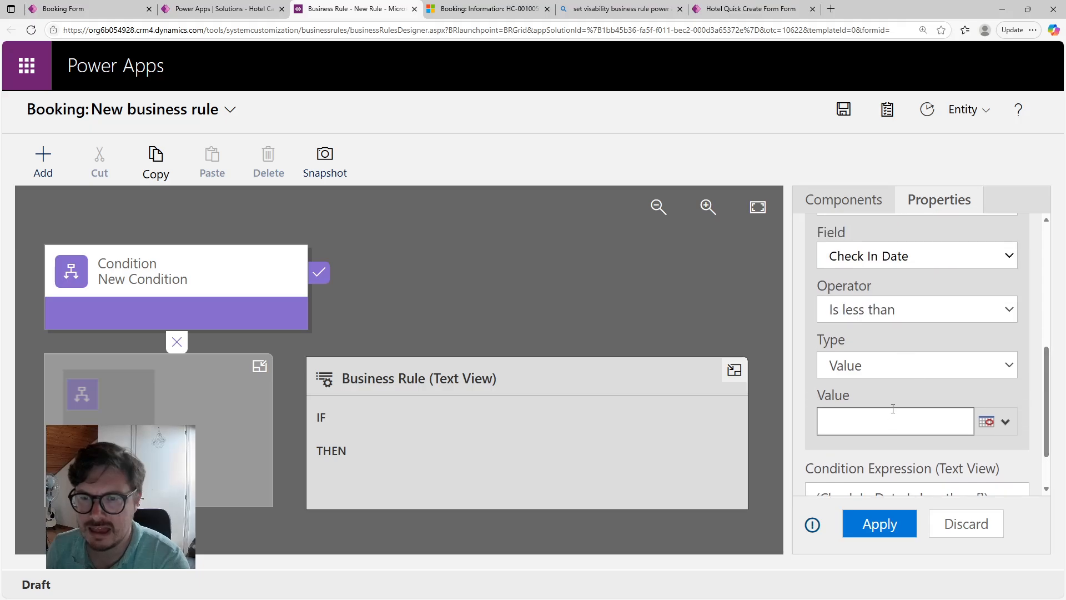
pyautogui.click(892, 372)
pyautogui.click(893, 416)
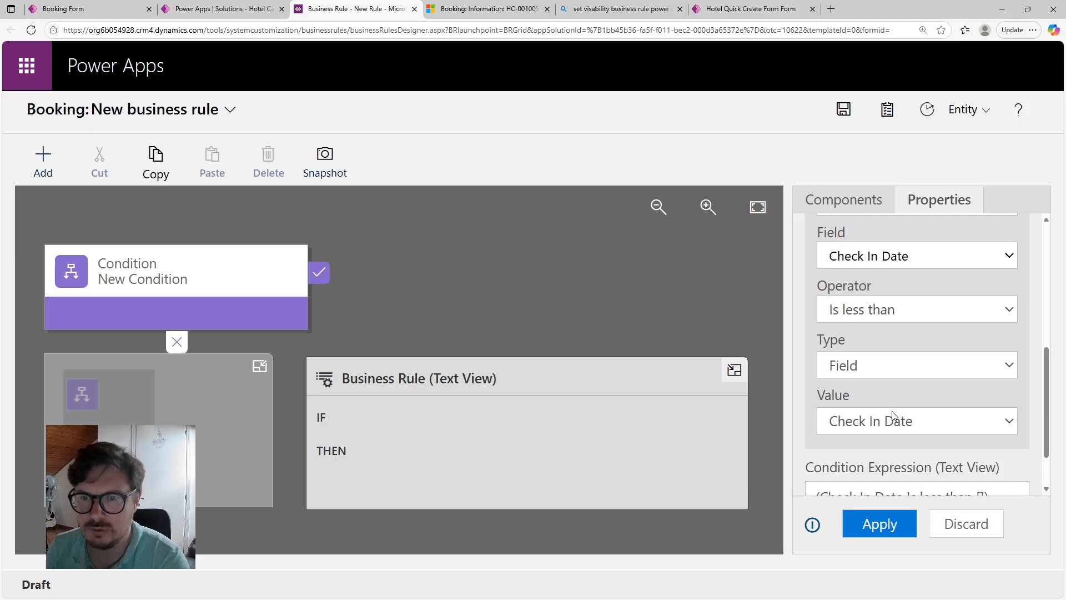
pyautogui.click(894, 420)
pyautogui.click(902, 473)
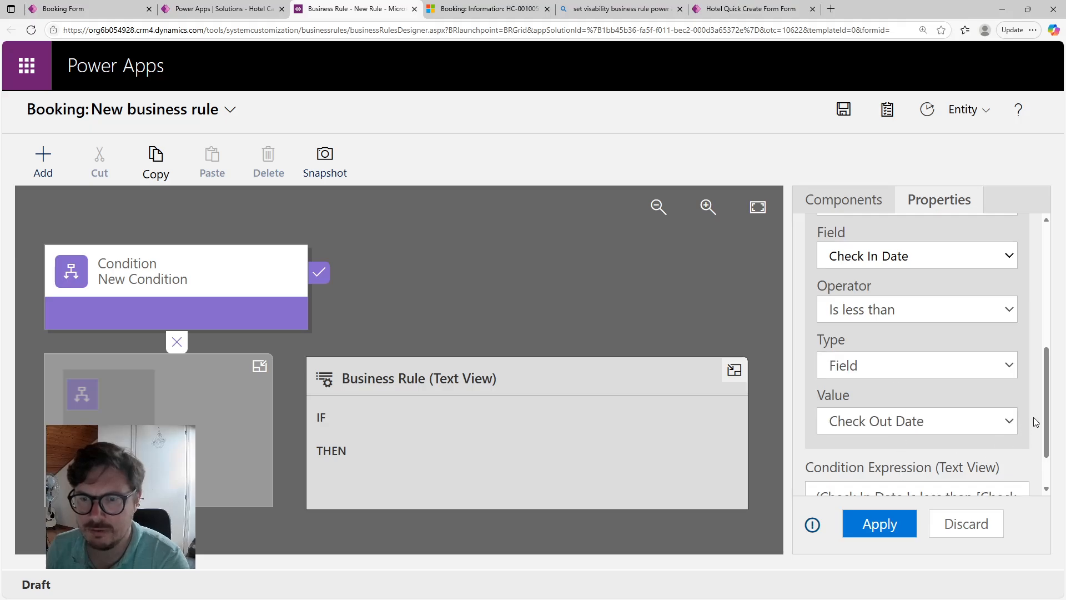
pyautogui.moveTo(1041, 401); pyautogui.dragTo(1043, 454)
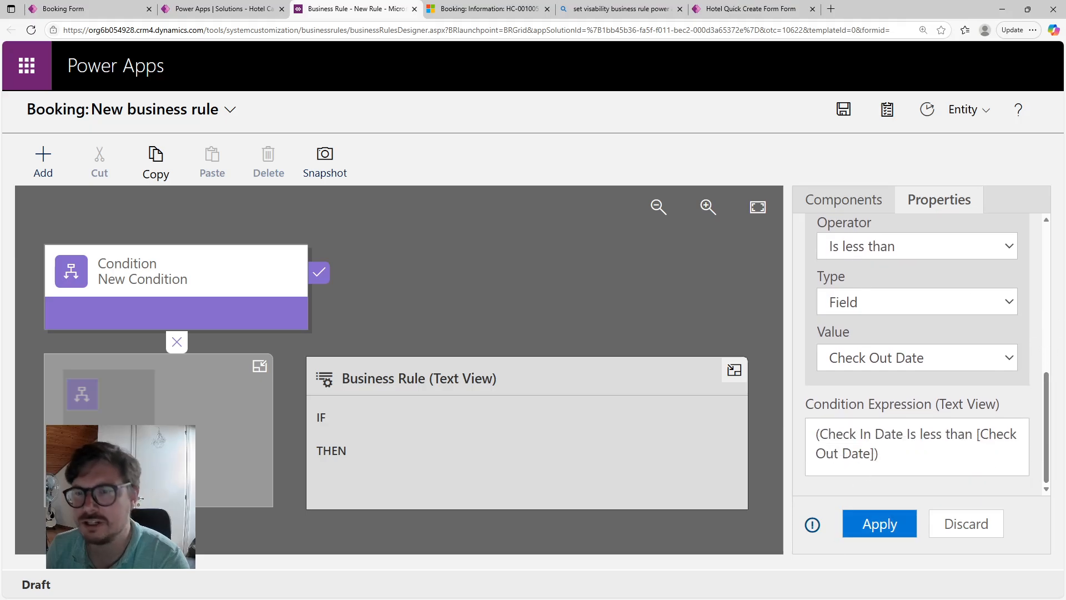
# Change the condition's rule to Check Out Date Is less than or equal to the field Check In Date.
pyautogui.moveTo(1041, 395); pyautogui.dragTo(1037, 339)
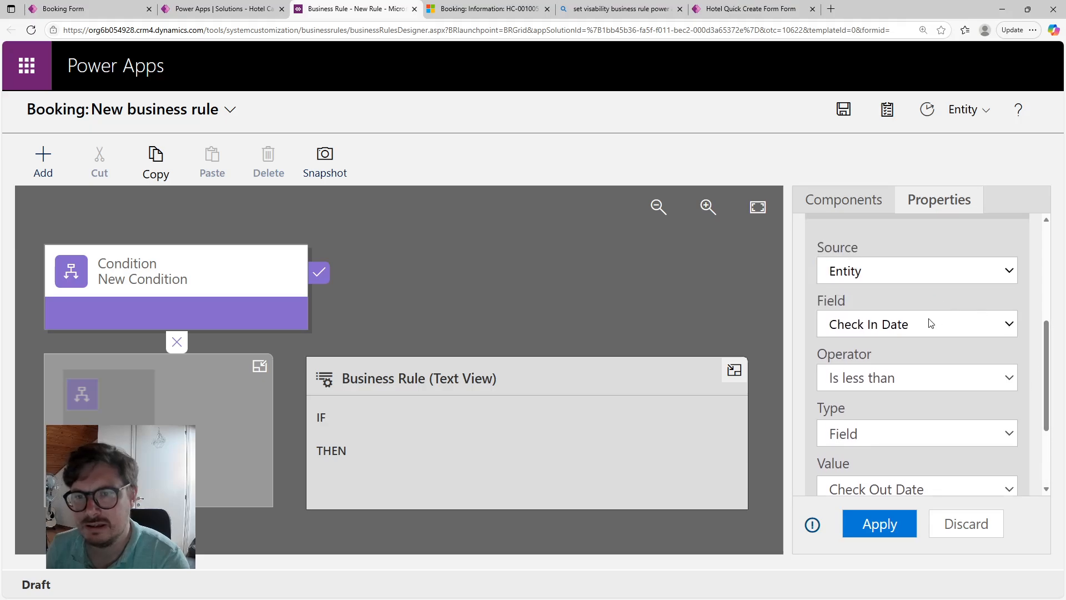
pyautogui.click(929, 323)
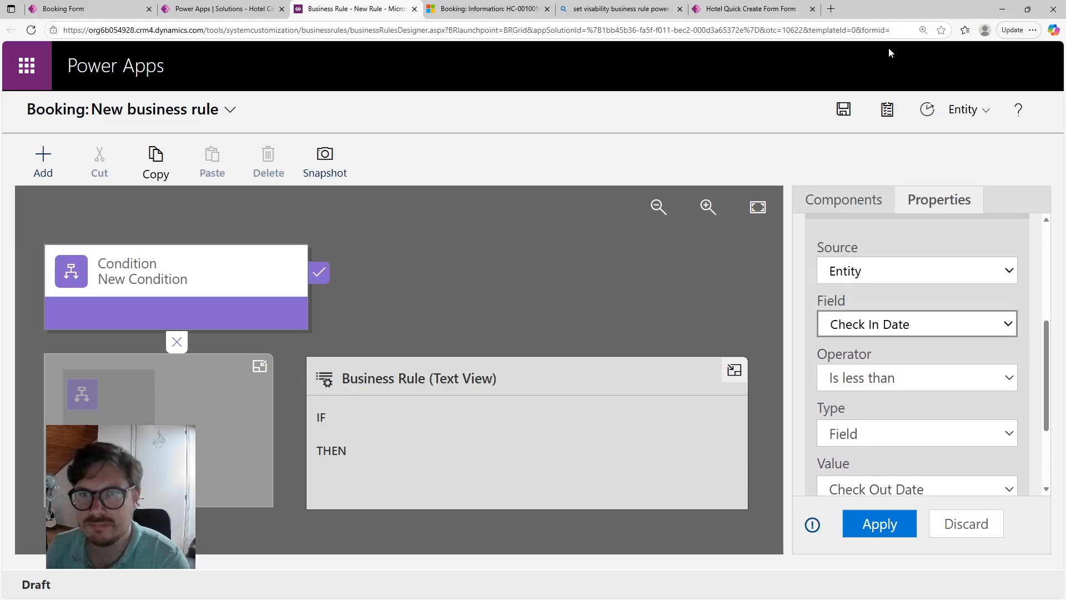
pyautogui.press('Down')
pyautogui.click(874, 384)
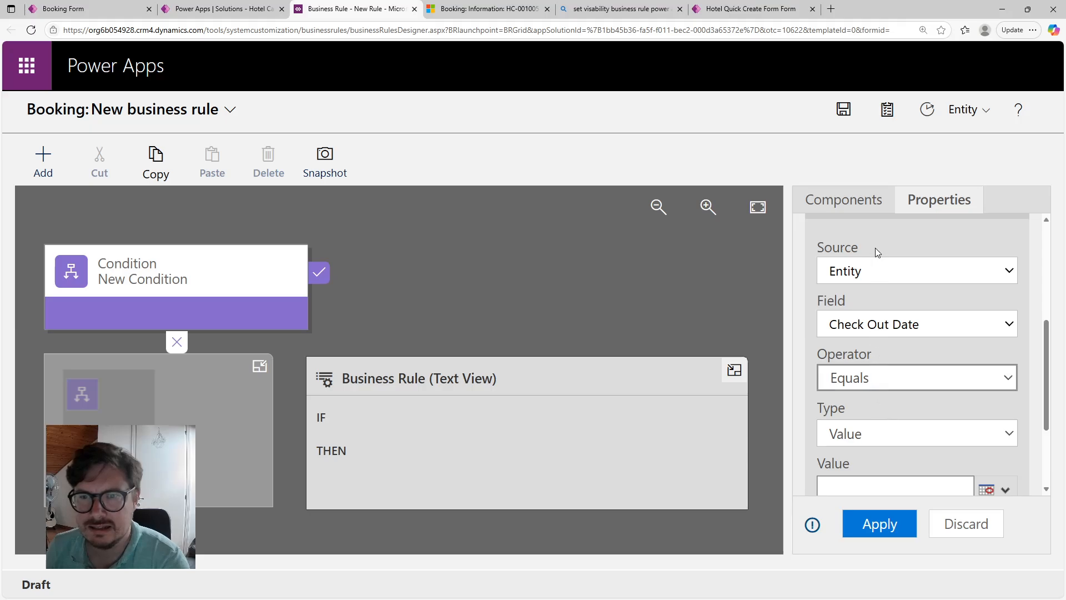
pyautogui.click(892, 318)
pyautogui.click(900, 431)
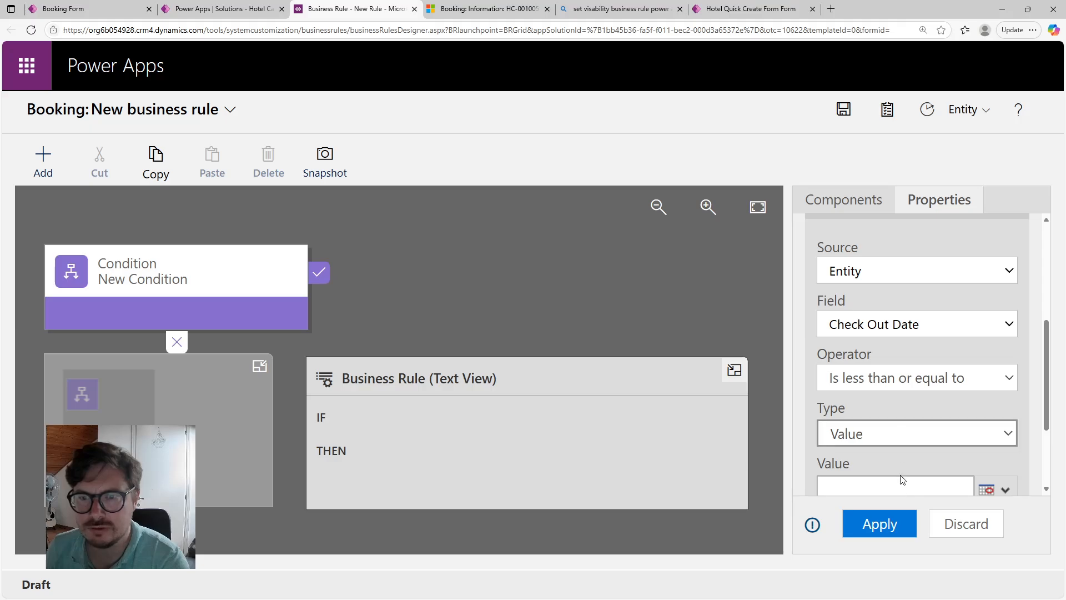
pyautogui.press('Down')
pyautogui.scroll(-1, 887, 411)
pyautogui.scroll(1, 887, 411)
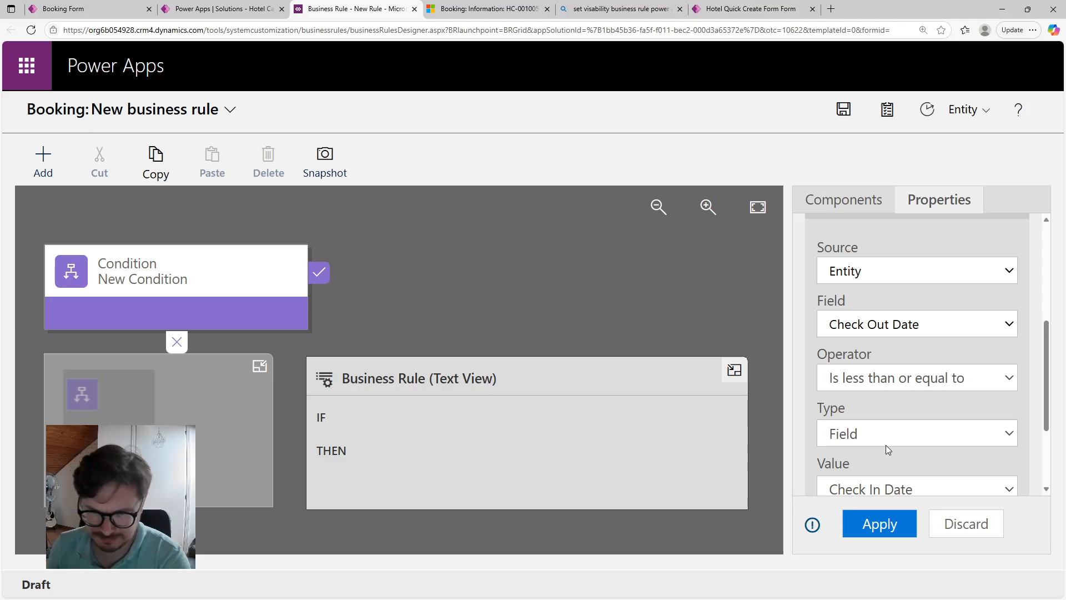
# Review the source, field, operator and type settings of the condition's rule.
pyautogui.scroll(-3, 885, 444)
pyautogui.moveTo(1047, 410); pyautogui.dragTo(1049, 359)
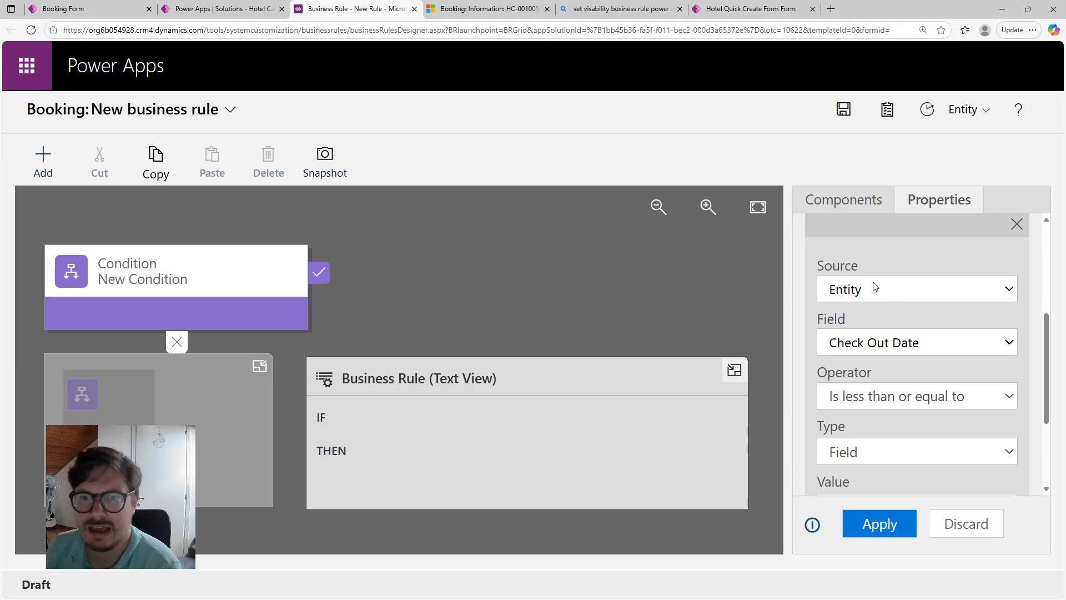
pyautogui.click(923, 293)
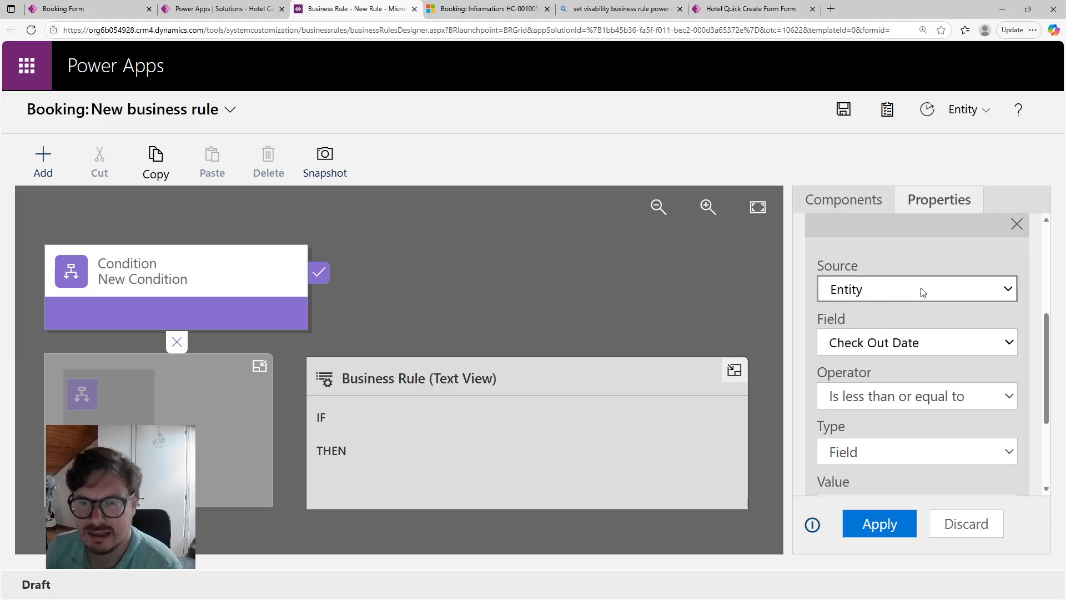
pyautogui.click(932, 348)
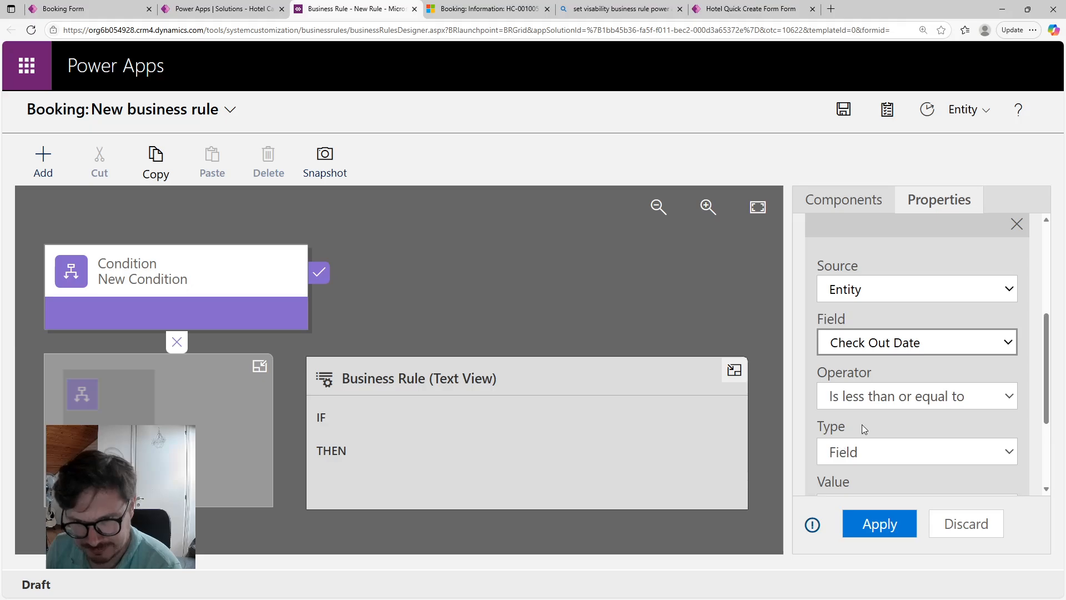
pyautogui.click(887, 400)
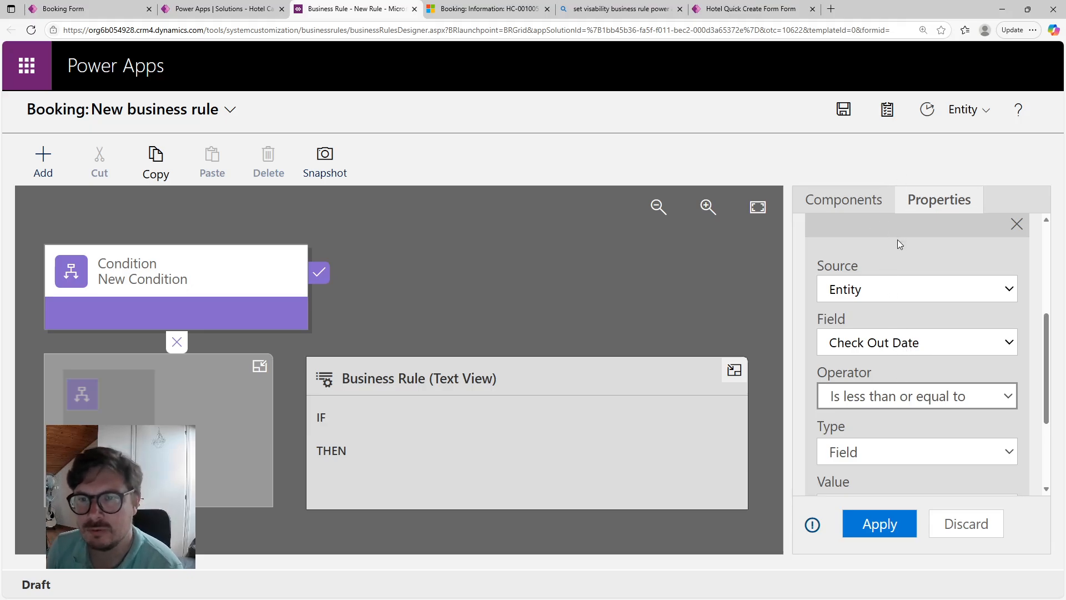
pyautogui.click(970, 426)
pyautogui.moveTo(1045, 352); pyautogui.dragTo(1041, 404)
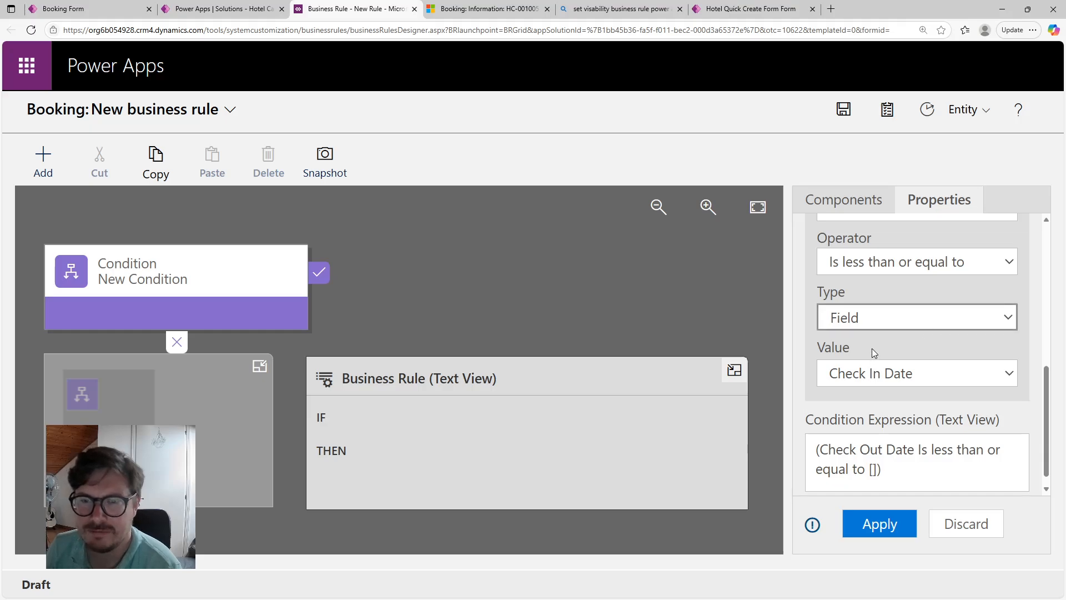
# Try the Value and Formula types for the condition's comparison, and set the type back to Field.
pyautogui.click(877, 371)
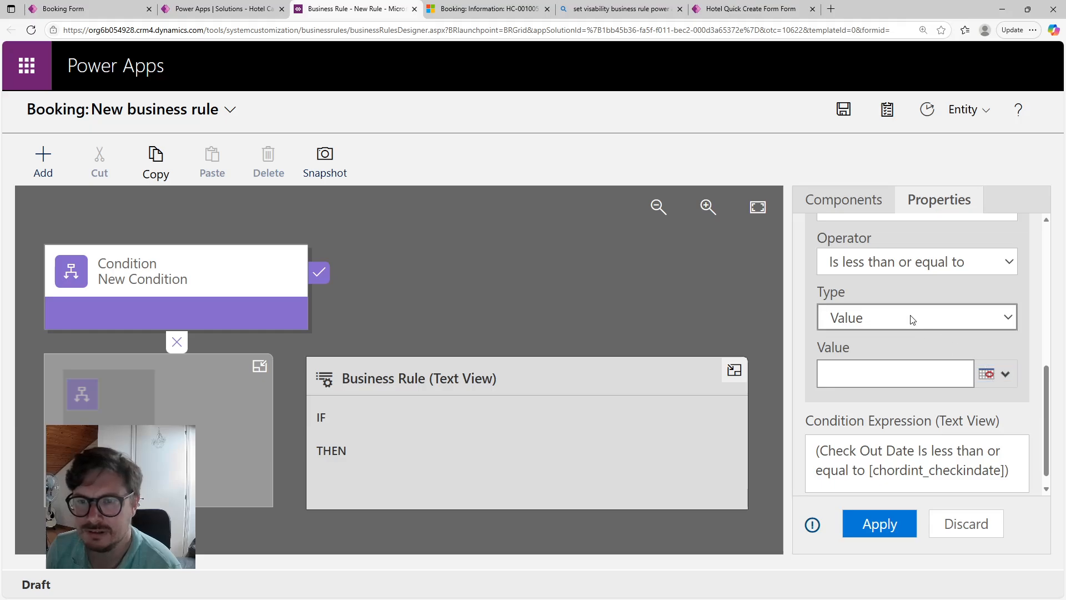
pyautogui.click(855, 395)
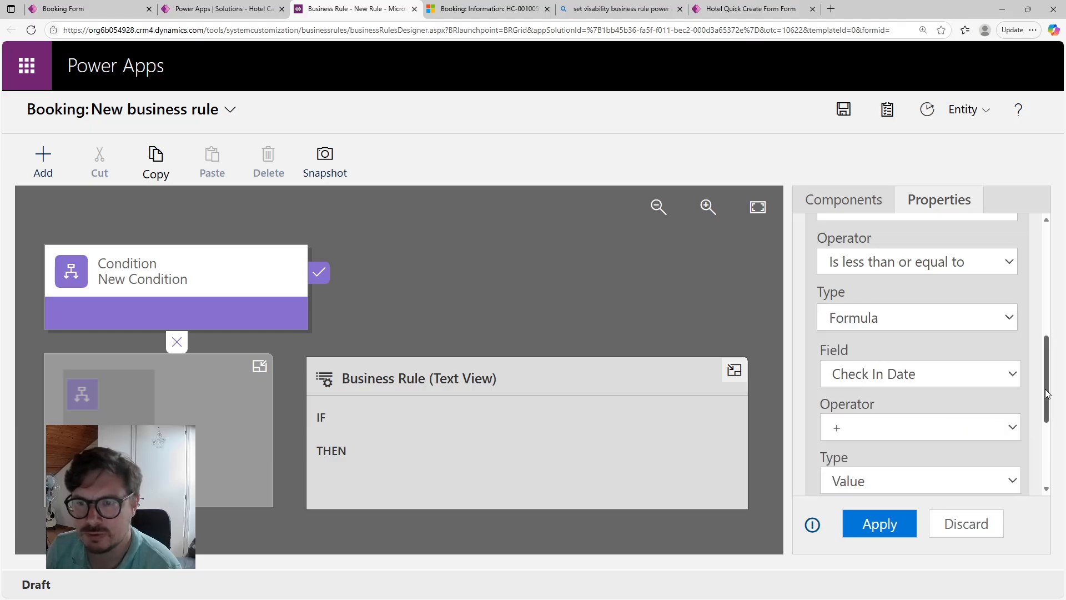
pyautogui.scroll(-3, 1044, 426)
pyautogui.scroll(2, 1045, 425)
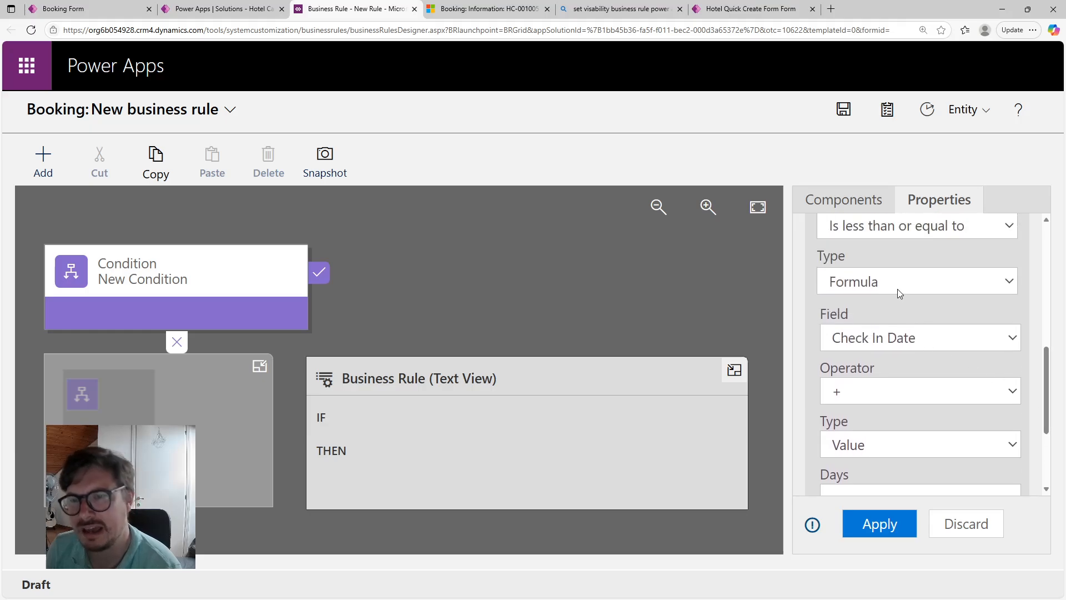
pyautogui.click(896, 288)
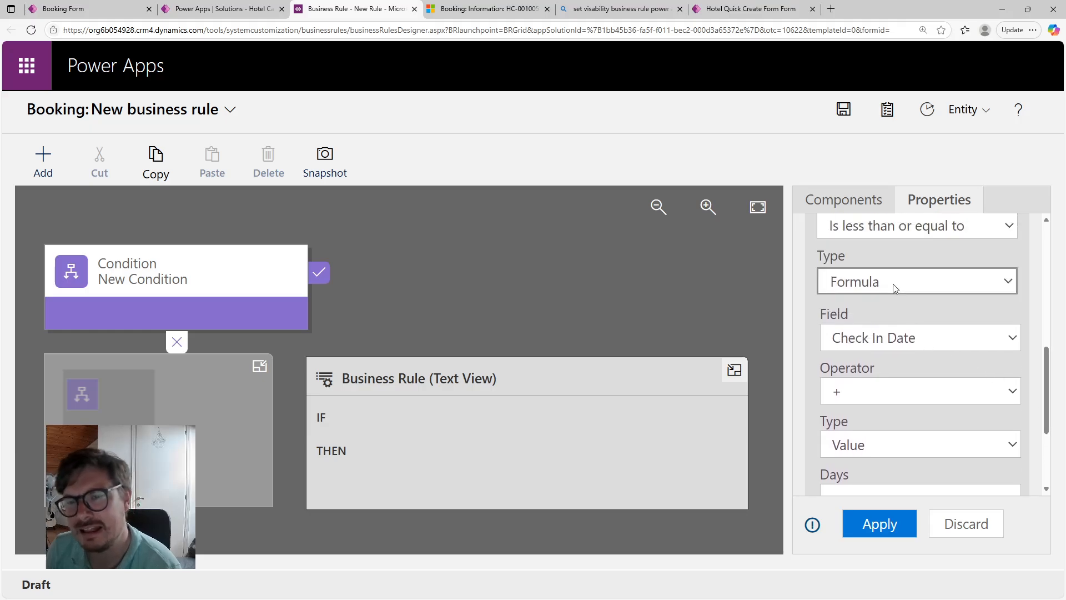
pyautogui.click(860, 337)
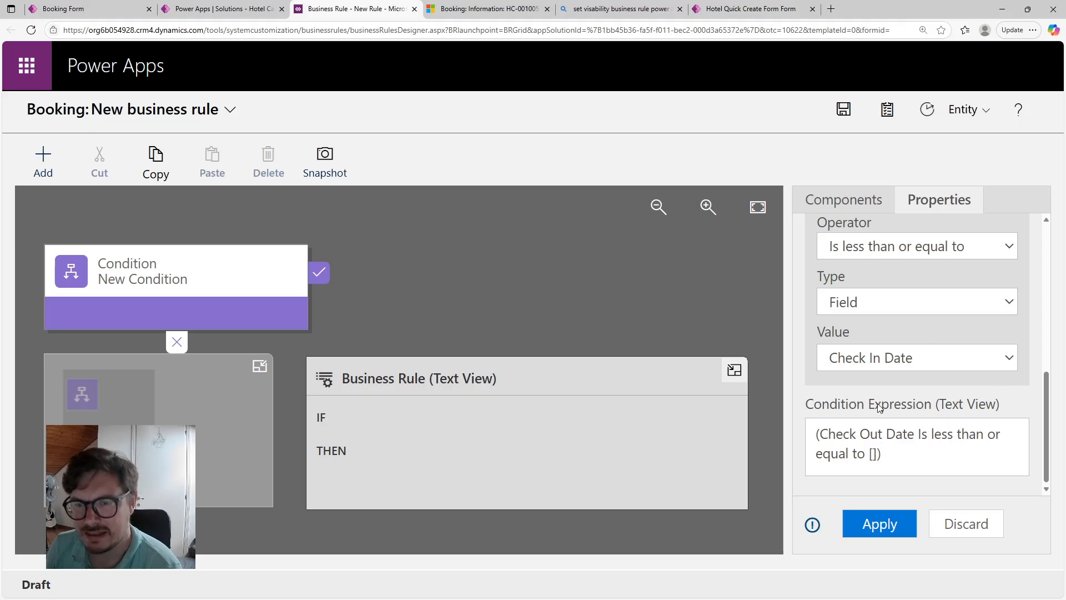
# Reselect Check In Date as the field the condition compares against, and apply the condition.
pyautogui.click(876, 365)
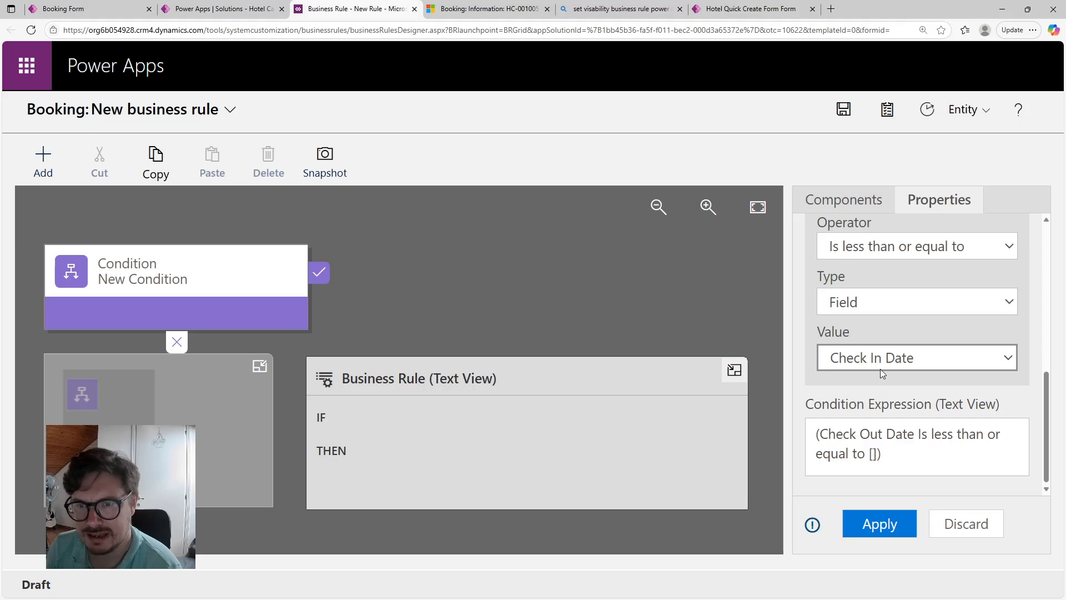
pyautogui.click(876, 414)
pyautogui.click(875, 367)
pyautogui.click(876, 393)
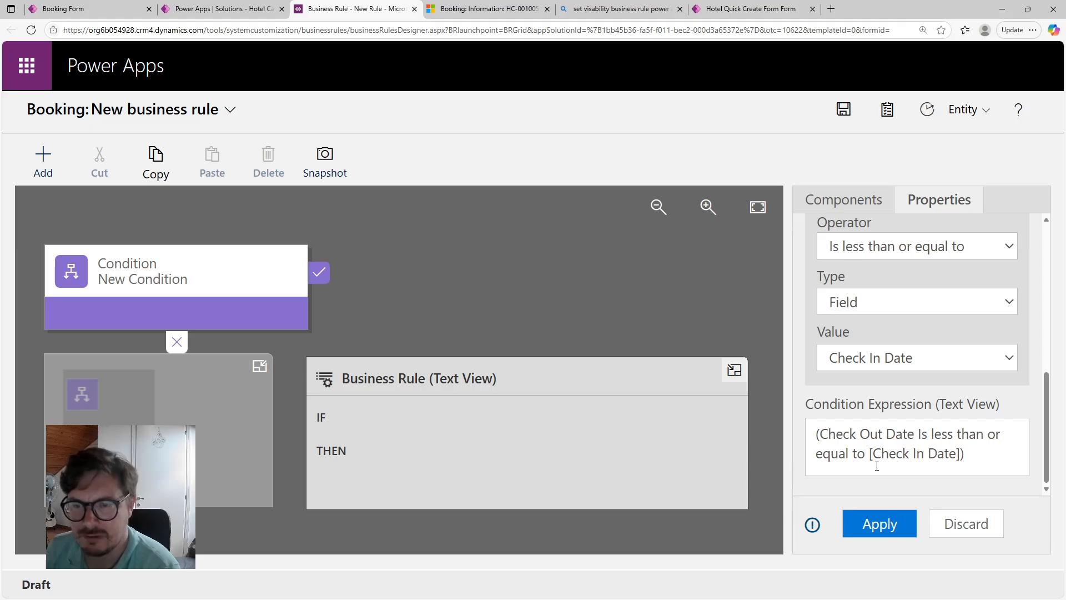
pyautogui.click(878, 532)
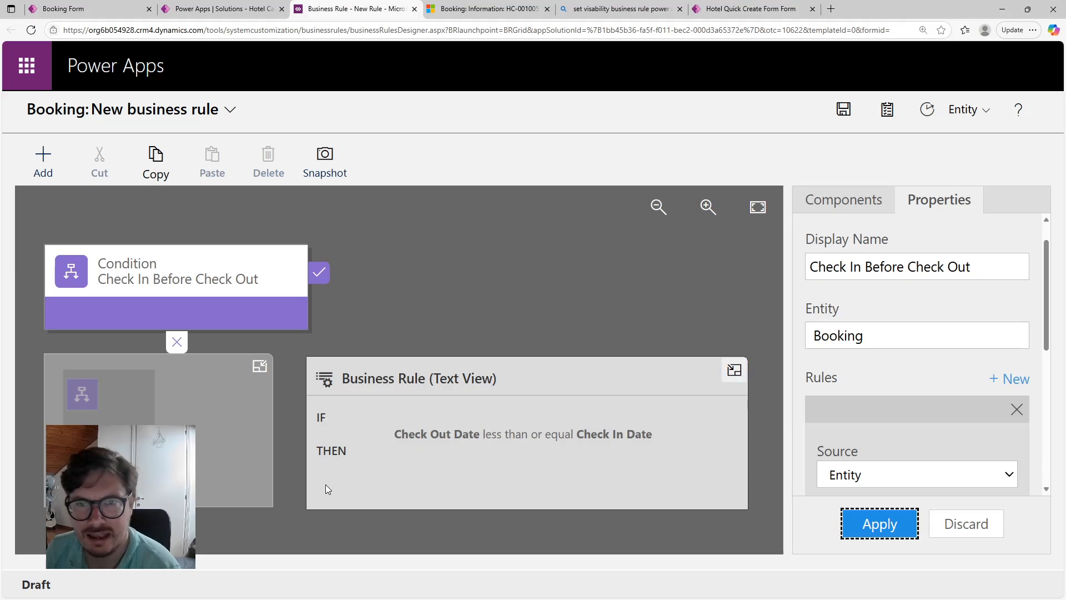
# Add a Show Error Message action to the true branch of the Check In Before Check Out condition.
pyautogui.click(377, 469)
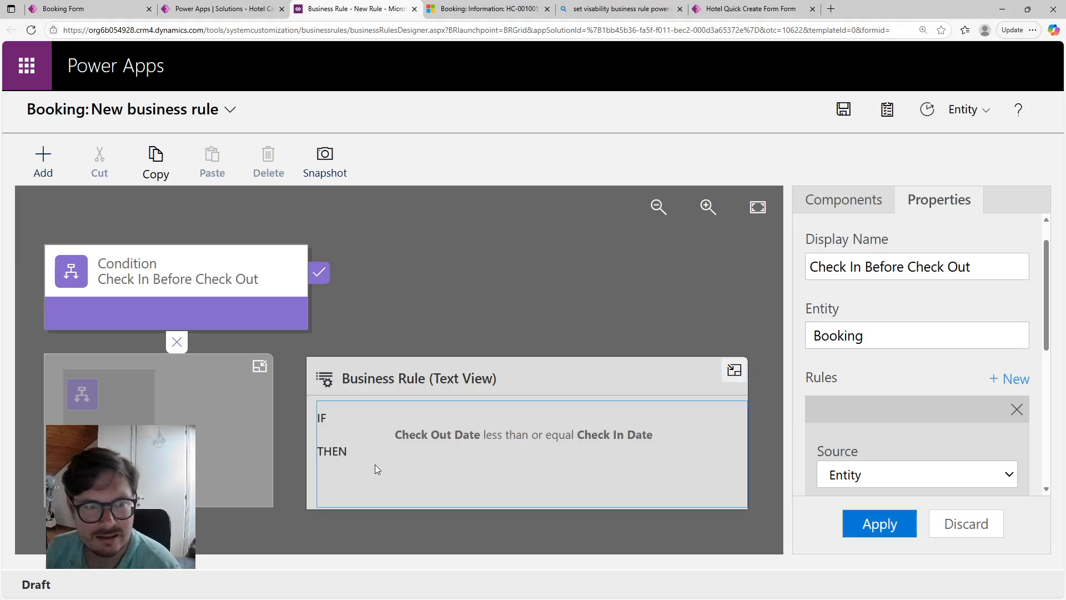
pyautogui.click(833, 202)
pyautogui.moveTo(1041, 319); pyautogui.dragTo(1043, 413)
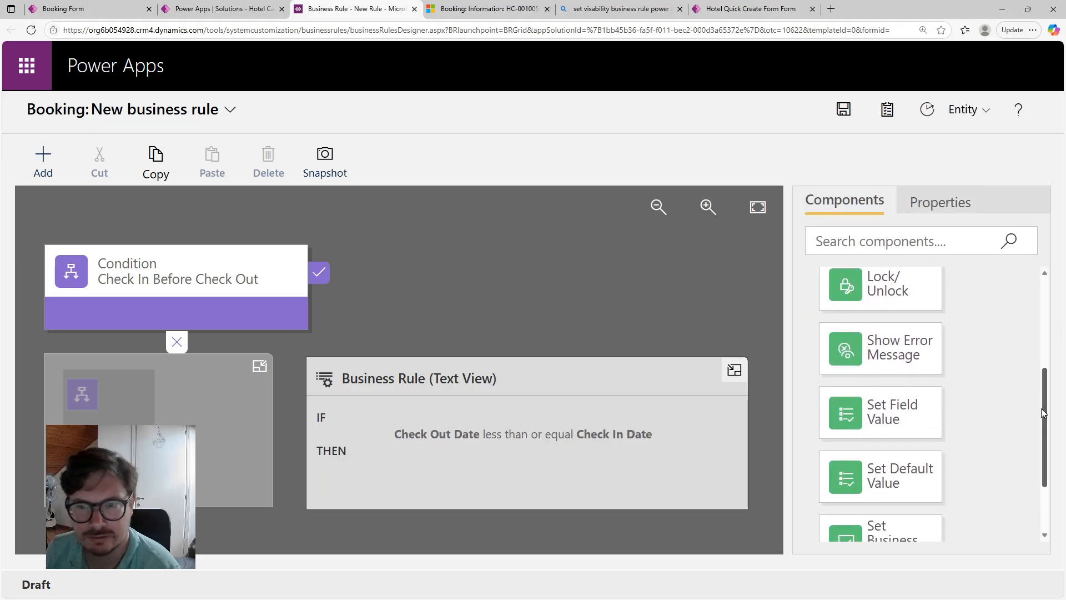
pyautogui.click(917, 358)
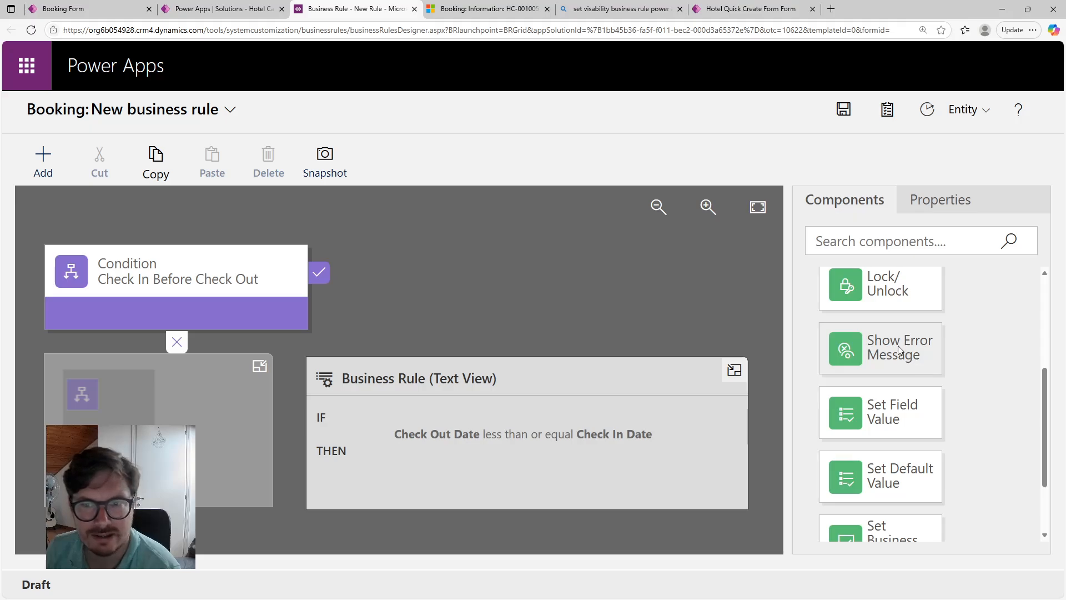
pyautogui.moveTo(899, 349); pyautogui.dragTo(422, 491)
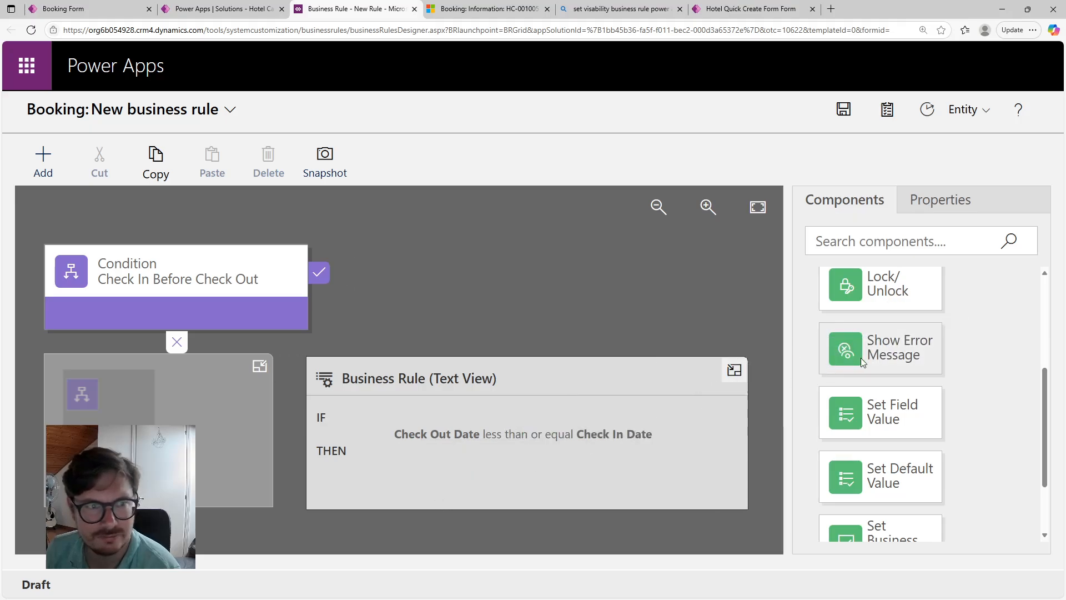
pyautogui.moveTo(862, 360); pyautogui.dragTo(337, 295)
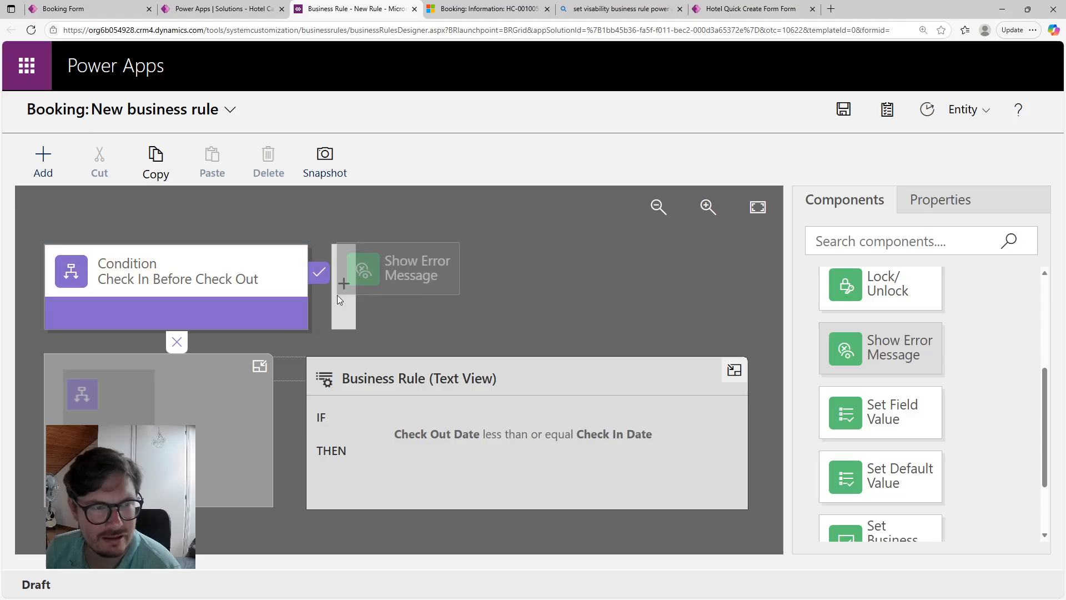
pyautogui.moveTo(337, 295); pyautogui.dragTo(334, 294)
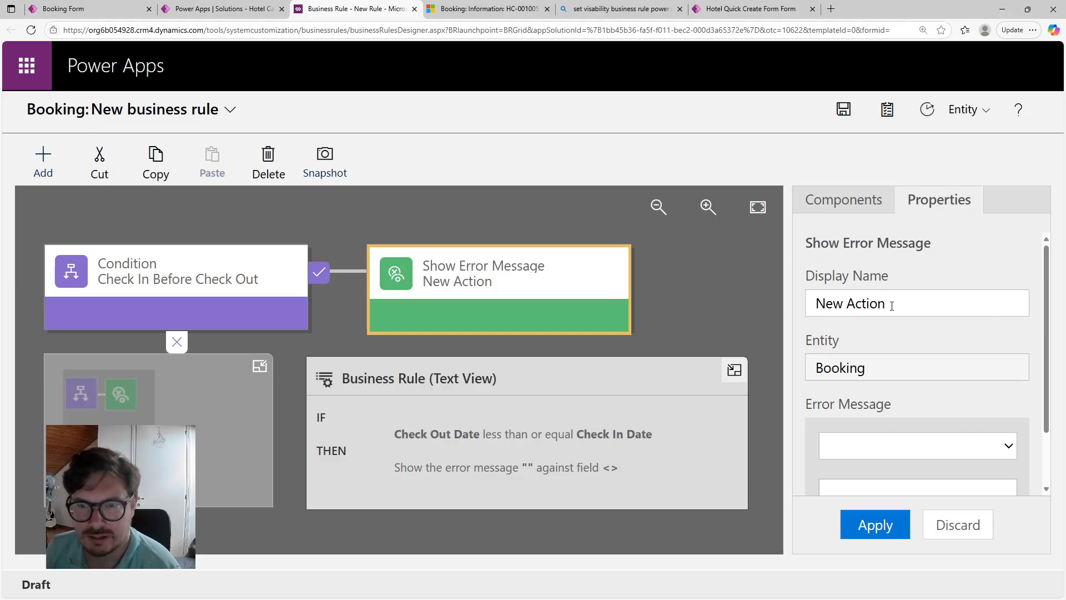
# Set the display name of the Show Error Message action to "Dates Error".
pyautogui.moveTo(892, 305); pyautogui.dragTo(791, 307)
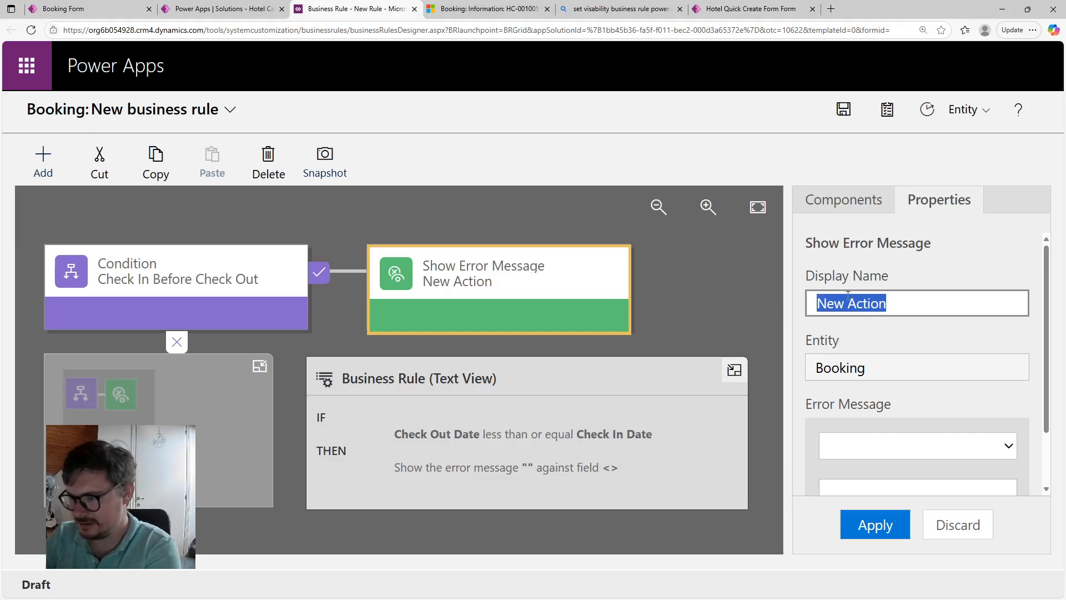
pyautogui.write('C')
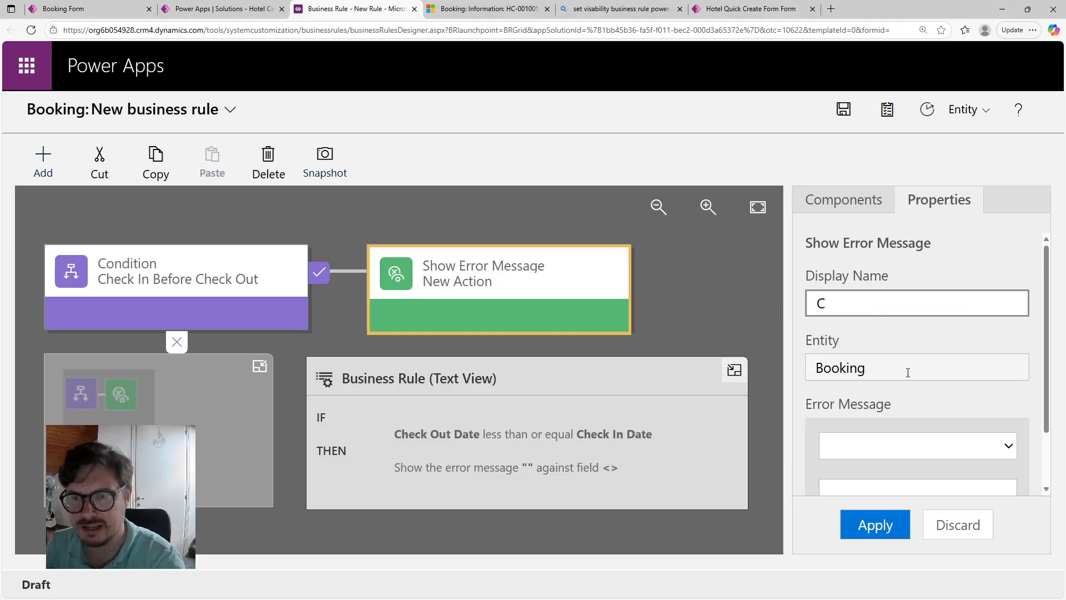
pyautogui.press('Tab')
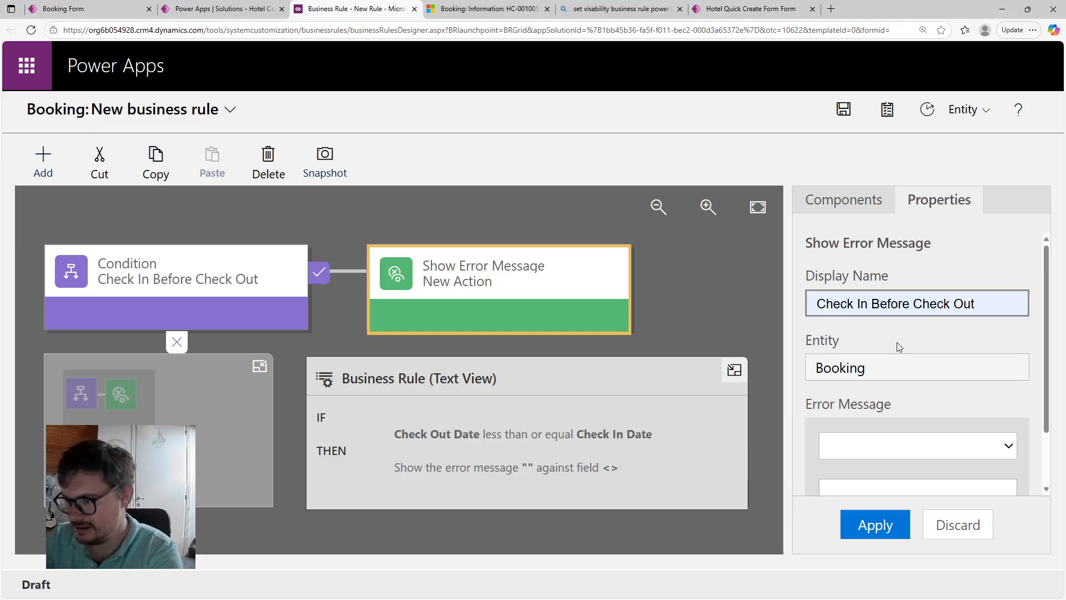
pyautogui.write('Dates Error')
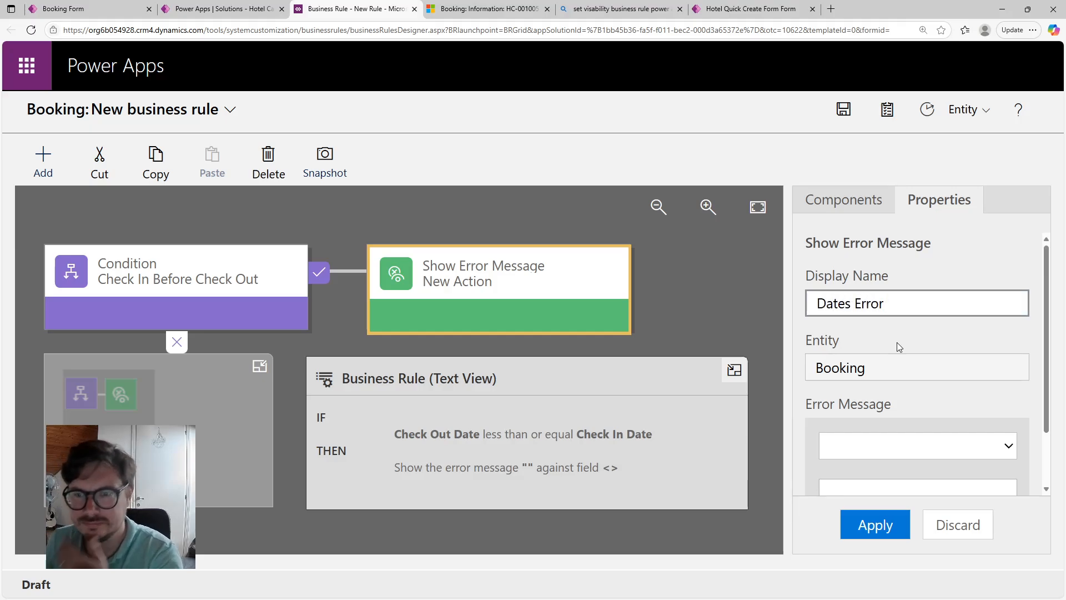
pyautogui.click(937, 345)
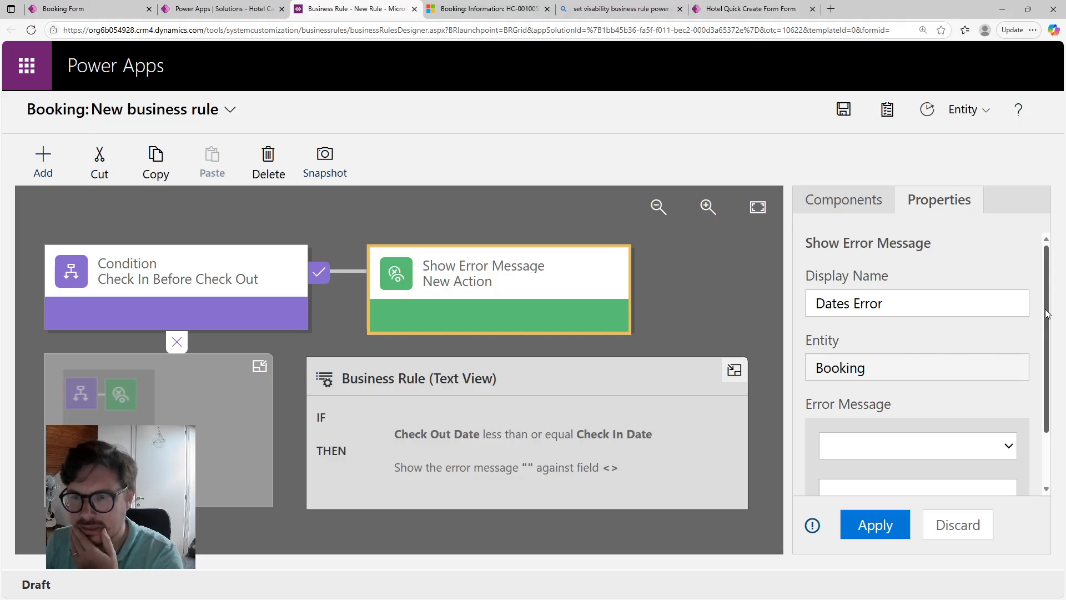
# Attach the error message to the Check In Date field with the text "Check in date must be before check out date!".
pyautogui.moveTo(1047, 314); pyautogui.dragTo(1038, 366)
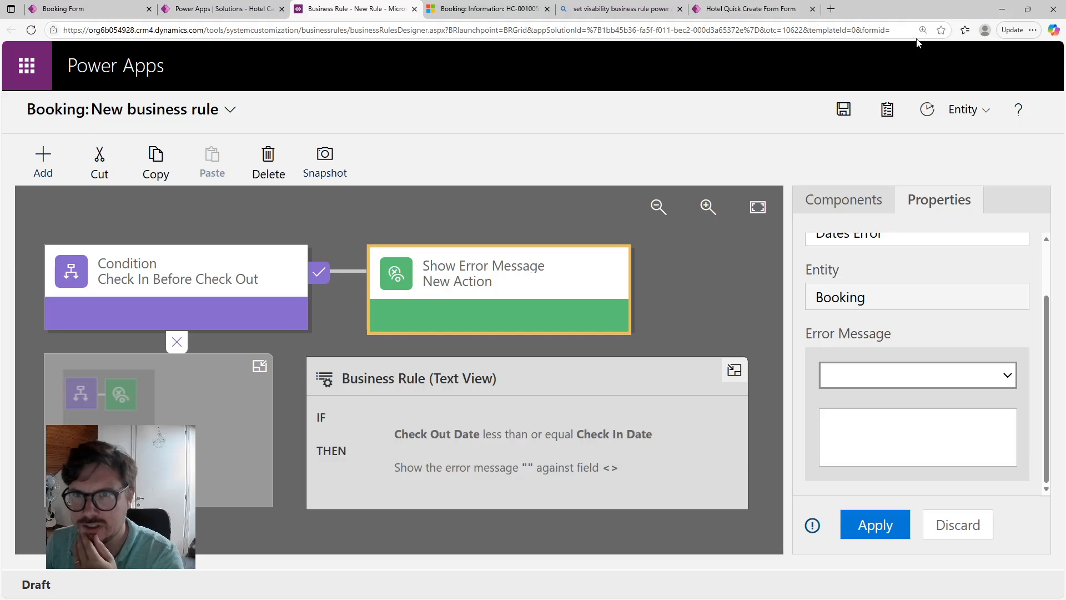
pyautogui.click(873, 424)
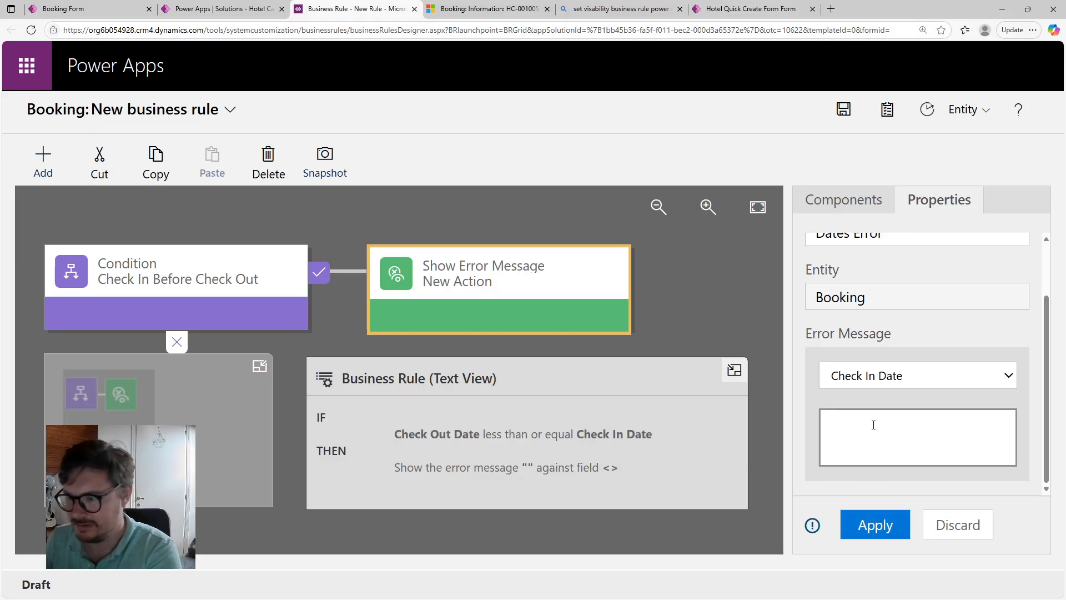
pyautogui.write('Che')
pyautogui.write('In date')
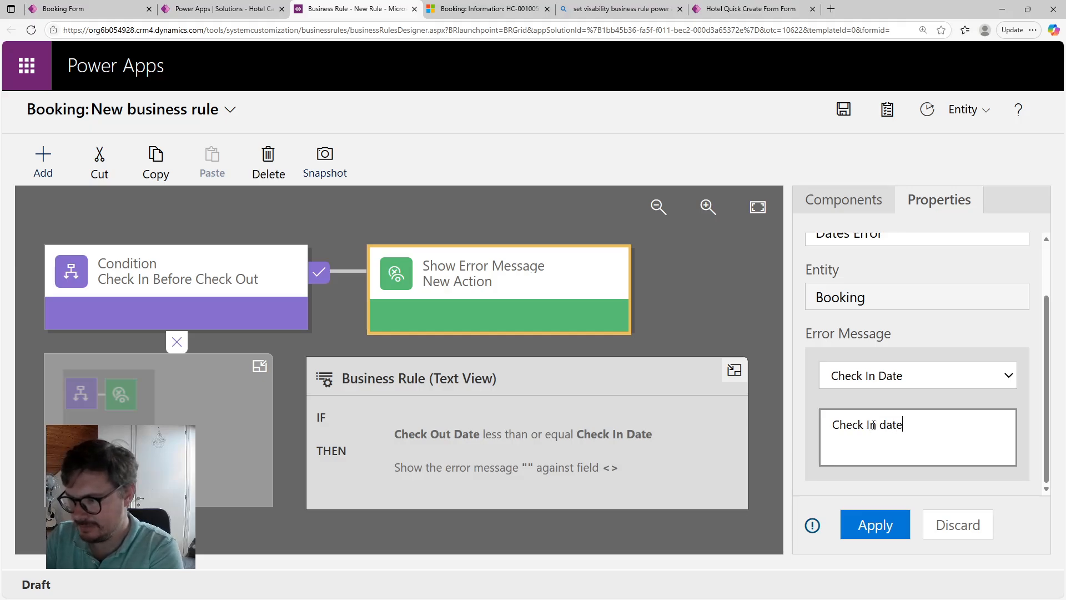
pyautogui.press('BackSpace')
pyautogui.press('BackSpace')
pyautogui.press('BackSpace')
pyautogui.press('BackSpace')
pyautogui.press('BackSpace')
pyautogui.press('BackSpace')
pyautogui.write('in')
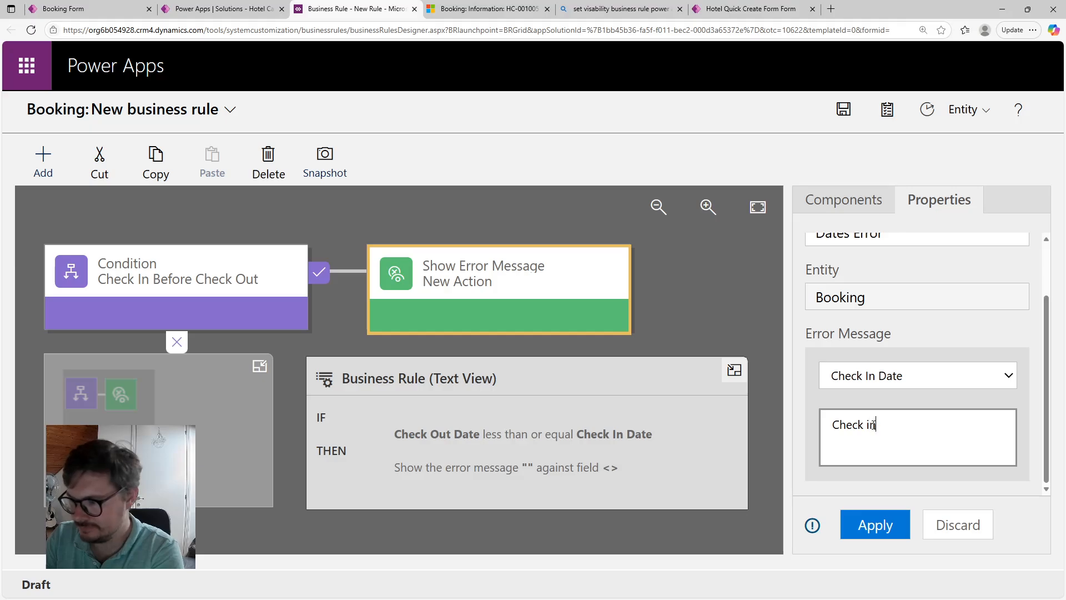
pyautogui.write(' date must be before')
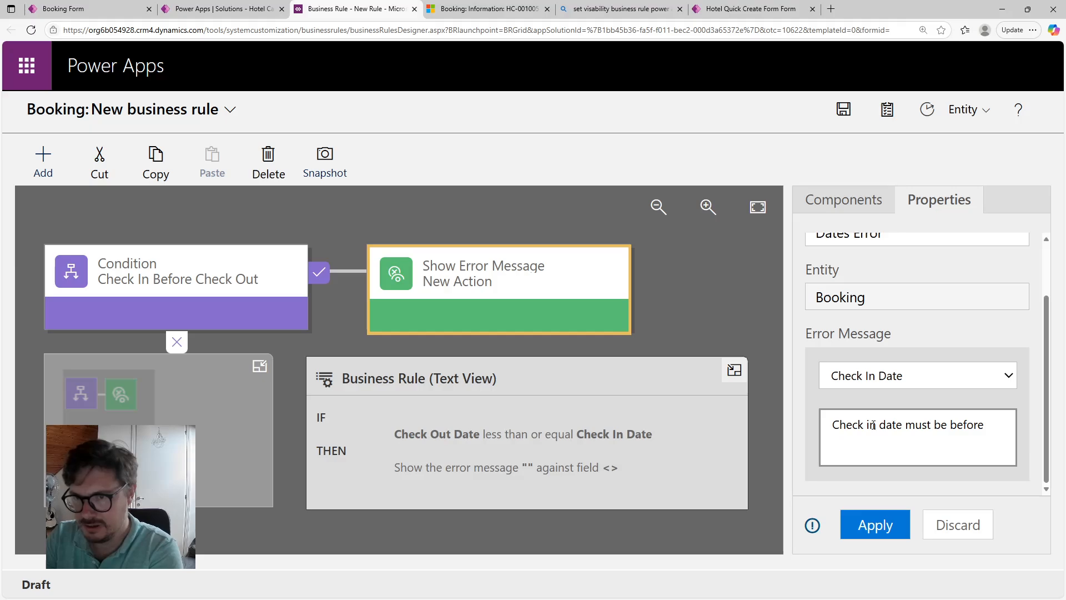
pyautogui.write(' check out ')
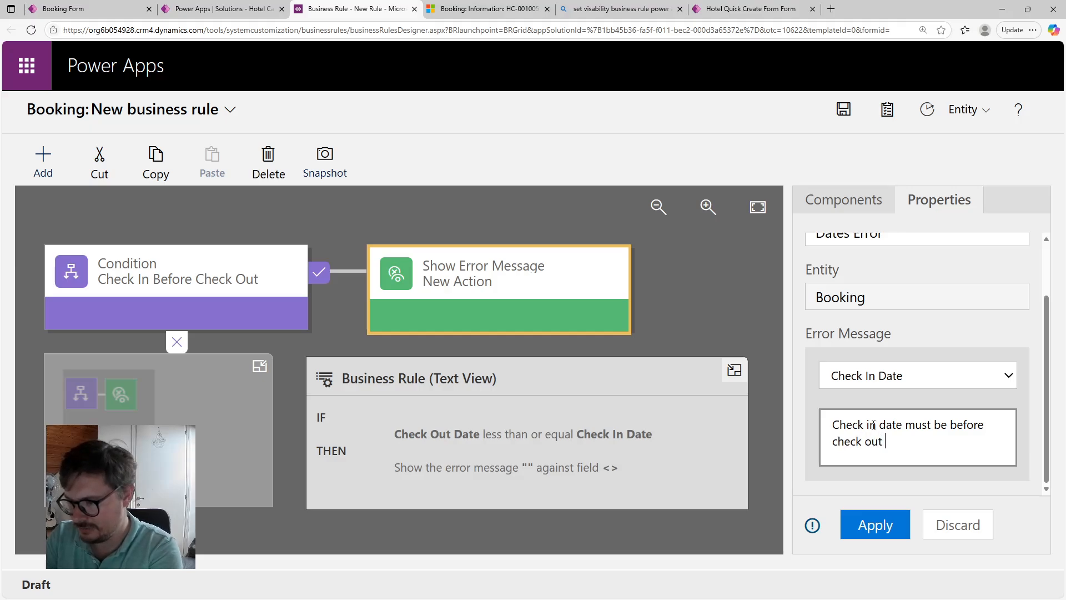
pyautogui.write('date.')
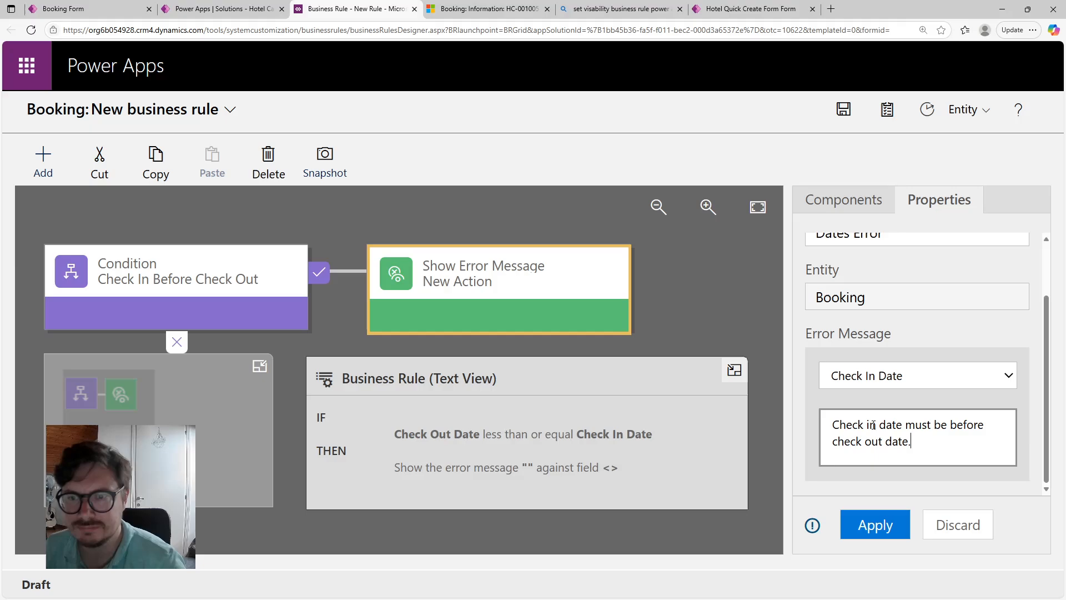
pyautogui.press('BackSpace')
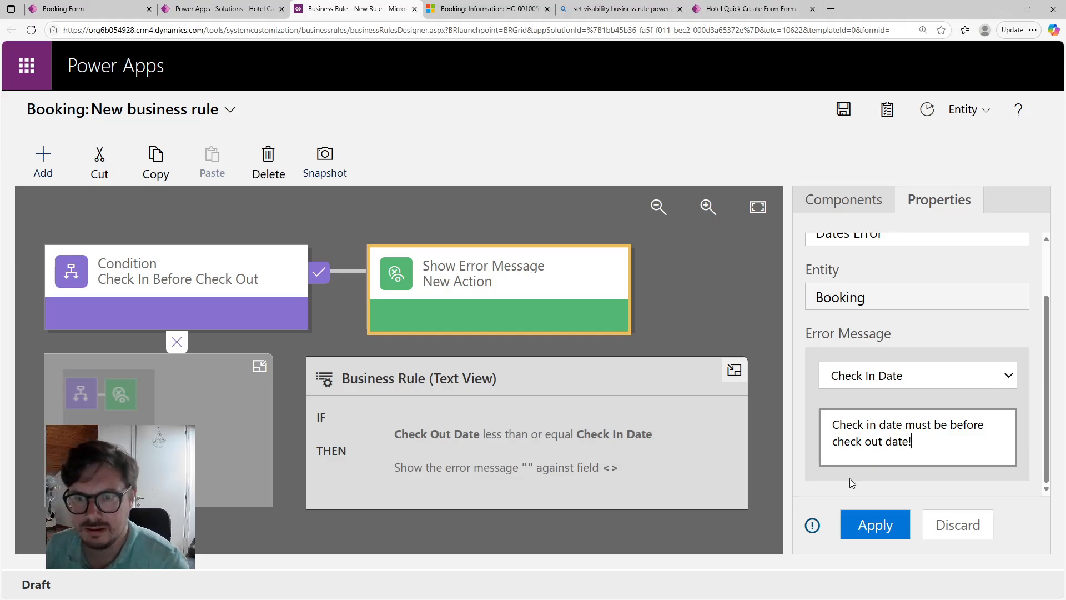
# Apply the Dates Error message settings and name the business rule Dates Check.
pyautogui.click(856, 522)
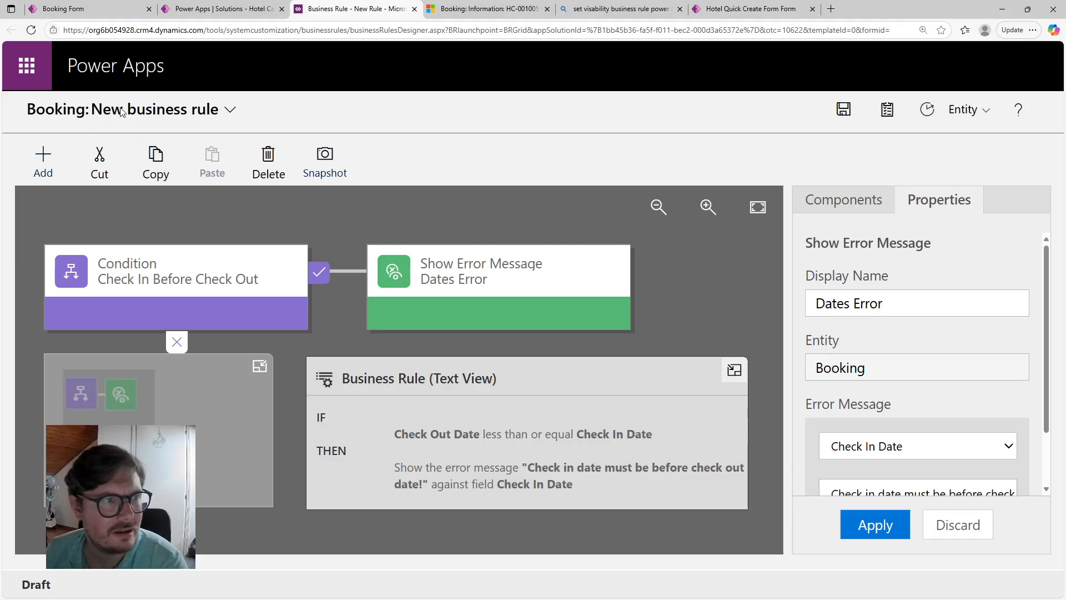
pyautogui.click(230, 109)
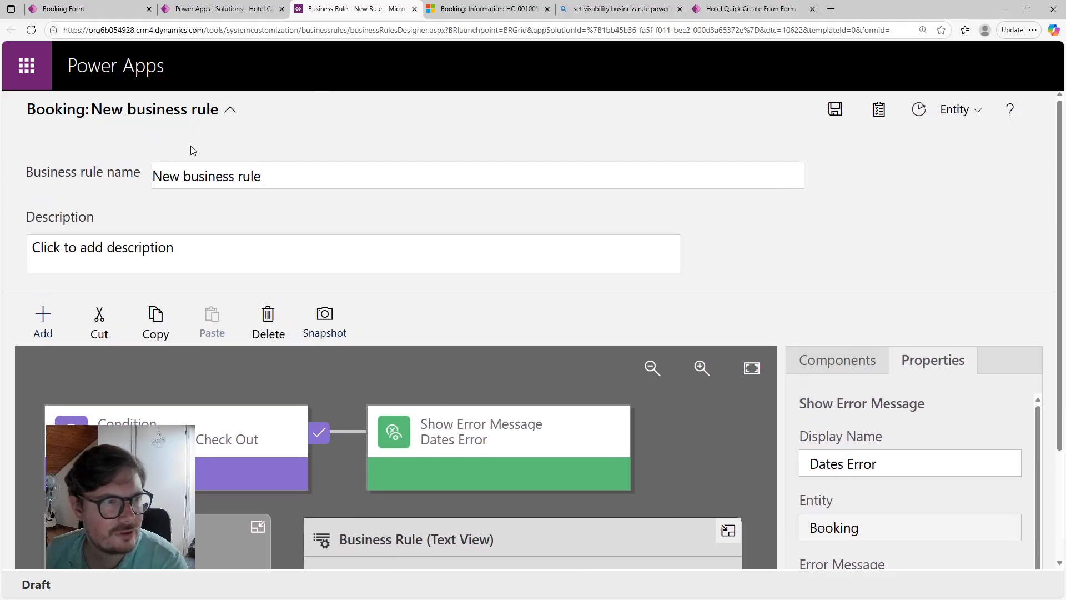
pyautogui.moveTo(287, 184); pyautogui.dragTo(145, 173)
pyautogui.write('C')
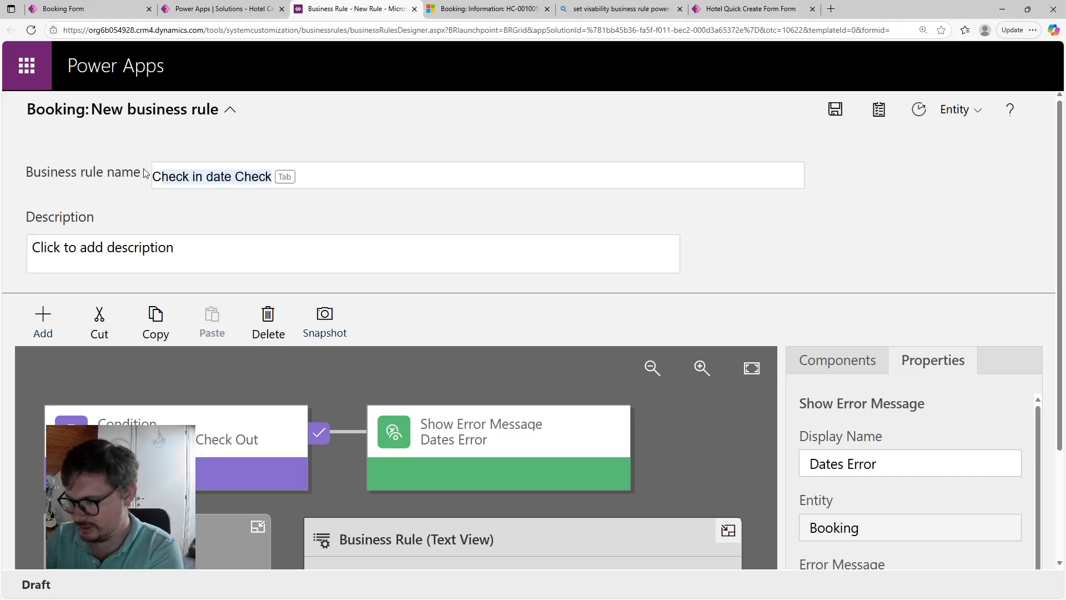
pyautogui.write('dates Che')
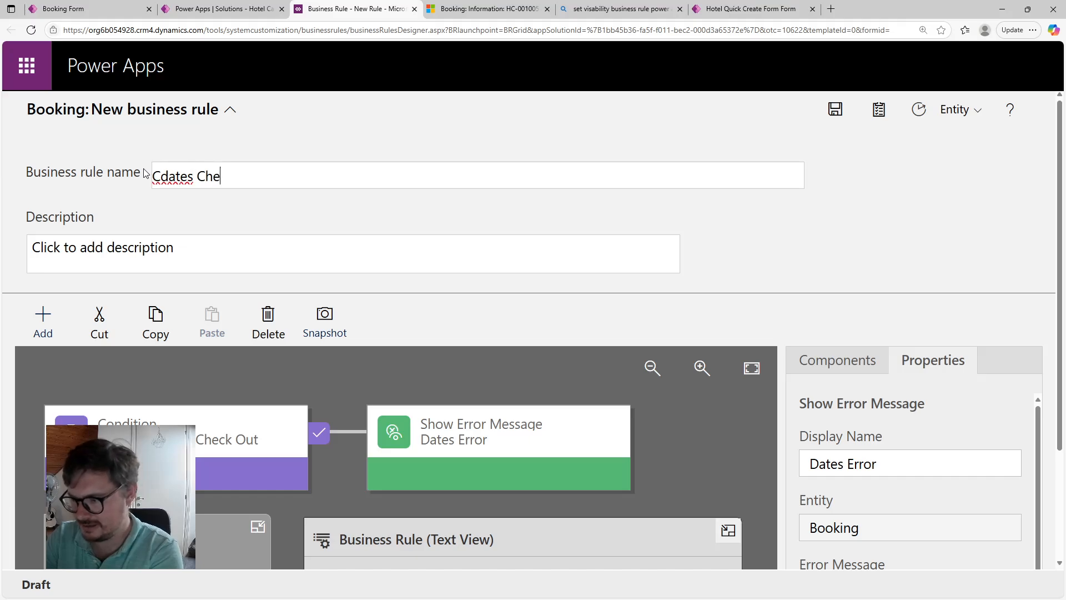
pyautogui.write('ck')
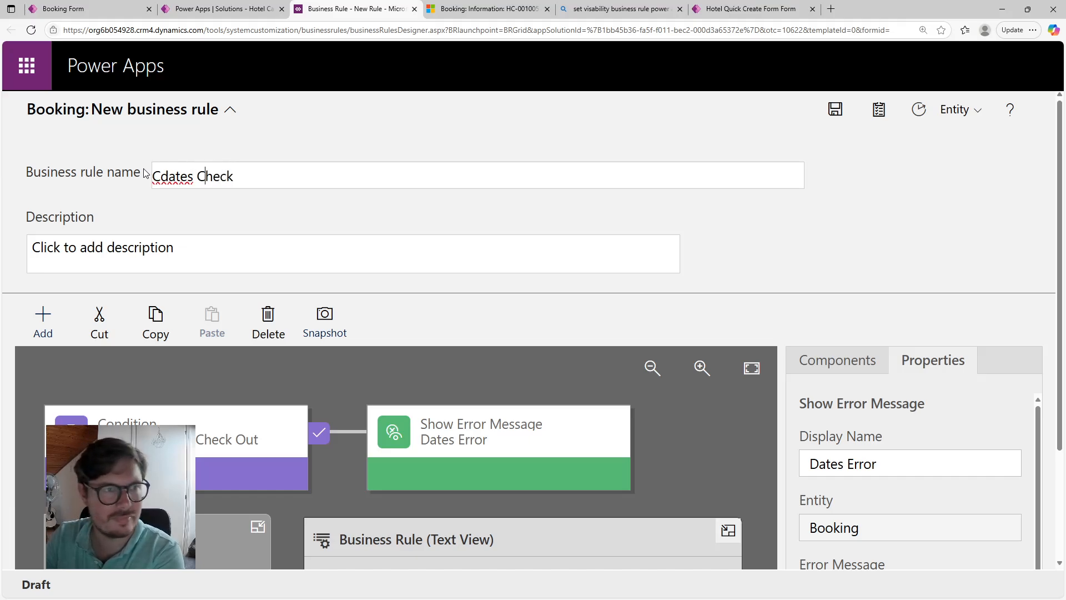
pyautogui.press('BackSpace')
pyautogui.press('BackSpace')
pyautogui.write('D')
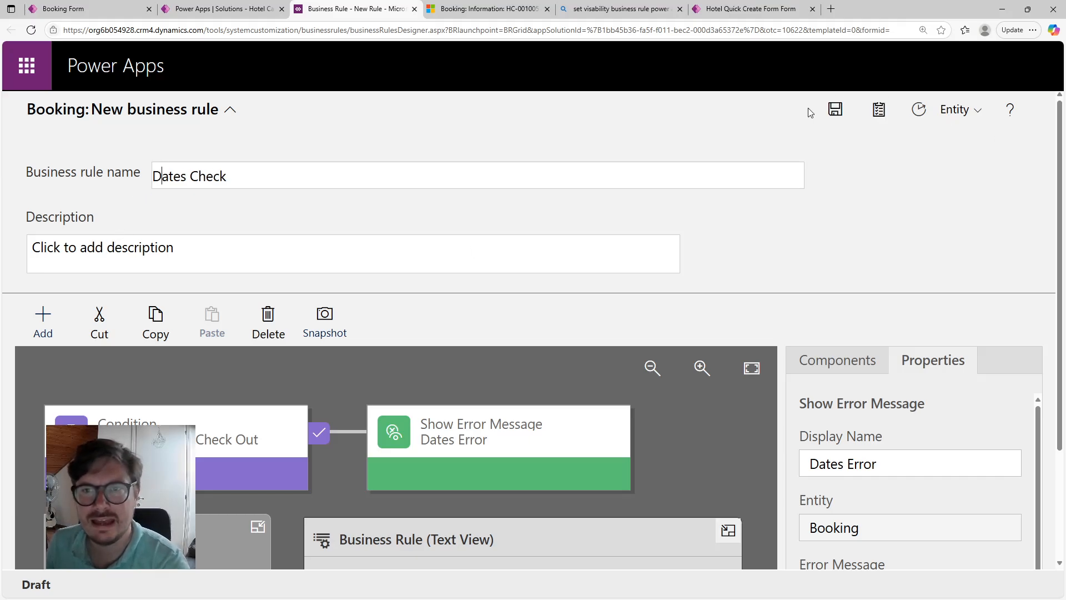
# Save and activate the Dates Check business rule, and return to the Booking table's refreshed list of business rules.
pyautogui.click(831, 114)
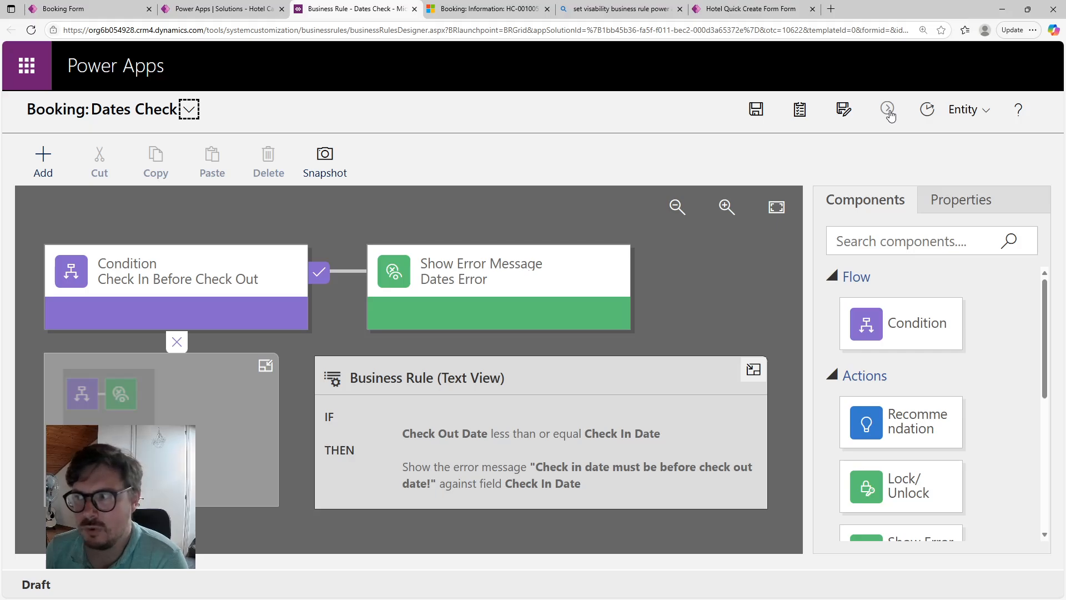
pyautogui.click(888, 110)
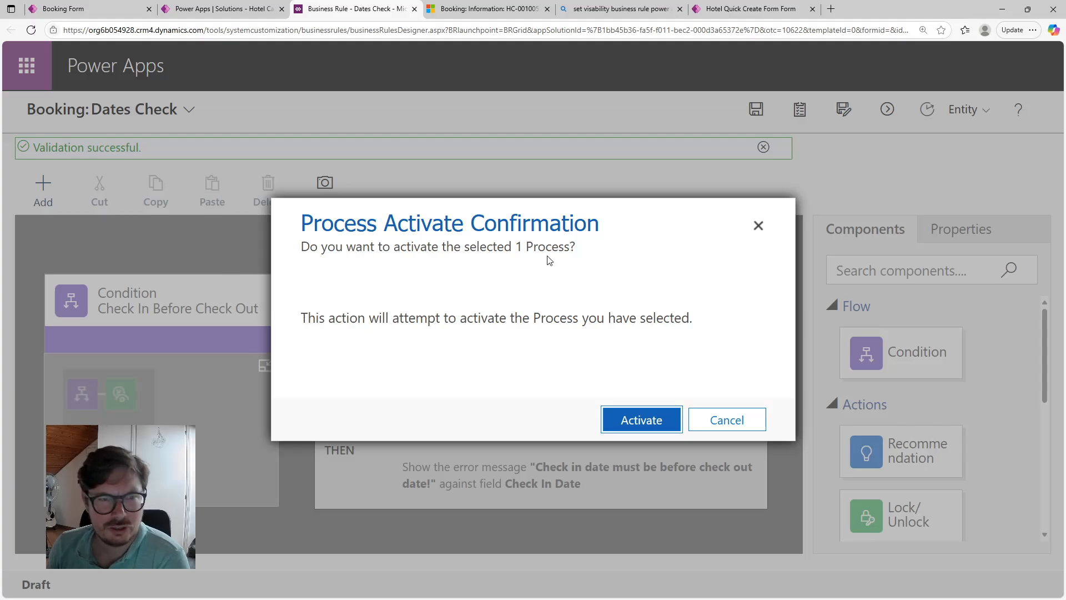
pyautogui.click(632, 426)
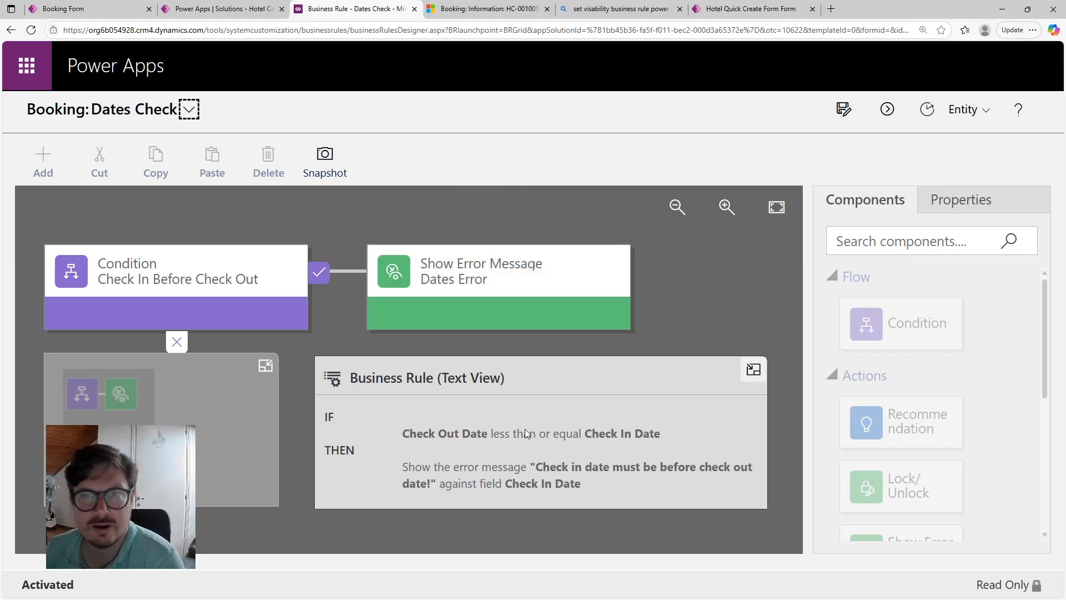
pyautogui.click(415, 10)
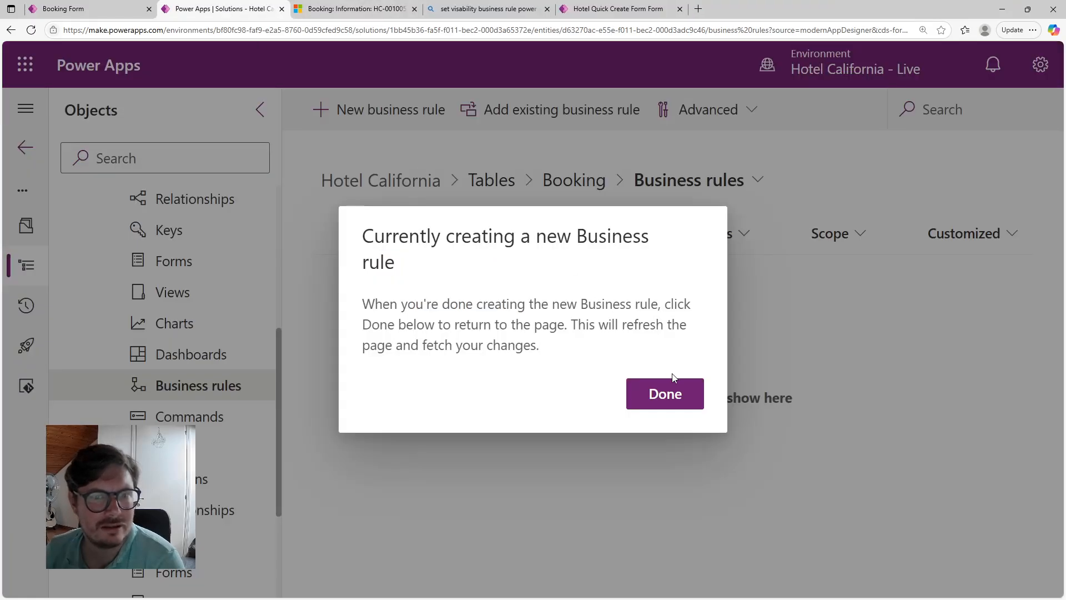
pyautogui.click(656, 396)
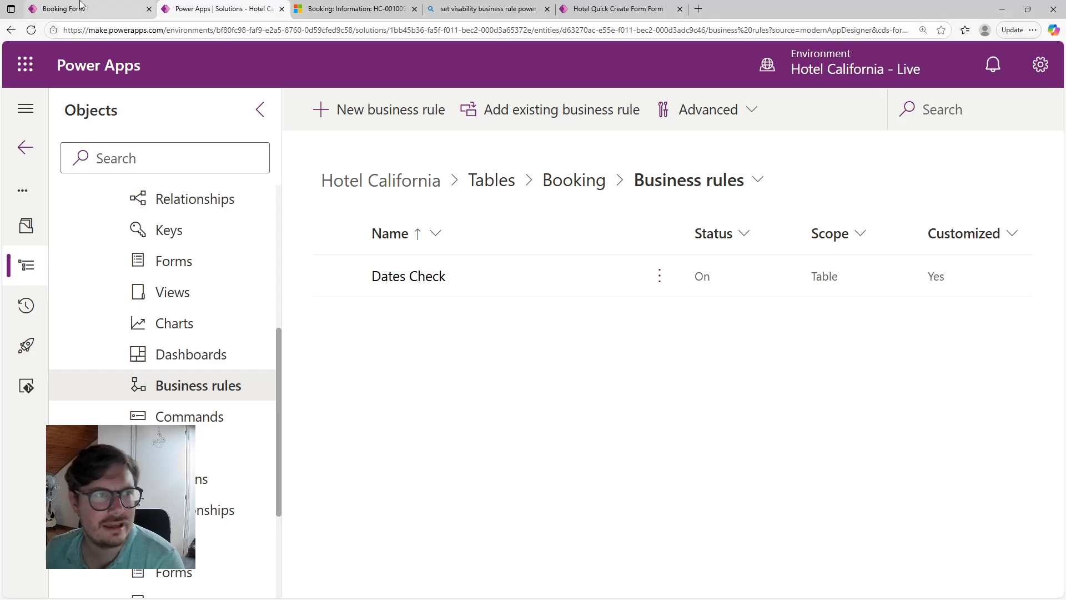
# Open the Booking Manager model-driven app from the Hotel California solution for editing.
pyautogui.click(289, 5)
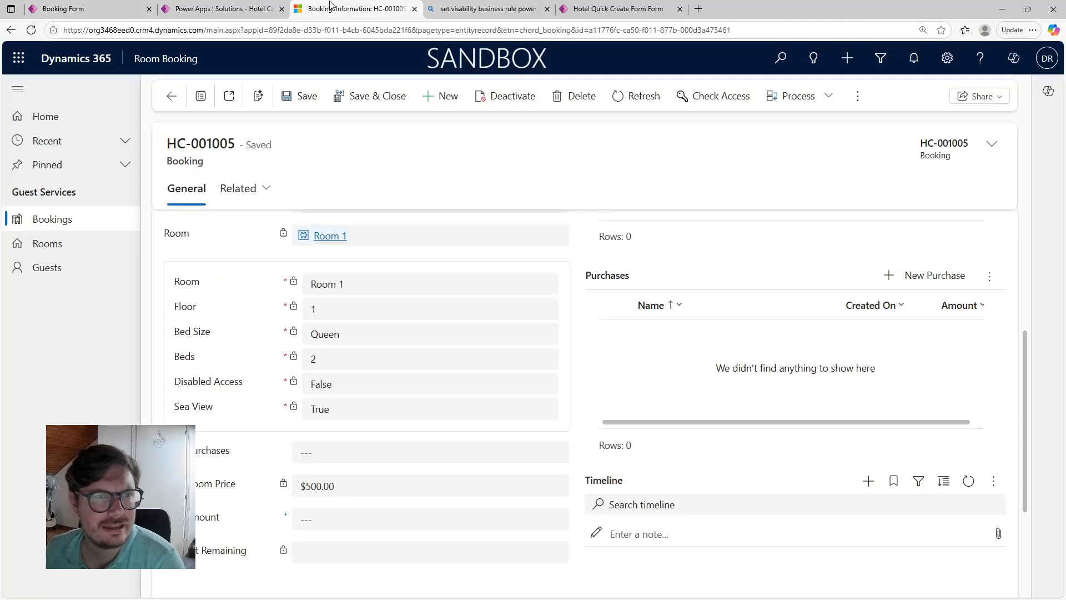
pyautogui.click(285, 6)
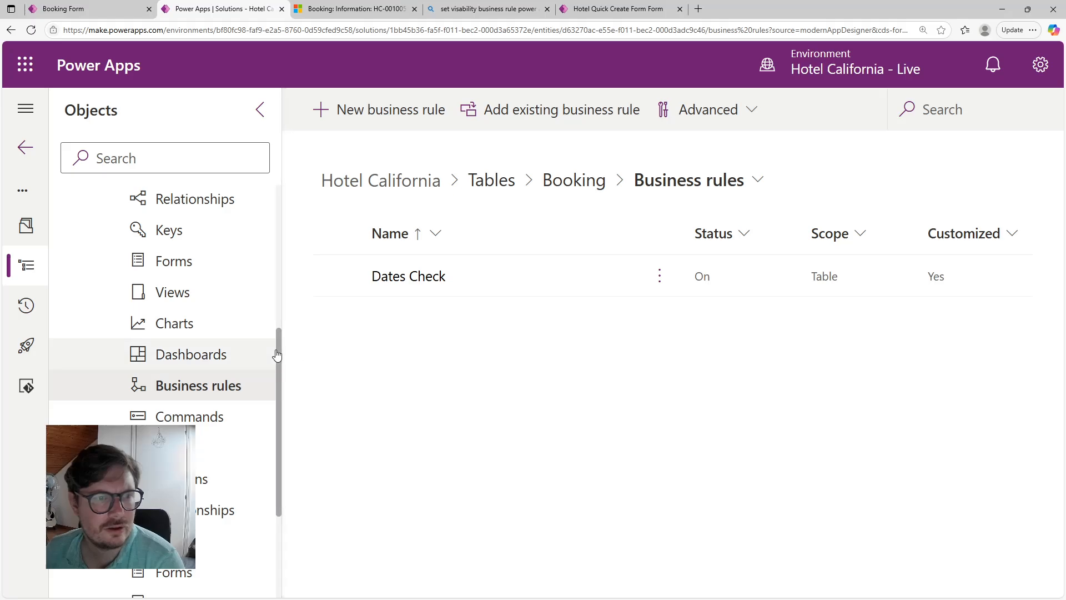
pyautogui.moveTo(278, 343); pyautogui.dragTo(259, 123)
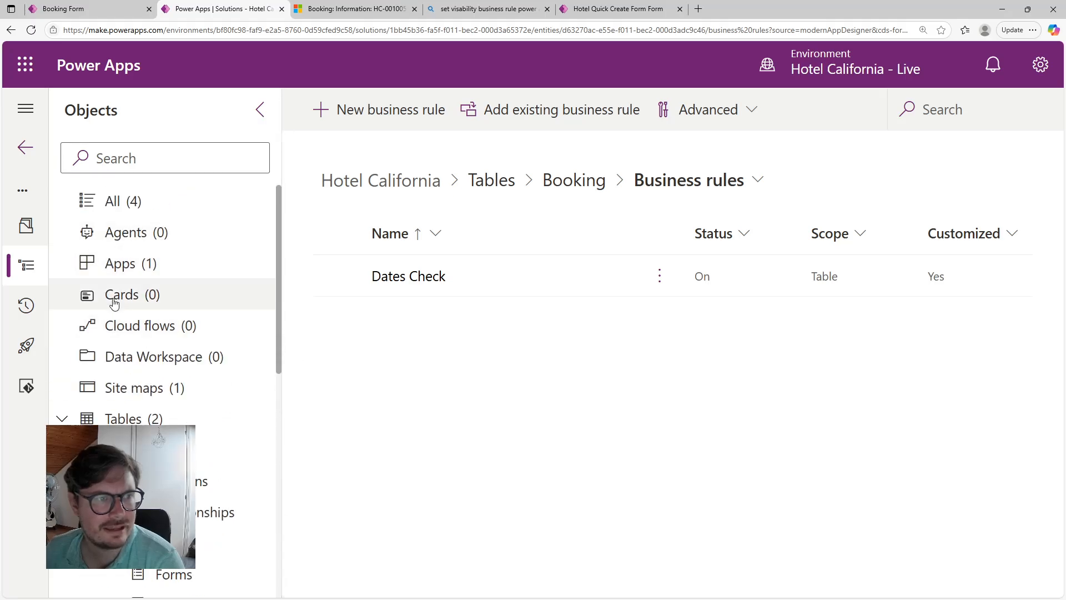
pyautogui.click(113, 275)
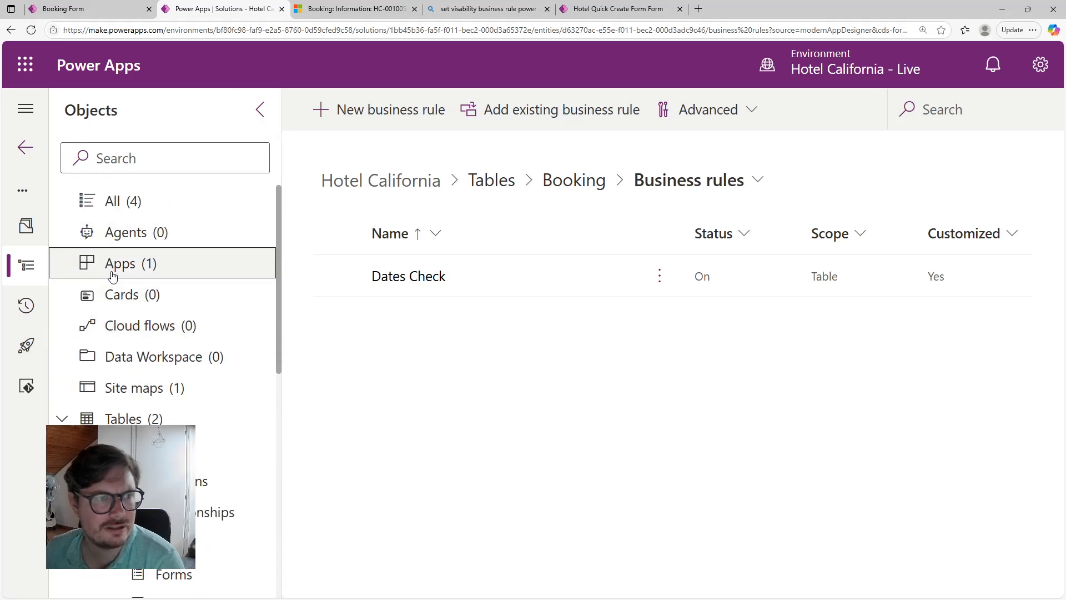
pyautogui.click(337, 276)
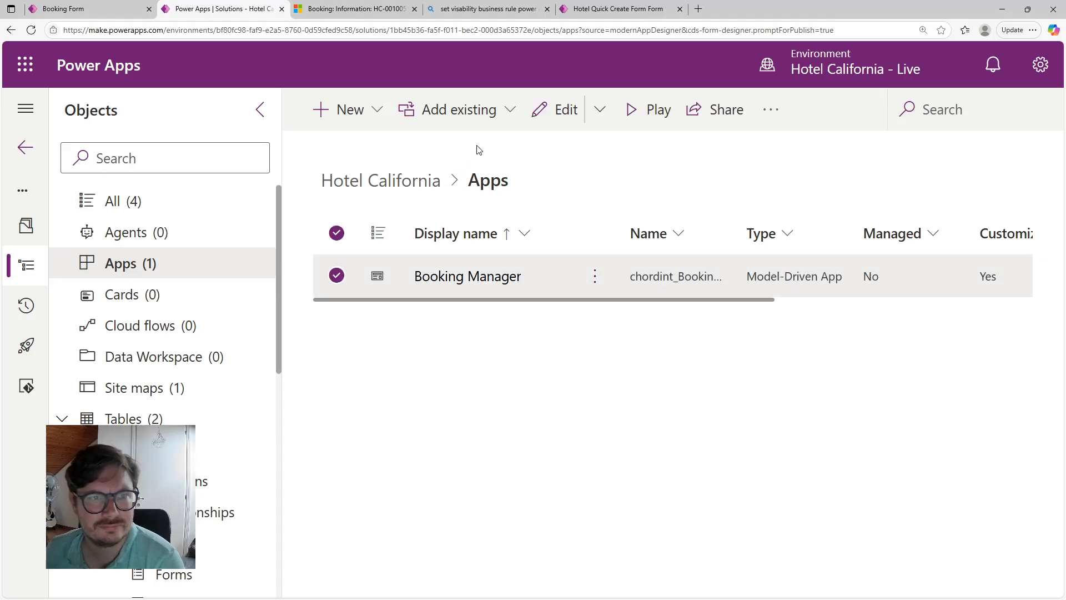
pyautogui.click(599, 109)
pyautogui.click(578, 174)
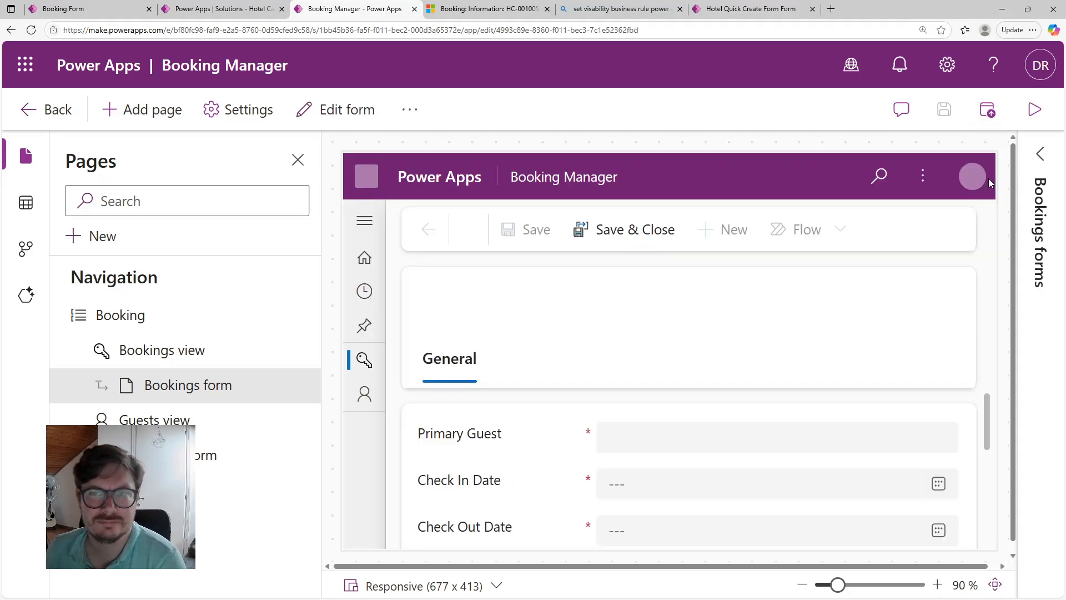
# Publish the Booking Manager app and run it with a new booking form open to test the rule.
pyautogui.click(979, 118)
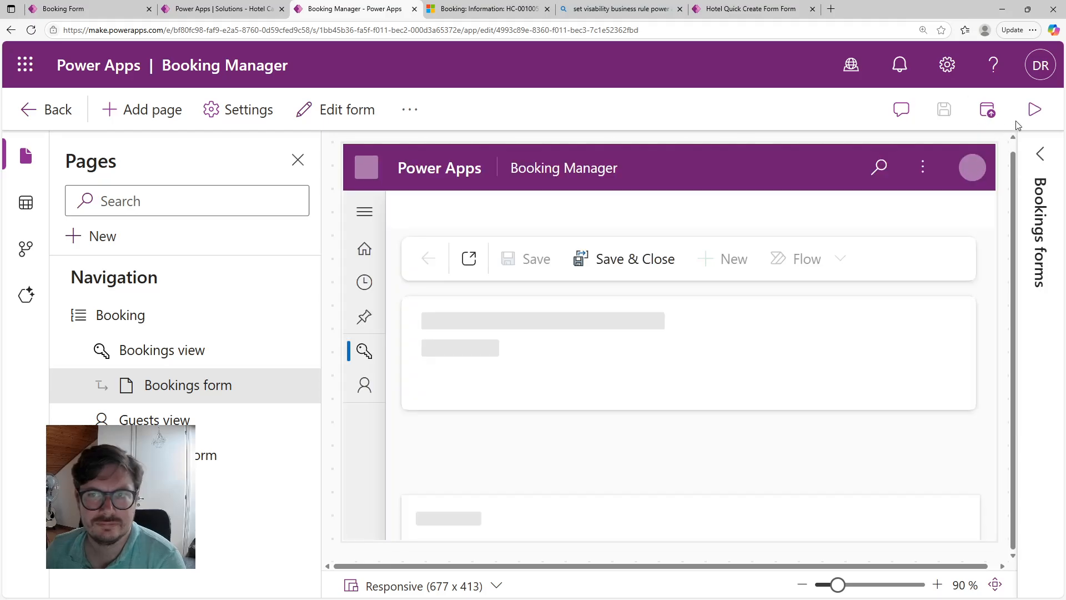
pyautogui.click(1035, 118)
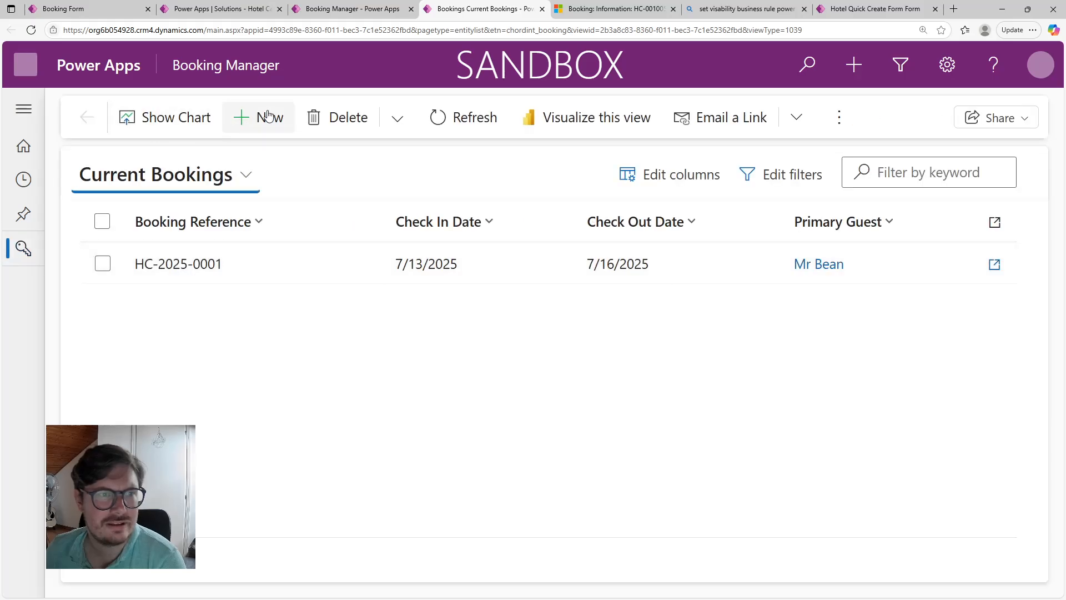
pyautogui.click(271, 116)
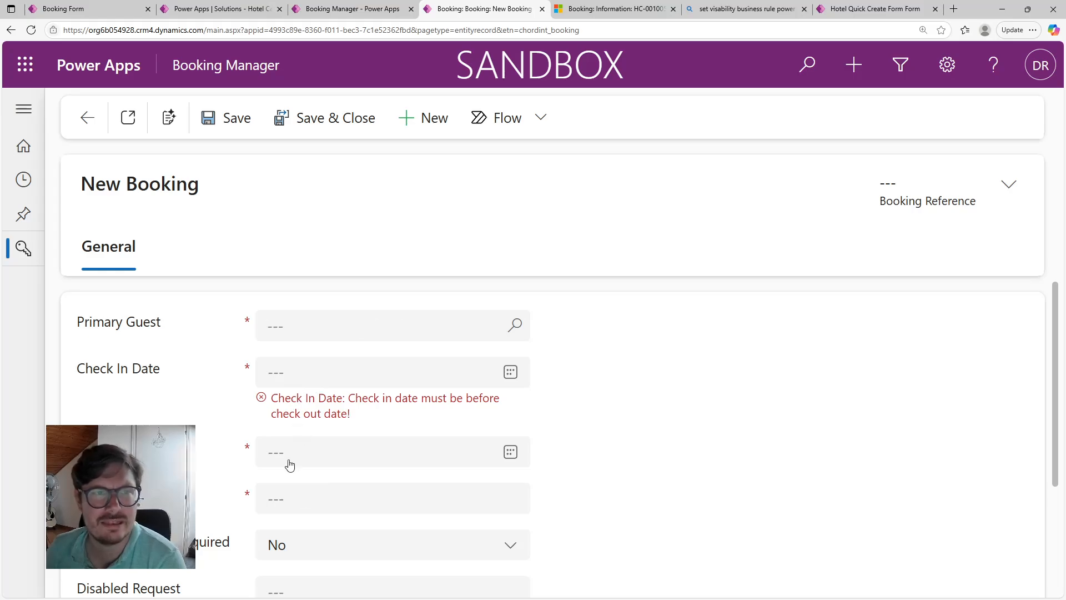
# Return to the Hotel California solution and open the Booking table's Dates Check business rule for editing.
pyautogui.click(254, 7)
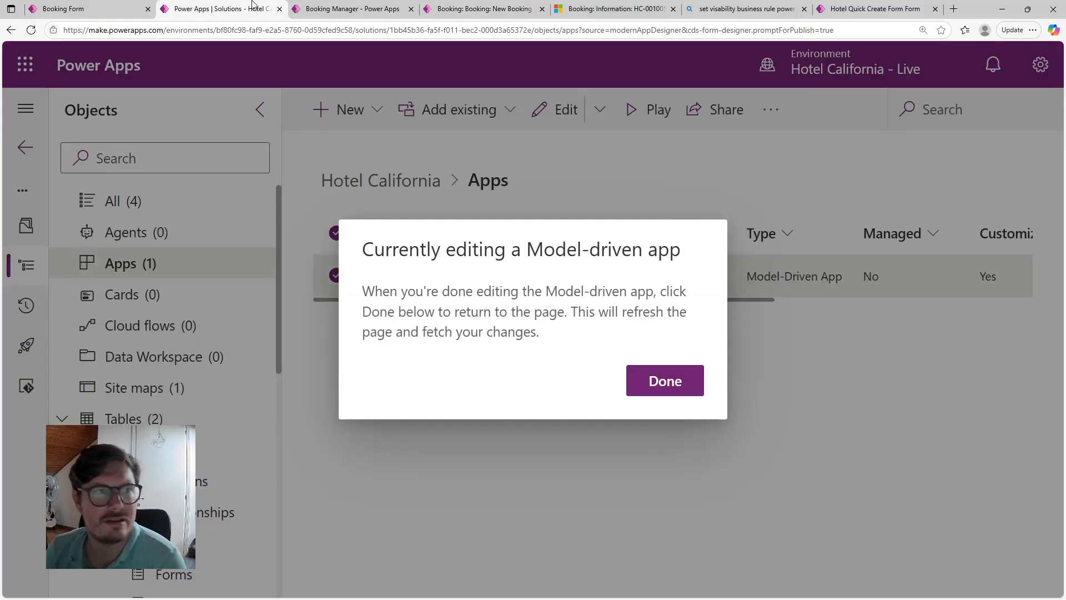
pyautogui.click(686, 392)
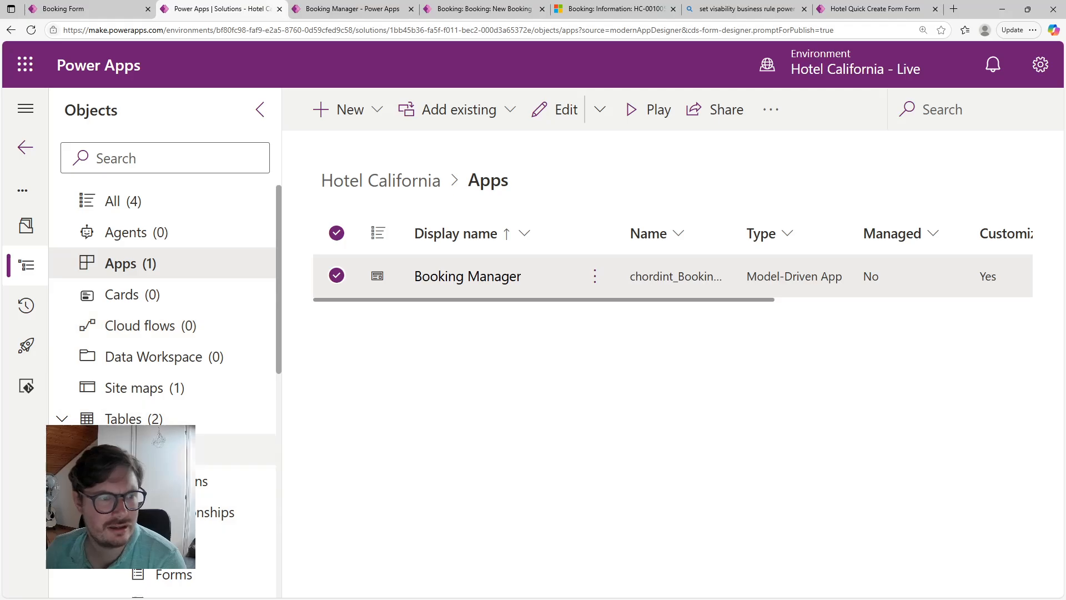
pyautogui.scroll(-7, 209, 361)
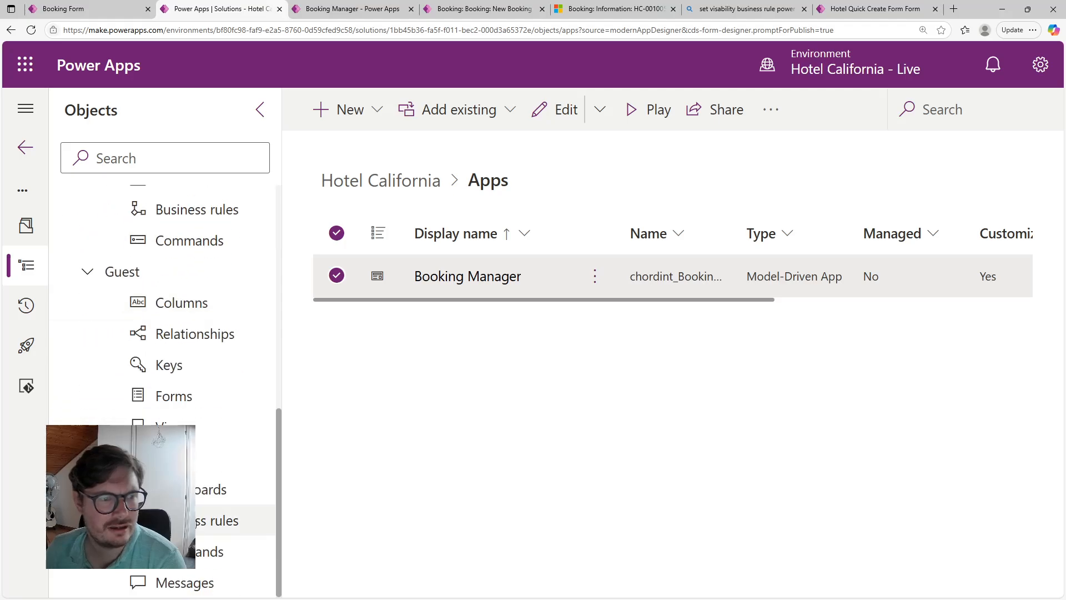
pyautogui.click(189, 220)
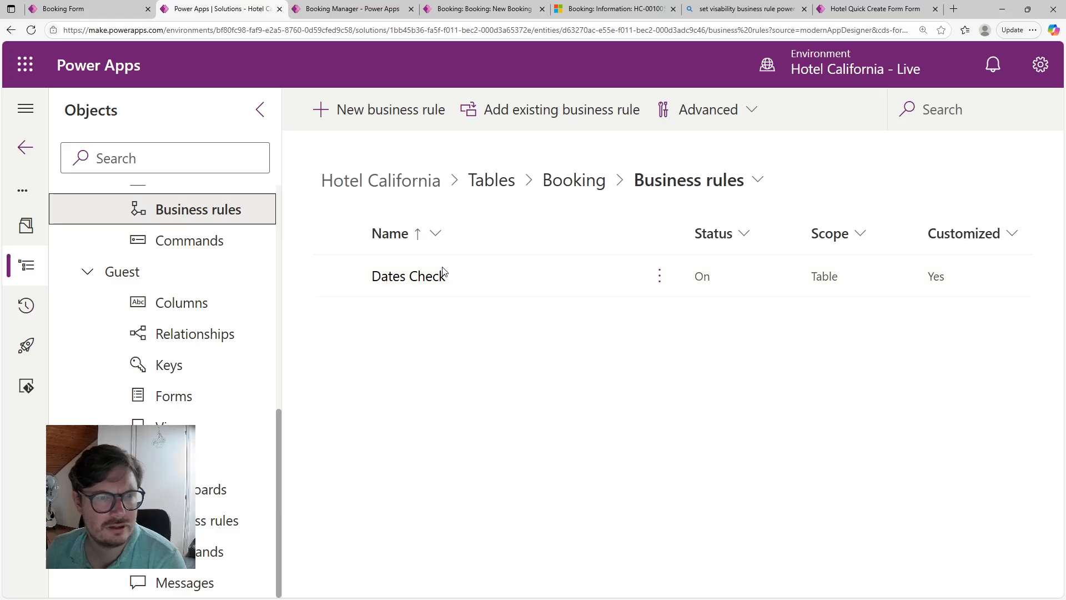
pyautogui.click(340, 278)
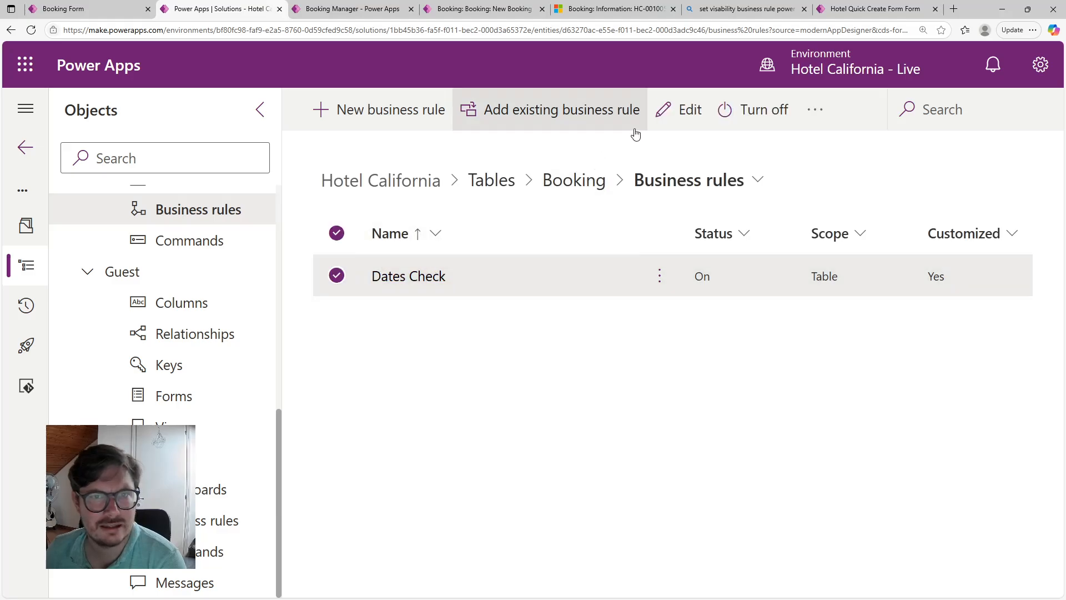
pyautogui.click(663, 118)
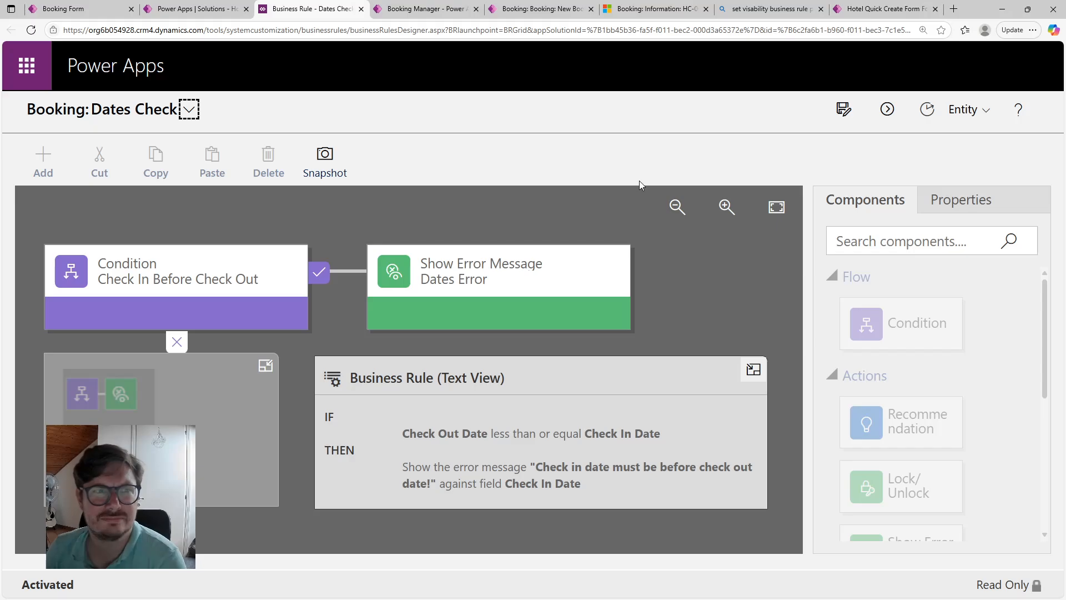
# Try to add another rule to the Check In Before Check Out condition while the business rule is active.
pyautogui.click(199, 272)
pyautogui.scroll(-1, 926, 364)
pyautogui.scroll(-1, 925, 364)
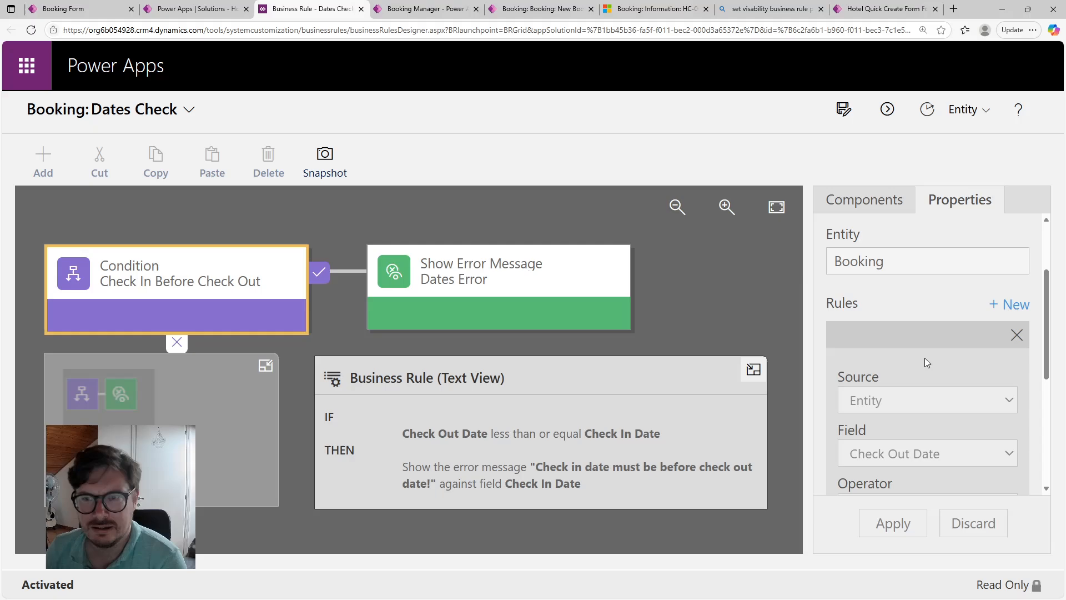
pyautogui.moveTo(1035, 308)
pyautogui.mouseDown()
pyautogui.moveTo(1021, 425)
pyautogui.moveTo(1037, 315)
pyautogui.mouseUp()
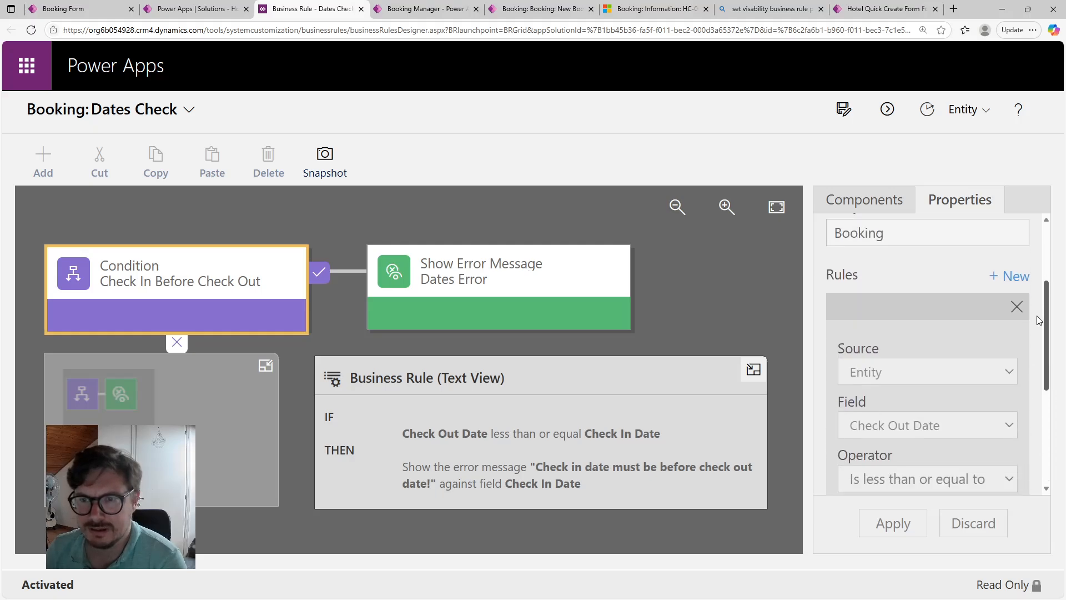
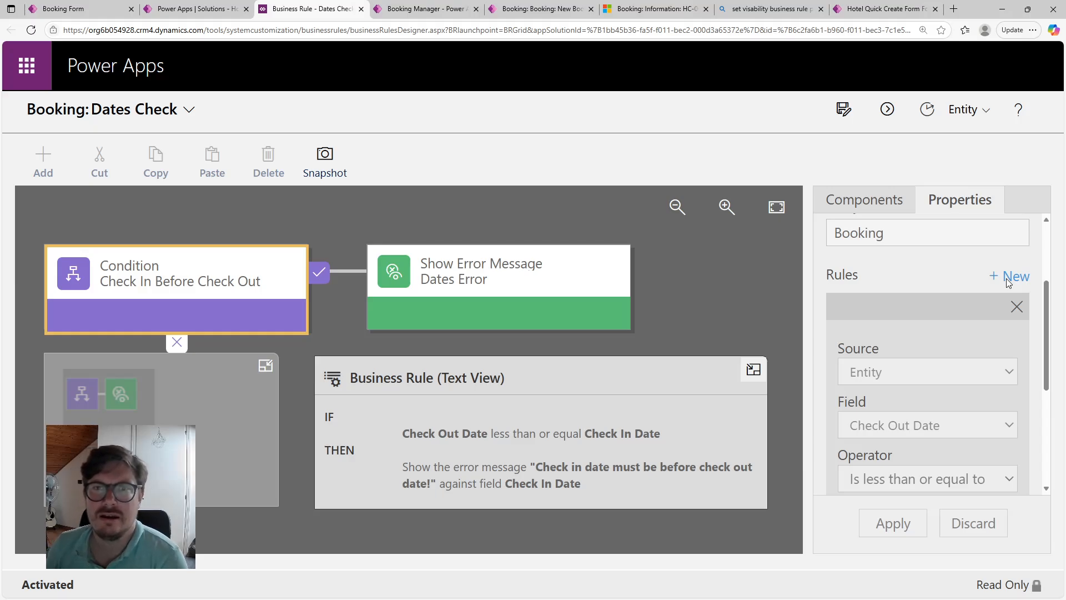
pyautogui.click(1008, 284)
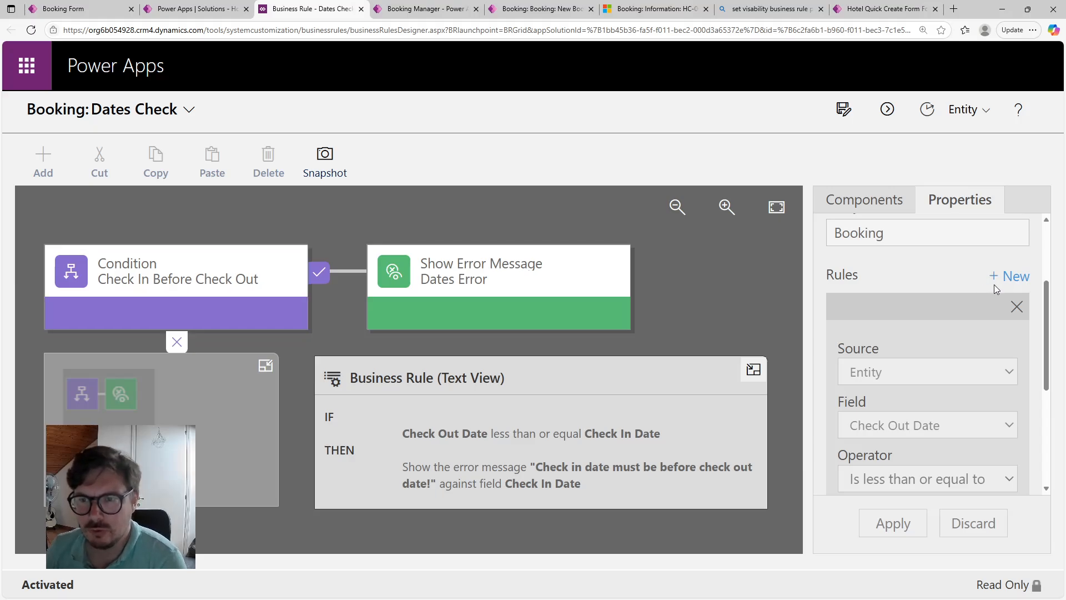
# Deactivate the Dates Check business rule.
pyautogui.click(886, 109)
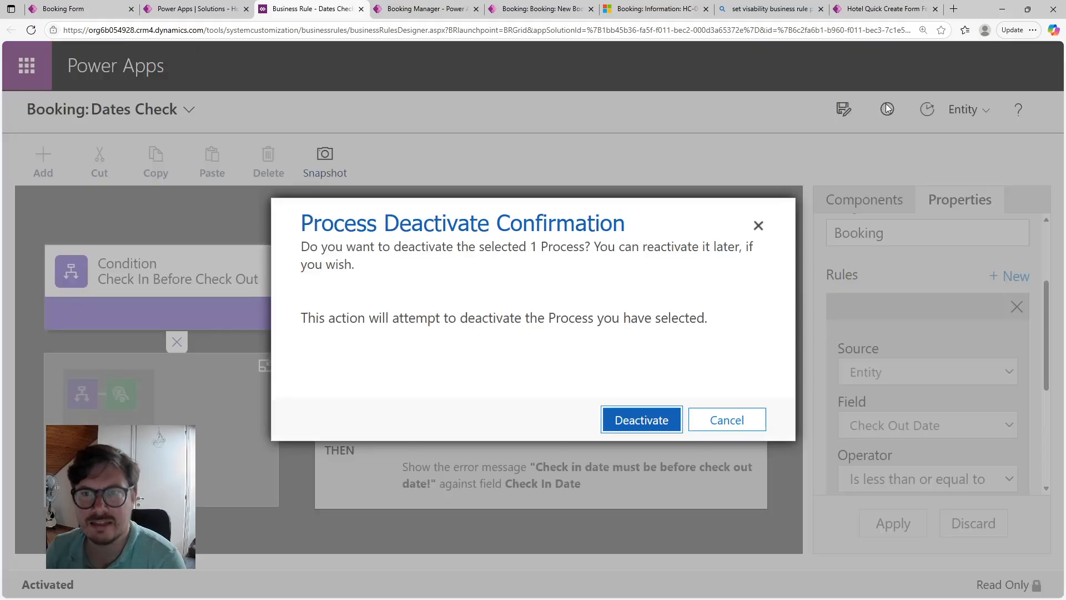
pyautogui.click(638, 419)
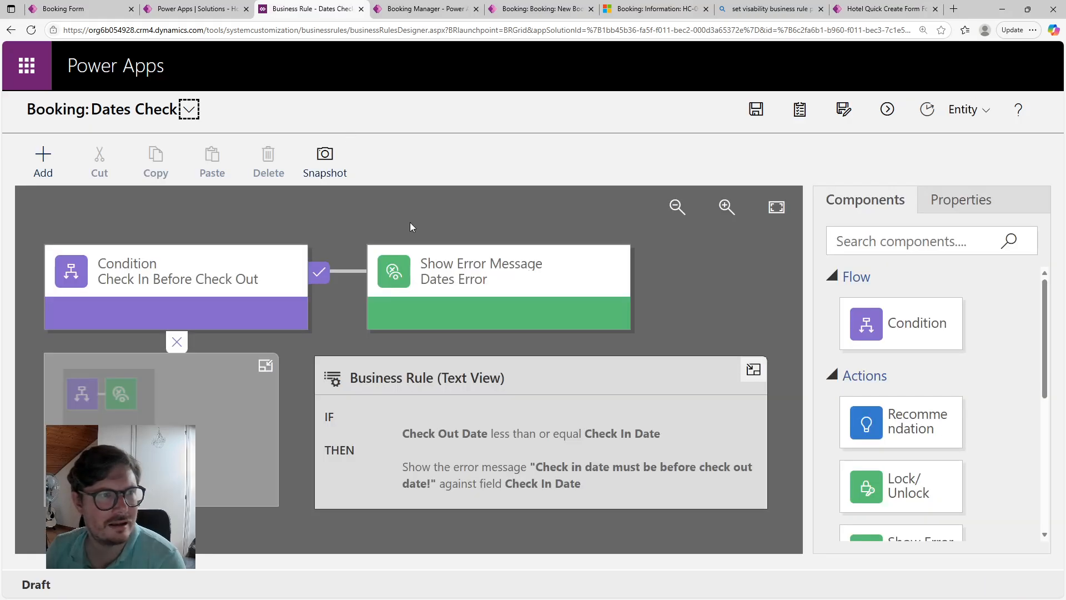
# Add a second rule to the Check In Before Check Out condition requiring Check In Date to contain data.
pyautogui.click(186, 289)
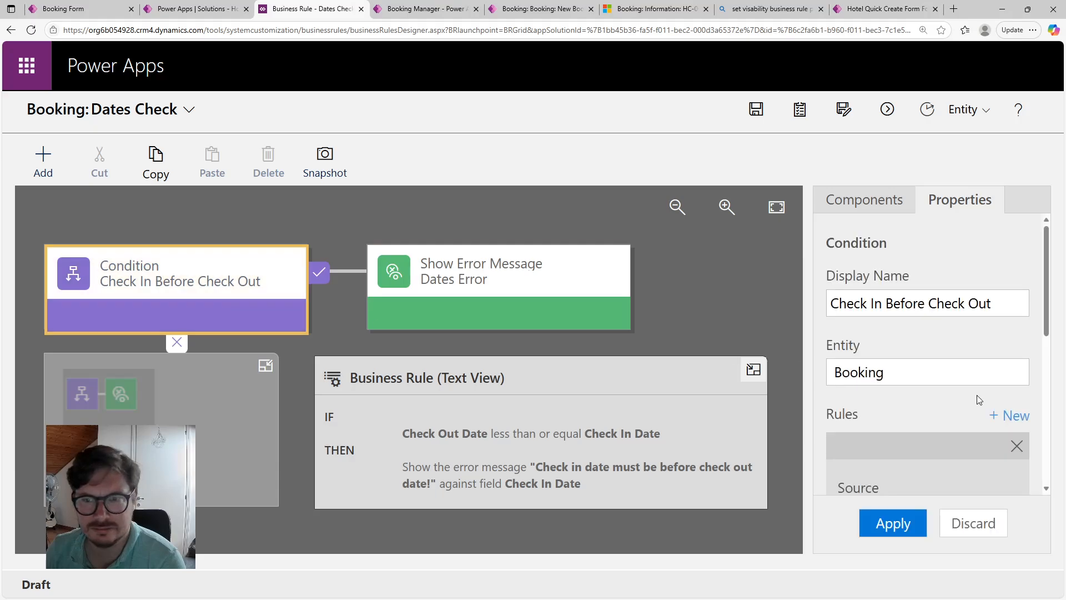
pyautogui.click(1024, 418)
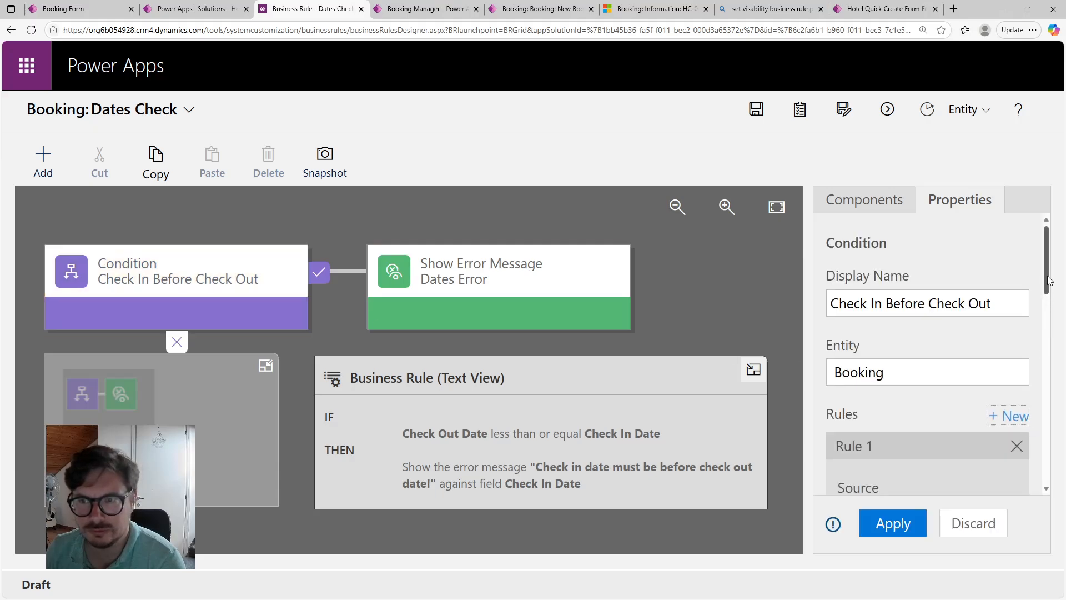
pyautogui.moveTo(1048, 280); pyautogui.dragTo(1049, 332)
pyautogui.scroll(-5, 1032, 366)
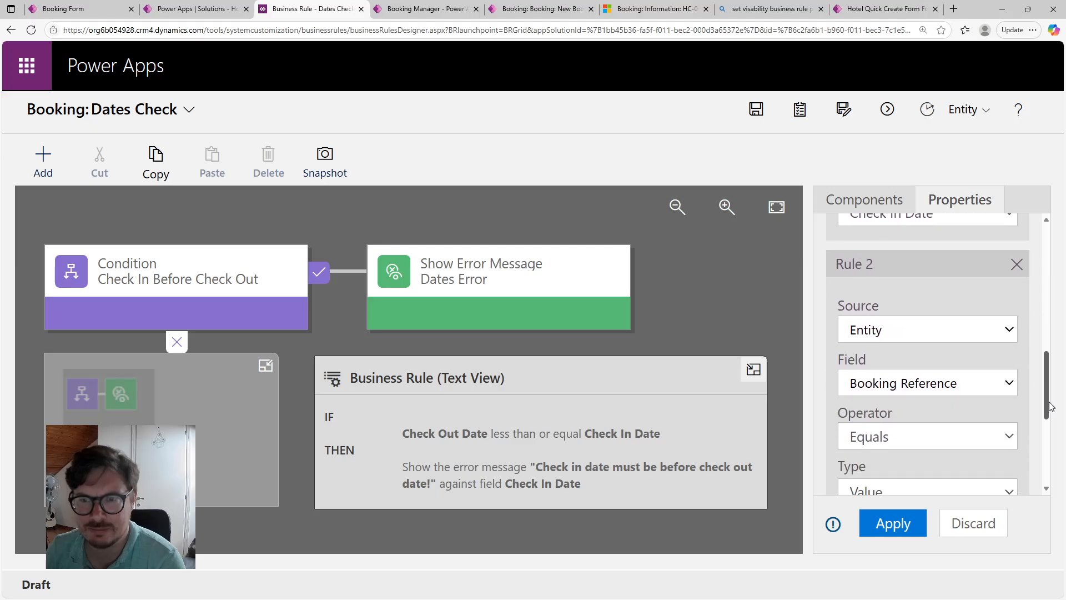
pyautogui.scroll(2, 988, 355)
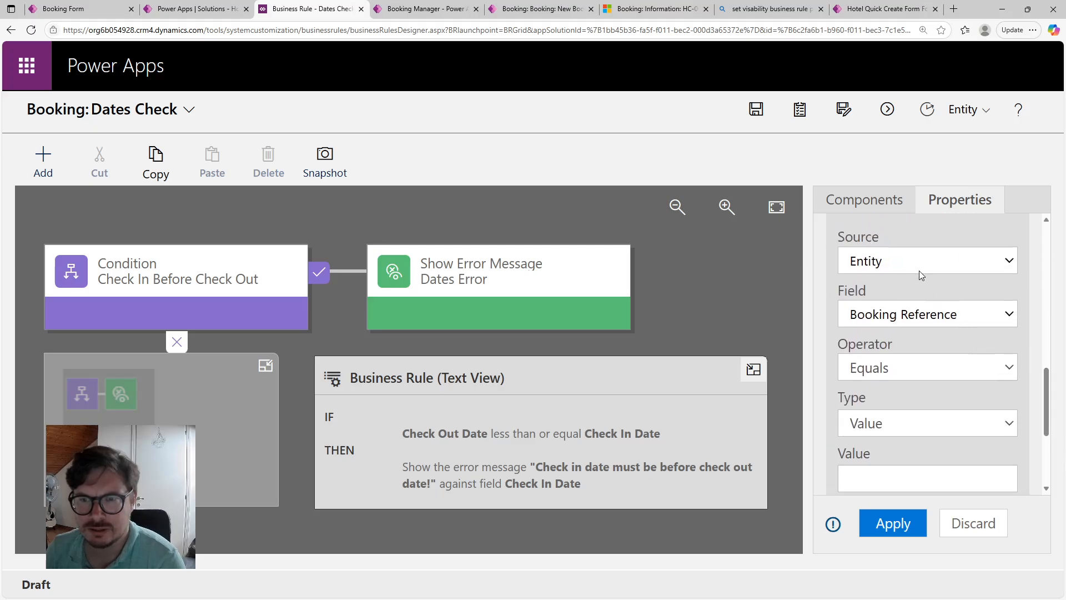
pyautogui.click(947, 306)
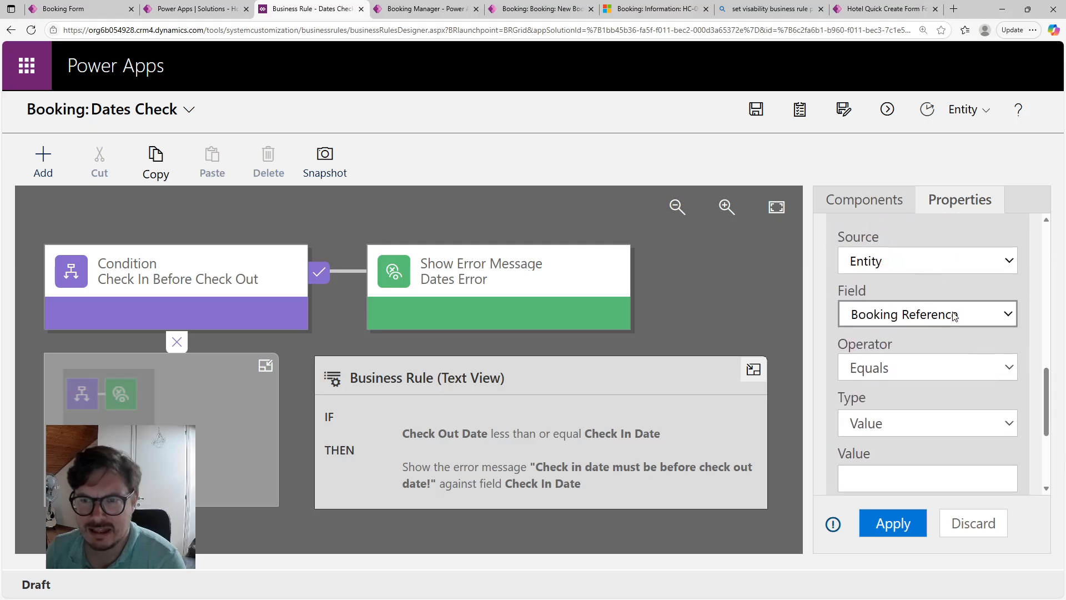
pyautogui.click(922, 35)
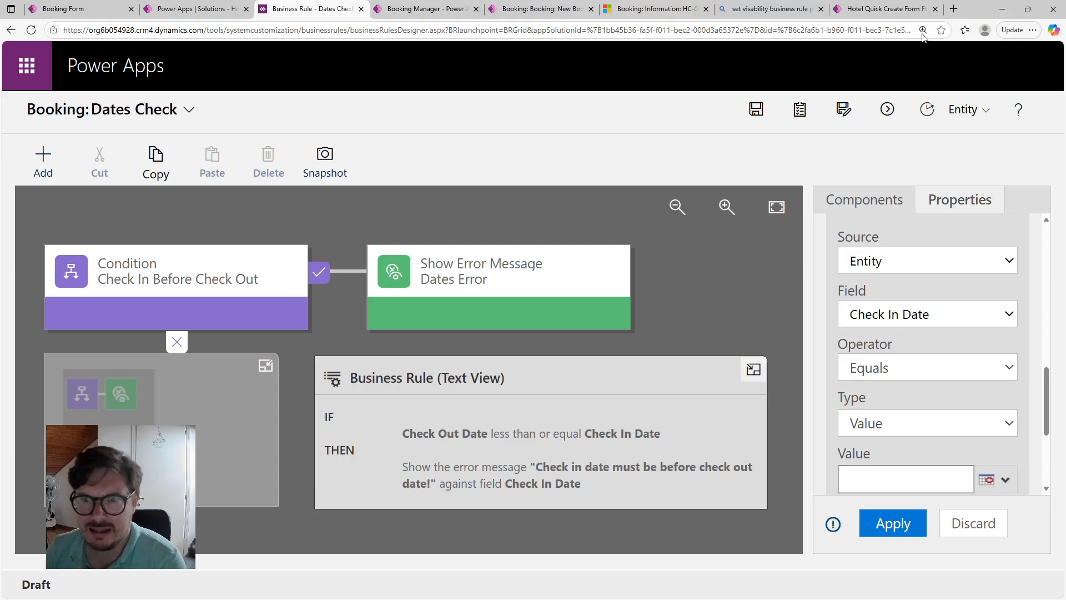
pyautogui.click(902, 372)
pyautogui.click(897, 335)
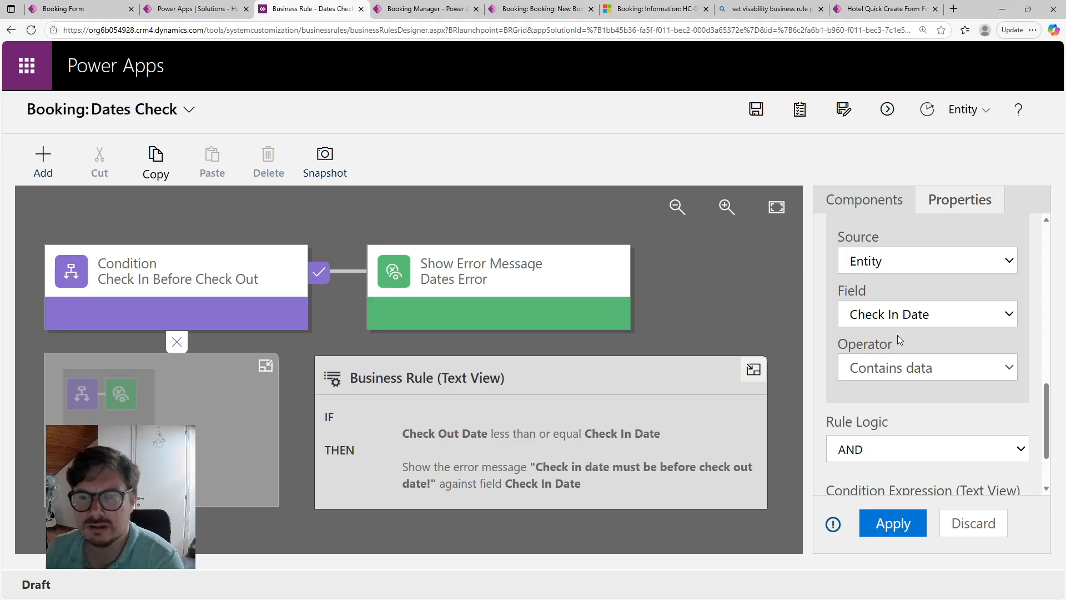
# Add a third rule requiring Check Out Date to contain data, check the combined AND expression, and apply the condition changes.
pyautogui.moveTo(1048, 424); pyautogui.dragTo(1009, 304)
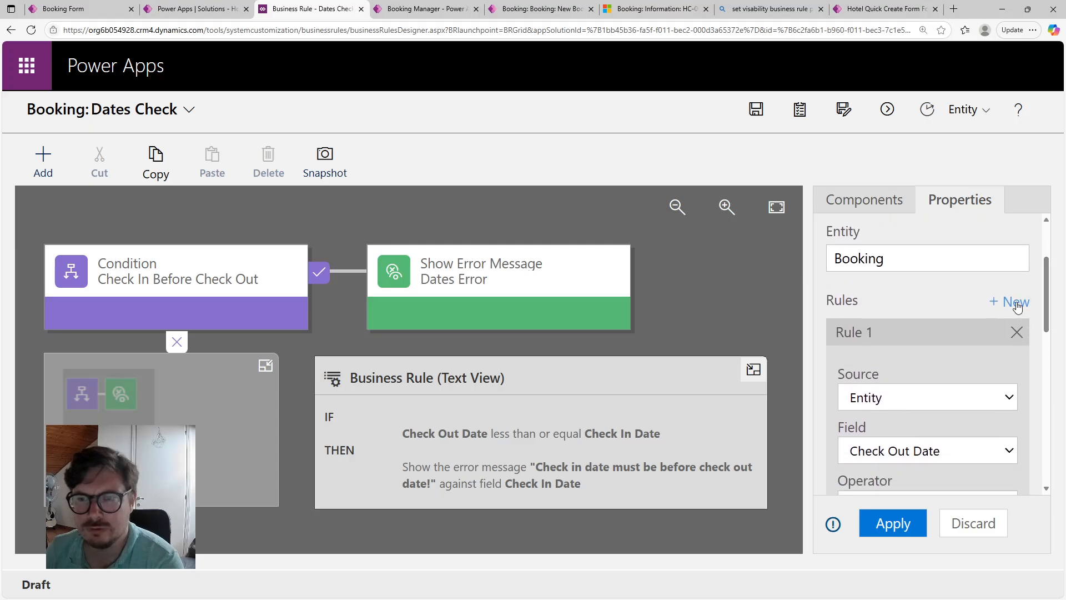
pyautogui.click(1016, 306)
pyautogui.moveTo(1046, 294); pyautogui.dragTo(1046, 415)
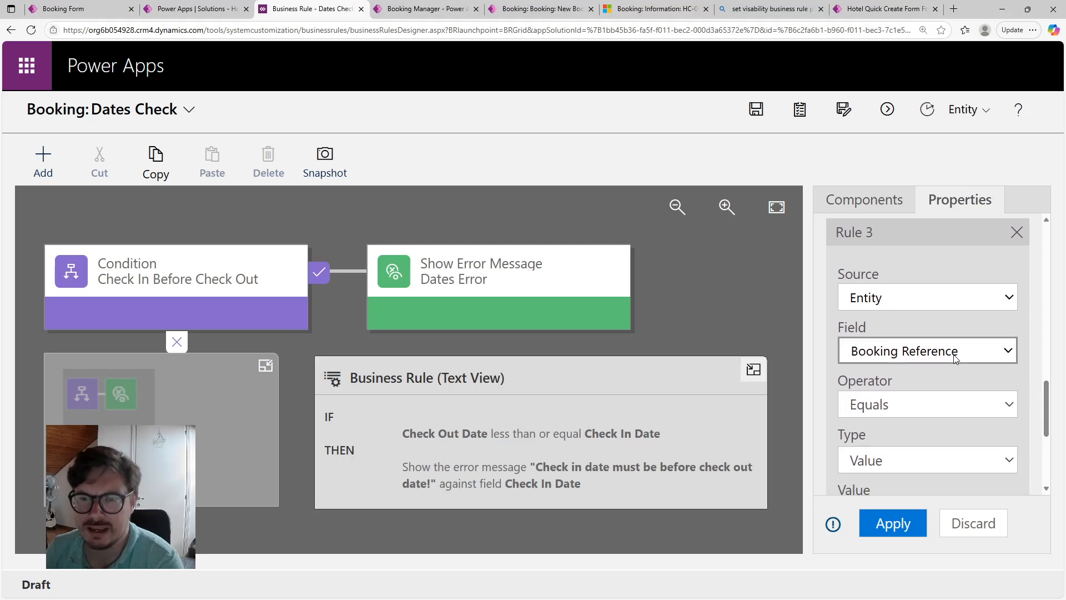
pyautogui.click(925, 43)
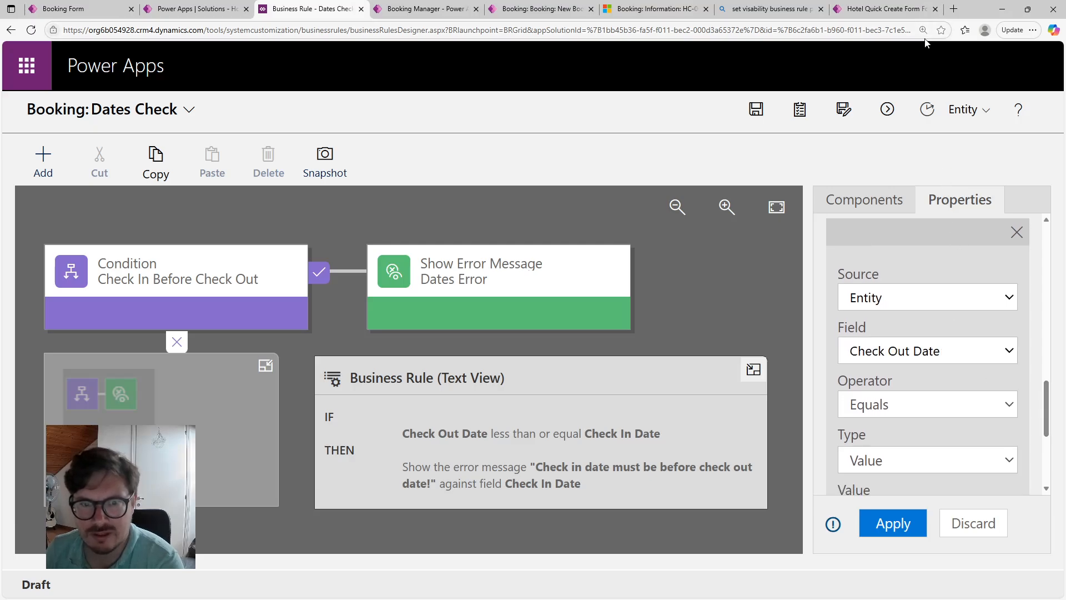
pyautogui.click(911, 375)
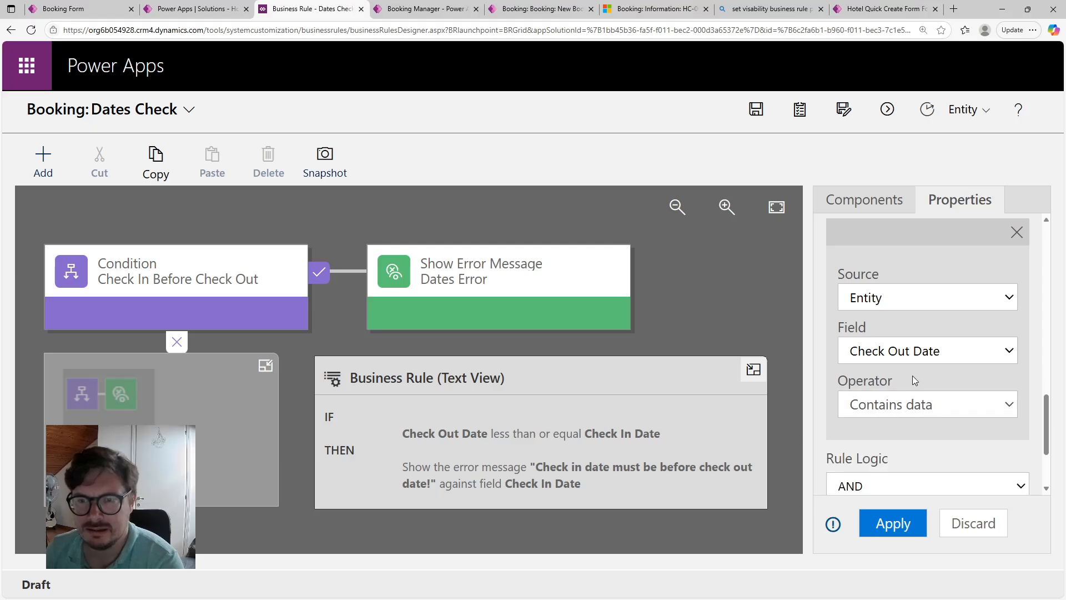
pyautogui.moveTo(1043, 419); pyautogui.dragTo(1035, 447)
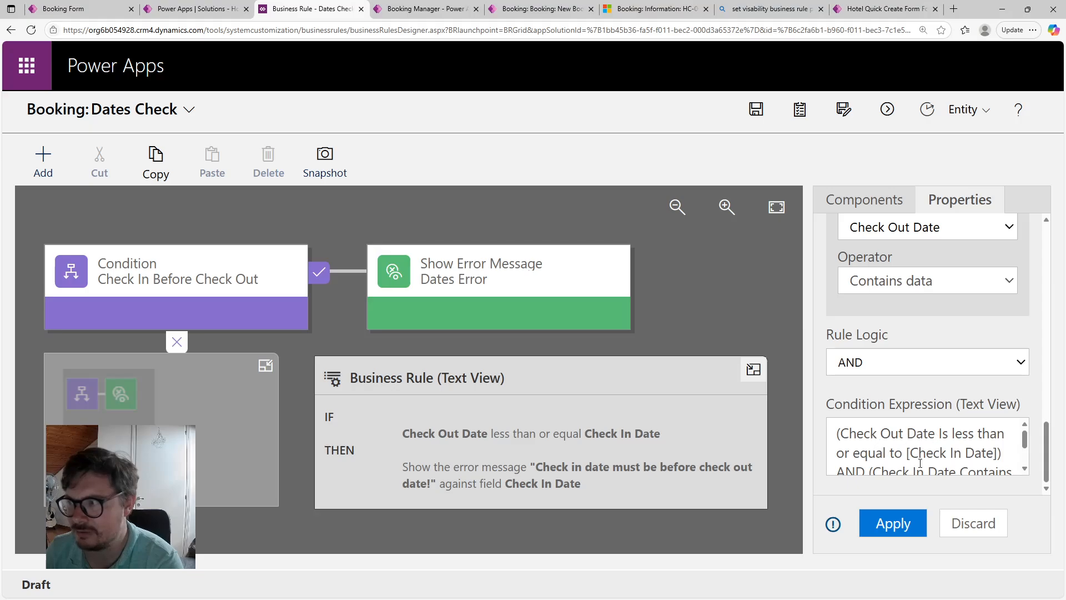
pyautogui.scroll(-2, 919, 462)
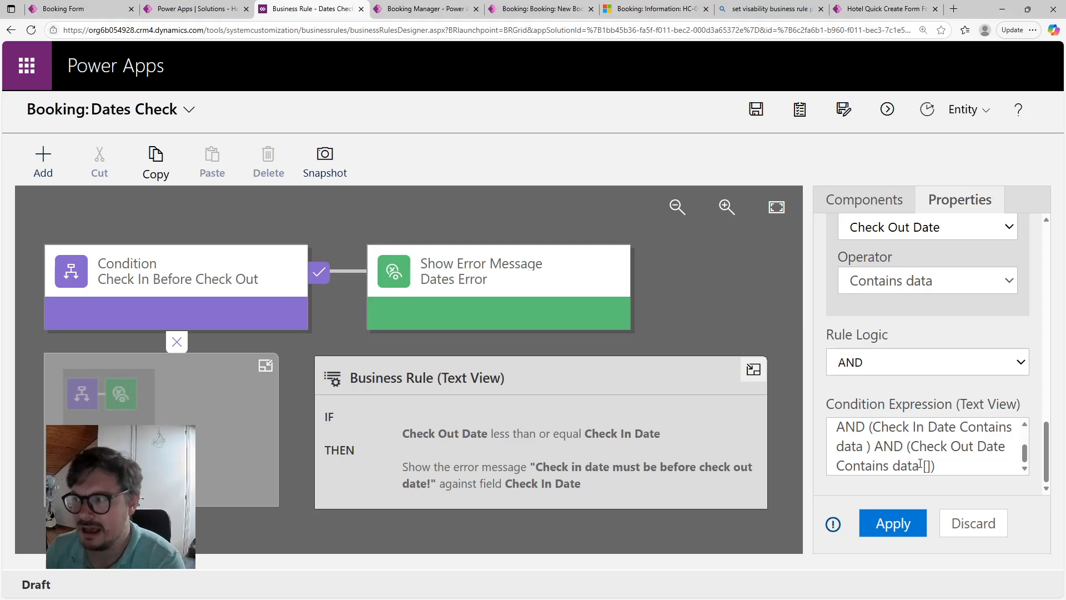
pyautogui.scroll(3, 920, 462)
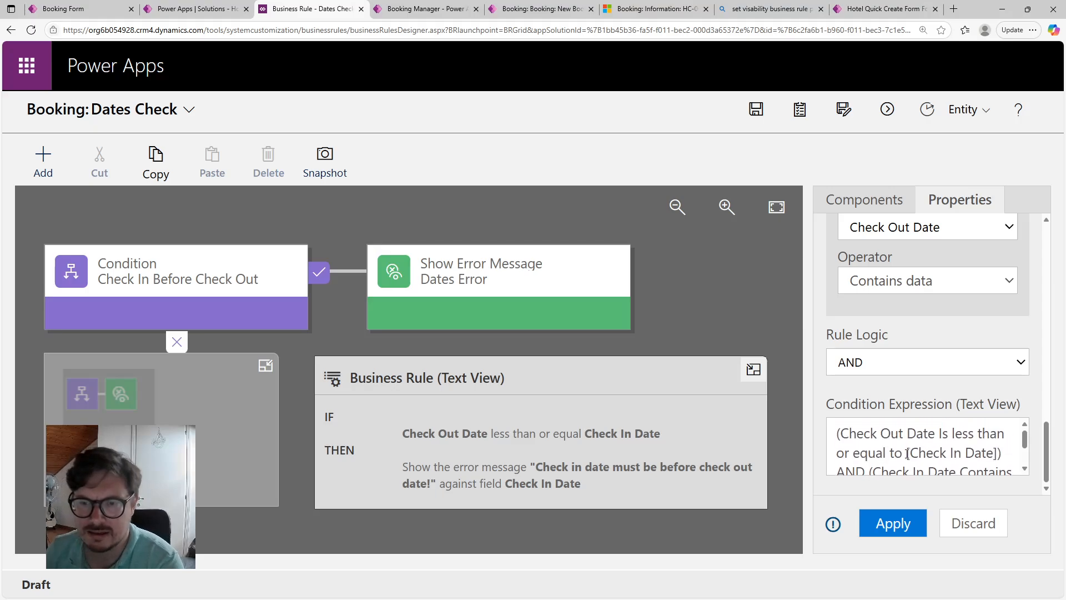
pyautogui.click(886, 529)
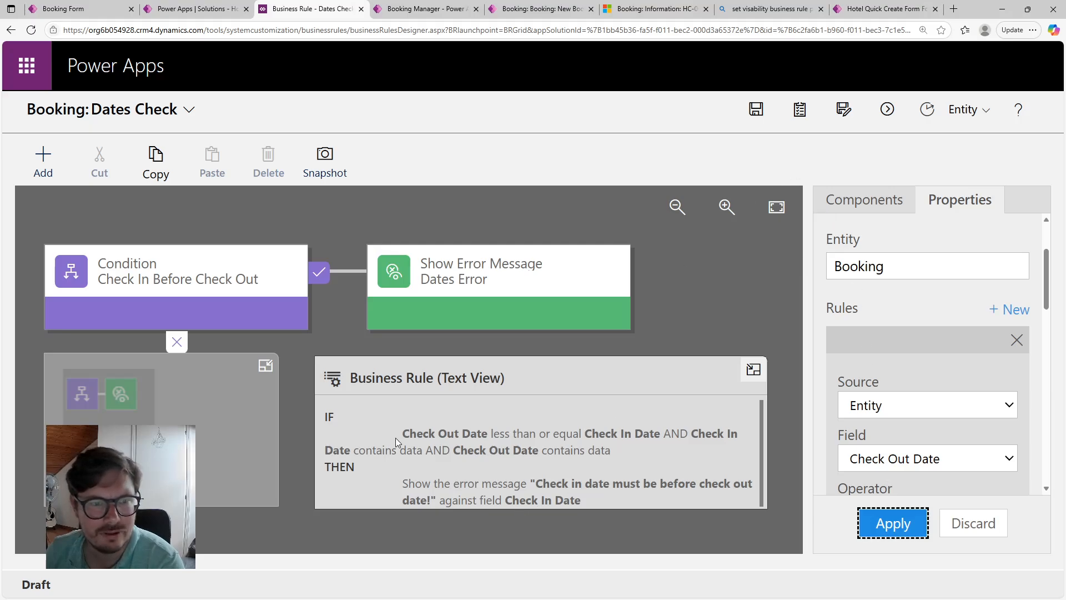
# Save the Dates Check business rule and activate it.
pyautogui.click(757, 111)
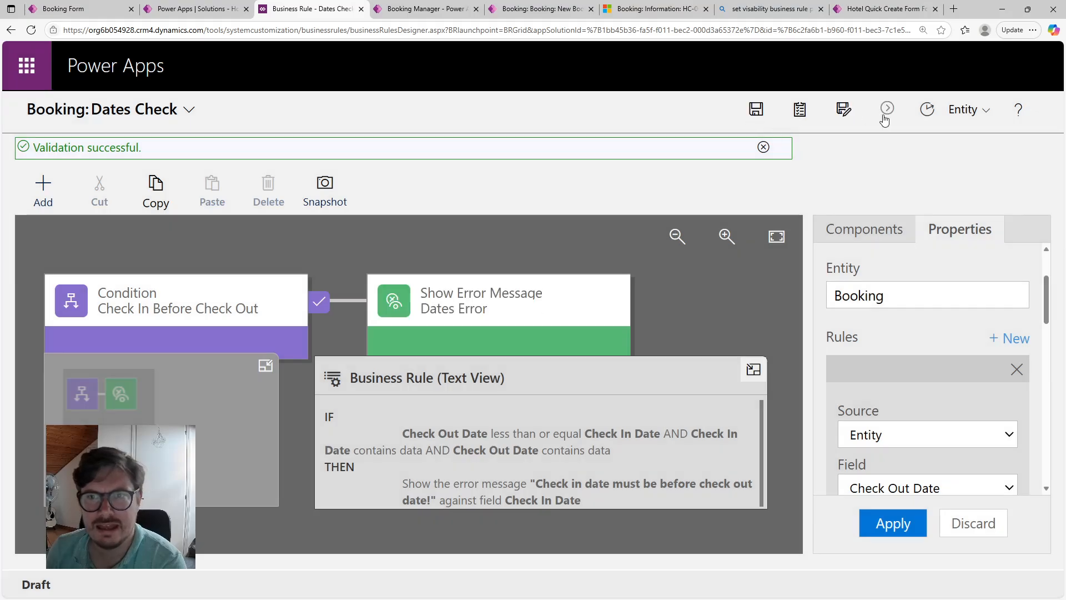
pyautogui.click(884, 121)
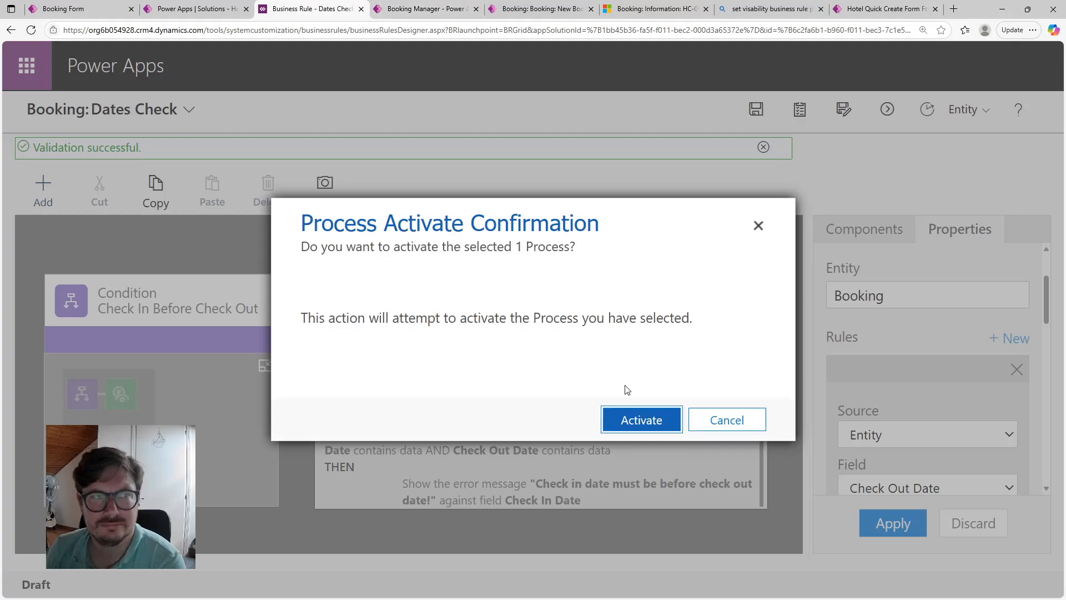
pyautogui.click(654, 428)
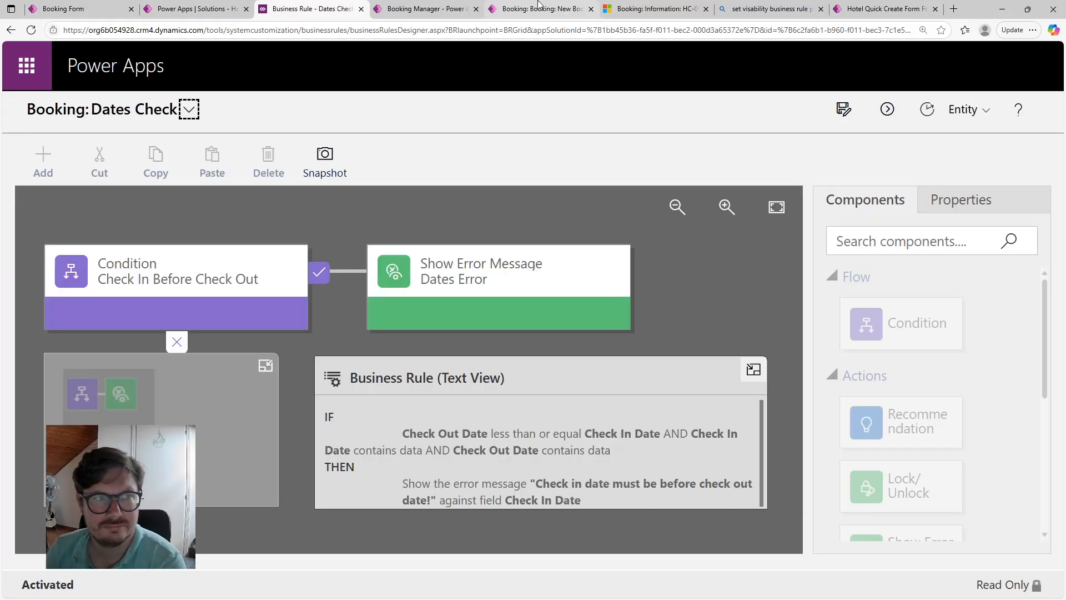
# Reload the new booking form in Booking Manager and set Check In Date to 7/15/2025 and Check Out Date to 7/13/2025.
pyautogui.click(538, 5)
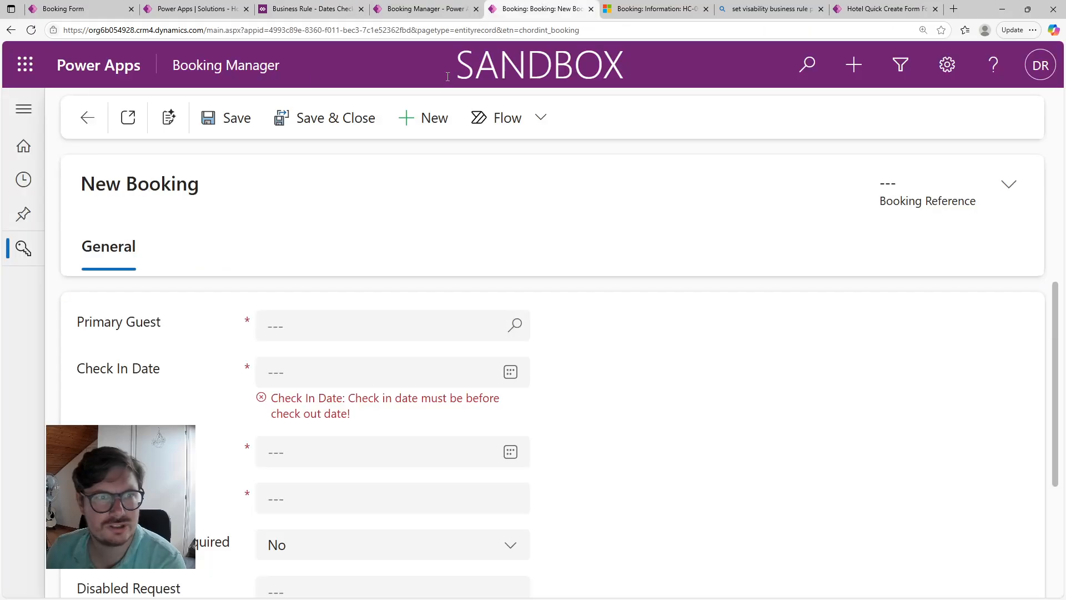
pyautogui.click(25, 32)
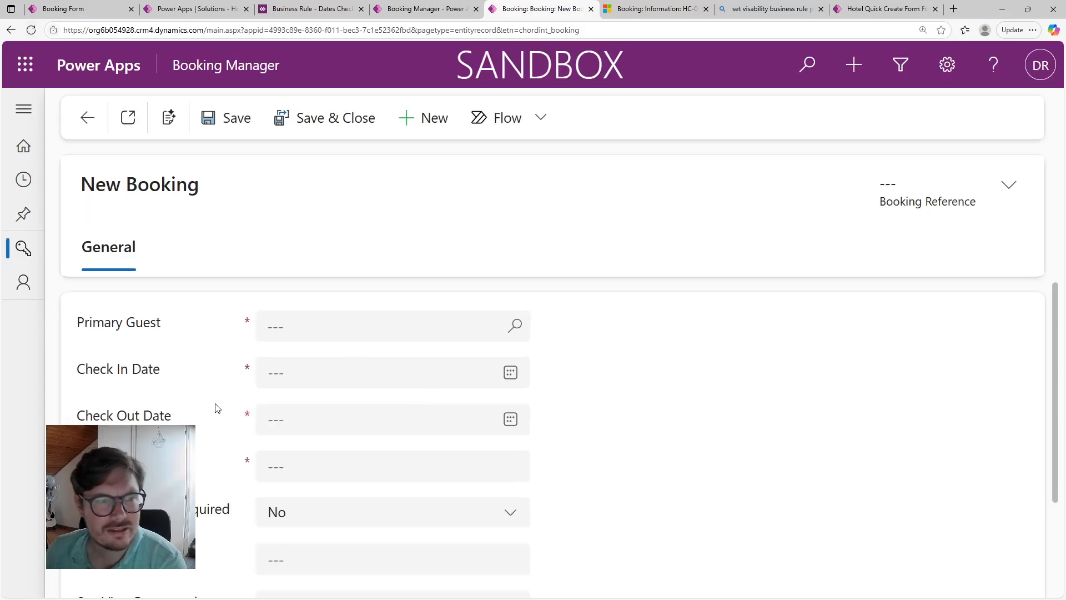
pyautogui.scroll(-1, 215, 327)
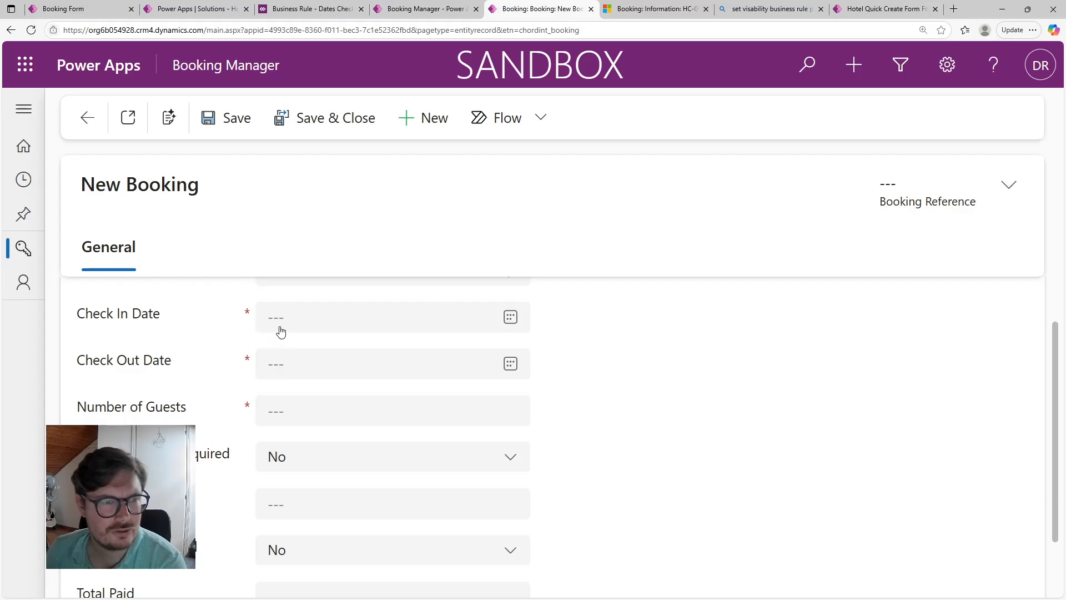
pyautogui.click(280, 330)
pyautogui.click(336, 472)
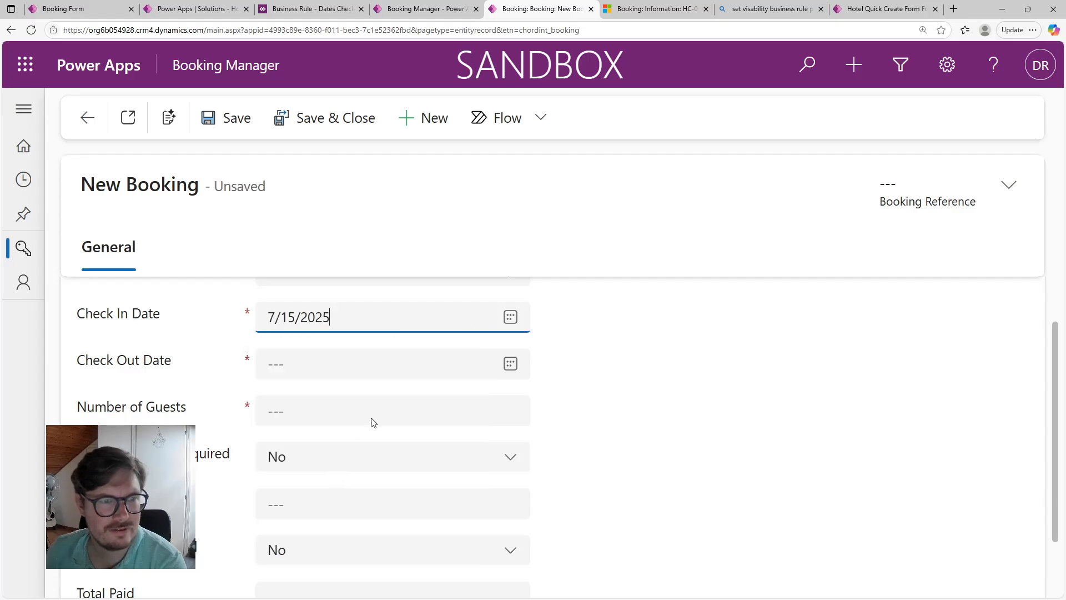
pyautogui.click(509, 364)
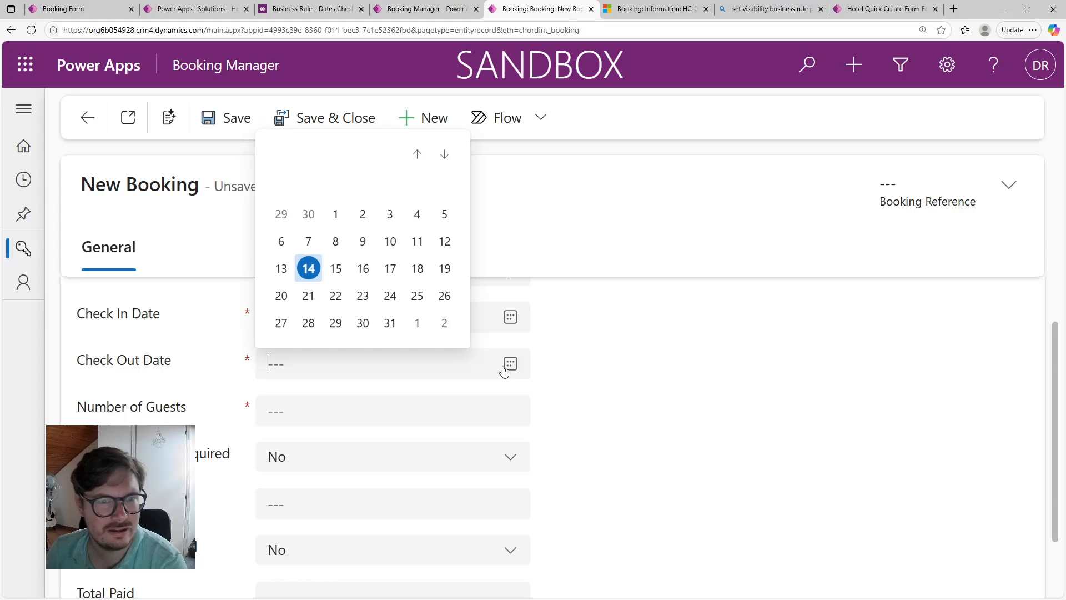
pyautogui.click(282, 268)
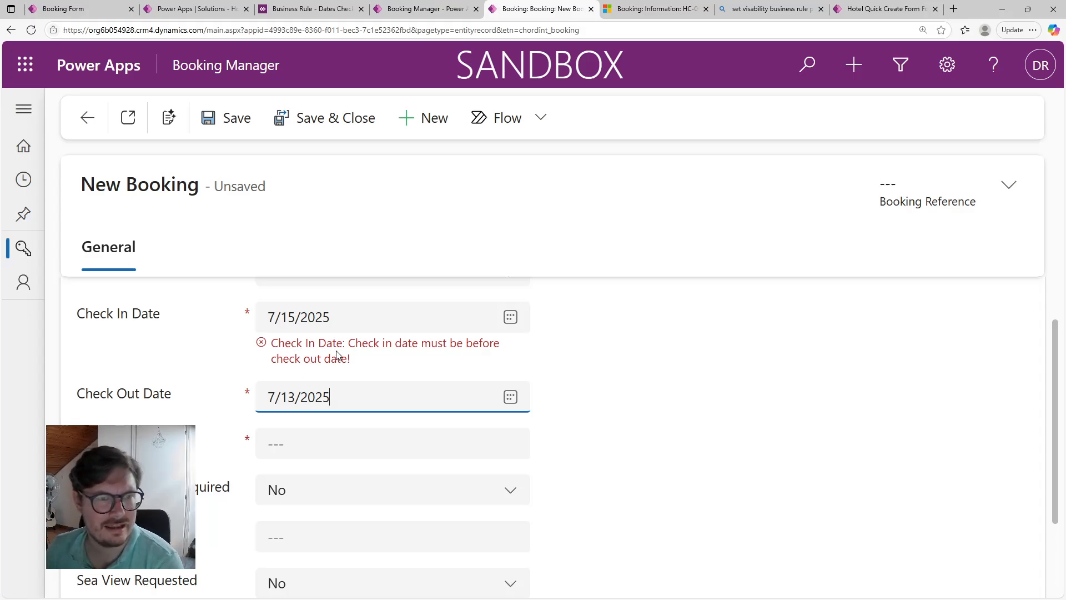
# Try to save the booking with the invalid dates, filling in the recent primary guest and 1 as the number of guests.
pyautogui.click(217, 128)
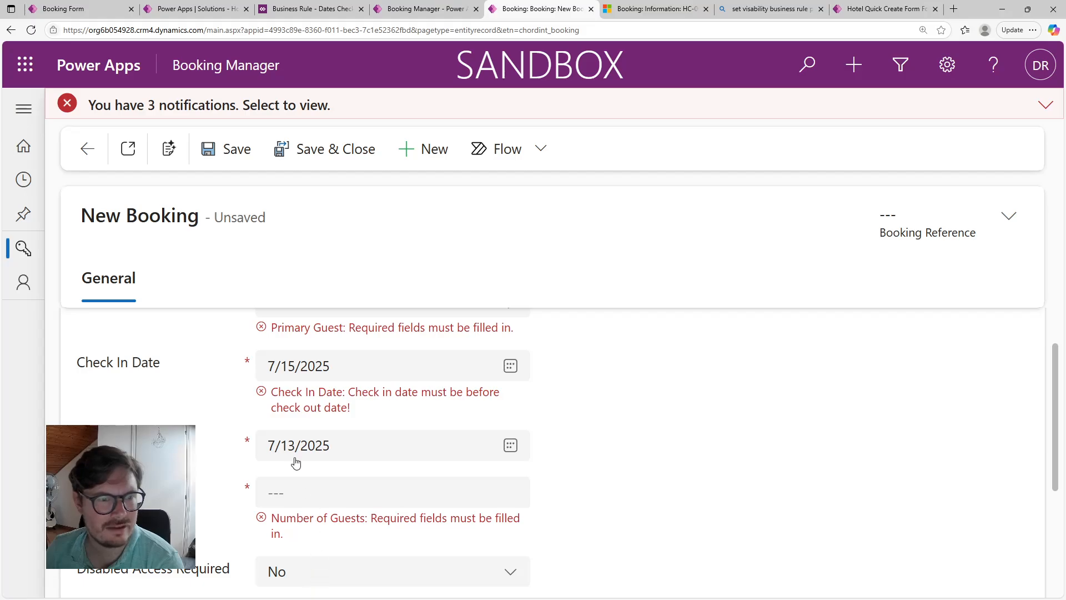
pyautogui.scroll(1, 354, 423)
pyautogui.click(316, 361)
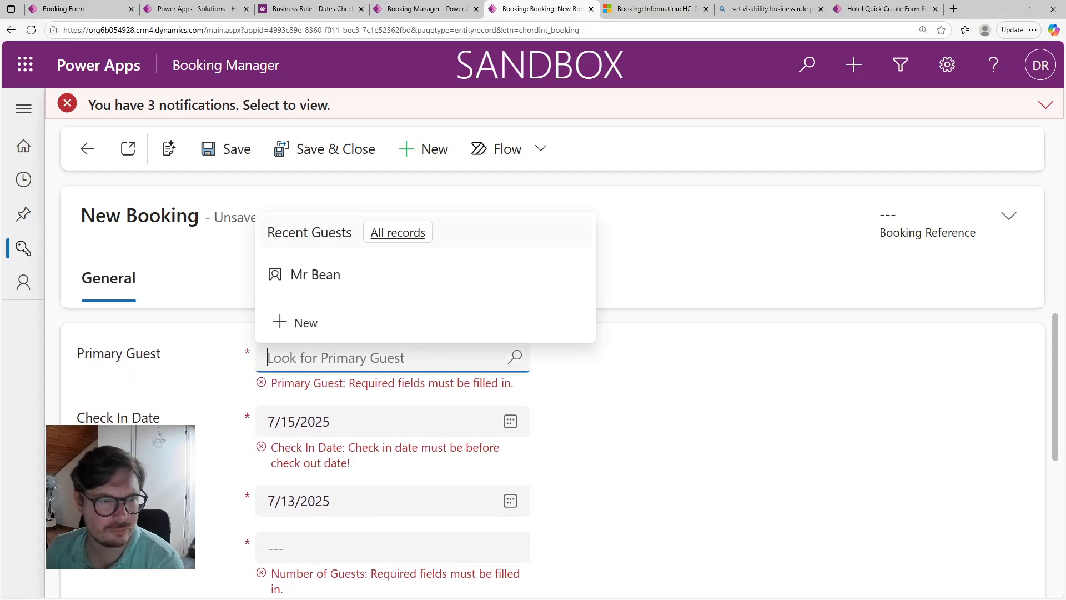
pyautogui.click(301, 280)
pyautogui.click(279, 527)
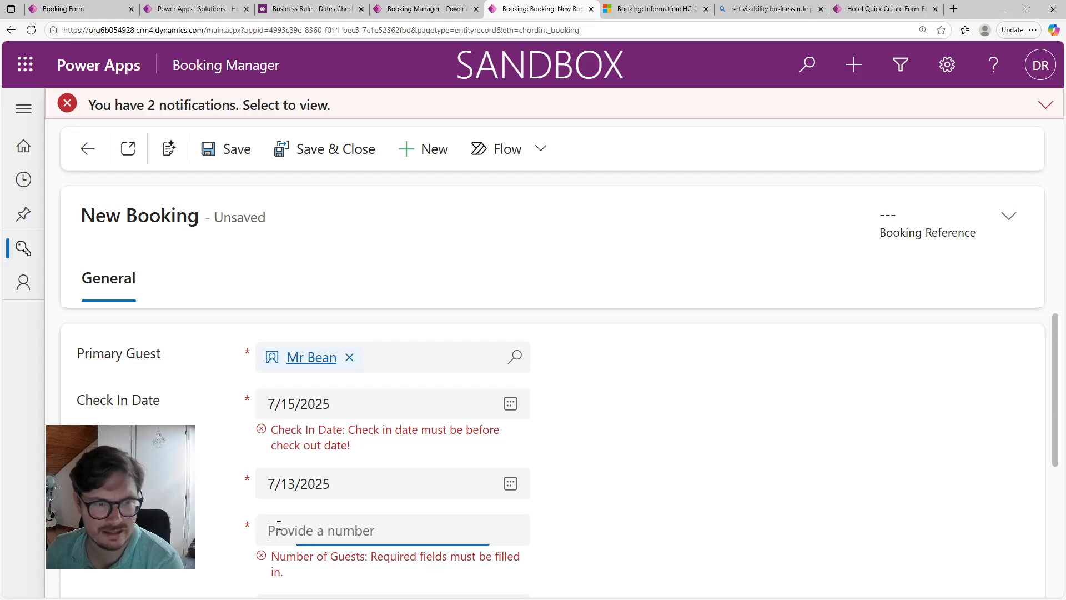
pyautogui.write('1')
pyautogui.click(244, 467)
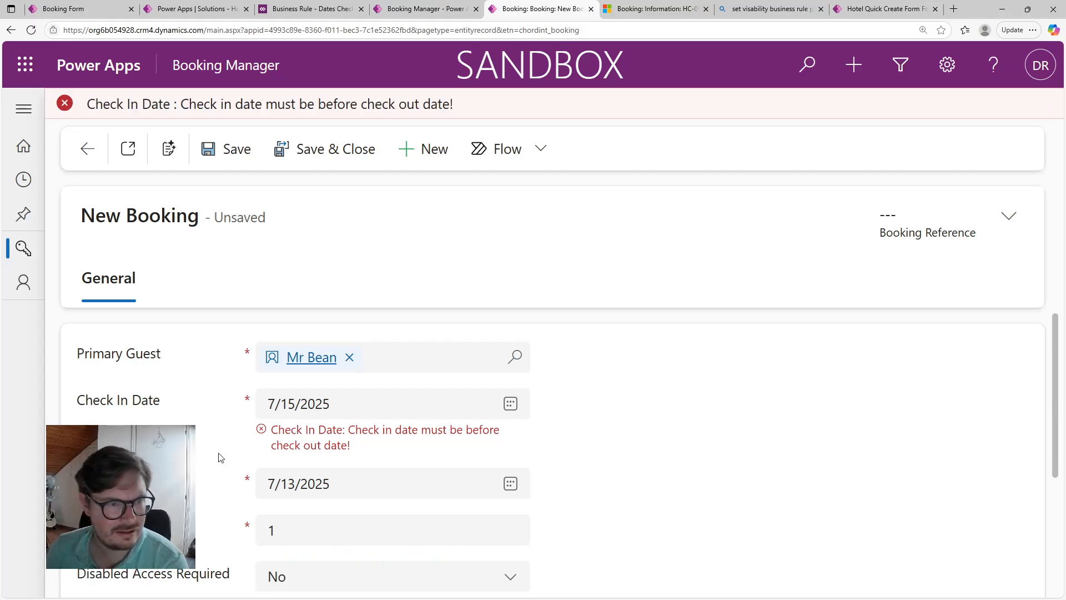
pyautogui.scroll(-3, 222, 455)
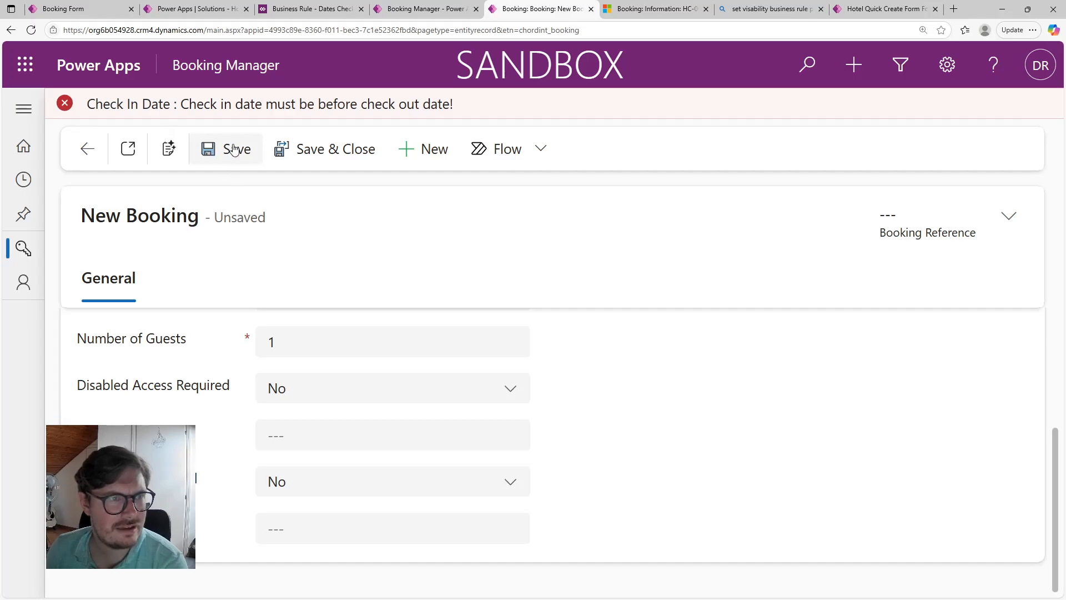
pyautogui.click(214, 150)
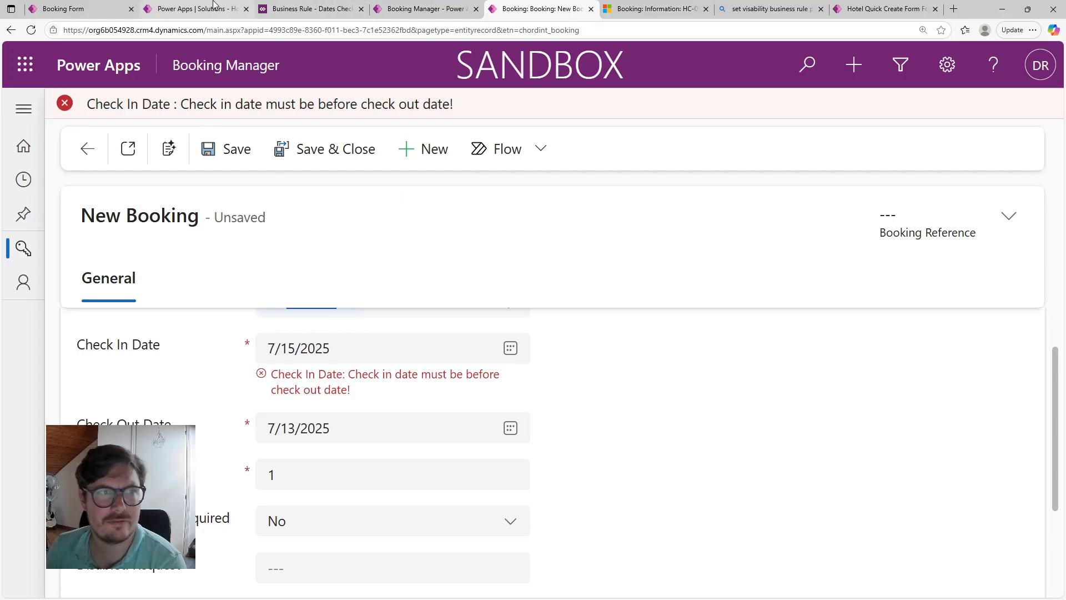
# Close the Dates Check rule, finish editing in the Hotel California solution, and create a new business rule for the Booking table.
pyautogui.click(289, 7)
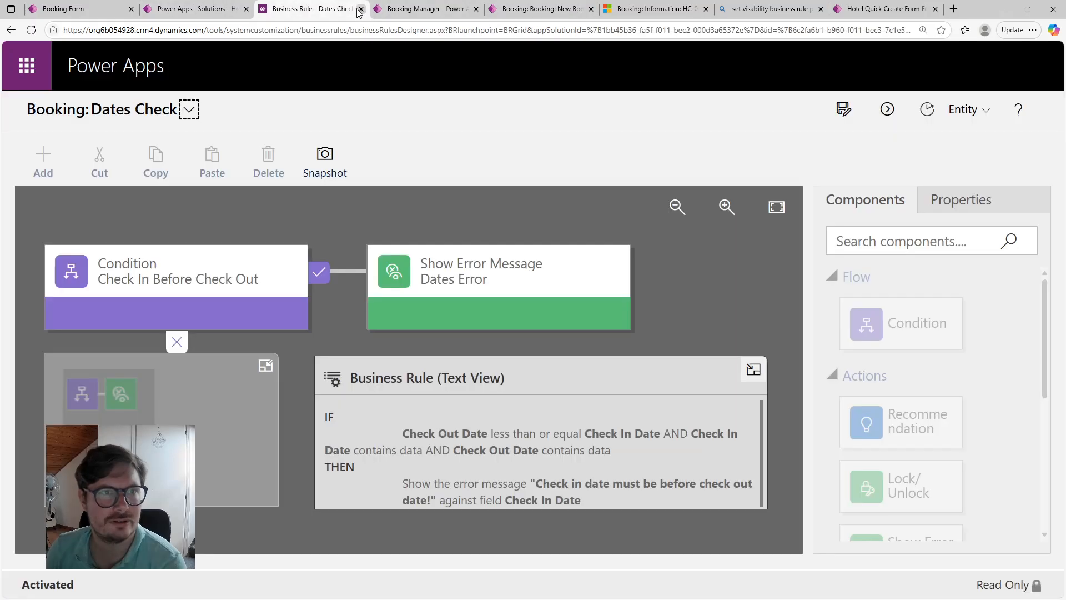
pyautogui.click(360, 9)
pyautogui.click(211, 8)
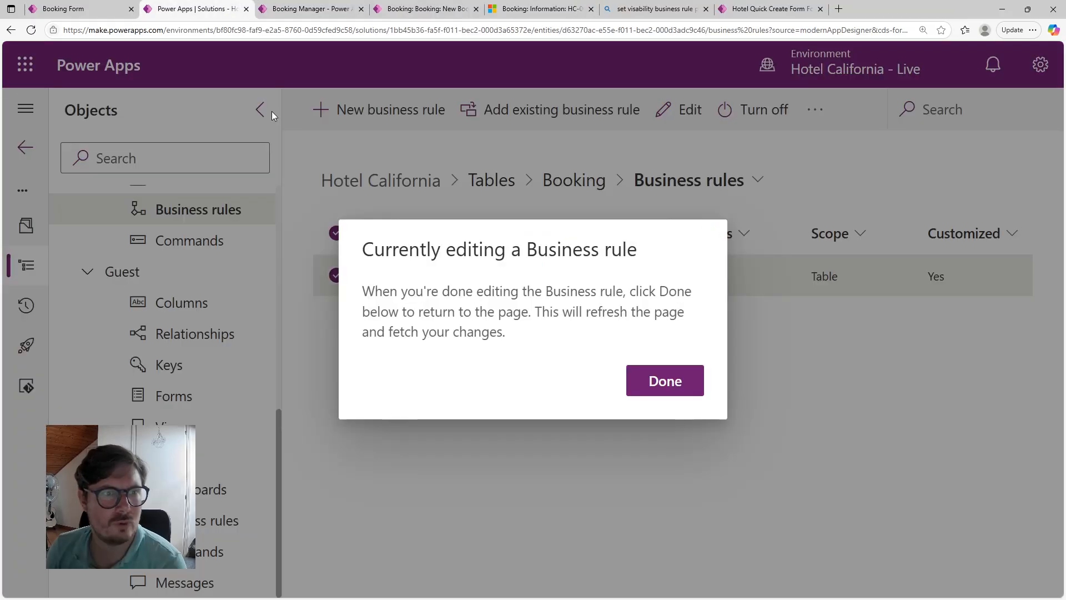
pyautogui.click(666, 380)
pyautogui.click(361, 123)
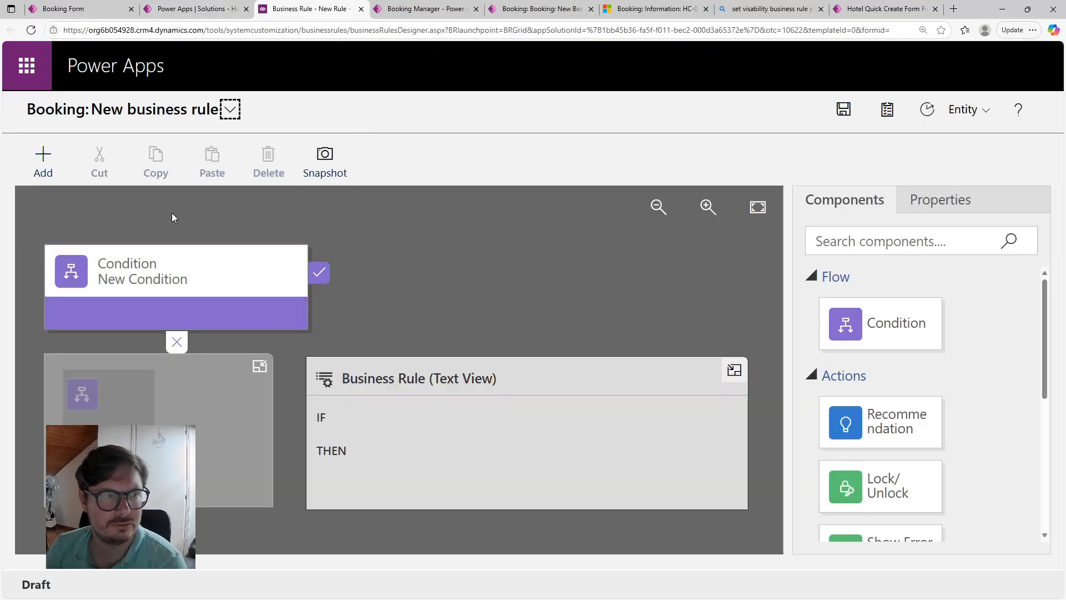
# Configure the rule's condition to check that Total Paid does not contain data, and apply it.
pyautogui.click(161, 266)
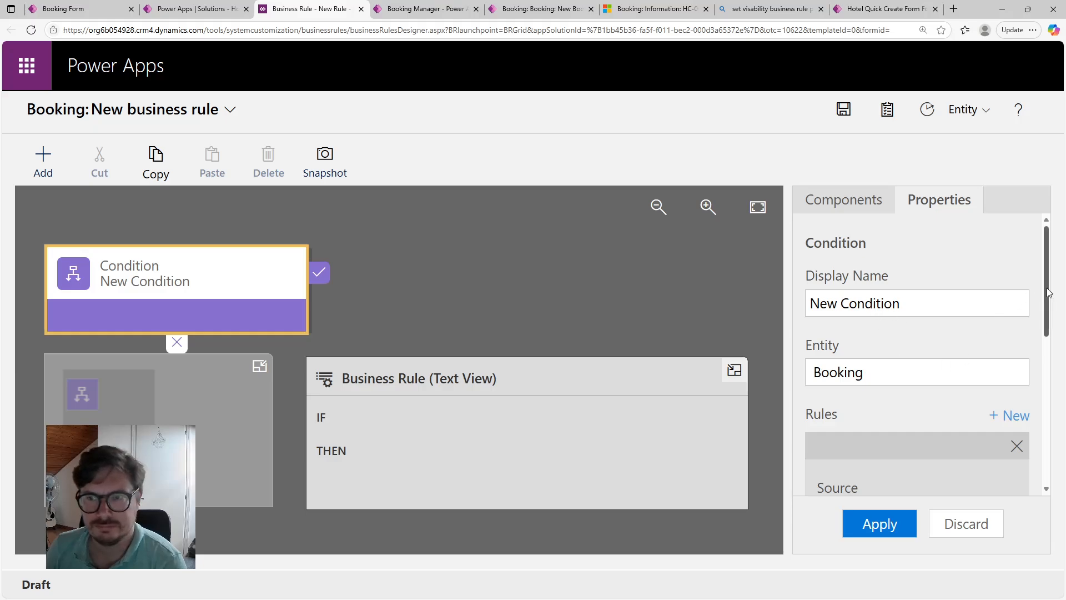
pyautogui.moveTo(1047, 288); pyautogui.dragTo(1042, 328)
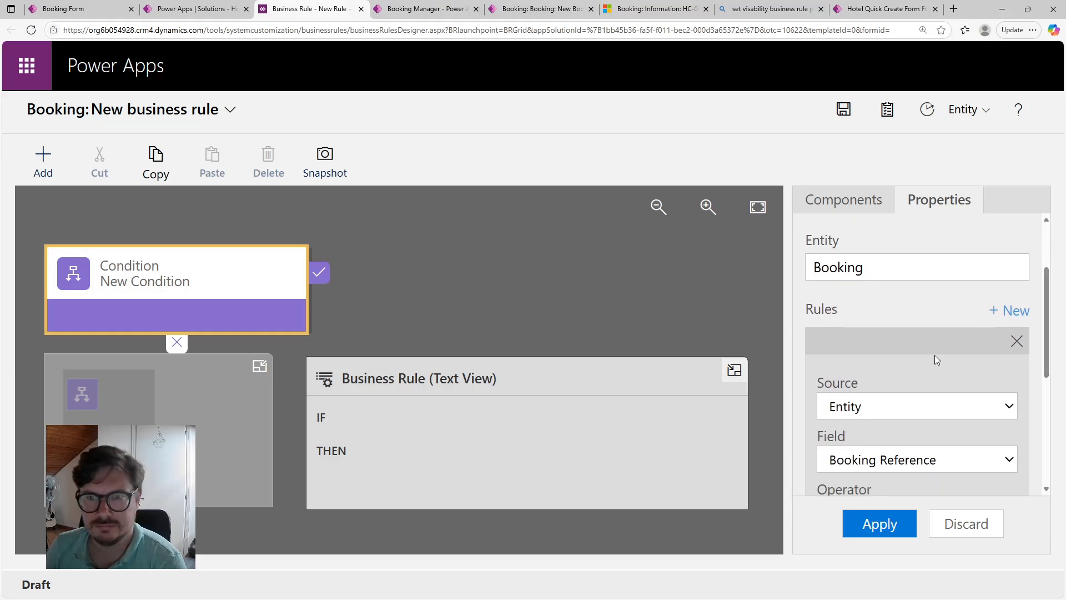
pyautogui.moveTo(1048, 303); pyautogui.dragTo(1048, 355)
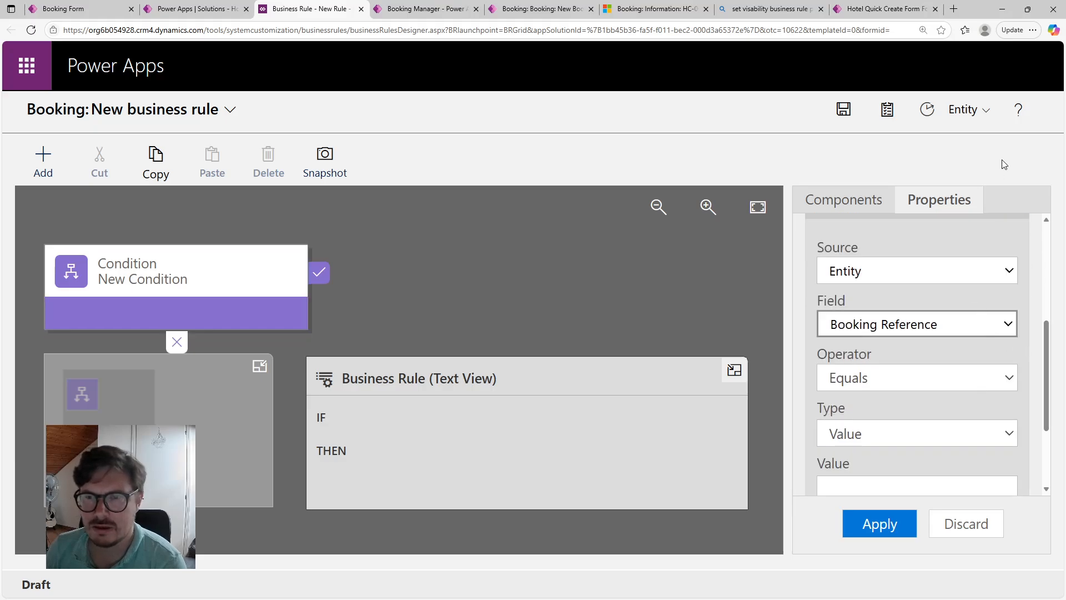
pyautogui.click(961, 276)
pyautogui.click(893, 368)
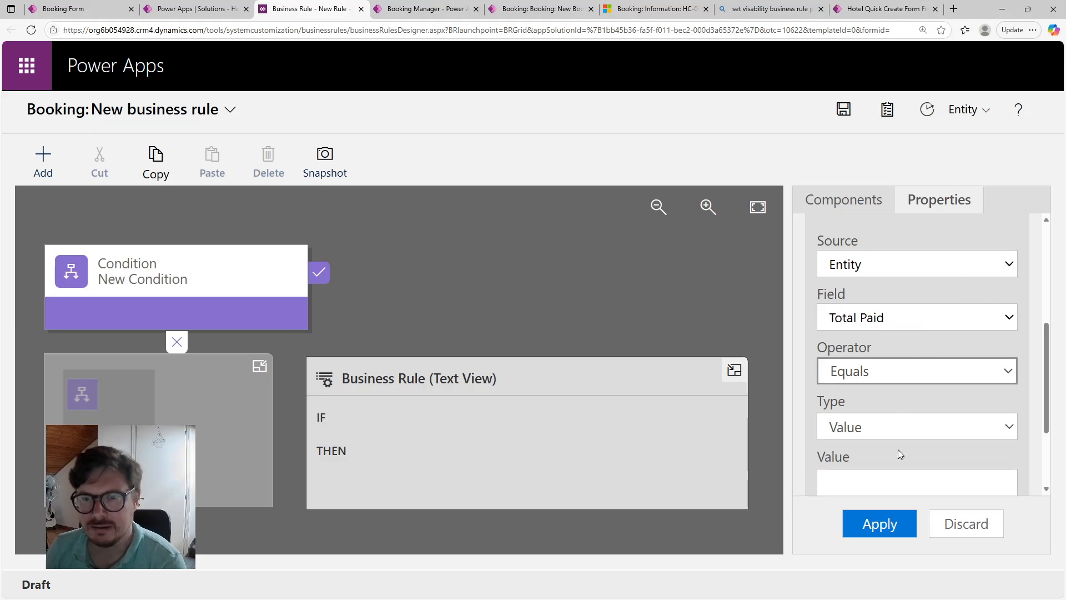
pyautogui.click(894, 534)
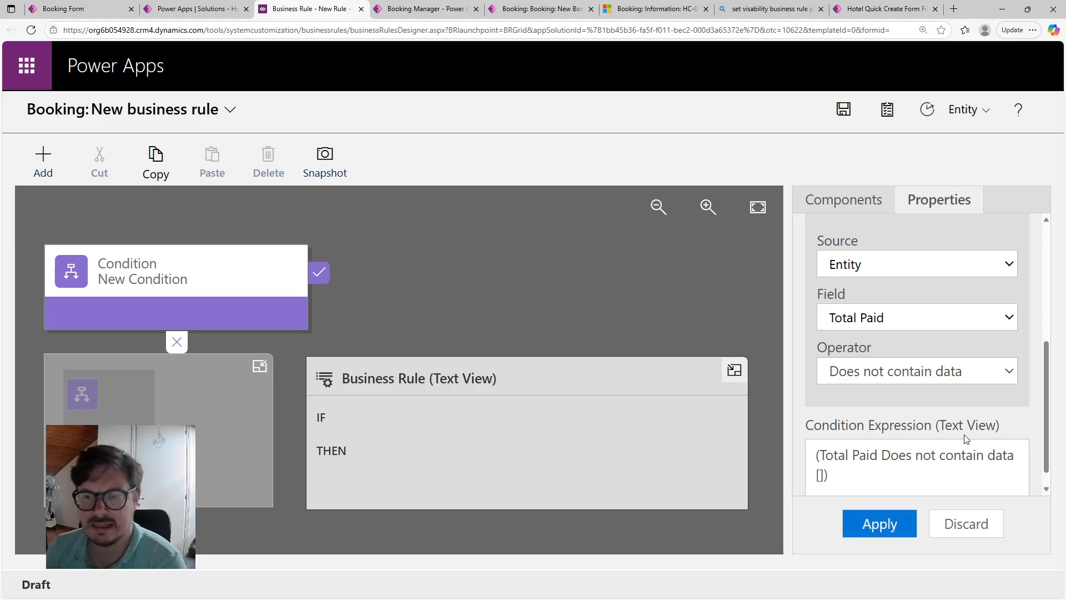
pyautogui.click(865, 525)
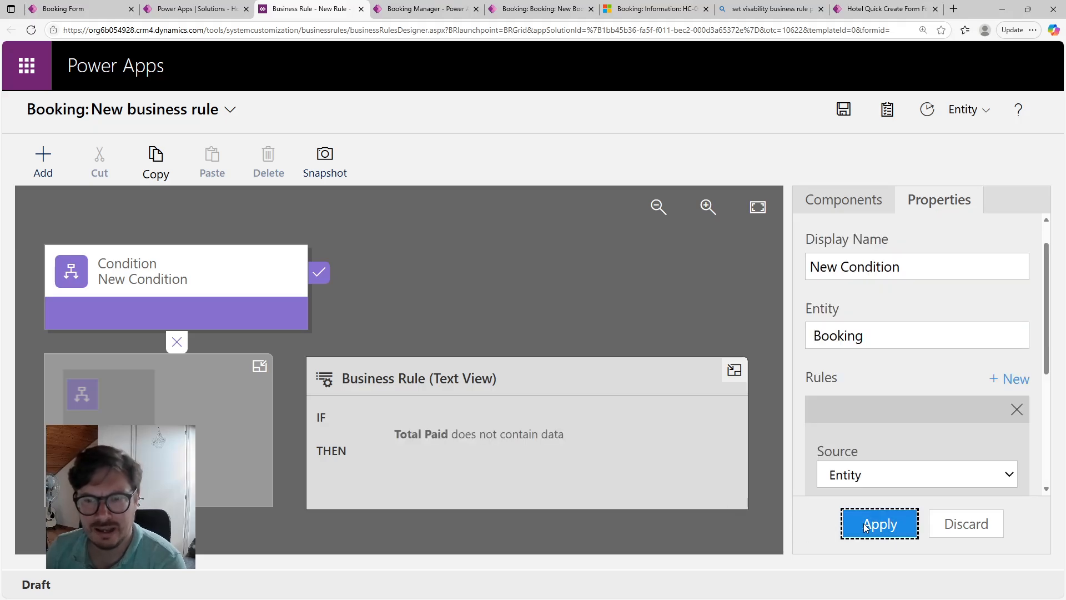
# Add a Set Field Value action to the true branch of the condition.
pyautogui.click(866, 188)
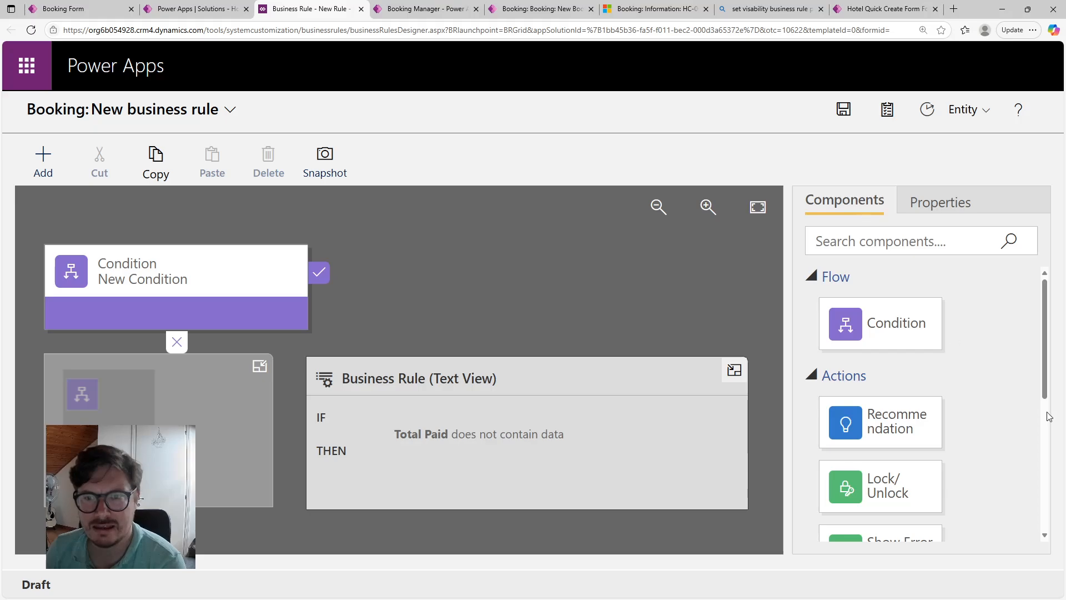
pyautogui.moveTo(1037, 314); pyautogui.dragTo(1035, 417)
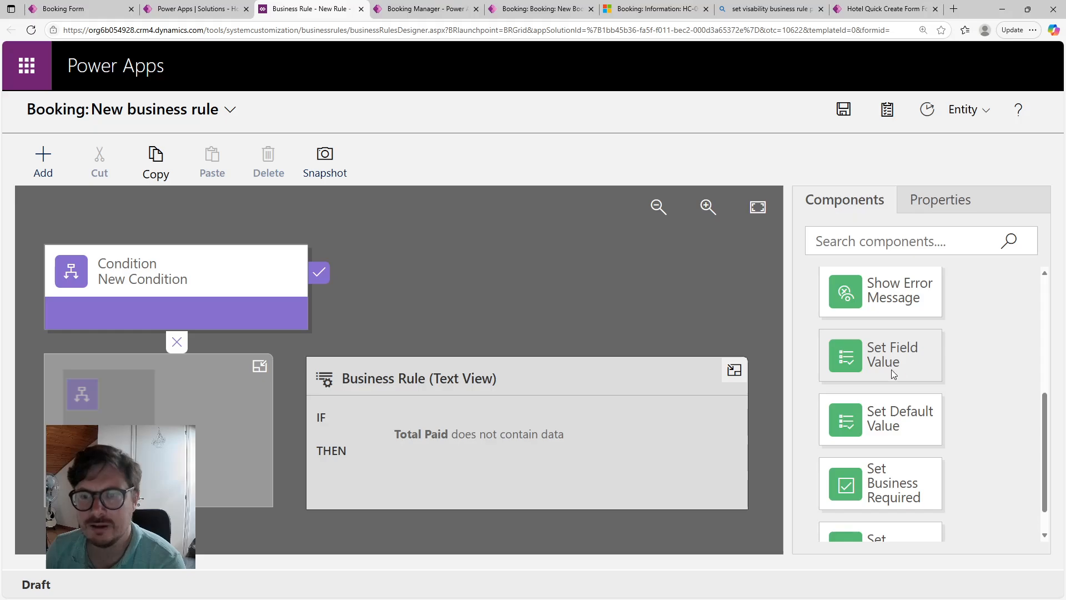
pyautogui.moveTo(891, 368); pyautogui.dragTo(944, 361)
pyautogui.moveTo(1041, 428); pyautogui.dragTo(1040, 315)
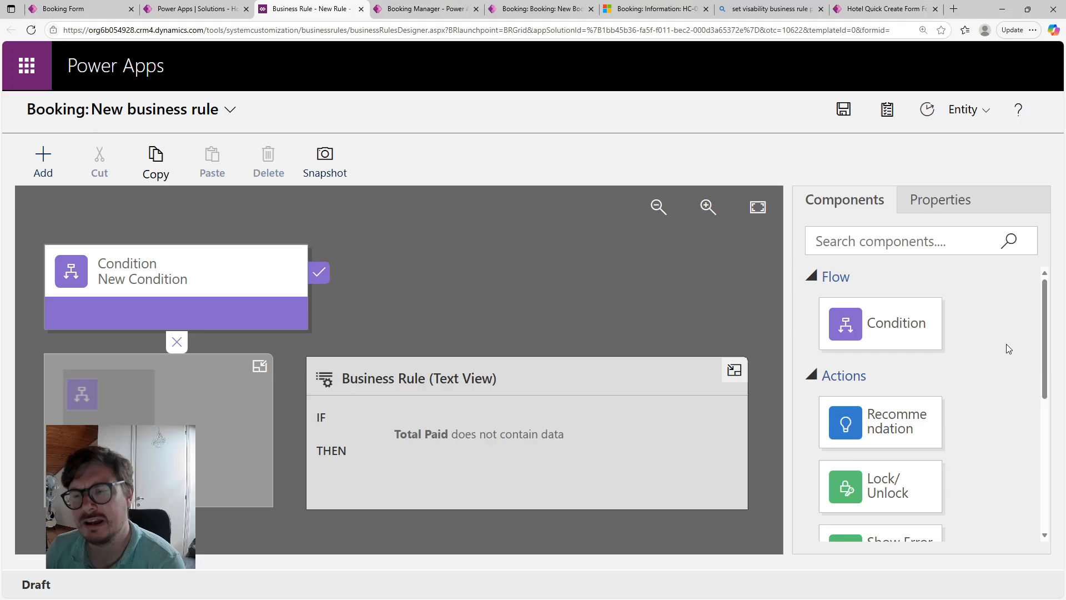
pyautogui.moveTo(1045, 311); pyautogui.dragTo(1046, 351)
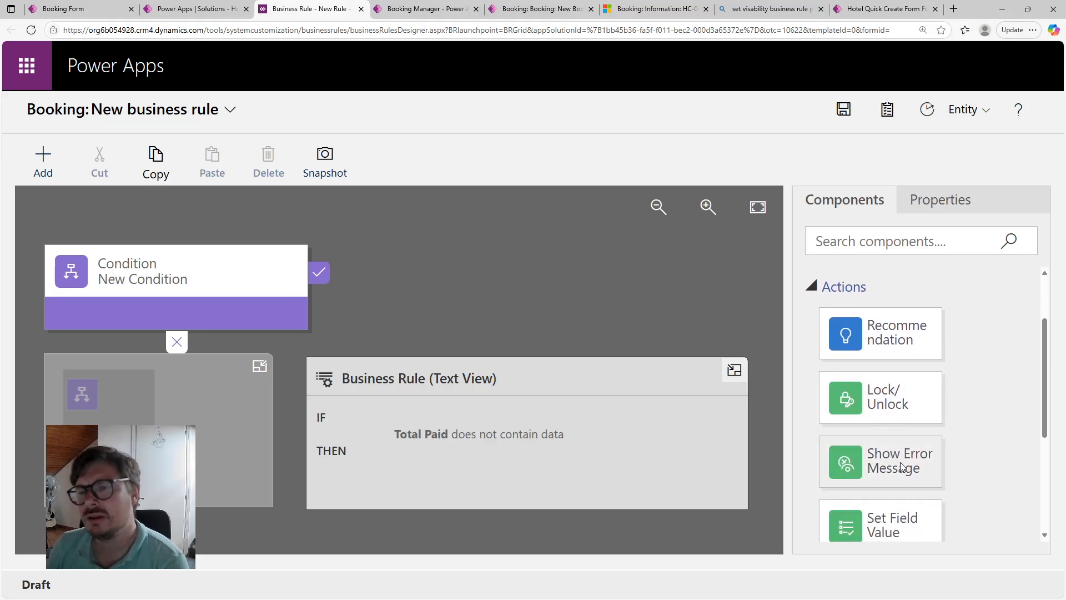
pyautogui.moveTo(1043, 366); pyautogui.dragTo(1040, 431)
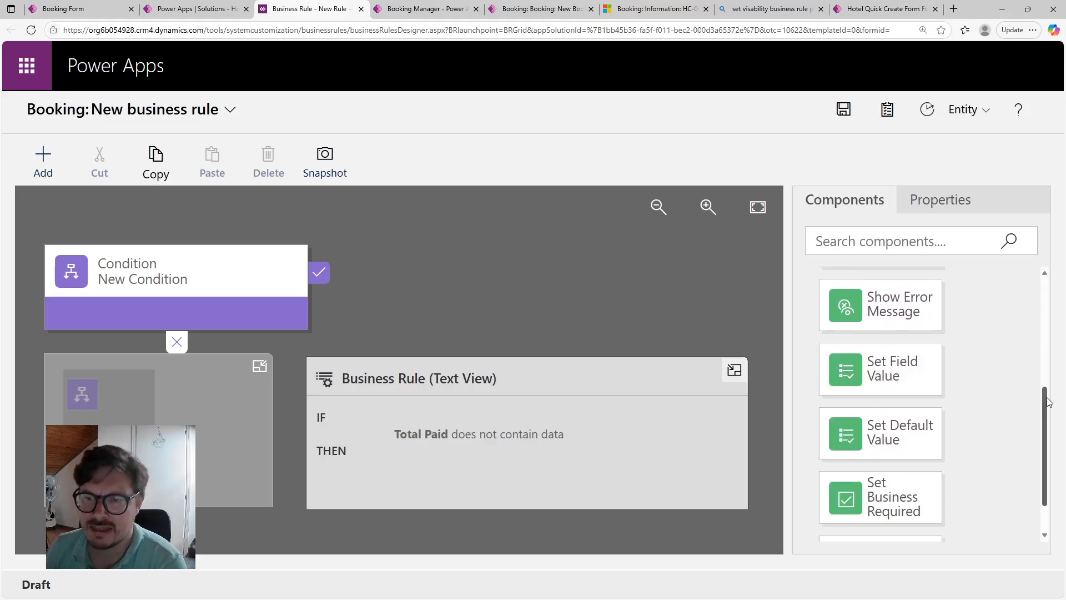
pyautogui.moveTo(1048, 404); pyautogui.dragTo(1028, 392)
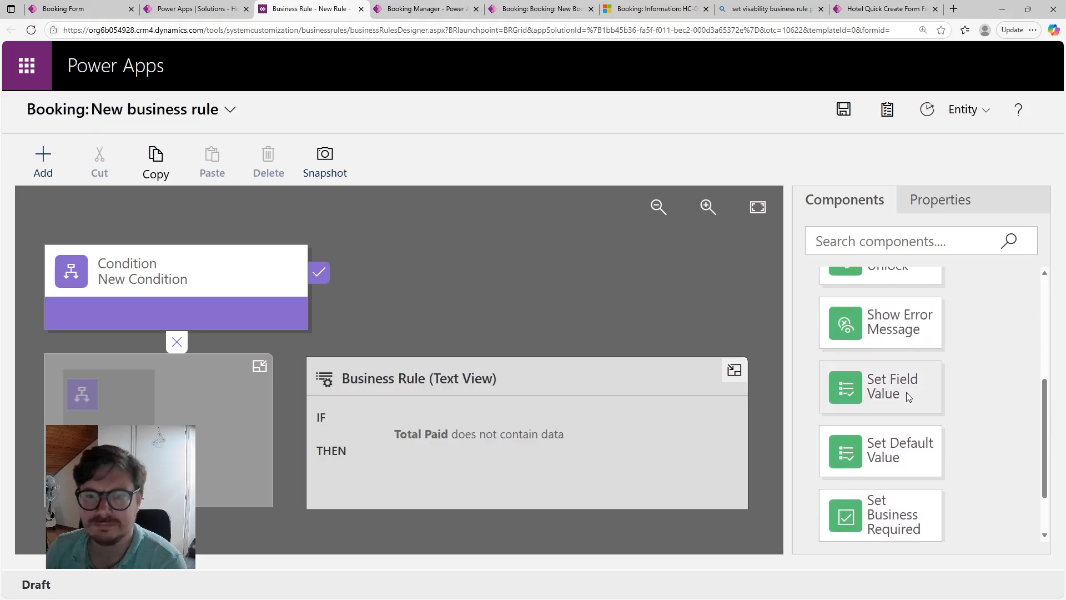
pyautogui.moveTo(906, 392); pyautogui.dragTo(341, 308)
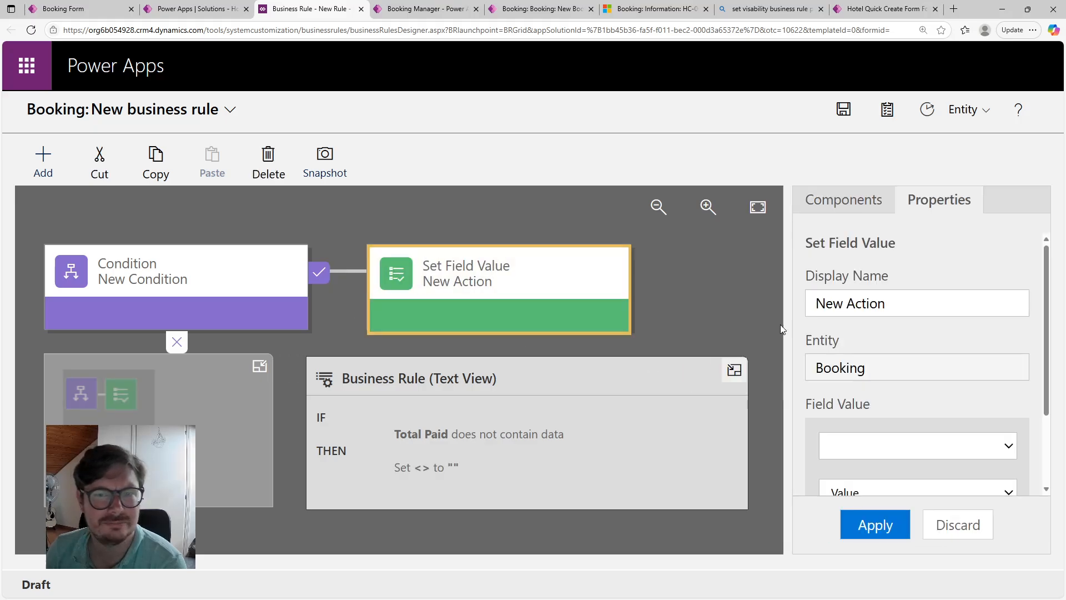
# Configure the Set Field Value action to set Total Paid to the value 0, and apply it.
pyautogui.moveTo(1046, 328); pyautogui.dragTo(1041, 373)
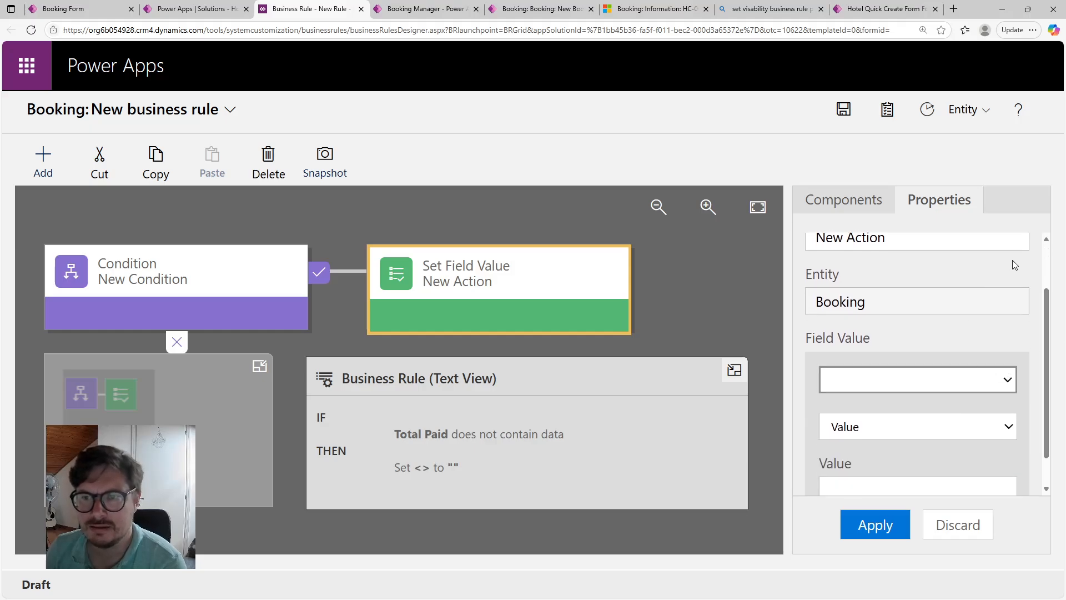
pyautogui.click(951, 332)
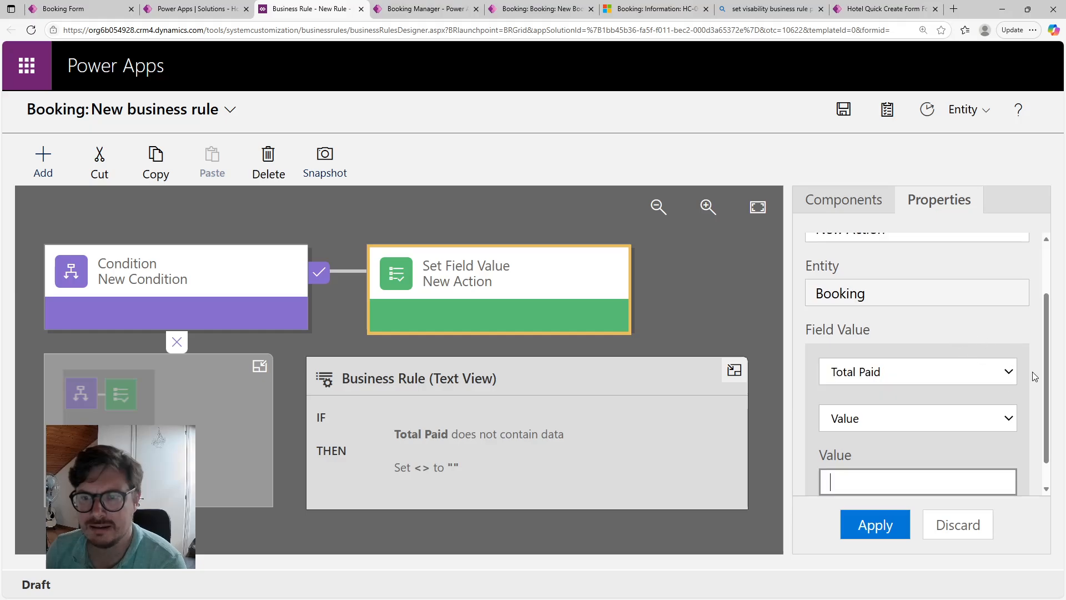
pyautogui.moveTo(1040, 351); pyautogui.dragTo(1042, 408)
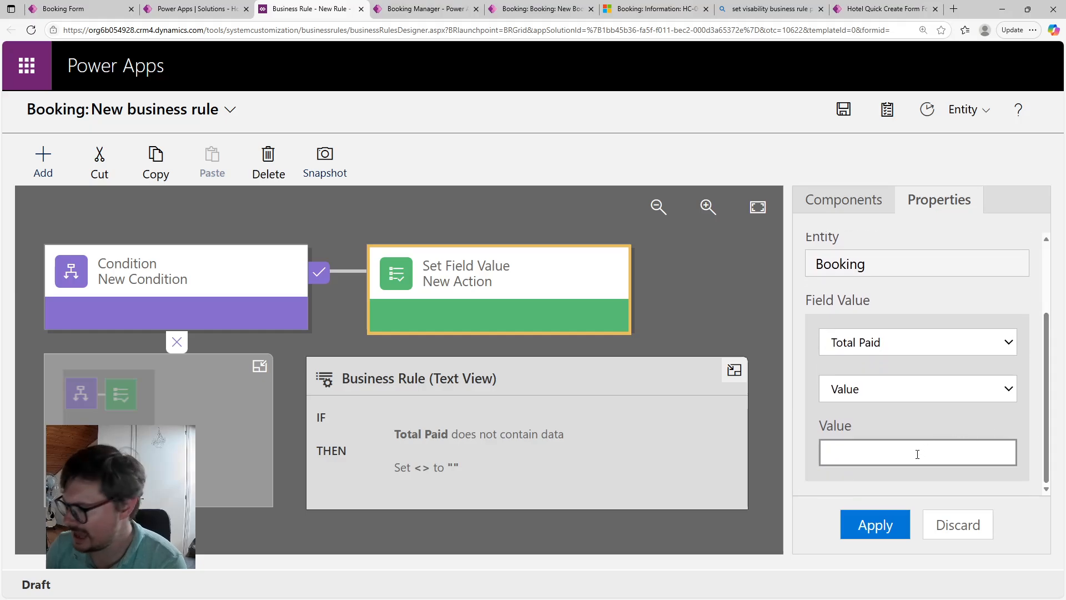
pyautogui.write('0')
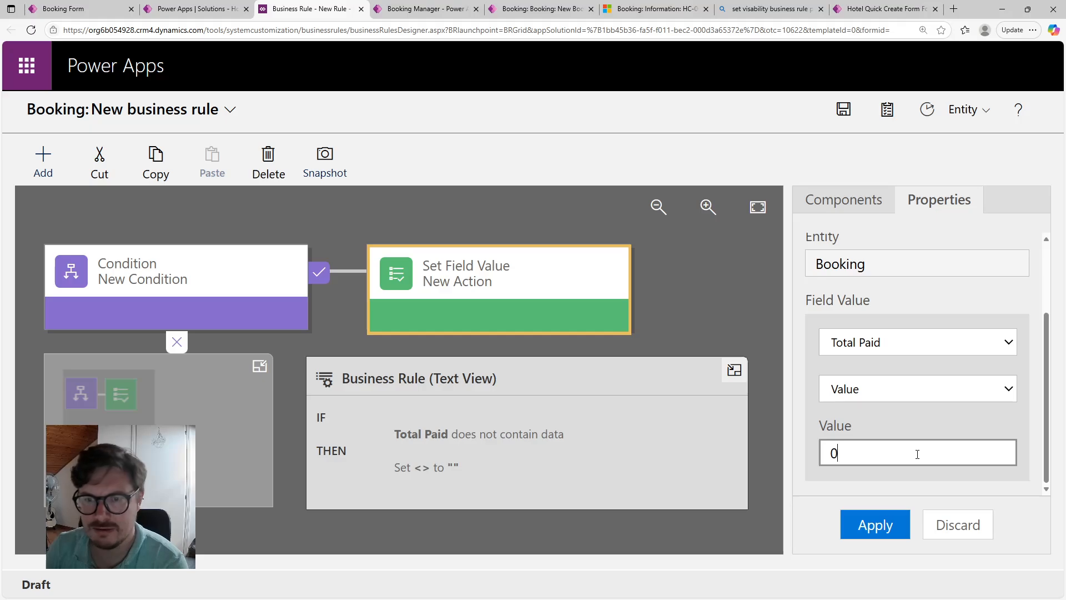
pyautogui.click(862, 518)
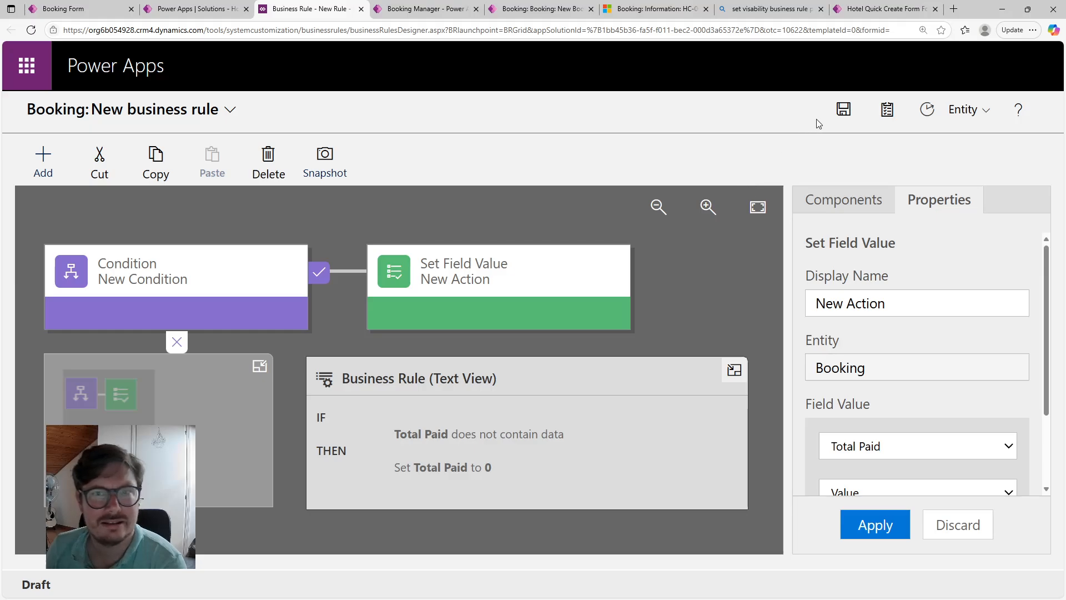
# Rename the business rule as "Default total paid".
pyautogui.click(229, 110)
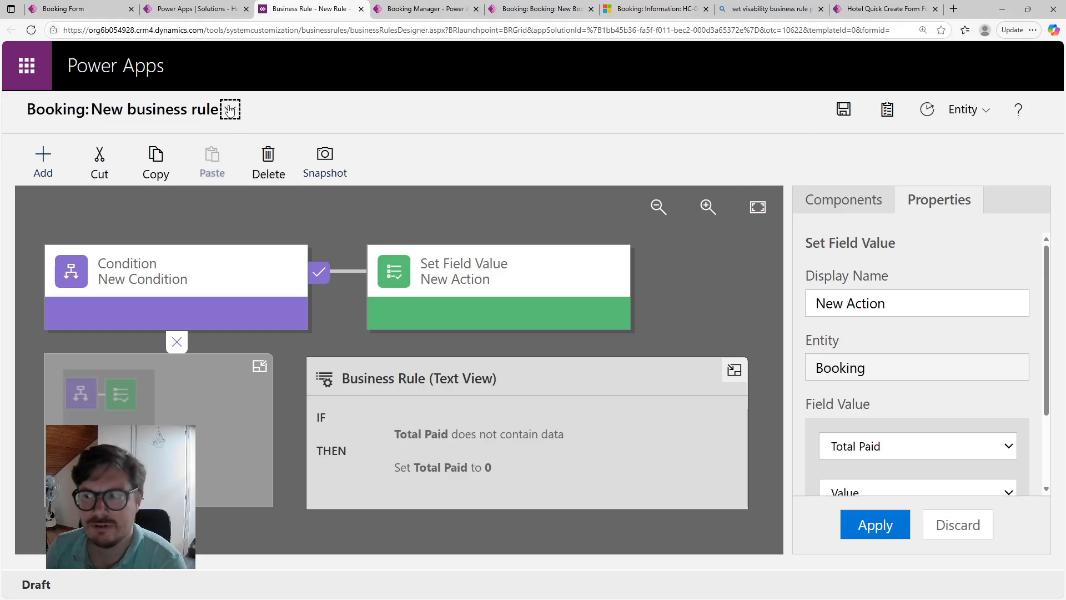
pyautogui.moveTo(266, 176); pyautogui.dragTo(153, 175)
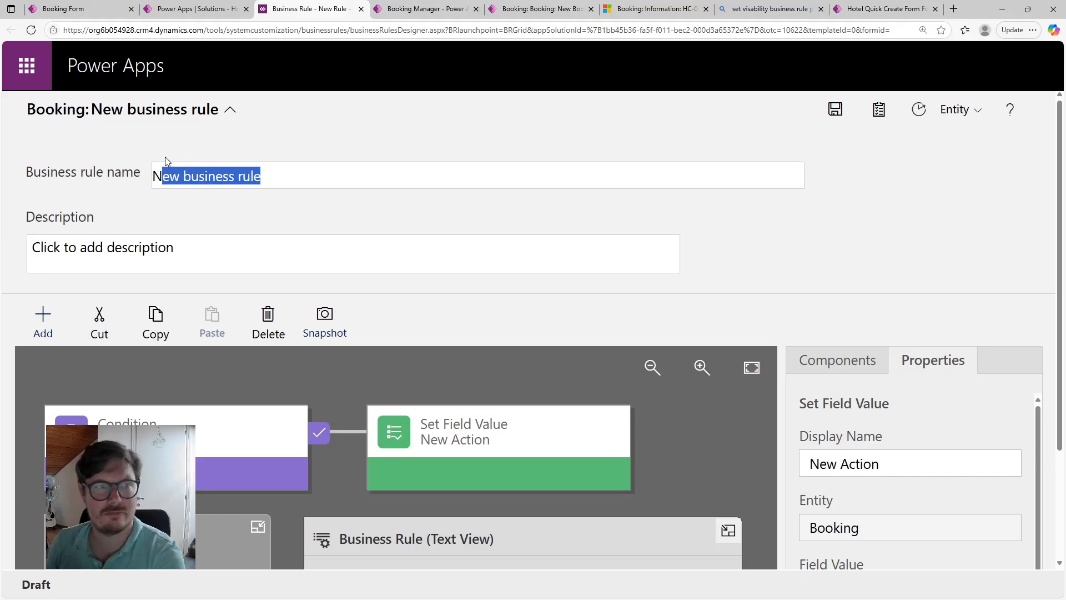
pyautogui.write('Def')
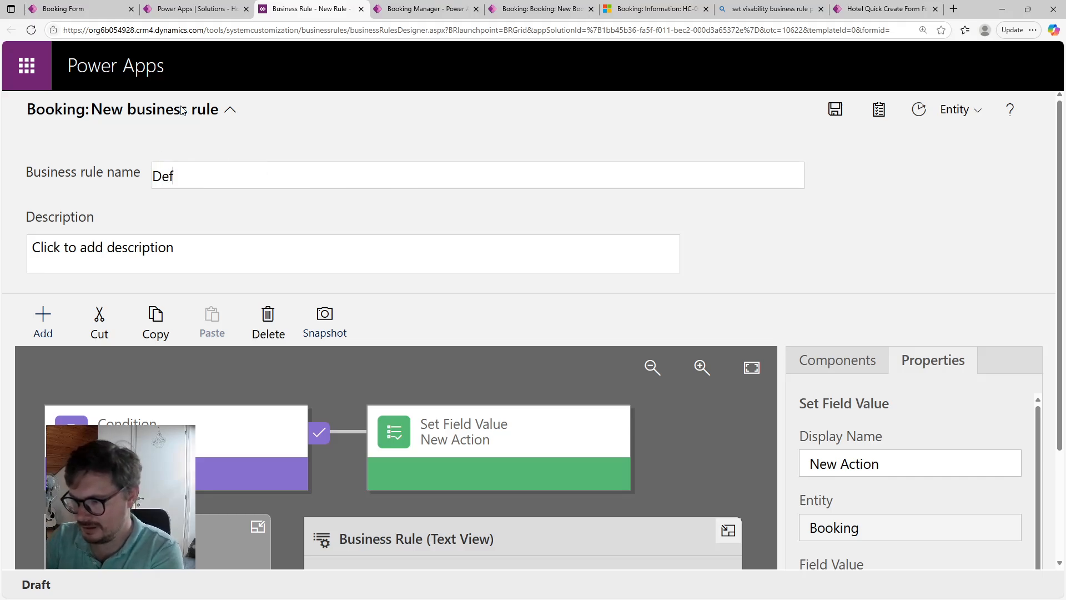
pyautogui.write('ault total paid')
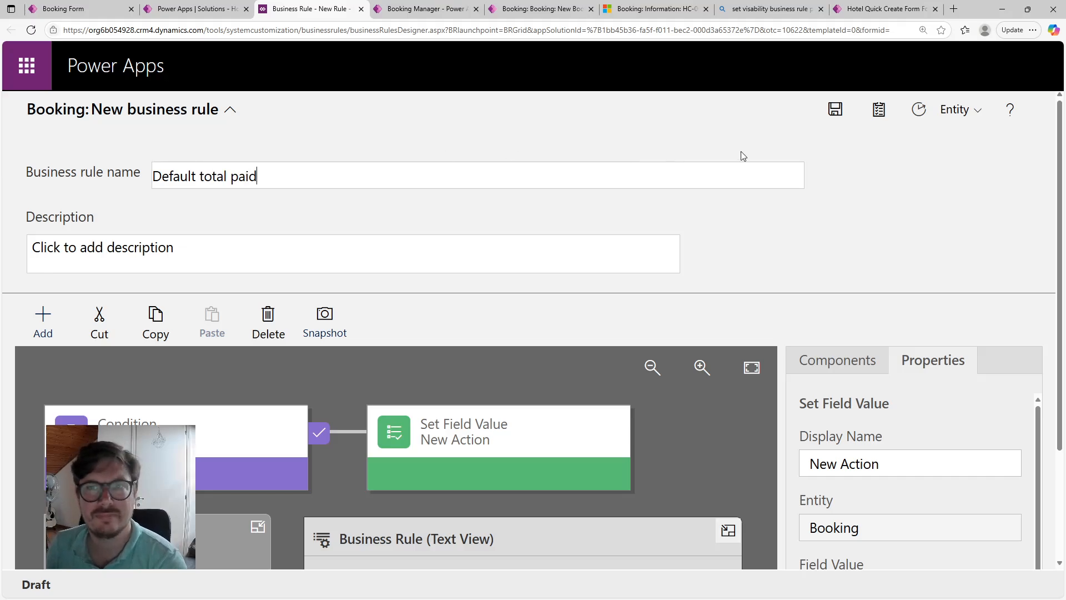
# Save the Default total paid business rule and activate it.
pyautogui.click(846, 117)
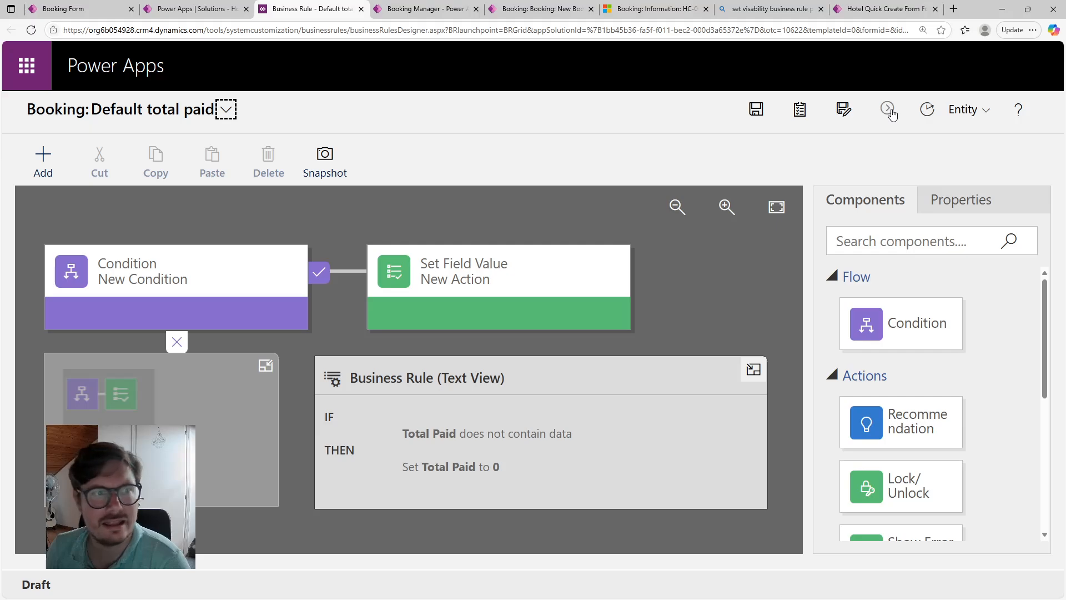
pyautogui.click(889, 111)
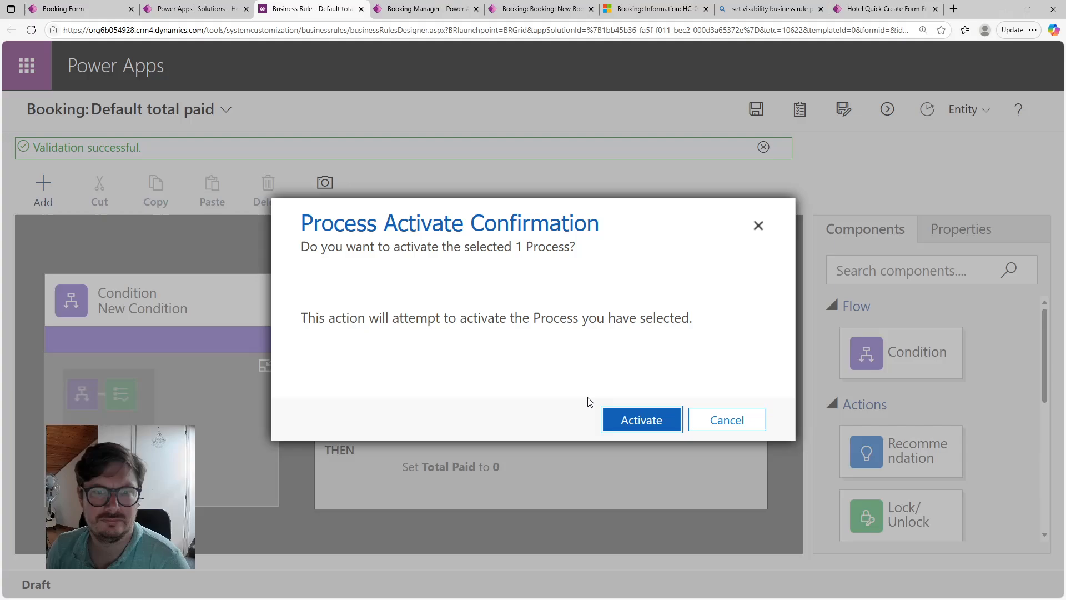
pyautogui.click(613, 422)
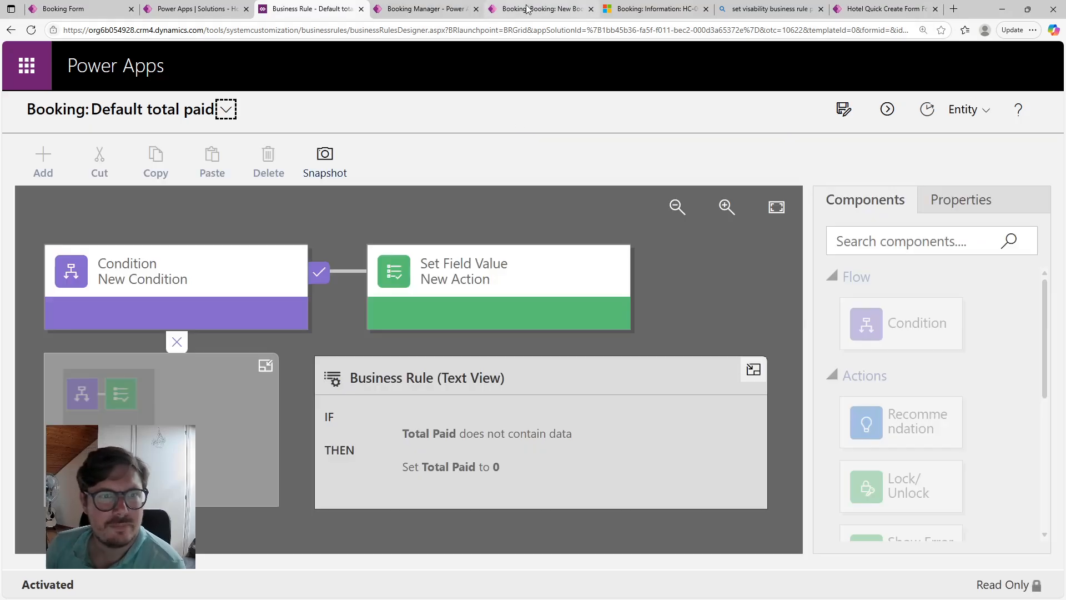
# Return to the unsaved new booking in Booking Manager and set Check Out Date to 7/18/2025.
pyautogui.click(526, 9)
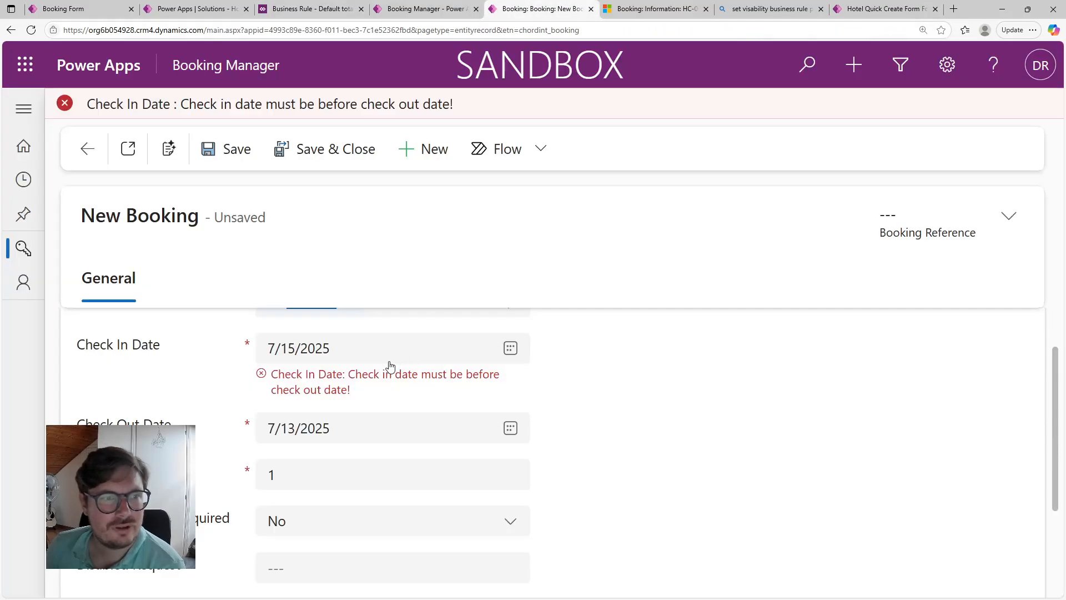
pyautogui.scroll(-2, 506, 489)
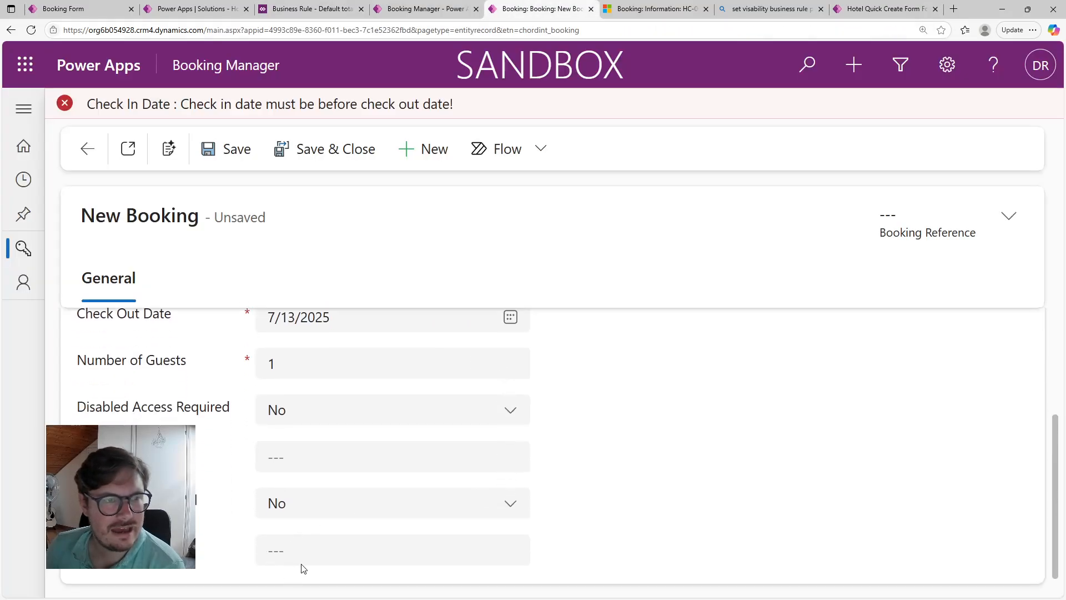
pyautogui.scroll(1, 302, 566)
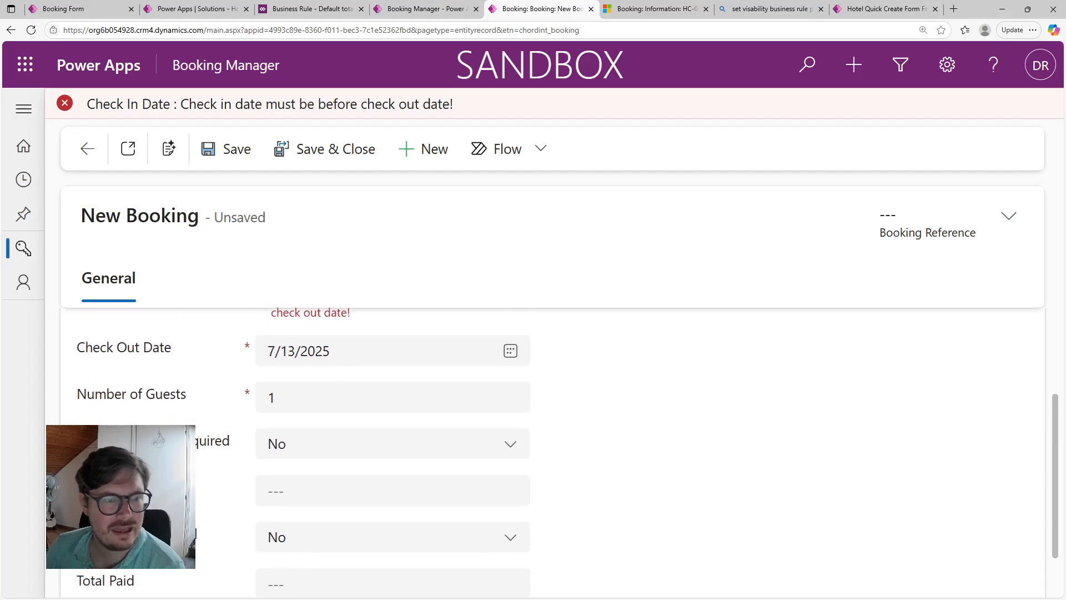
pyautogui.scroll(3, 284, 594)
pyautogui.scroll(-3, 284, 594)
pyautogui.scroll(-1, 345, 371)
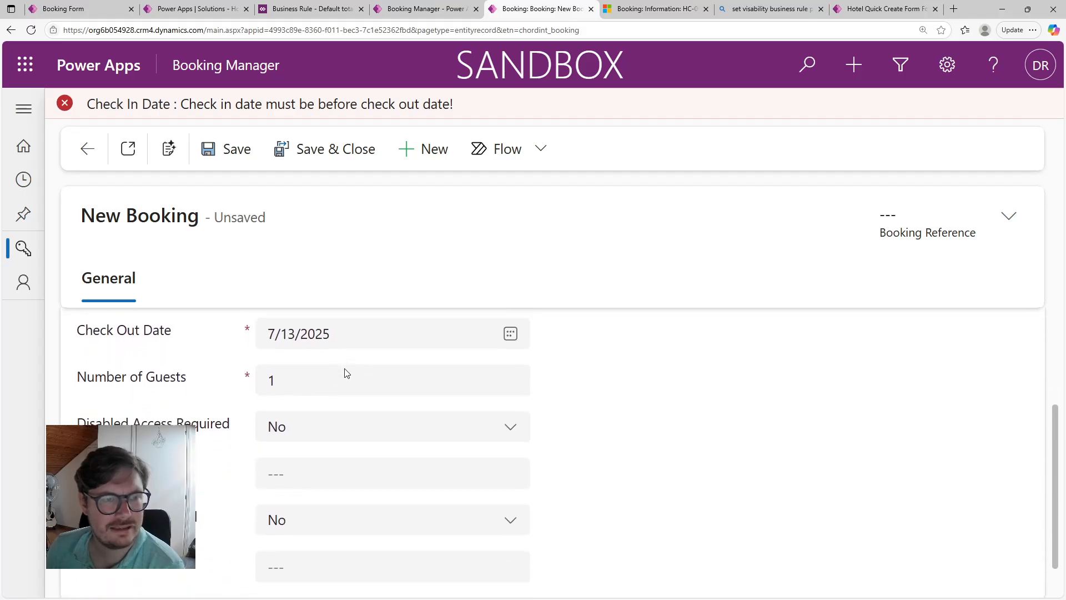
pyautogui.scroll(3, 350, 372)
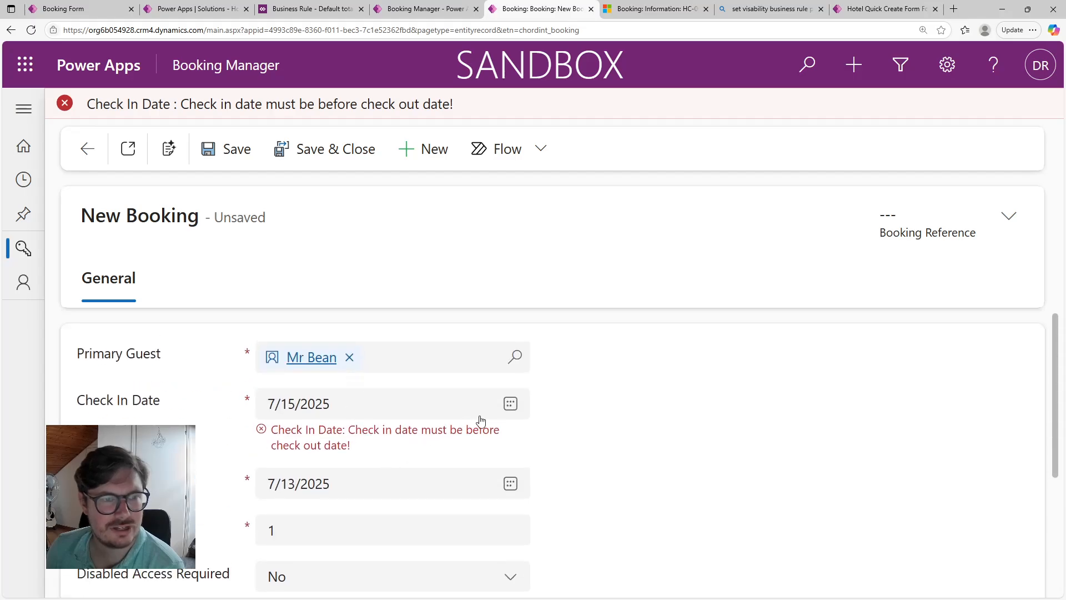
pyautogui.click(509, 482)
pyautogui.click(418, 387)
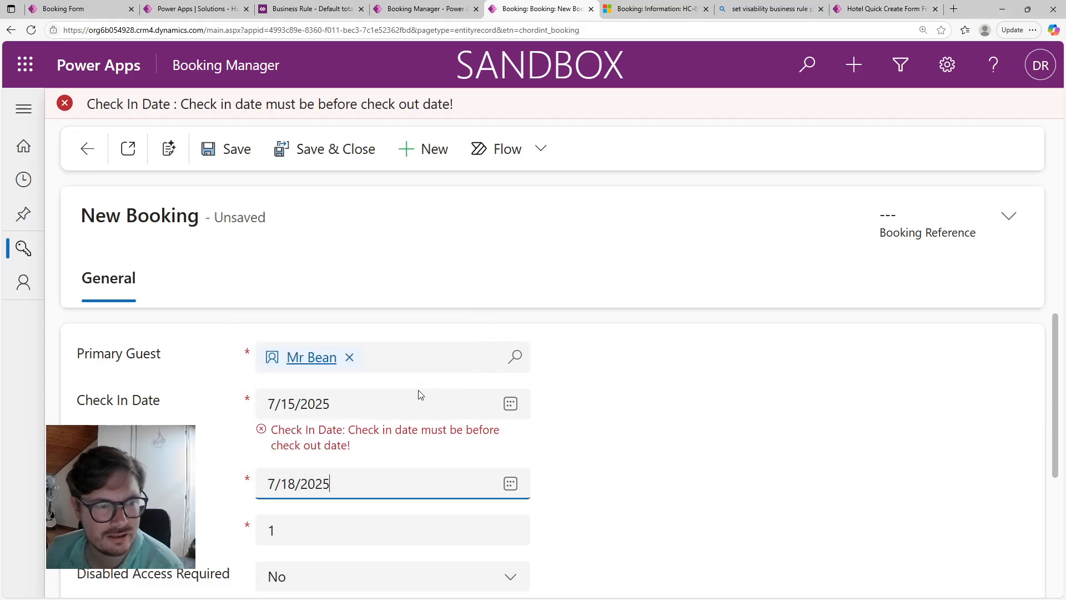
# Save the new booking and check its Total Paid field.
pyautogui.scroll(-1, 325, 503)
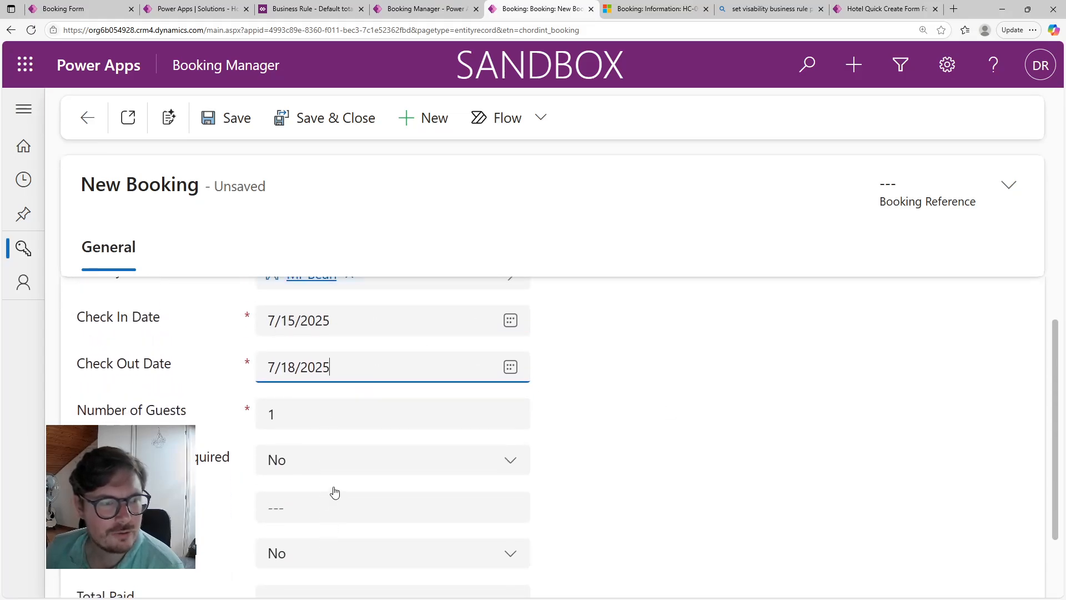
pyautogui.scroll(-1, 336, 488)
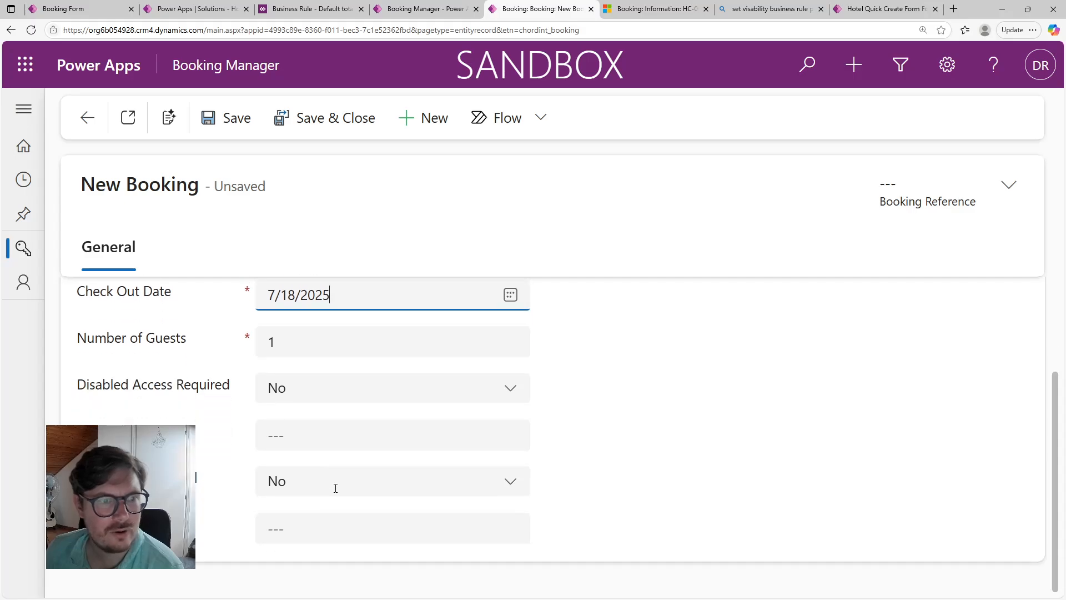
pyautogui.click(221, 115)
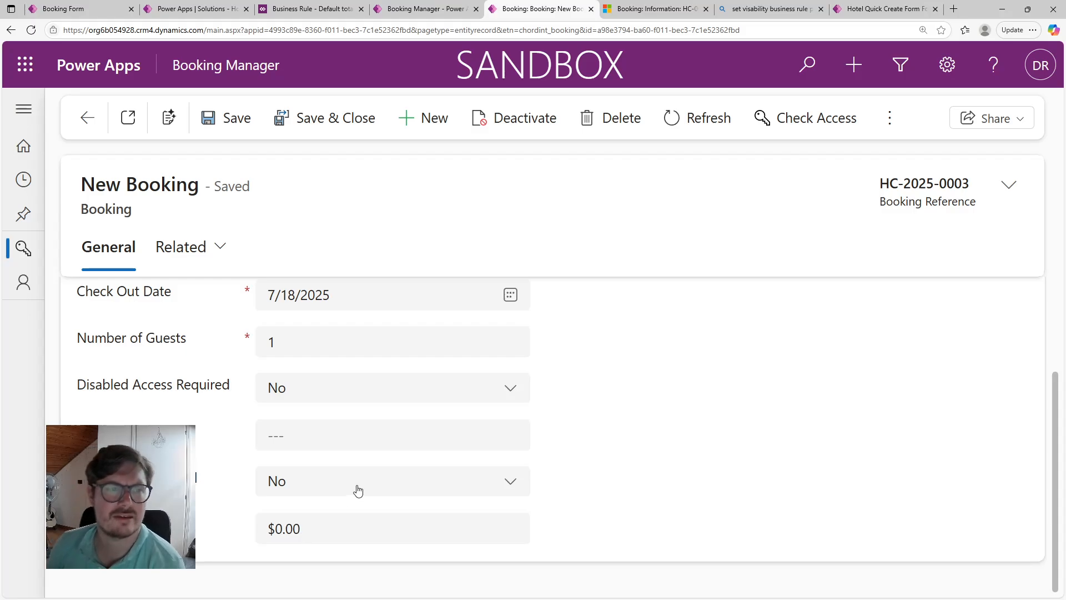
pyautogui.scroll(1, 301, 417)
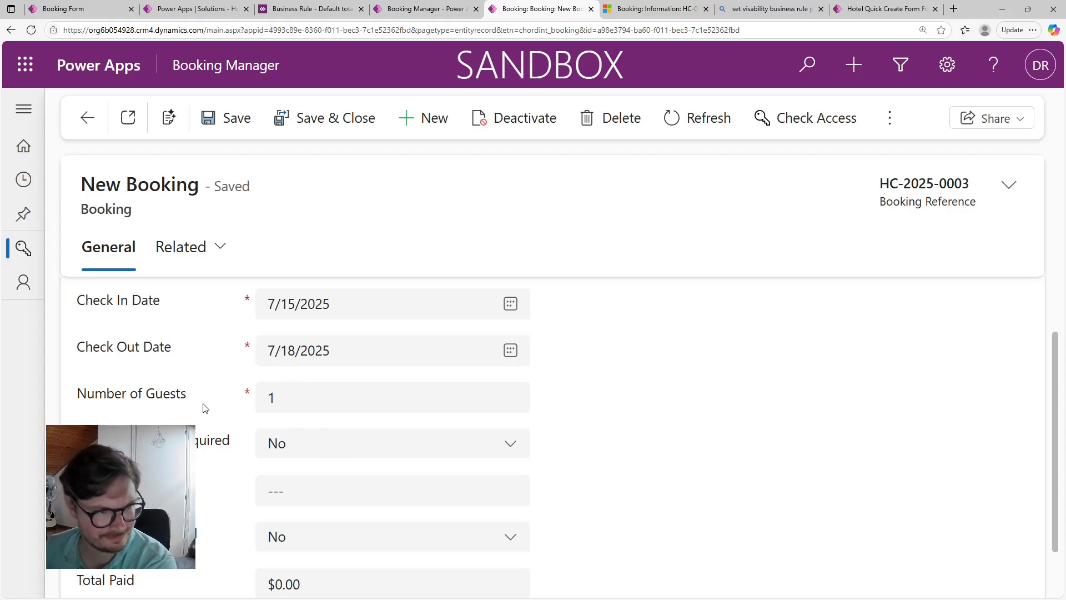
pyautogui.scroll(-1, 208, 416)
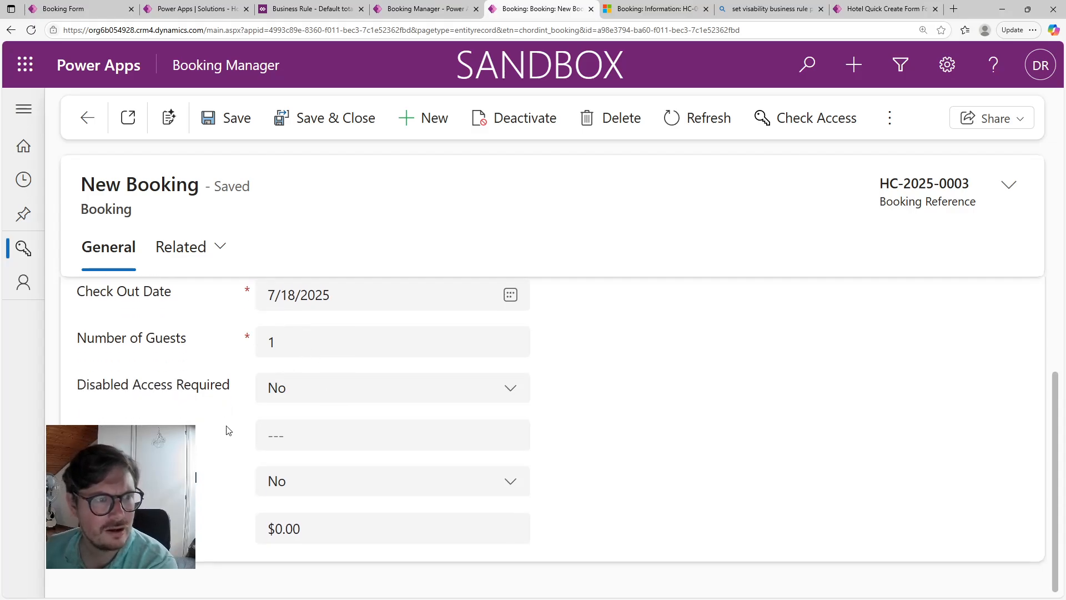
pyautogui.click(282, 6)
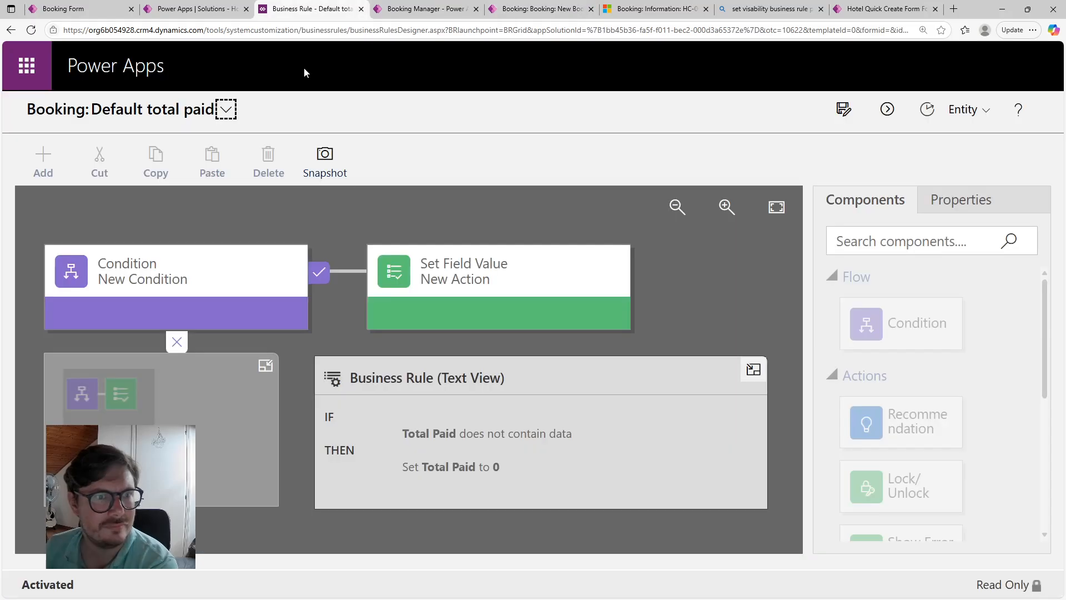
pyautogui.click(422, 8)
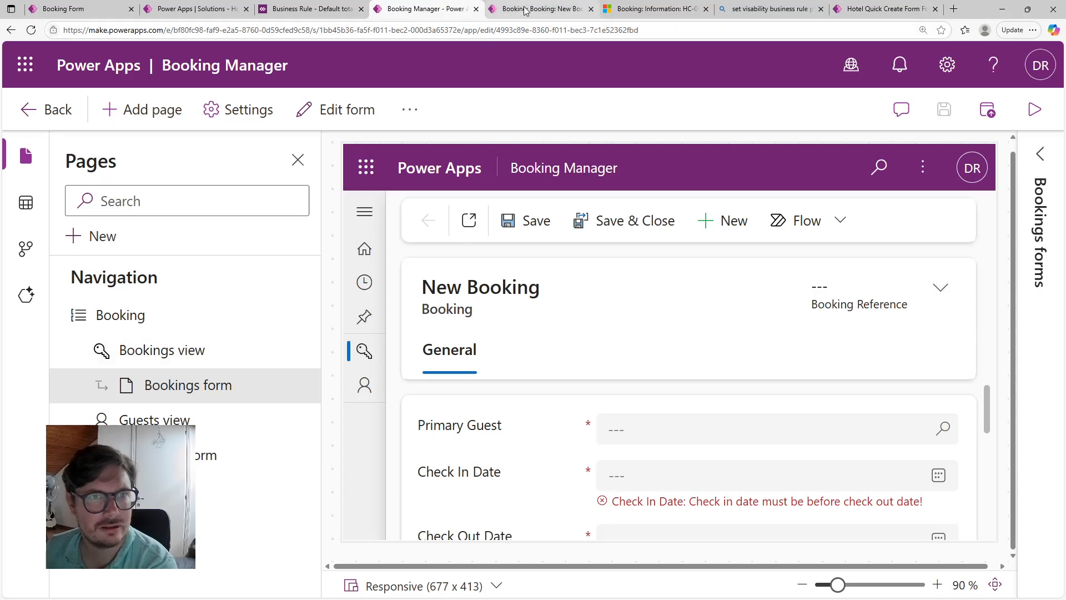
pyautogui.click(541, 8)
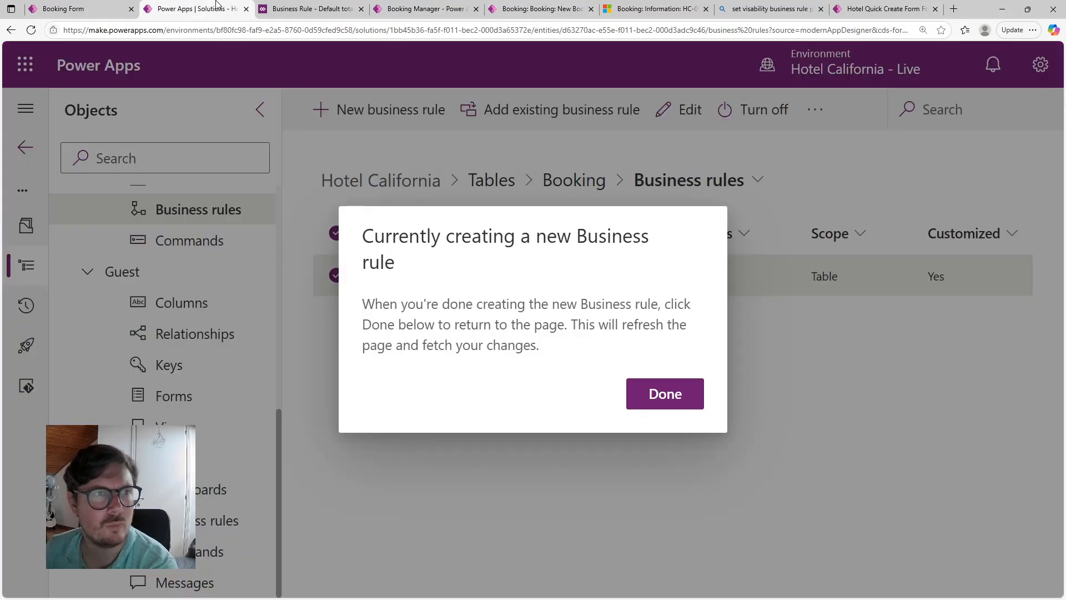
pyautogui.click(194, 9)
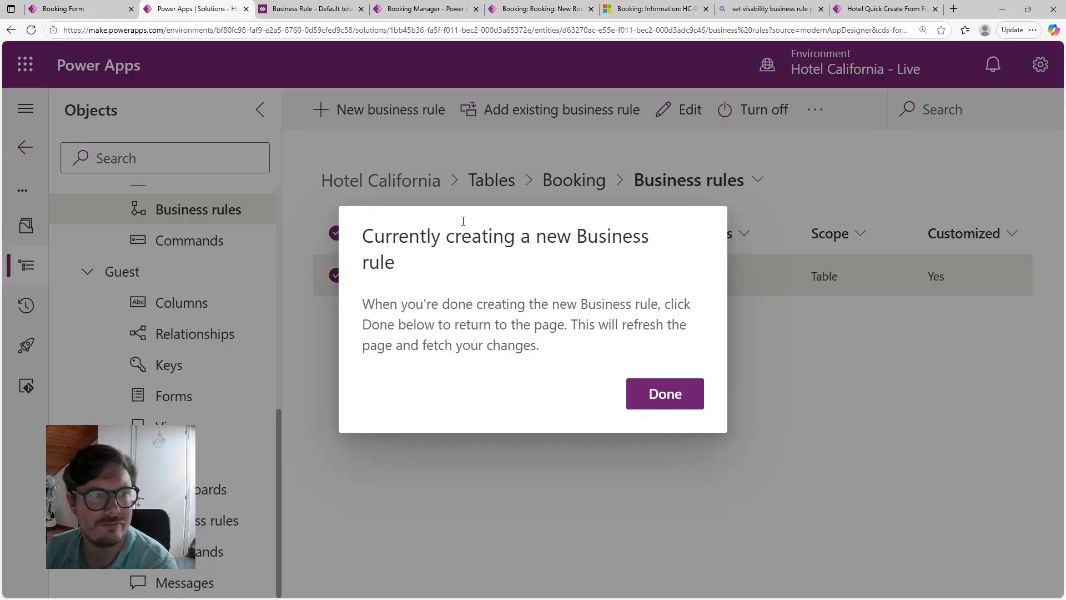
# Return to the Booking Manager app designer and open its Bookings form for editing.
pyautogui.click(411, 8)
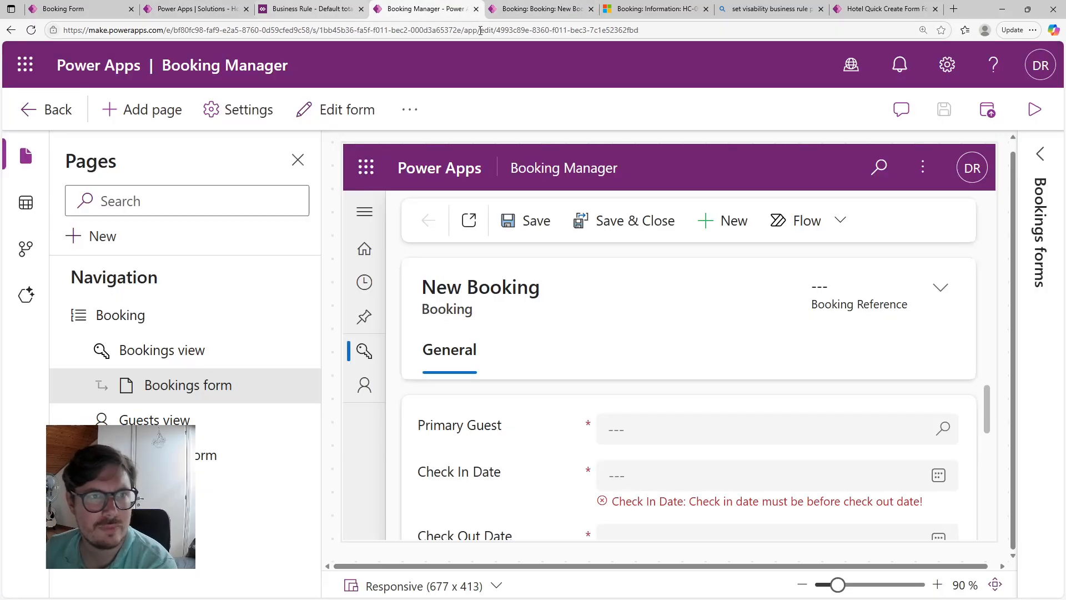
pyautogui.click(188, 384)
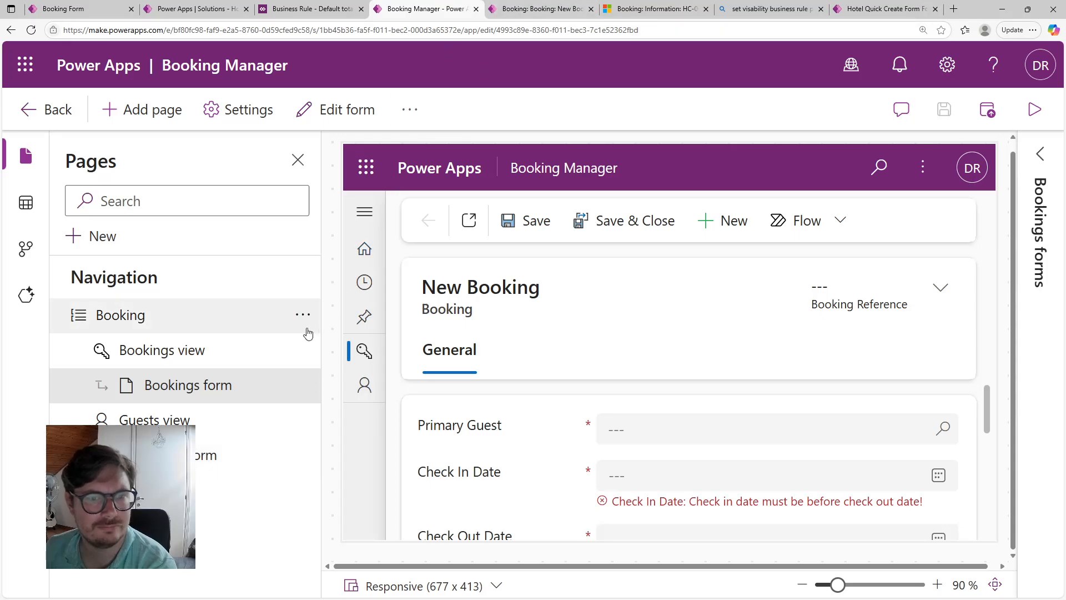
pyautogui.click(304, 387)
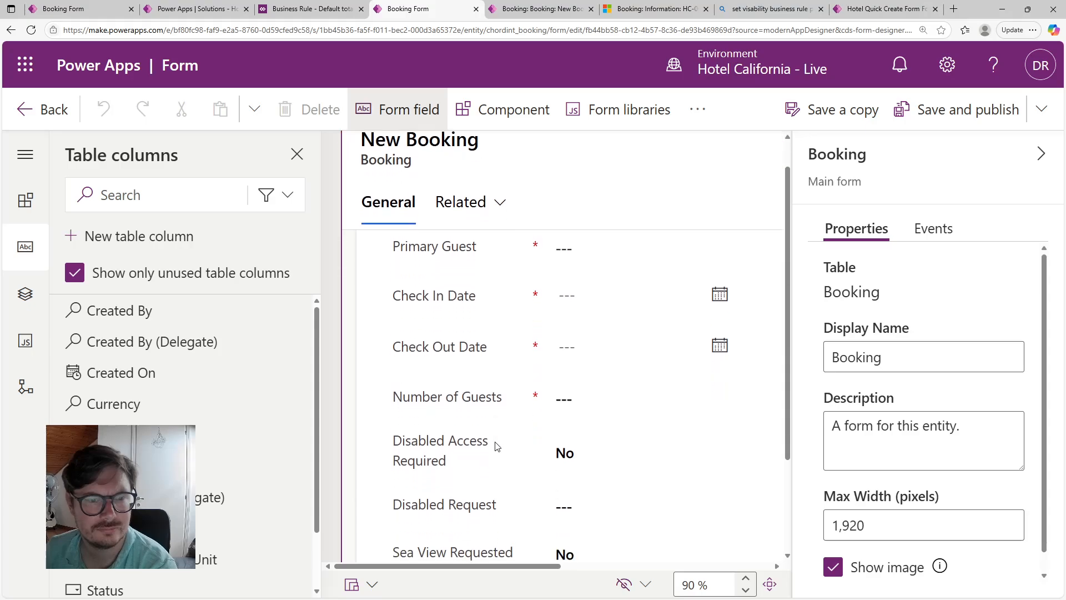
# Hide the Disabled Request field on the Booking form, and save and publish the form.
pyautogui.click(468, 548)
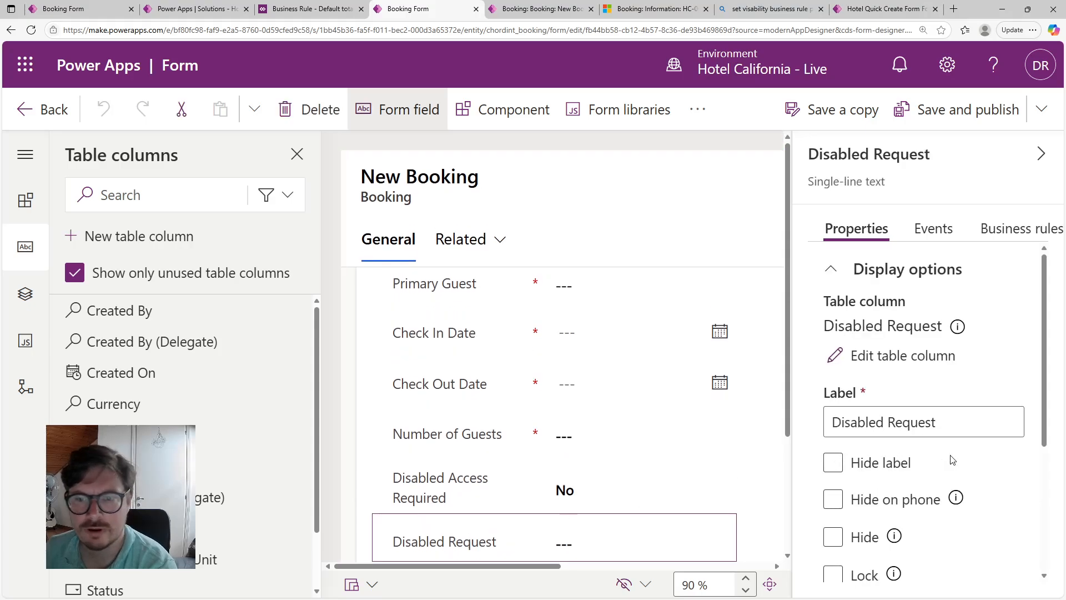
pyautogui.scroll(-3, 1049, 337)
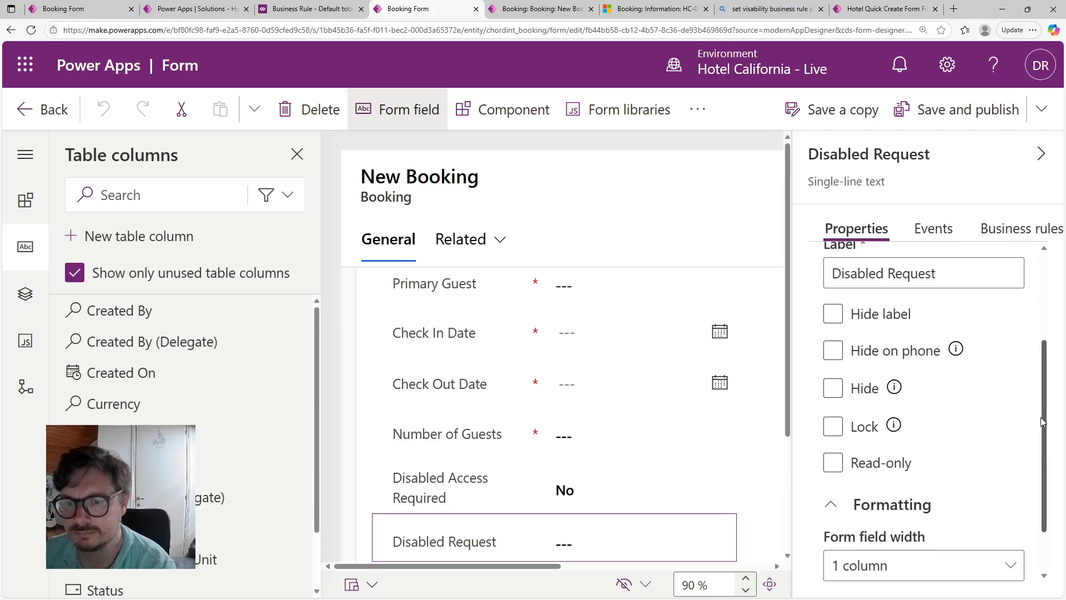
pyautogui.click(845, 382)
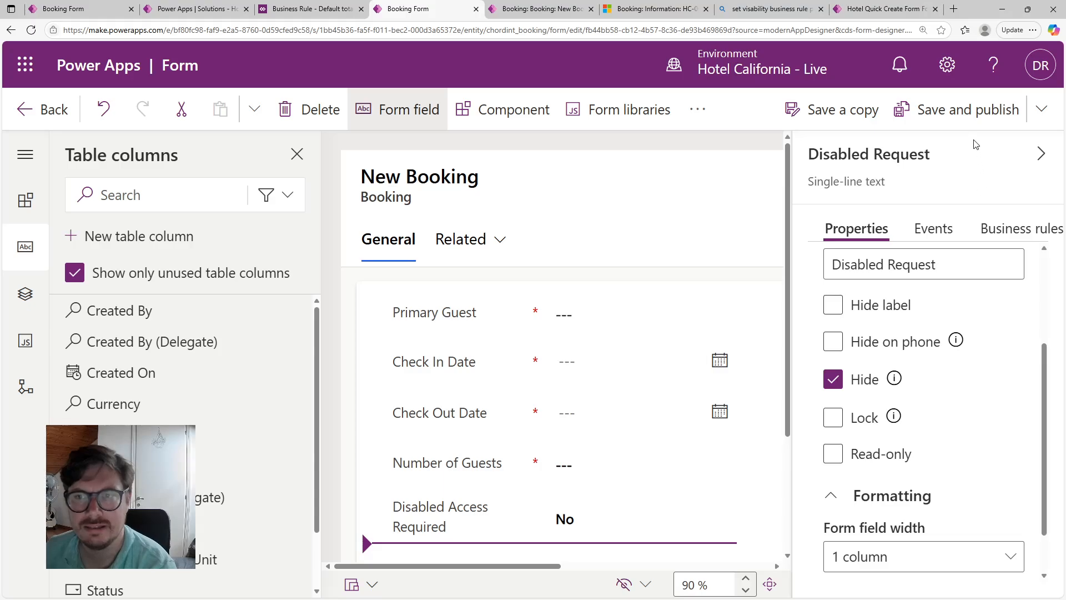
pyautogui.click(967, 116)
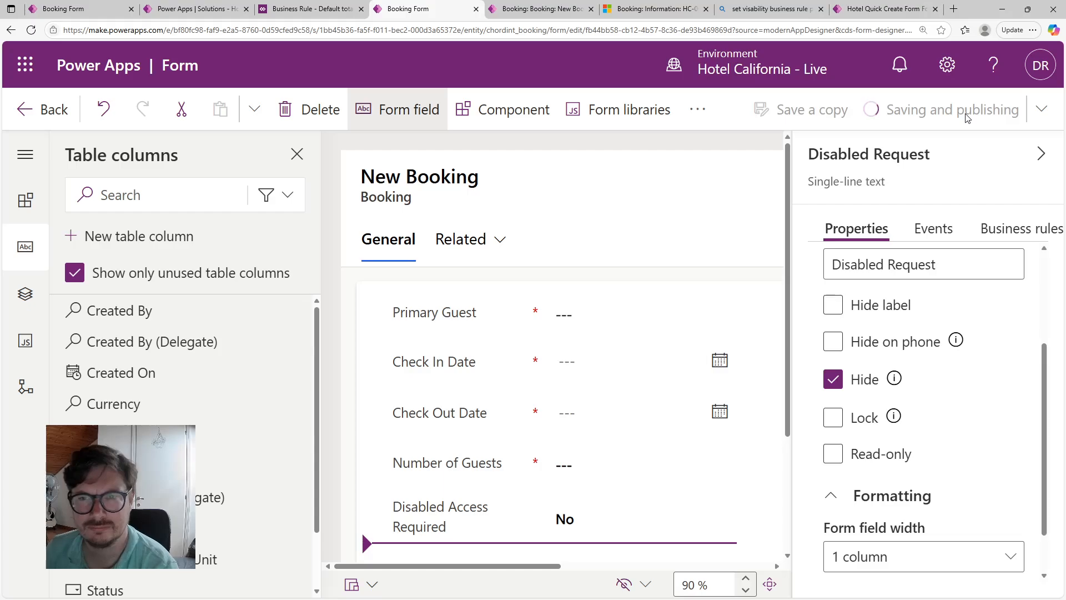
# Close the Default total paid rule, return to the Booking table's business rules and create a new business rule.
pyautogui.click(288, 5)
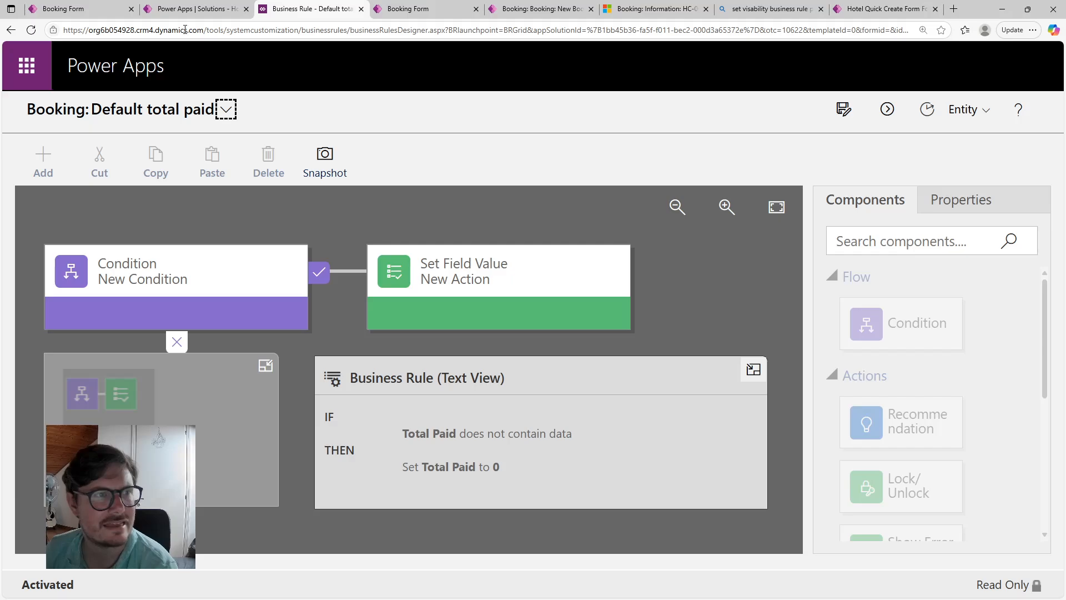
pyautogui.click(361, 9)
pyautogui.click(205, 11)
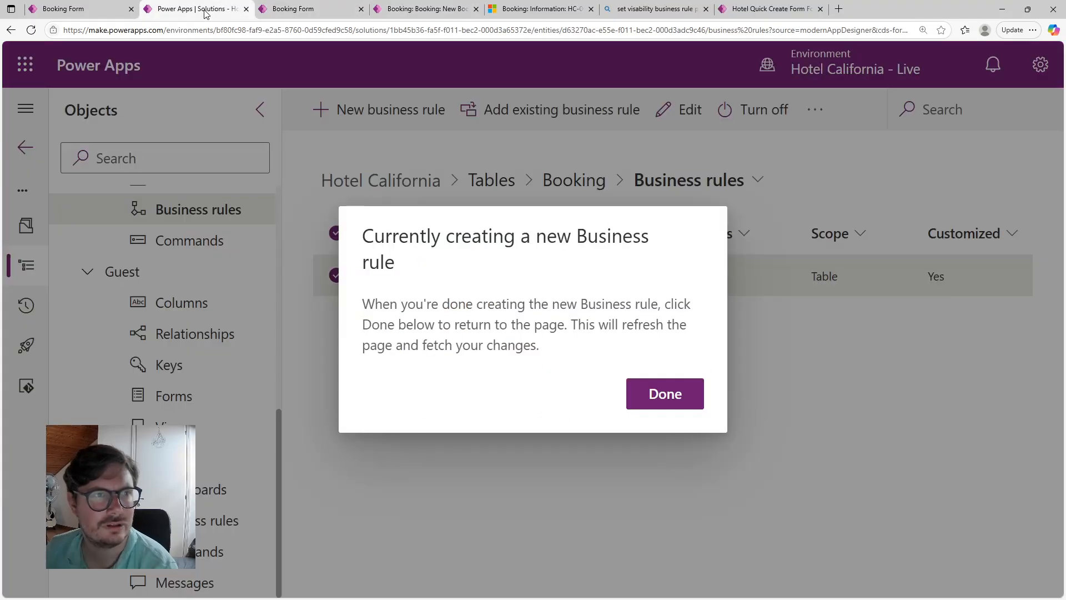
pyautogui.click(668, 407)
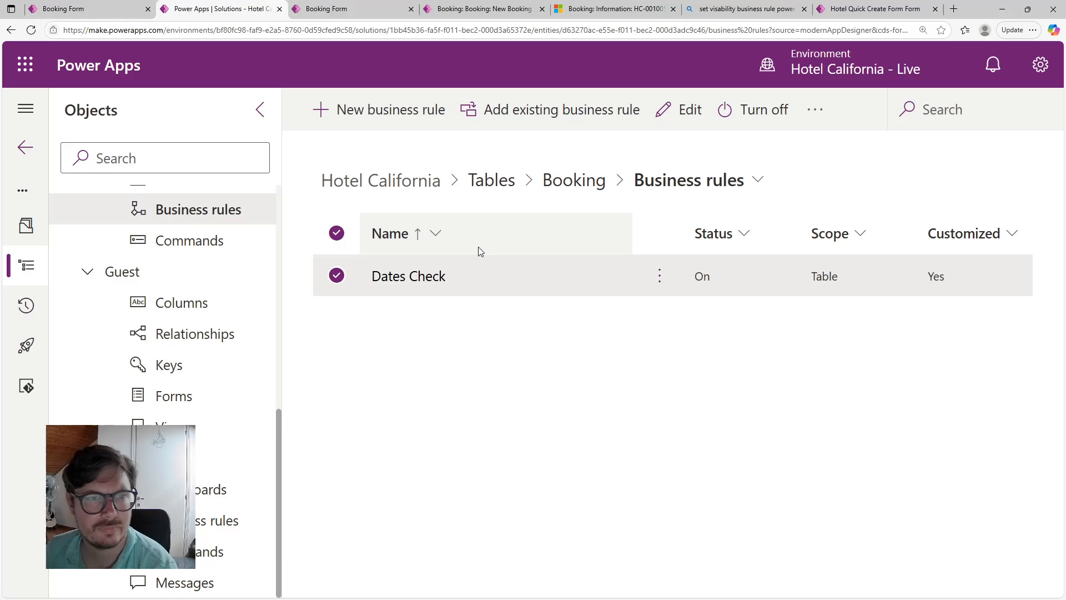
pyautogui.click(338, 278)
pyautogui.click(389, 110)
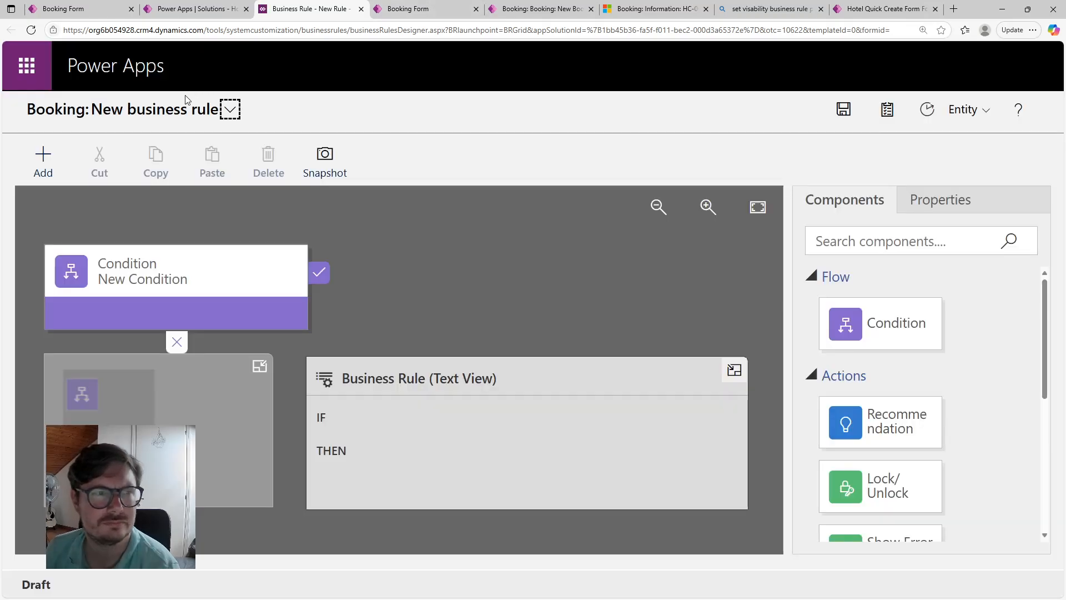
# Rename the new business rule as "Disabled Info".
pyautogui.click(229, 110)
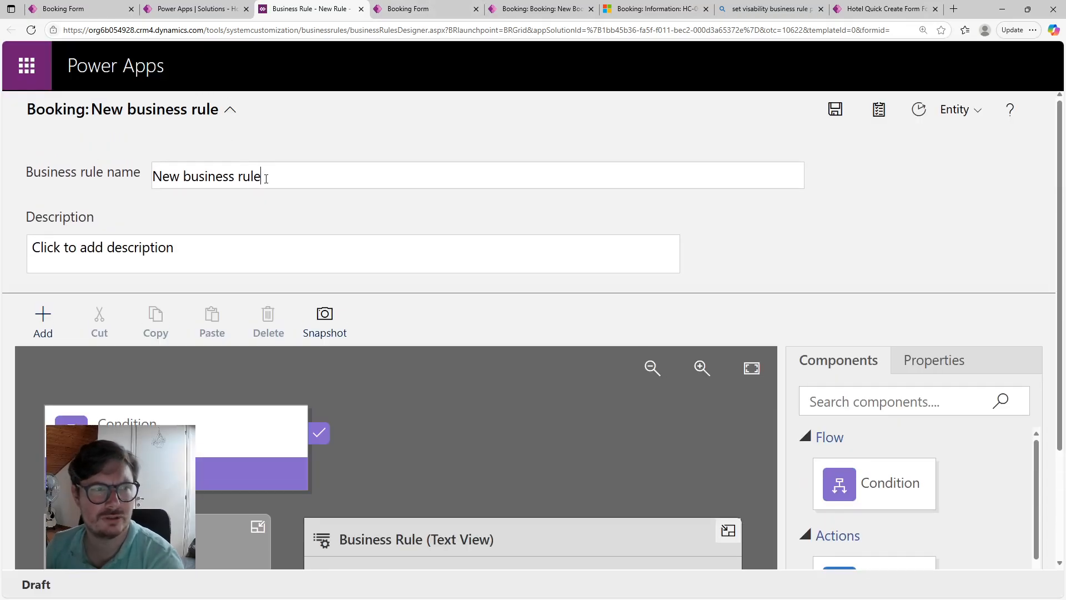
pyautogui.moveTo(265, 176); pyautogui.dragTo(121, 178)
pyautogui.write('Dis')
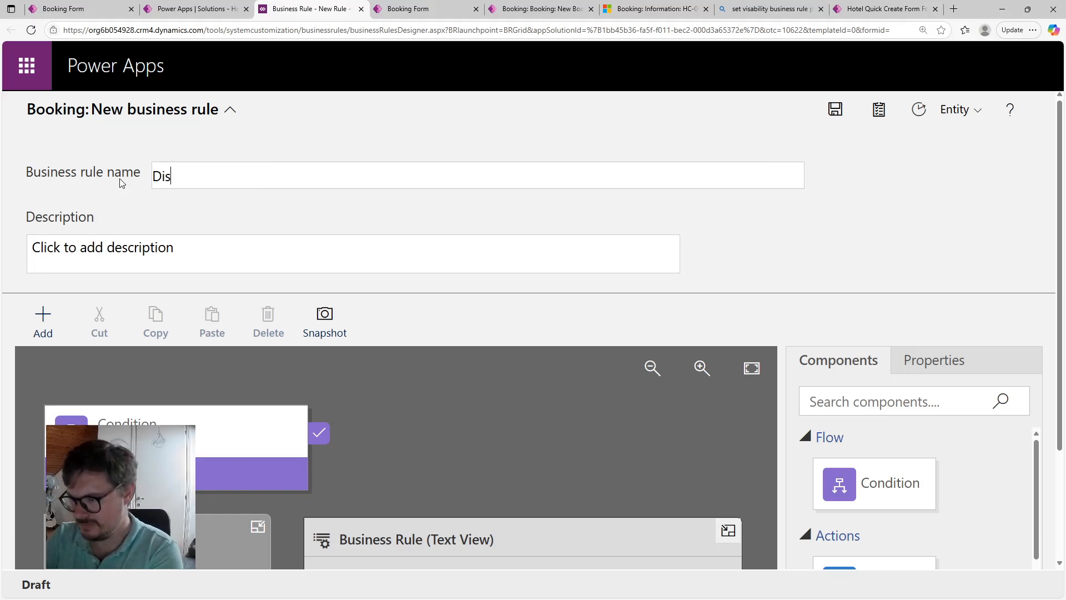
pyautogui.write('abled Info')
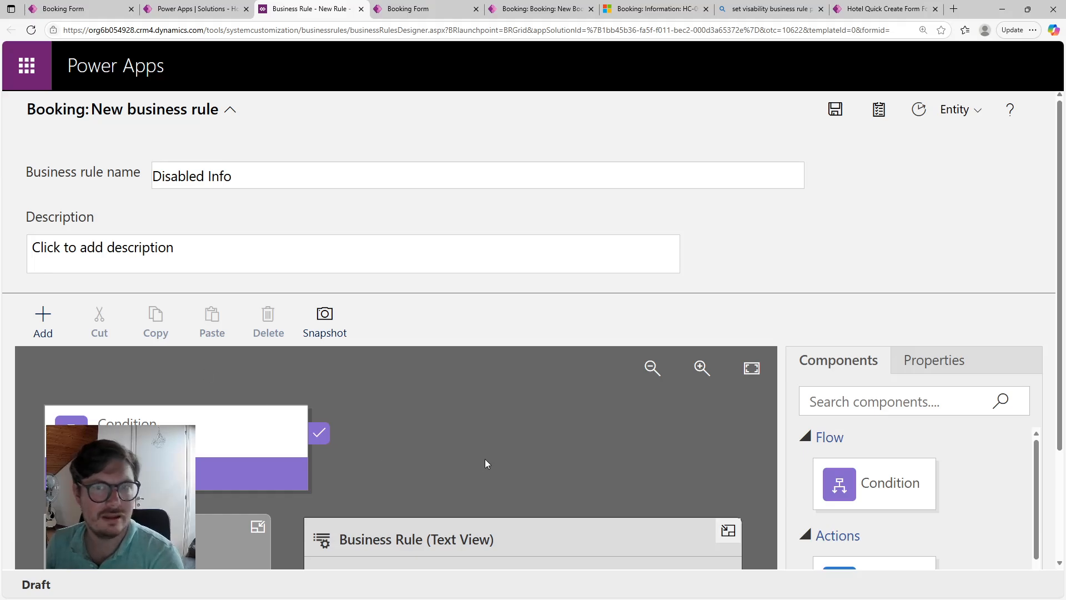
# Set the rule's condition to Disabled Access Required Equals Yes and apply it.
pyautogui.scroll(-2, 485, 458)
pyautogui.scroll(2, 245, 338)
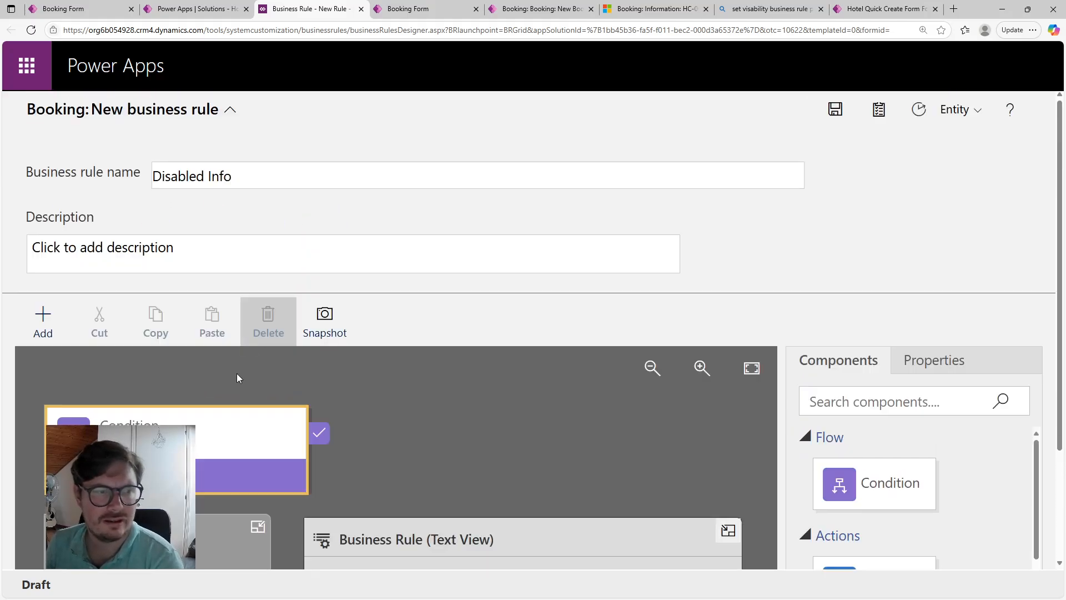
pyautogui.click(201, 451)
pyautogui.scroll(-1, 868, 492)
pyautogui.scroll(1, 944, 502)
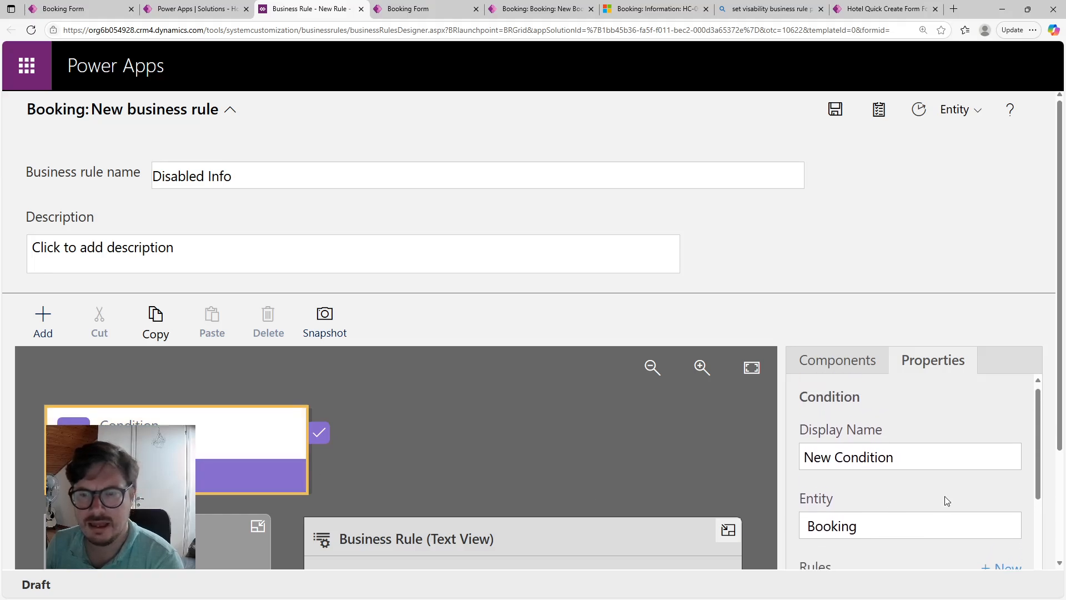
pyautogui.scroll(-3, 1044, 433)
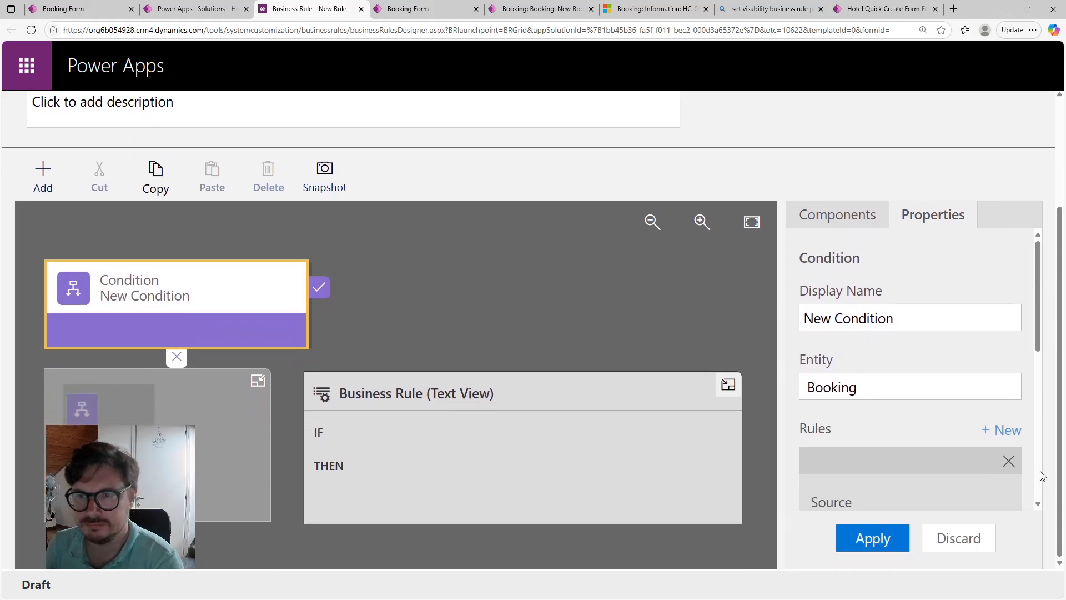
pyautogui.moveTo(1038, 323); pyautogui.dragTo(1037, 387)
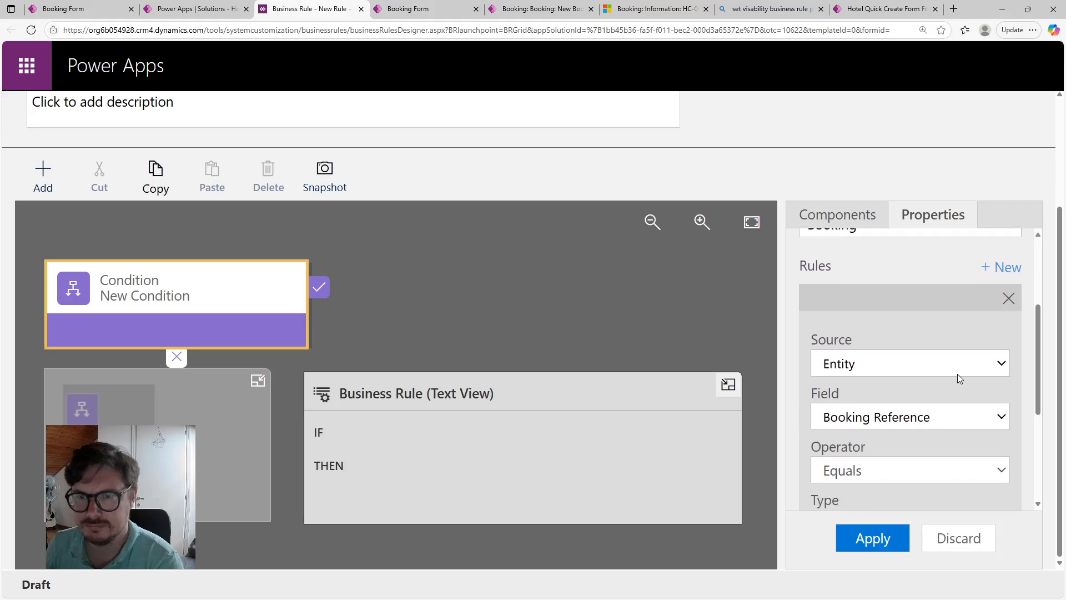
pyautogui.click(959, 421)
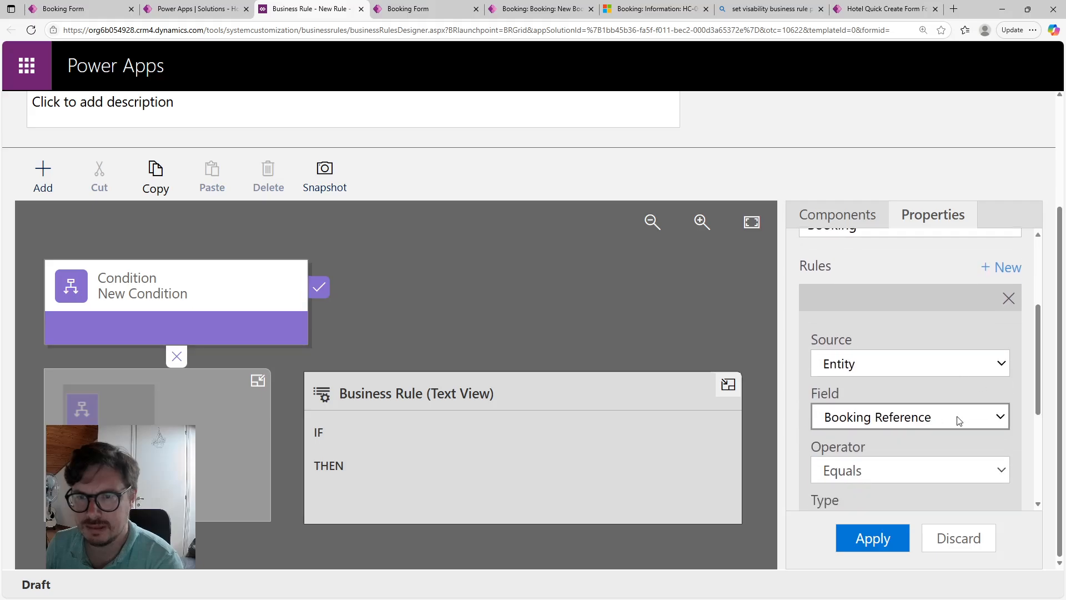
pyautogui.click(965, 156)
pyautogui.moveTo(1039, 354); pyautogui.dragTo(1033, 438)
pyautogui.click(832, 402)
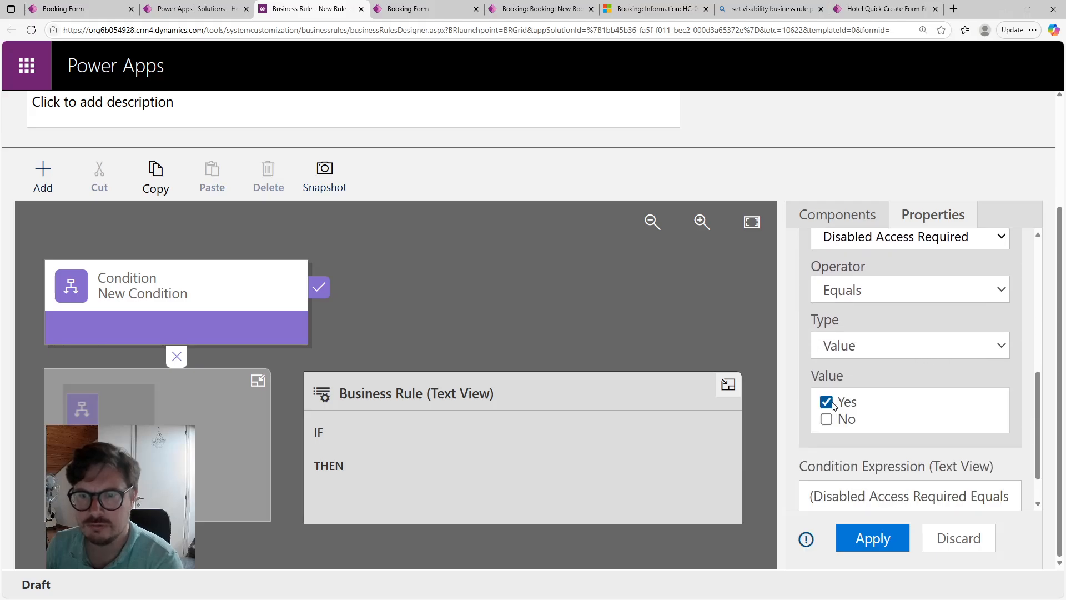
pyautogui.scroll(-2, 1032, 444)
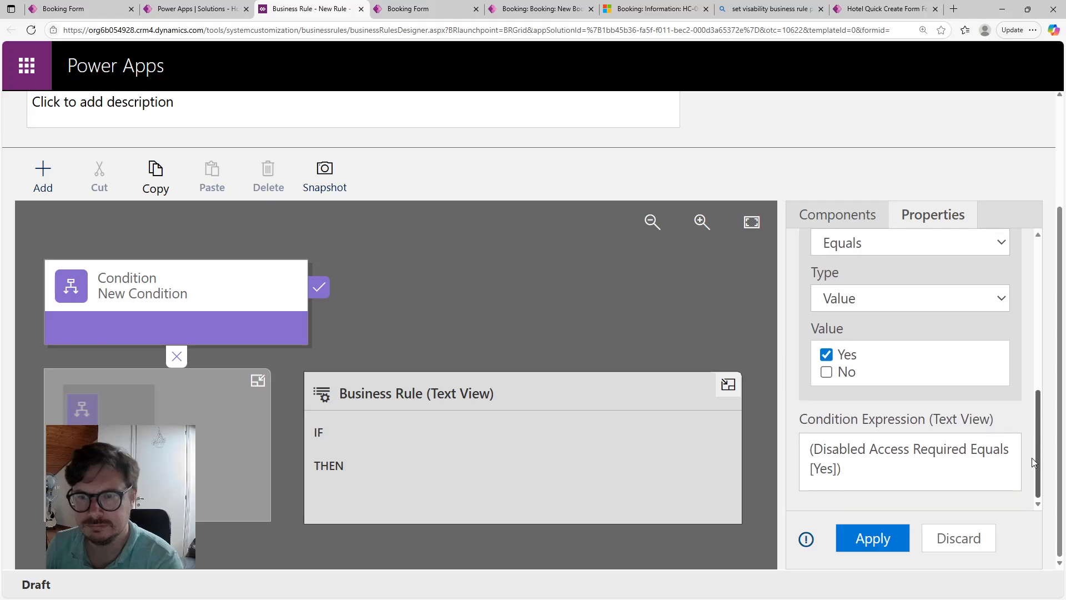
pyautogui.click(868, 541)
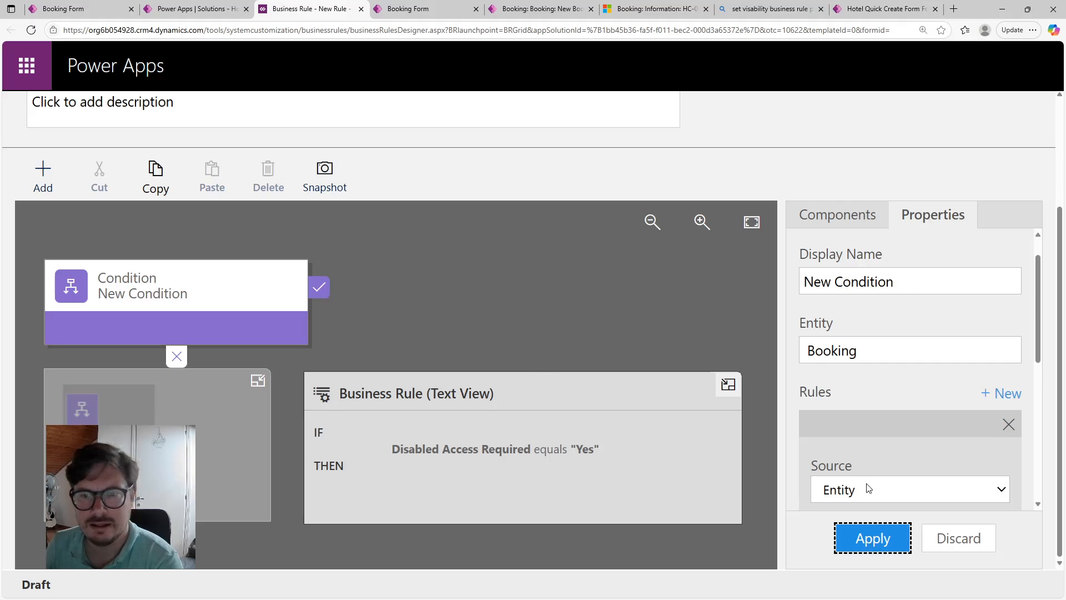
# Add a Set Visibility action to the true branch of the condition.
pyautogui.click(35, 189)
pyautogui.click(391, 299)
pyautogui.click(42, 175)
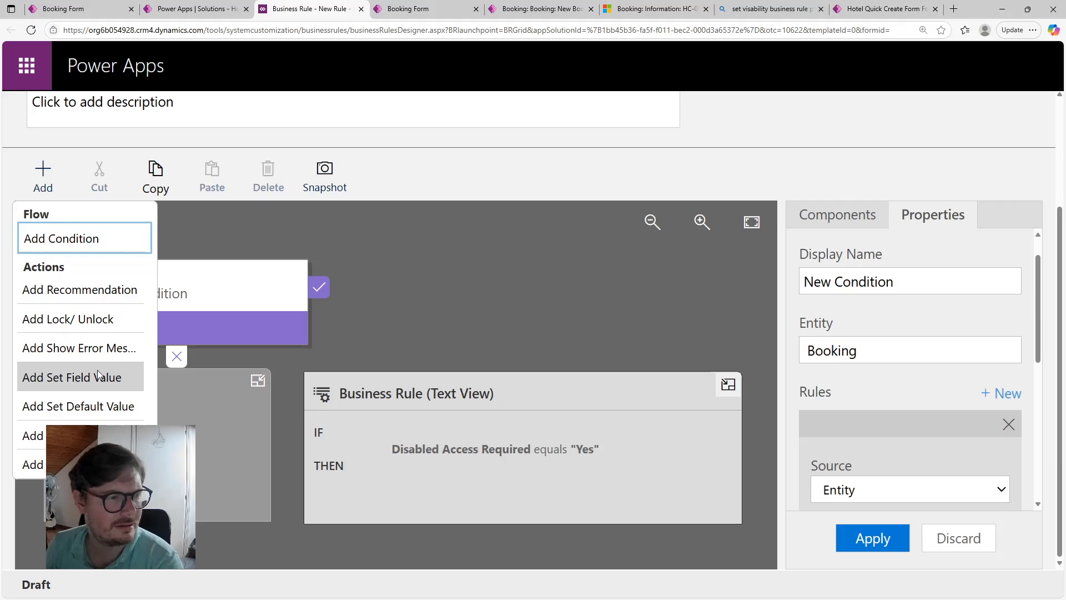
pyautogui.click(87, 464)
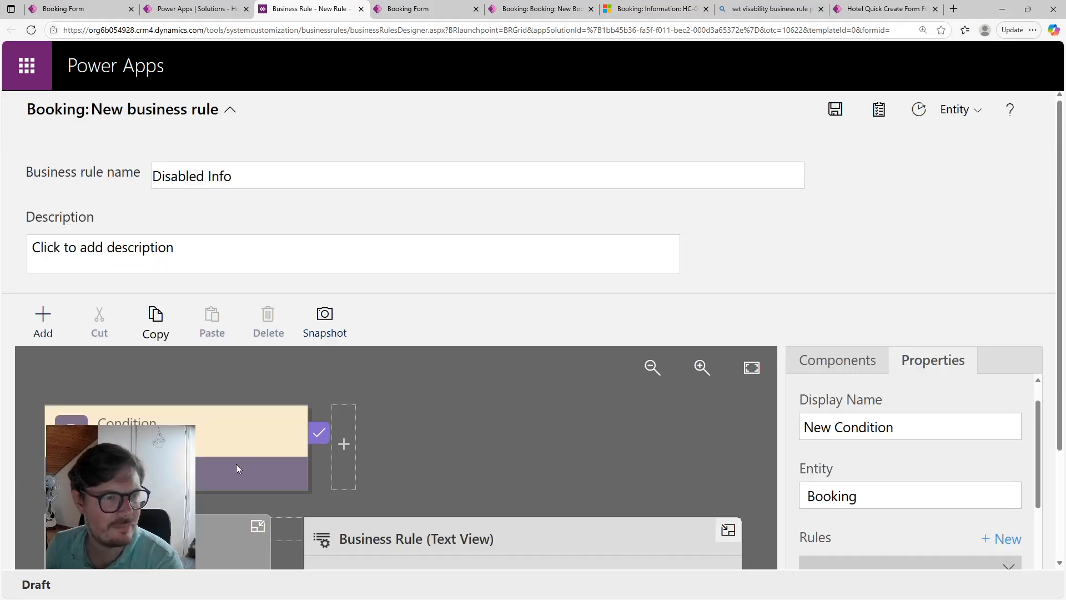
pyautogui.click(341, 442)
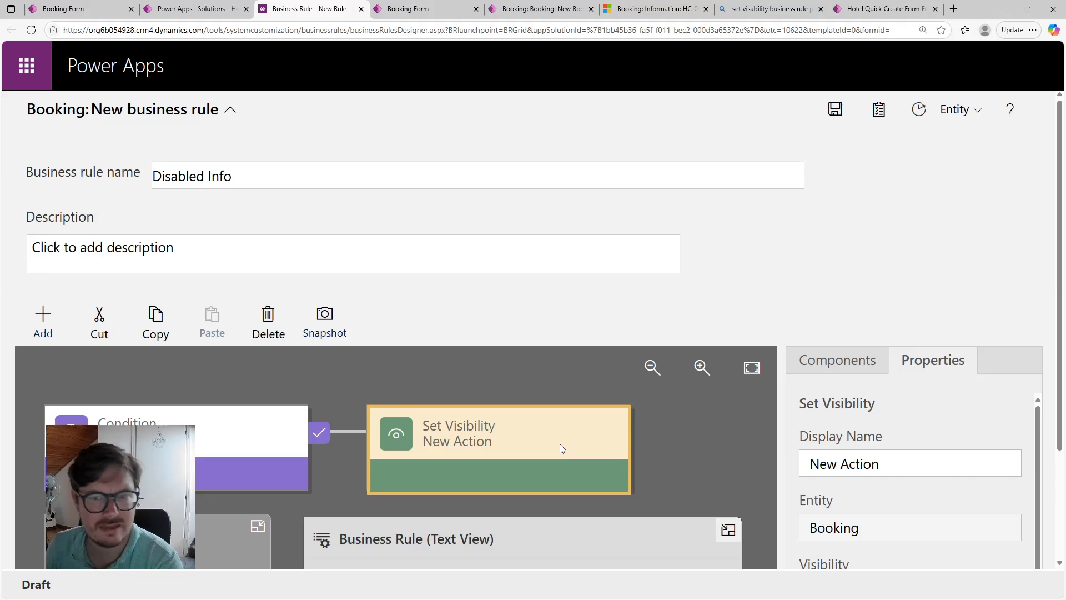
# Set the display name of the Set Visibility action to "Make Visible".
pyautogui.scroll(-2, 1055, 322)
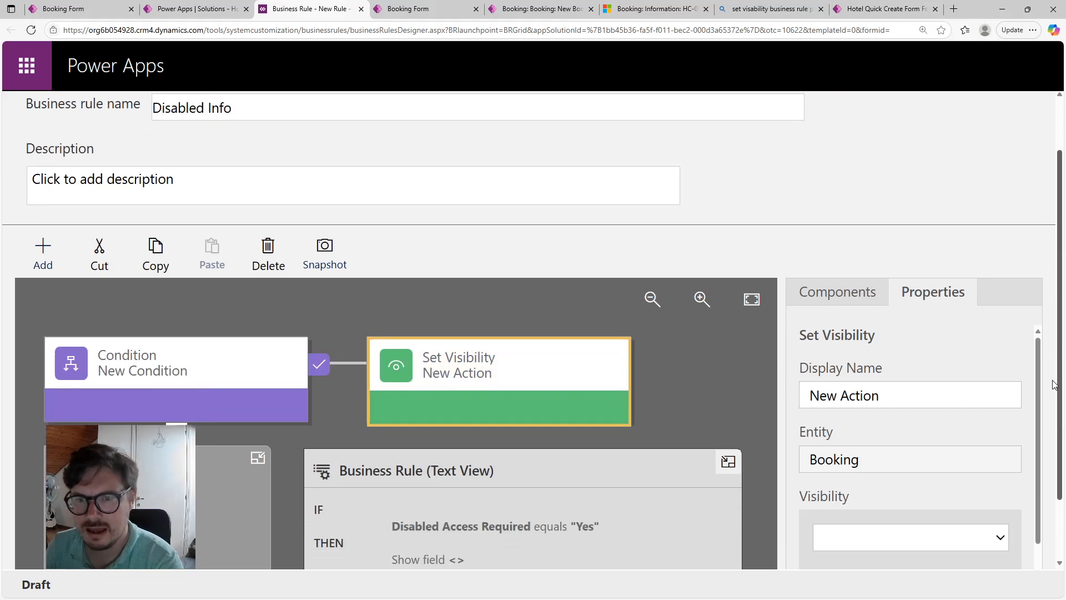
pyautogui.tripleClick(819, 347)
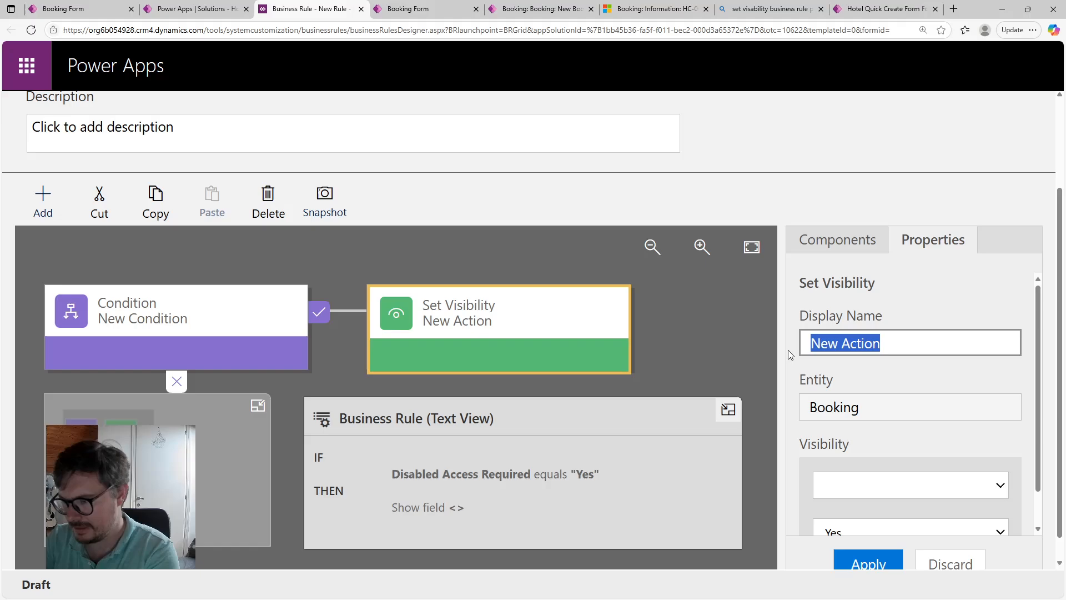
pyautogui.write('Make ')
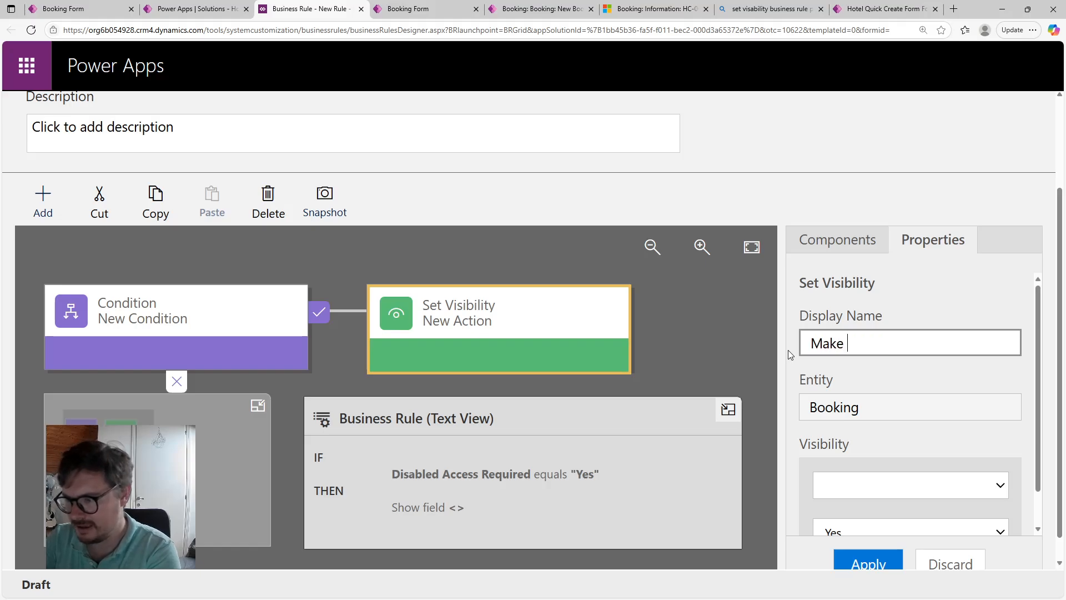
pyautogui.write('Visible')
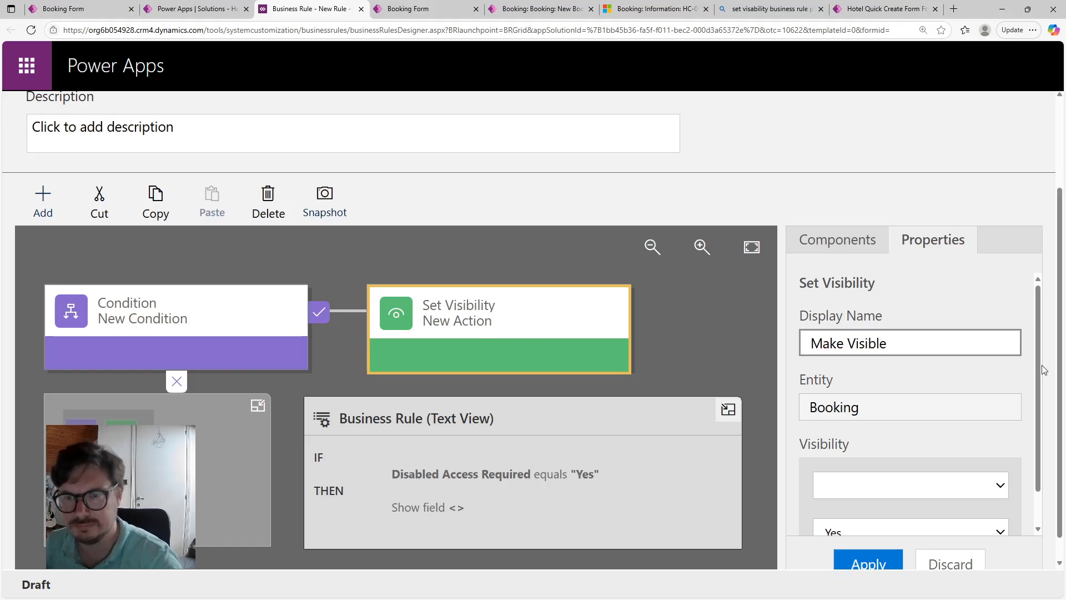
# Set the Make Visible action to show the Disabled Request field with visibility Yes and apply it.
pyautogui.scroll(-1, 979, 433)
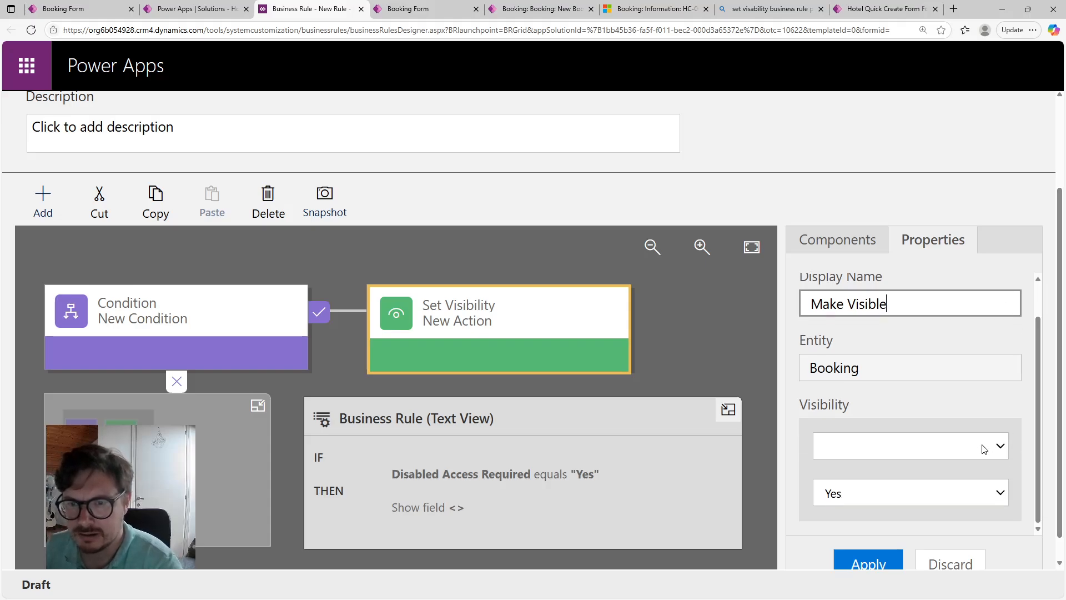
pyautogui.click(976, 448)
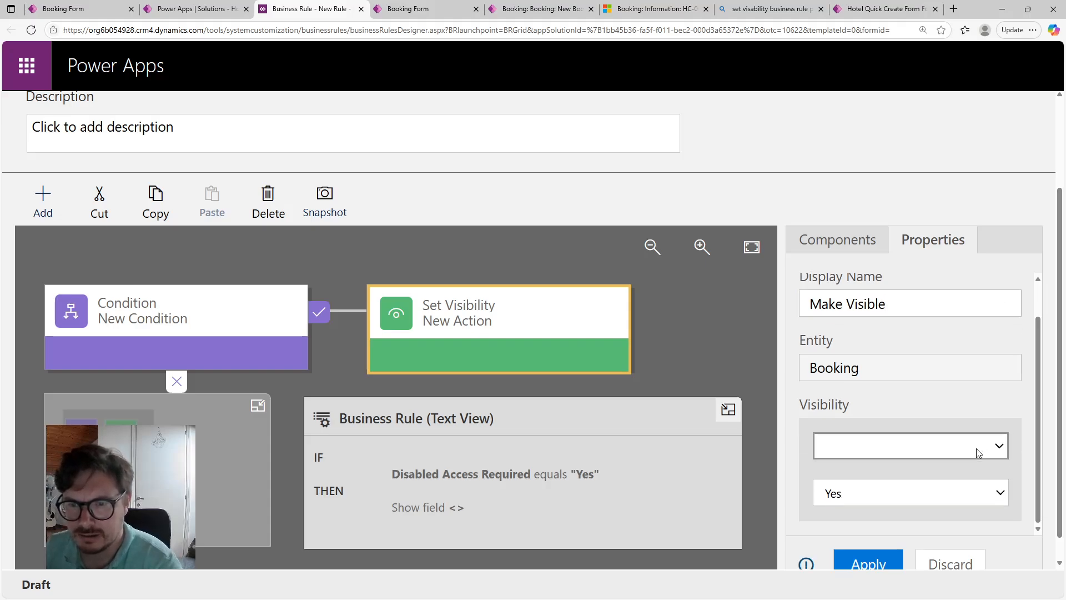
pyautogui.click(937, 204)
pyautogui.moveTo(1058, 341); pyautogui.dragTo(1056, 412)
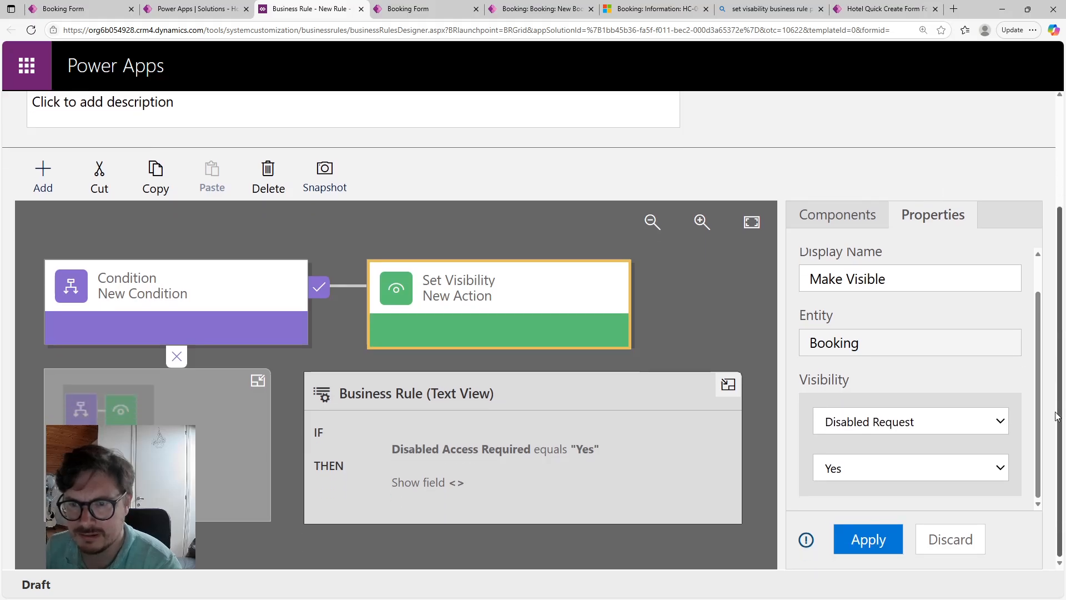
pyautogui.click(854, 536)
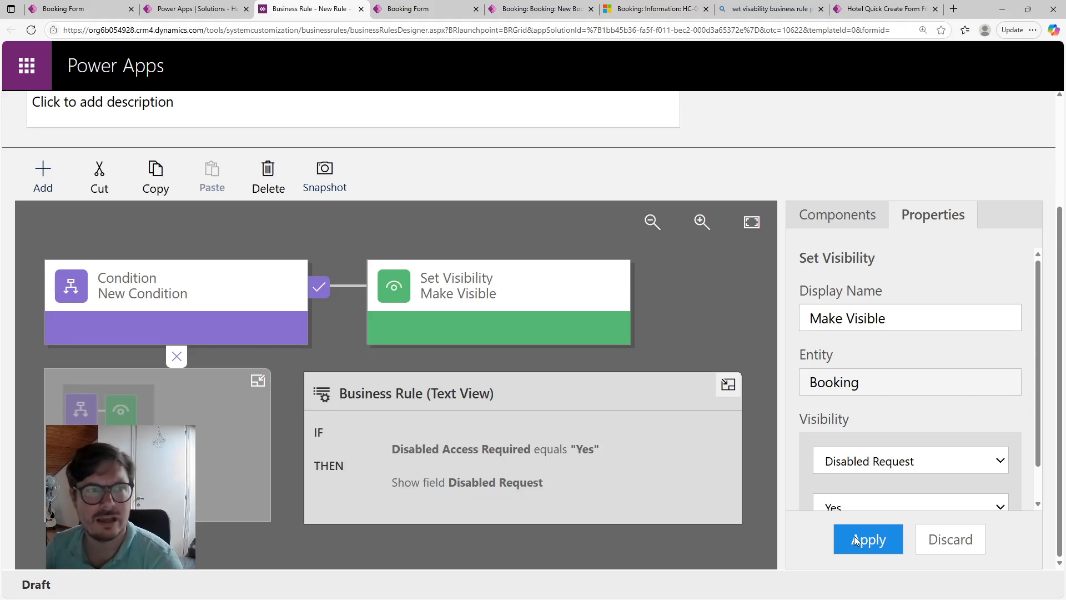
# Add a Set Business Required action after the Make Visible action in the true branch.
pyautogui.click(51, 186)
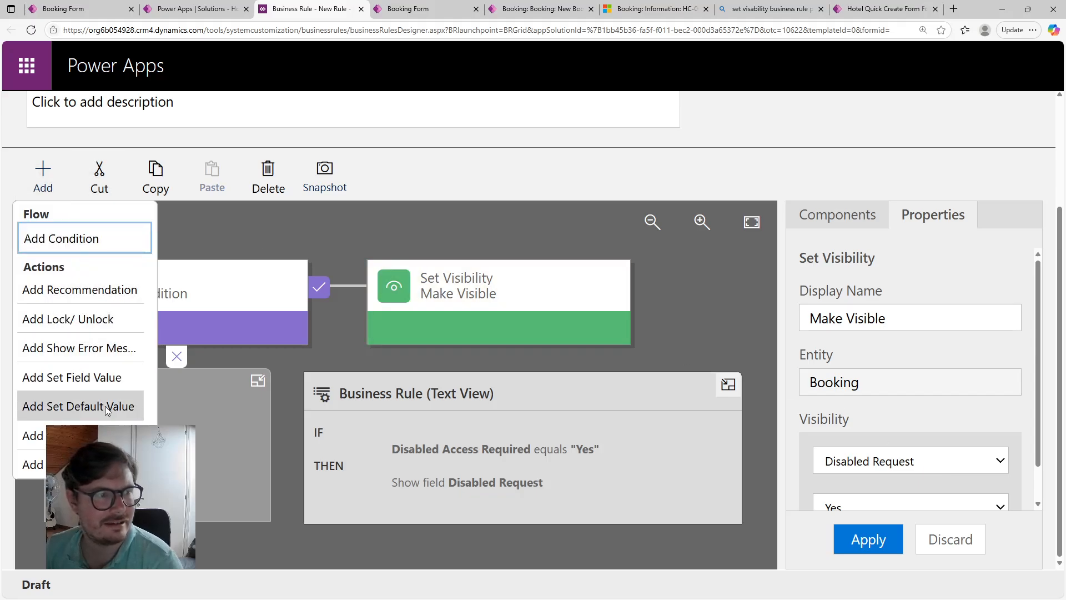
pyautogui.click(78, 435)
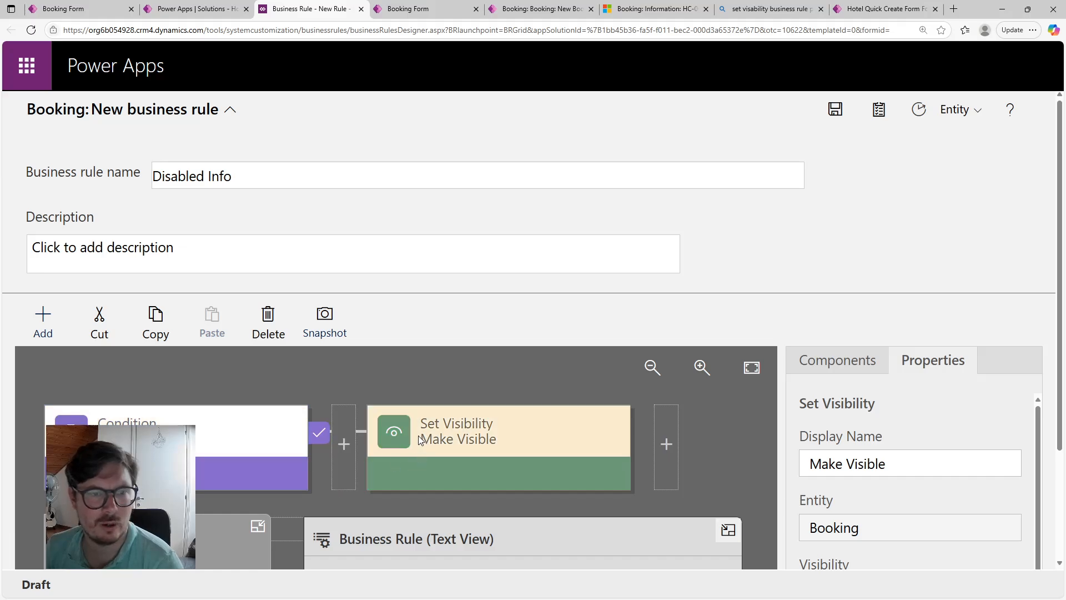
pyautogui.click(671, 431)
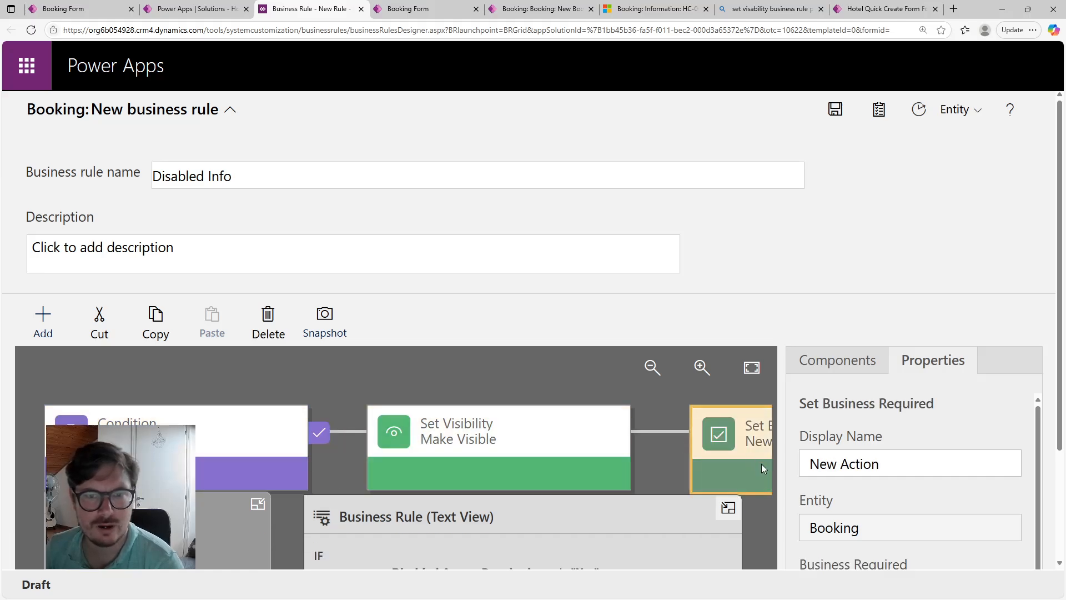
# Set the display name of the Set Business Required action to "Make Business Required".
pyautogui.scroll(-2, 661, 438)
pyautogui.moveTo(442, 561); pyautogui.dragTo(644, 563)
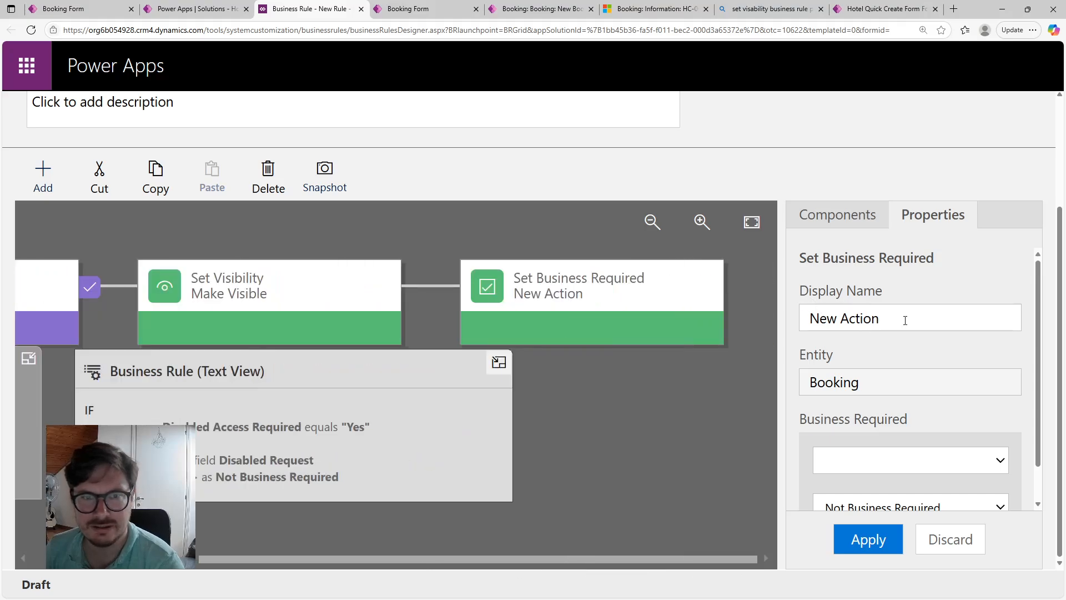
pyautogui.moveTo(904, 318); pyautogui.dragTo(785, 319)
pyautogui.write('Mak')
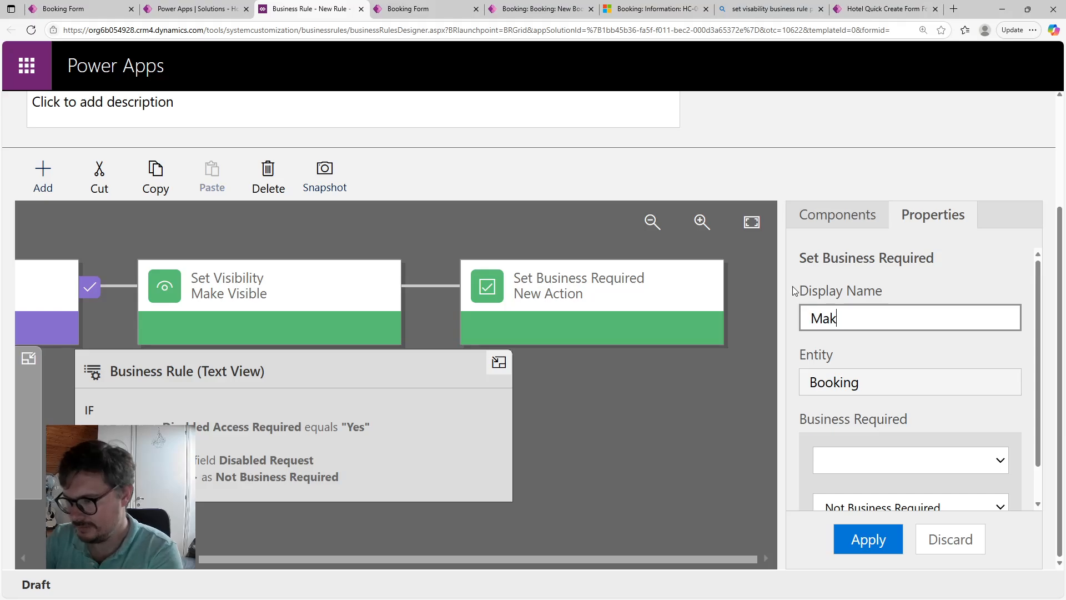
pyautogui.write('e Business Required')
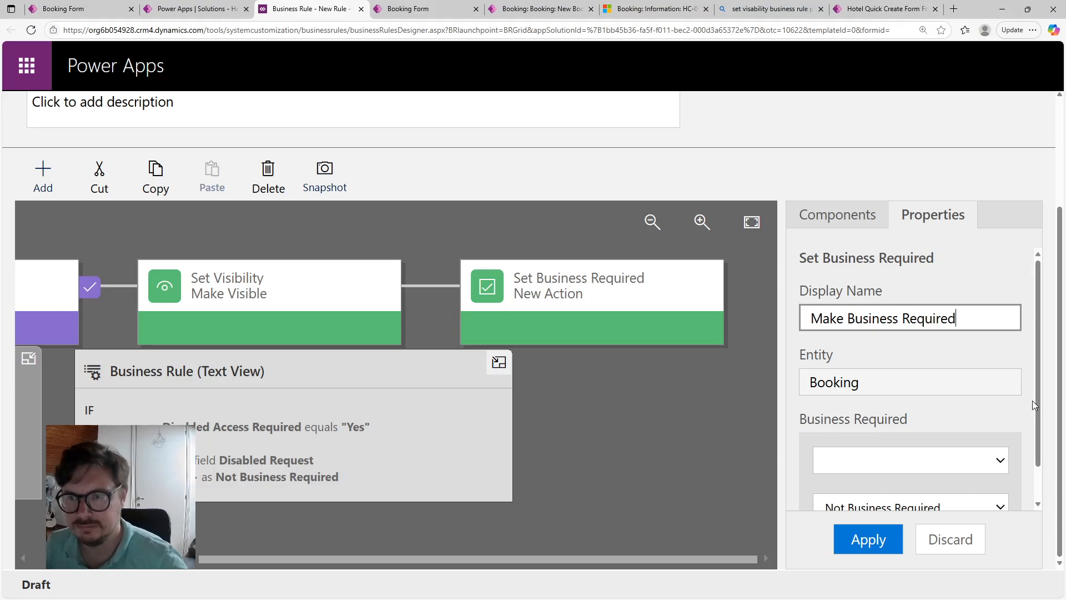
# Set the Disabled Request field to Business Required in the Make Business Required action and apply it.
pyautogui.scroll(-1, 1034, 401)
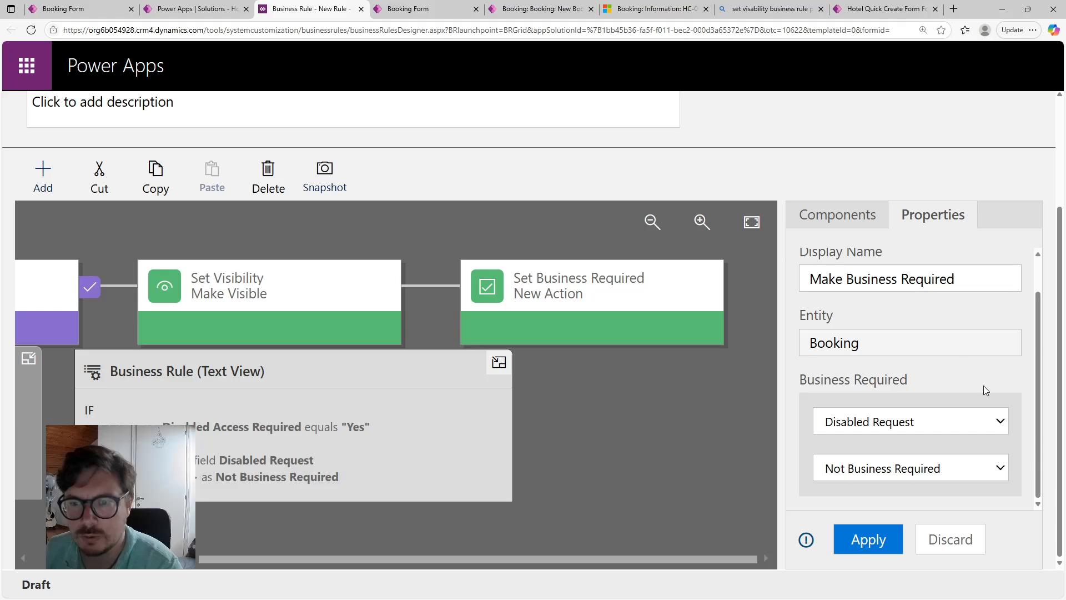
pyautogui.click(982, 477)
pyautogui.click(940, 496)
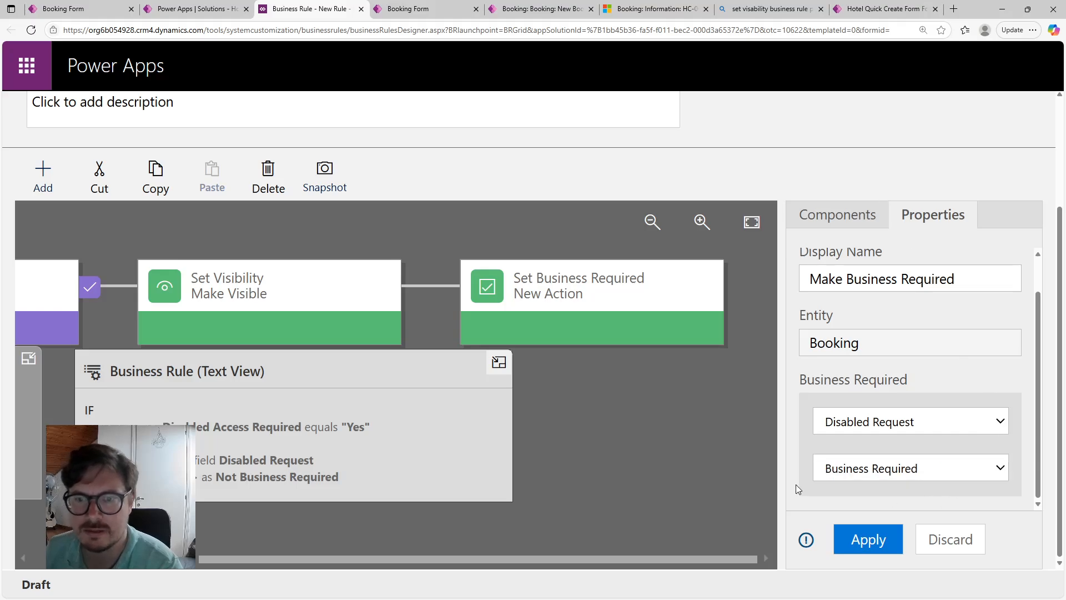
pyautogui.click(870, 542)
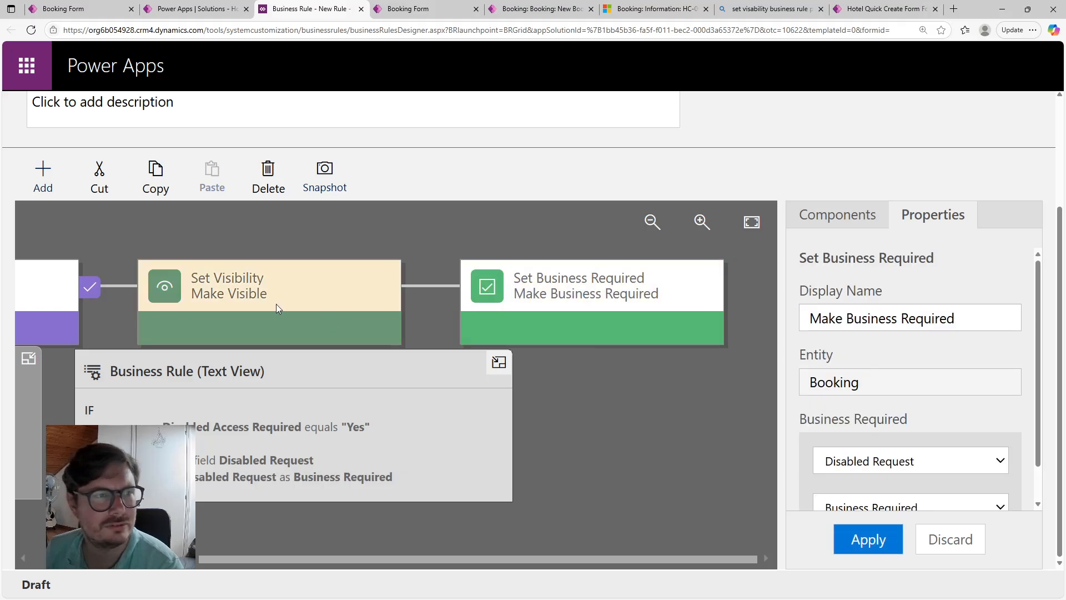
# Add a Recommendation between the Make Visible and Make Business Required actions.
pyautogui.click(29, 184)
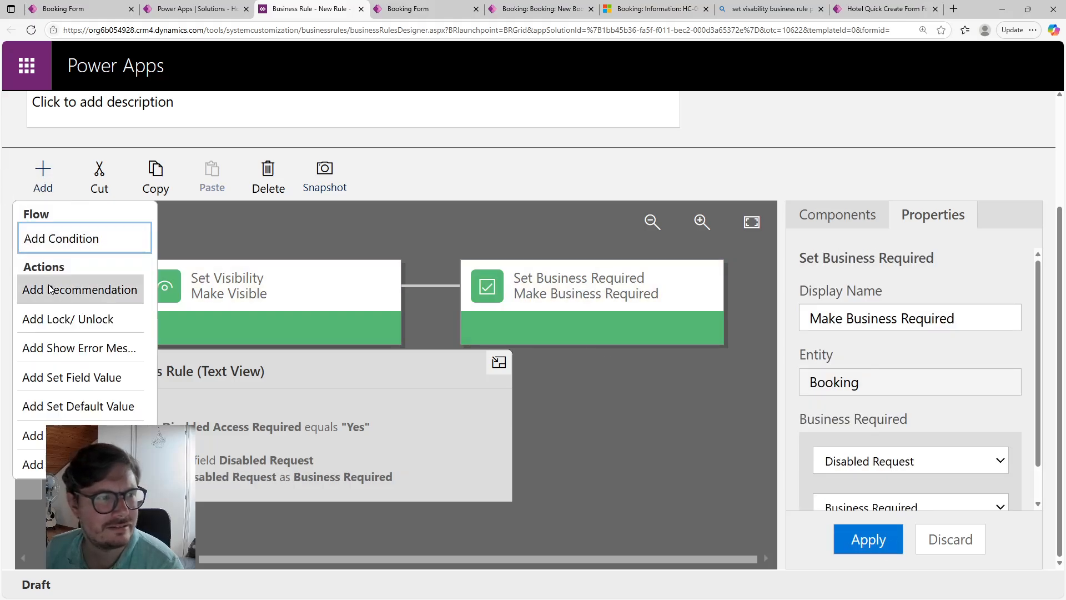
pyautogui.click(31, 183)
pyautogui.click(34, 185)
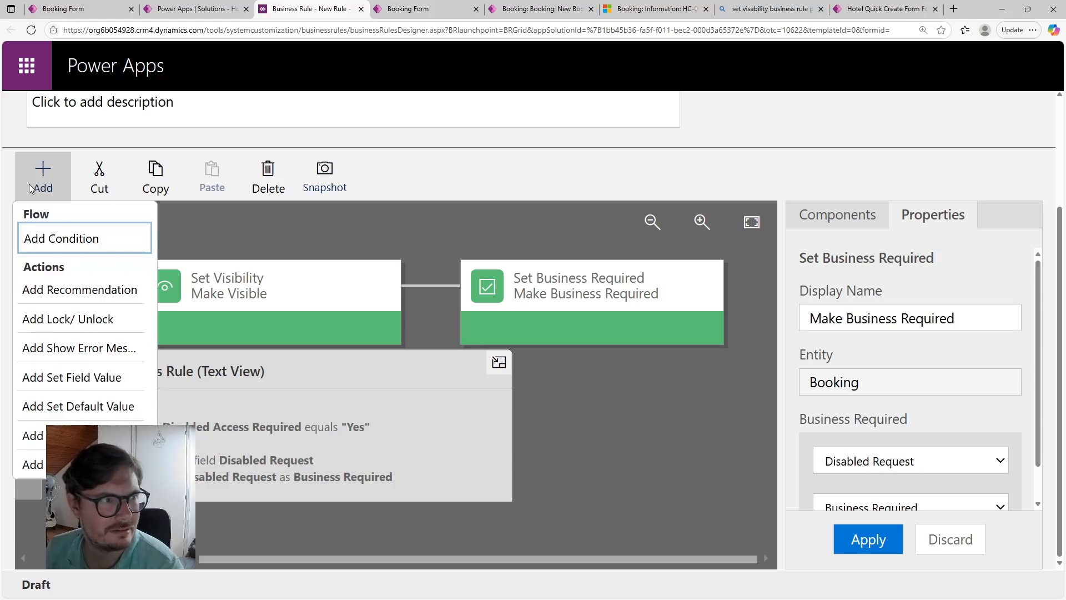
pyautogui.click(61, 295)
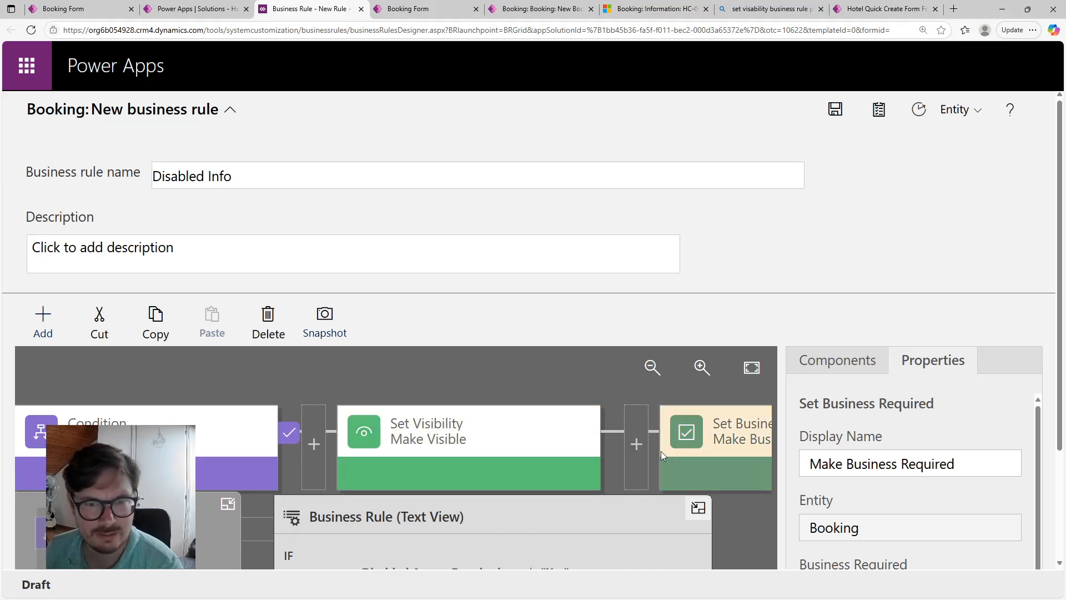
pyautogui.click(637, 444)
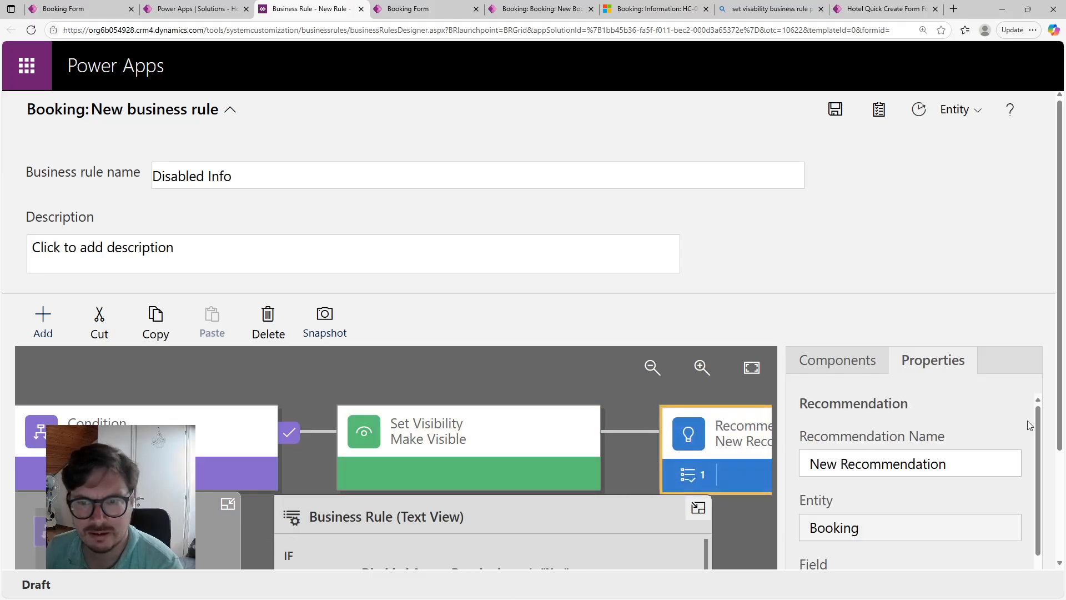
# Name the recommendation "Disabled text" and set its field to Disabled Request.
pyautogui.scroll(-3, 1044, 410)
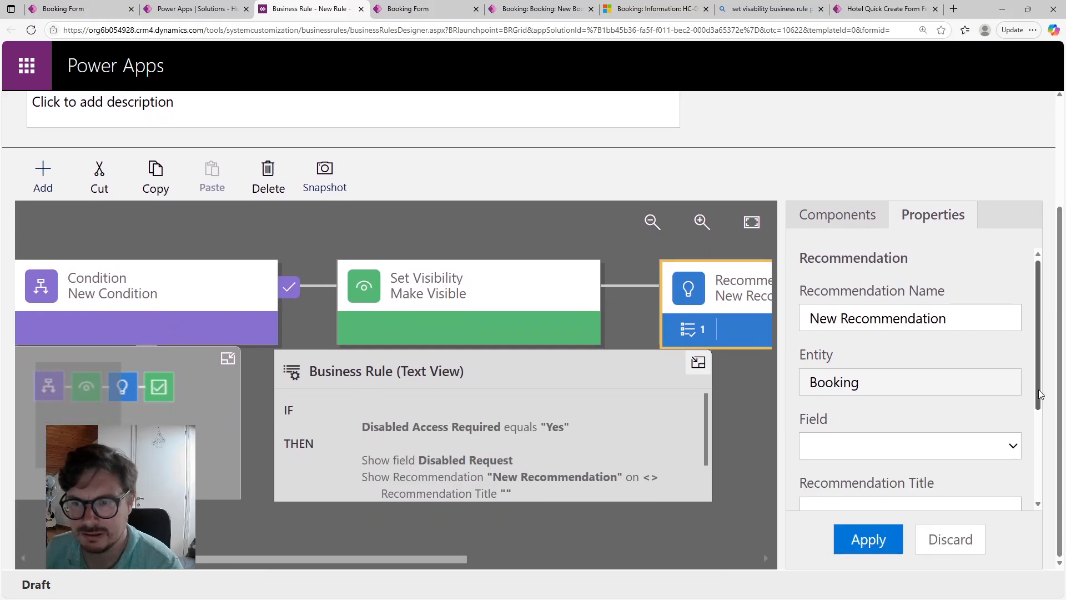
pyautogui.scroll(-3, 1039, 394)
pyautogui.scroll(2, 1043, 377)
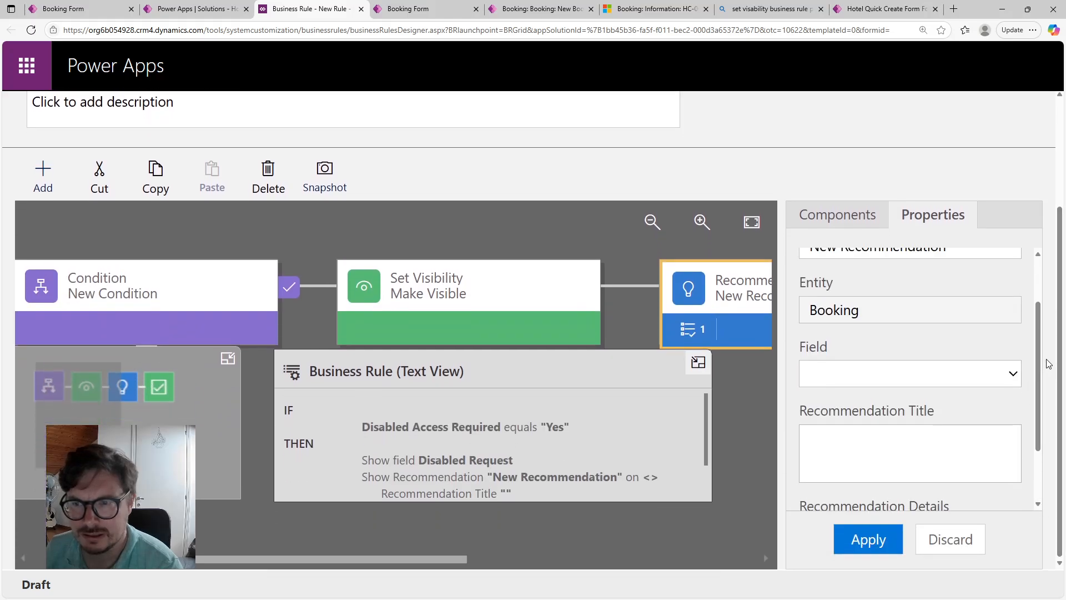
pyautogui.scroll(1, 983, 324)
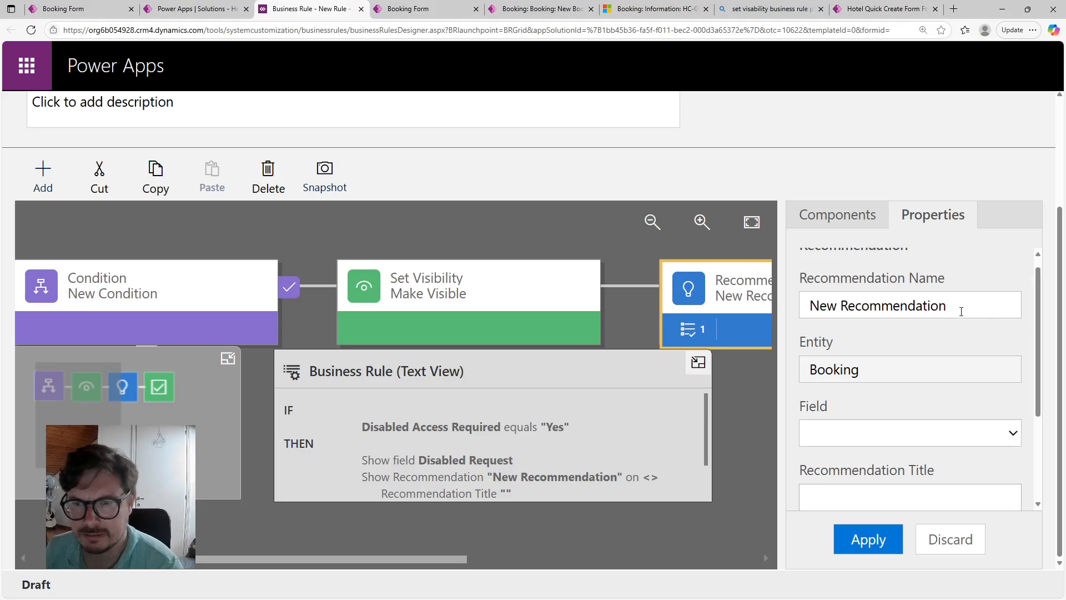
pyautogui.tripleClick(892, 307)
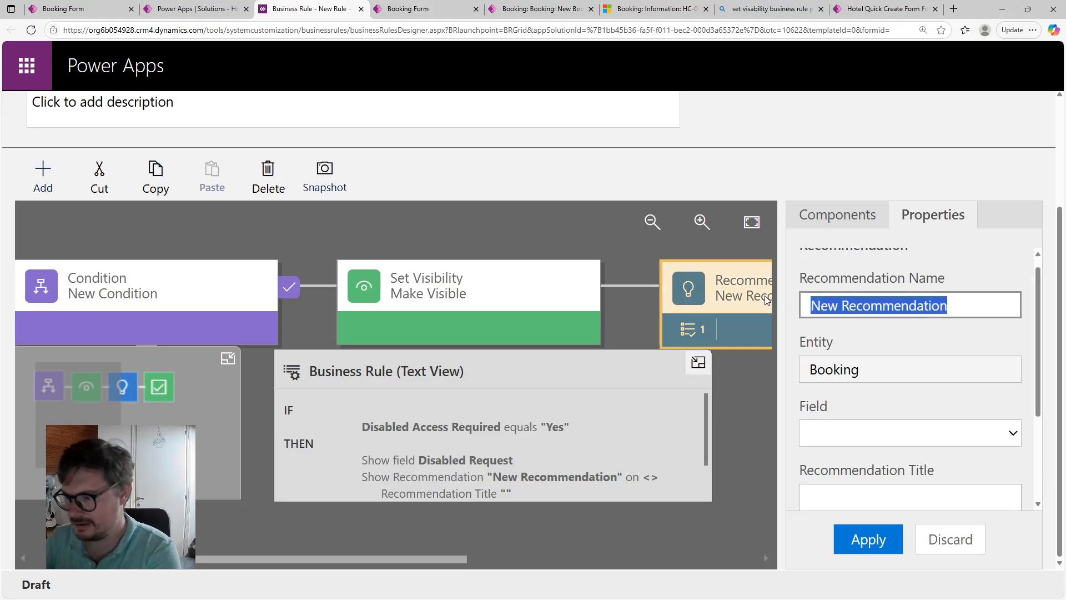
pyautogui.write('Disabled')
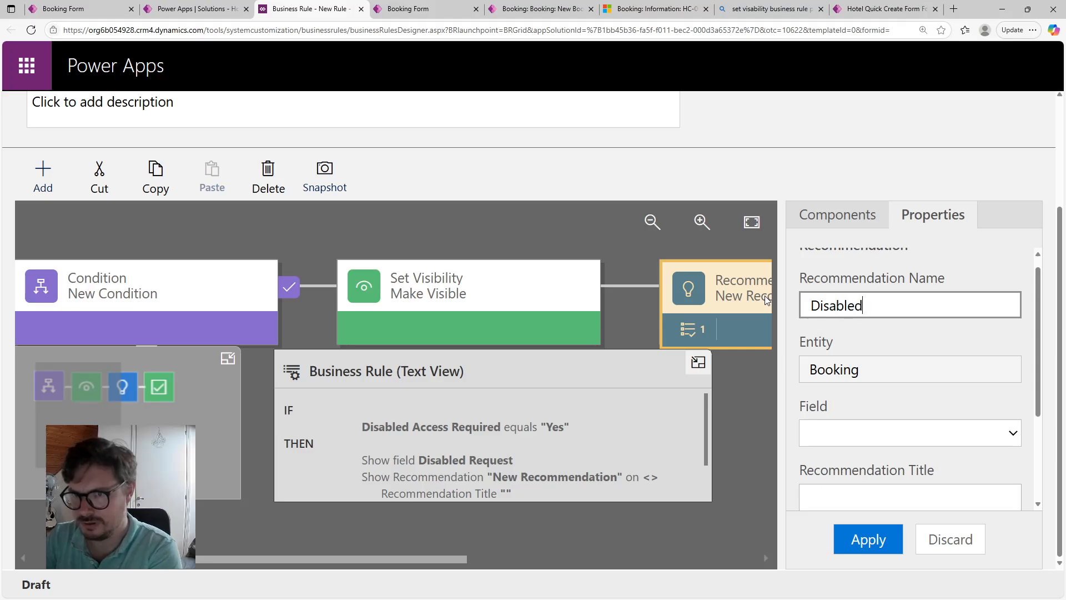
pyautogui.write(' te')
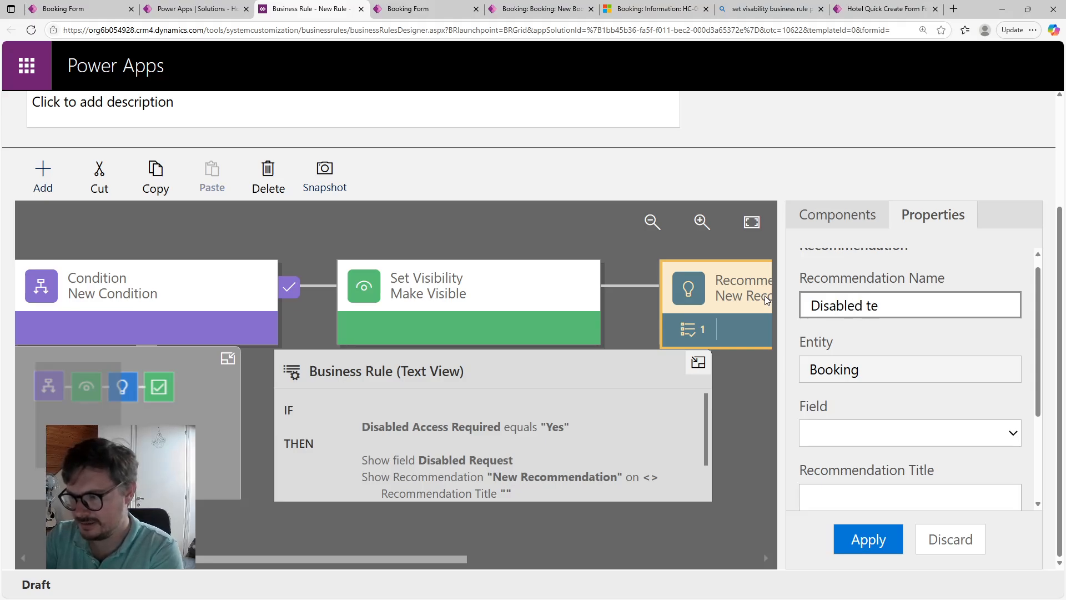
pyautogui.write('xt')
pyautogui.click(870, 443)
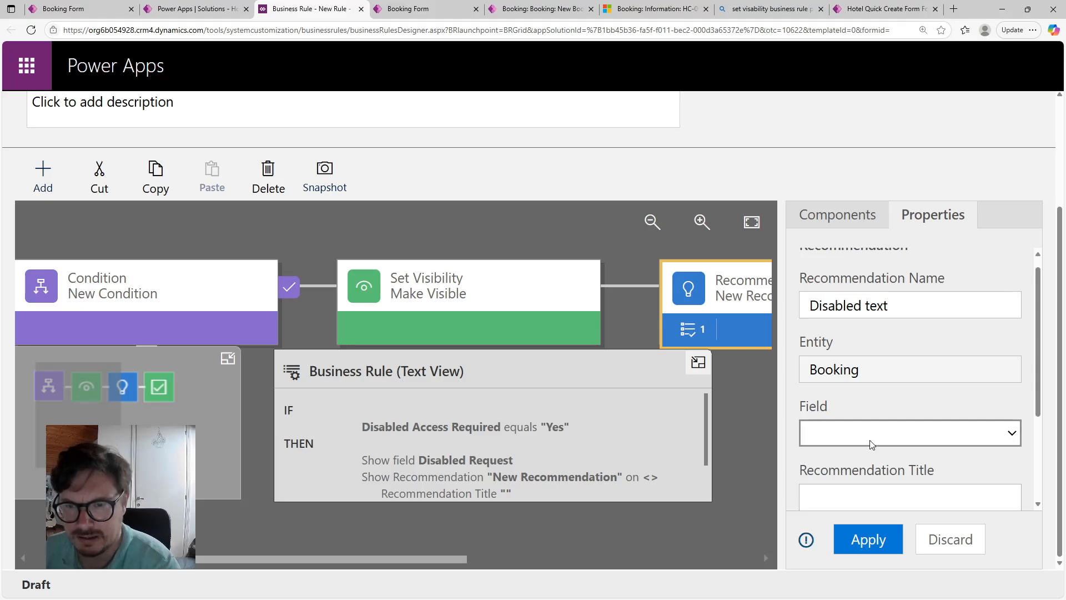
pyautogui.click(884, 195)
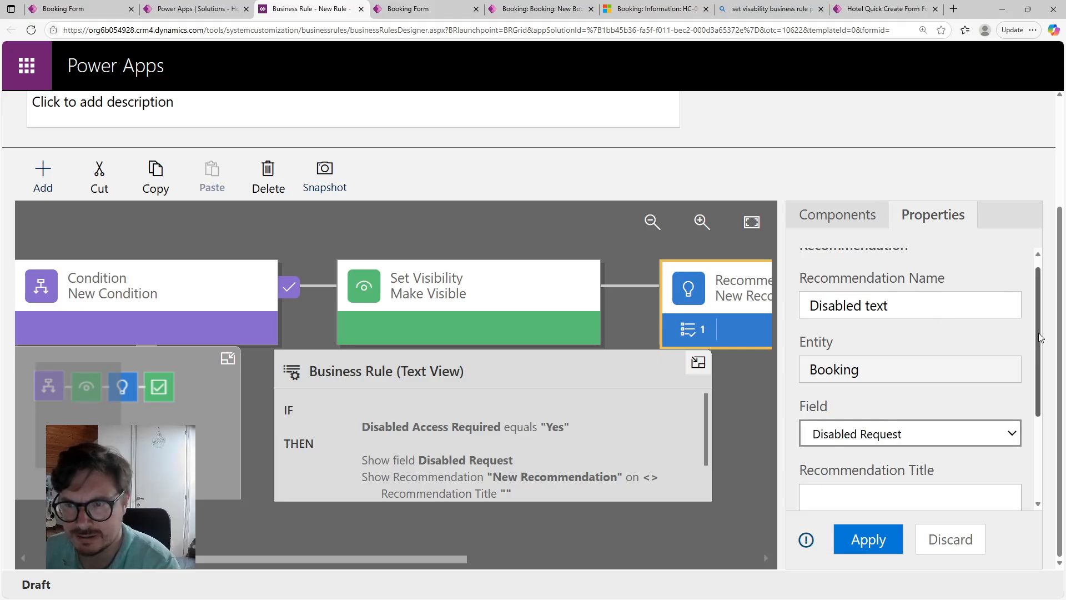
# Enter "Request details" as the recommendation title.
pyautogui.moveTo(1040, 337); pyautogui.dragTo(1026, 424)
pyautogui.click(952, 382)
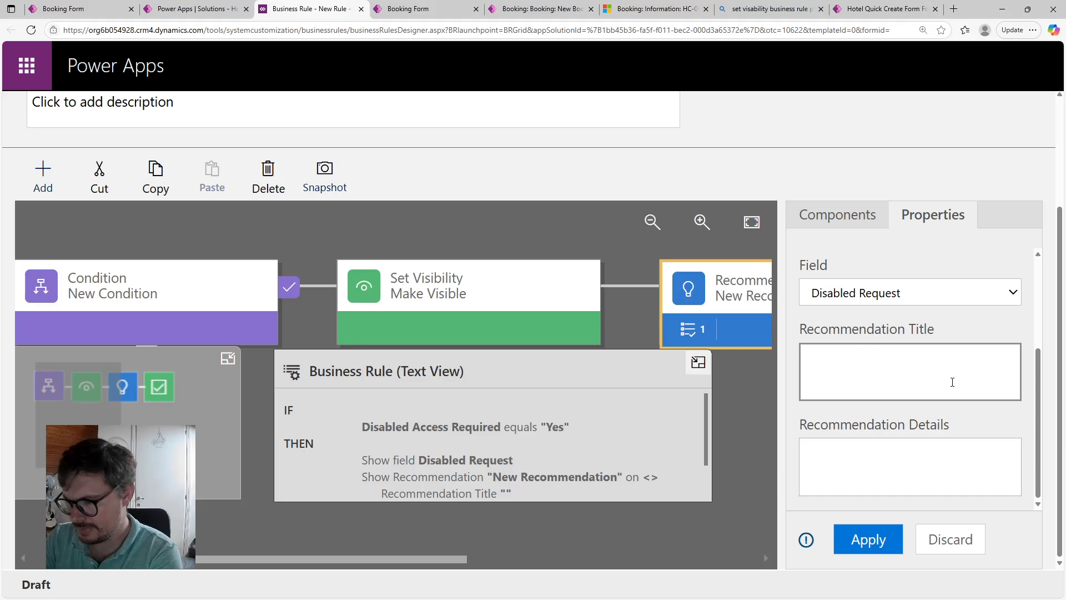
pyautogui.write('r')
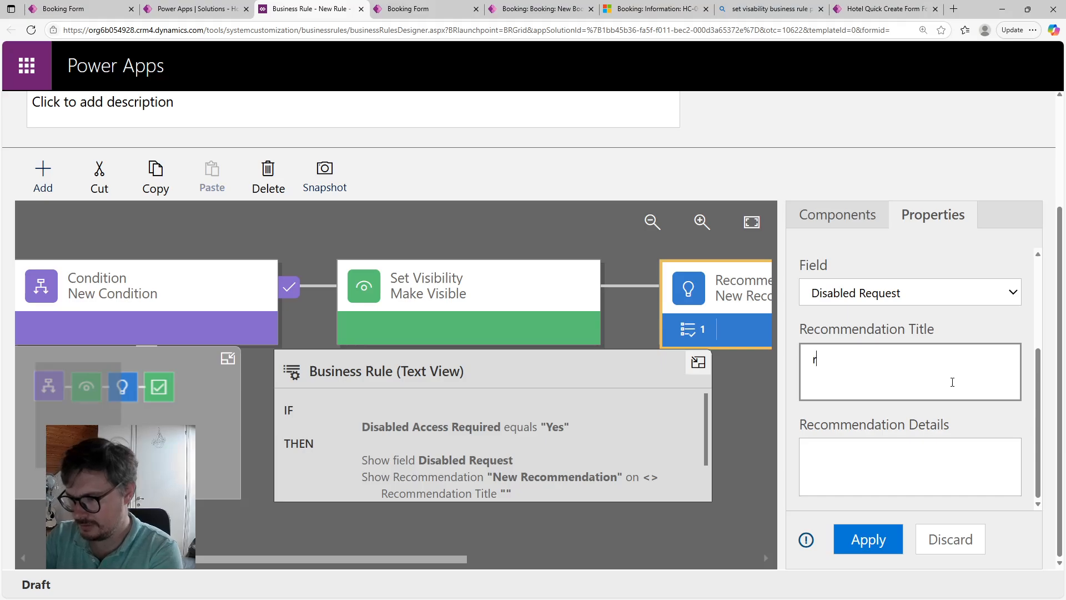
pyautogui.write('equest details')
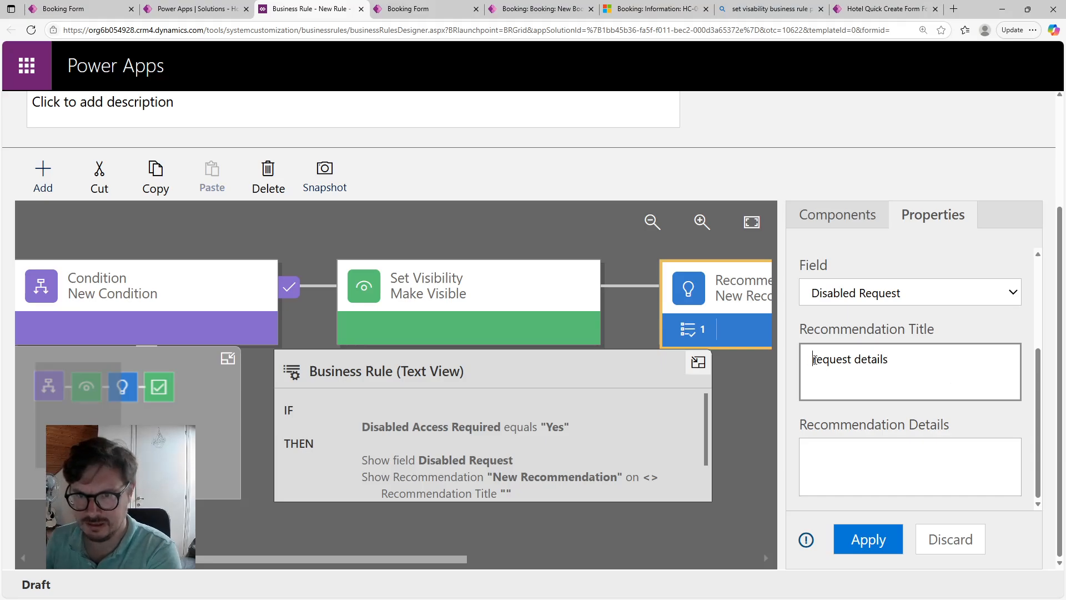
pyautogui.press('BackSpace')
pyautogui.write('R')
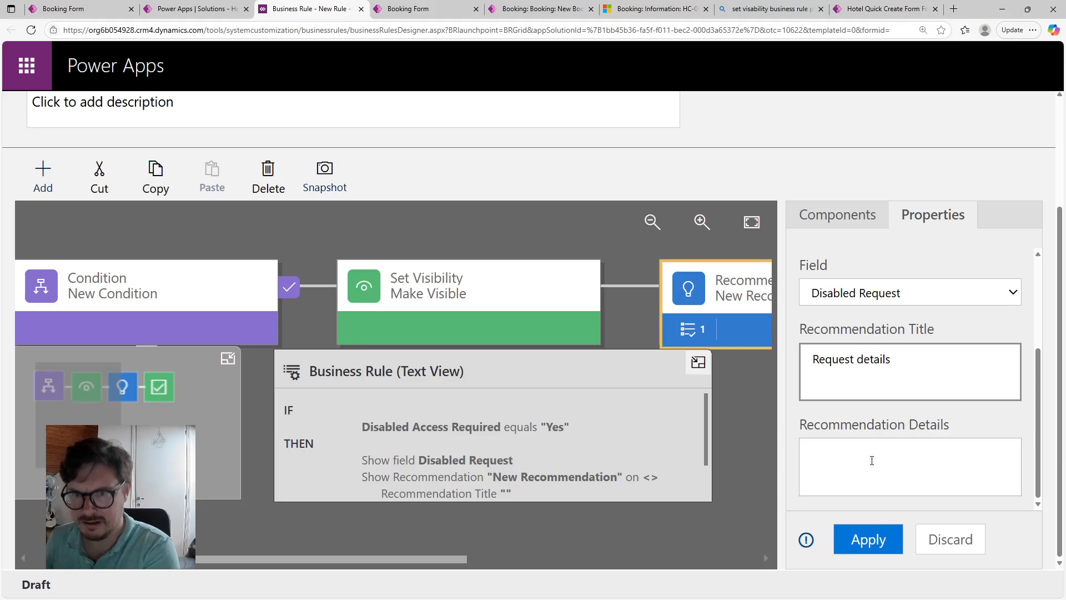
# Set the recommendation details to "Please note down what adjustments we can make to make your stay here more enjoyable." and apply the changes.
pyautogui.click(872, 460)
pyautogui.write('Please n')
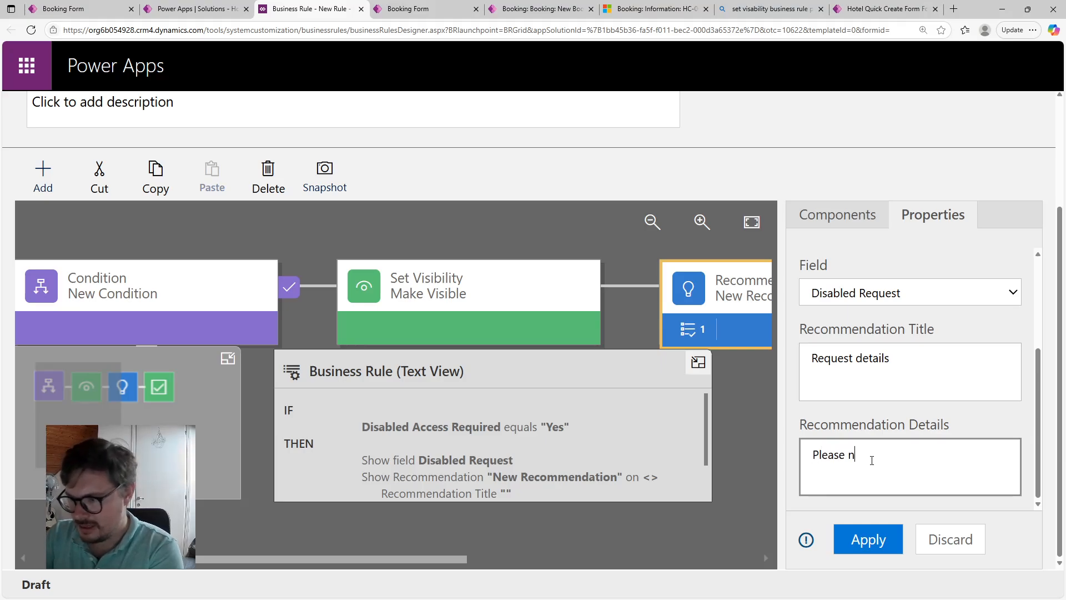
pyautogui.write('ote down w')
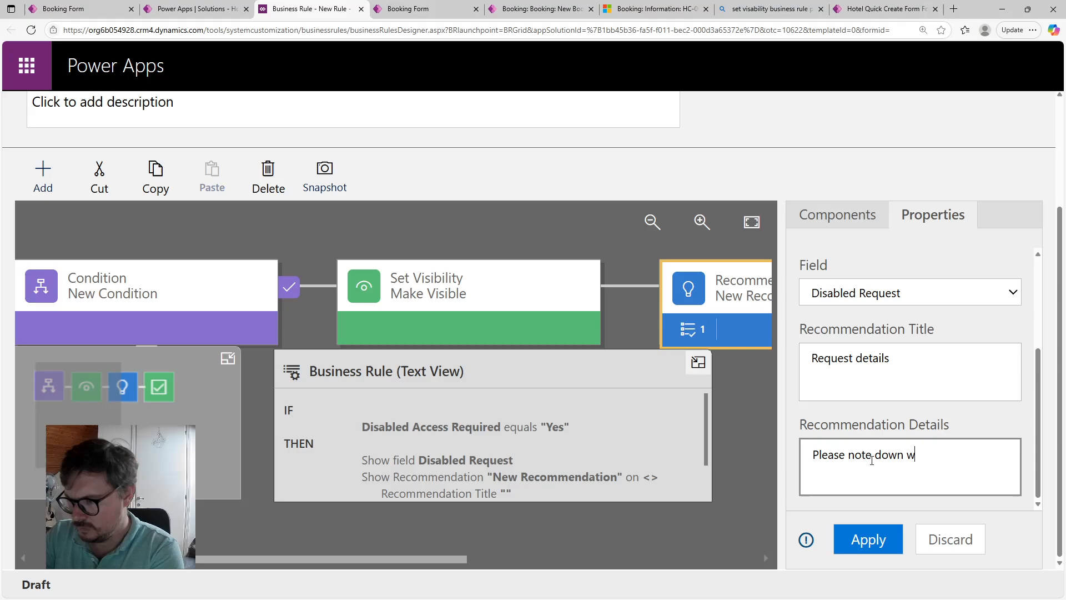
pyautogui.write('hat adj')
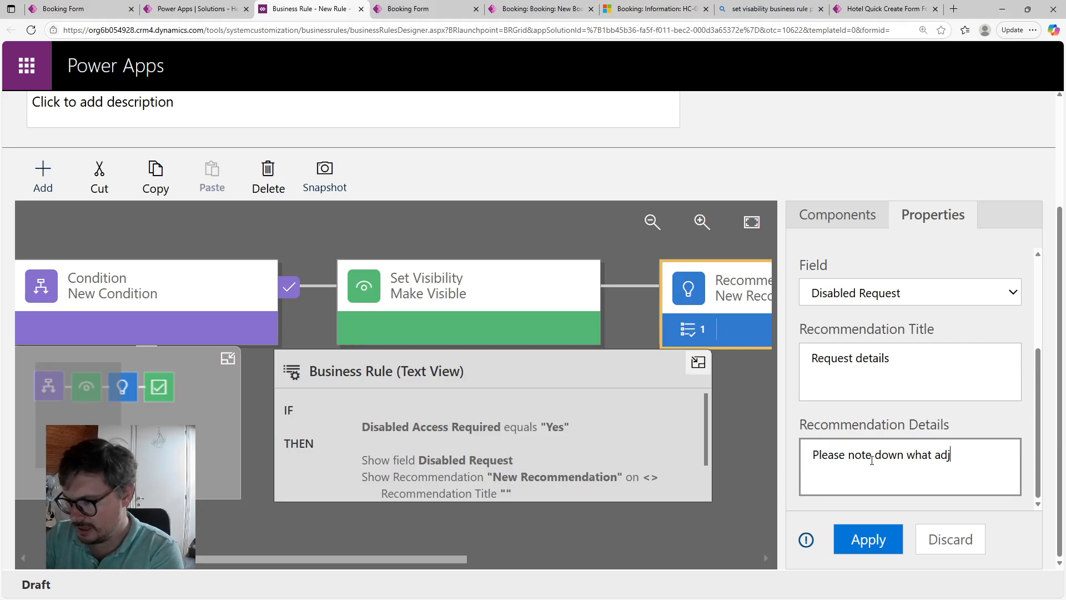
pyautogui.write('ustments we ca')
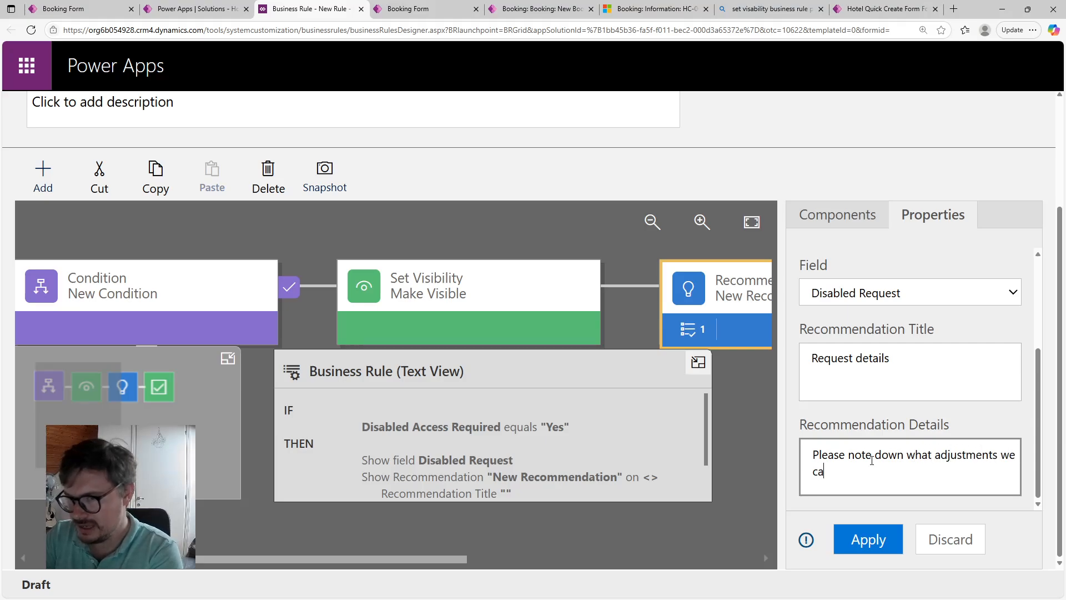
pyautogui.write('n make to make')
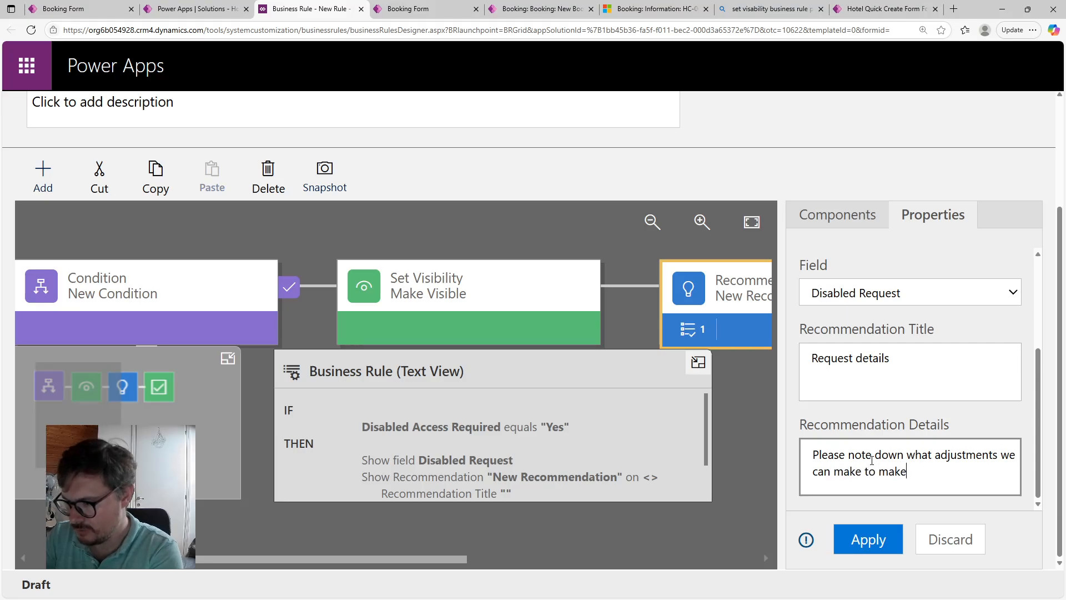
pyautogui.write(' your stay here ')
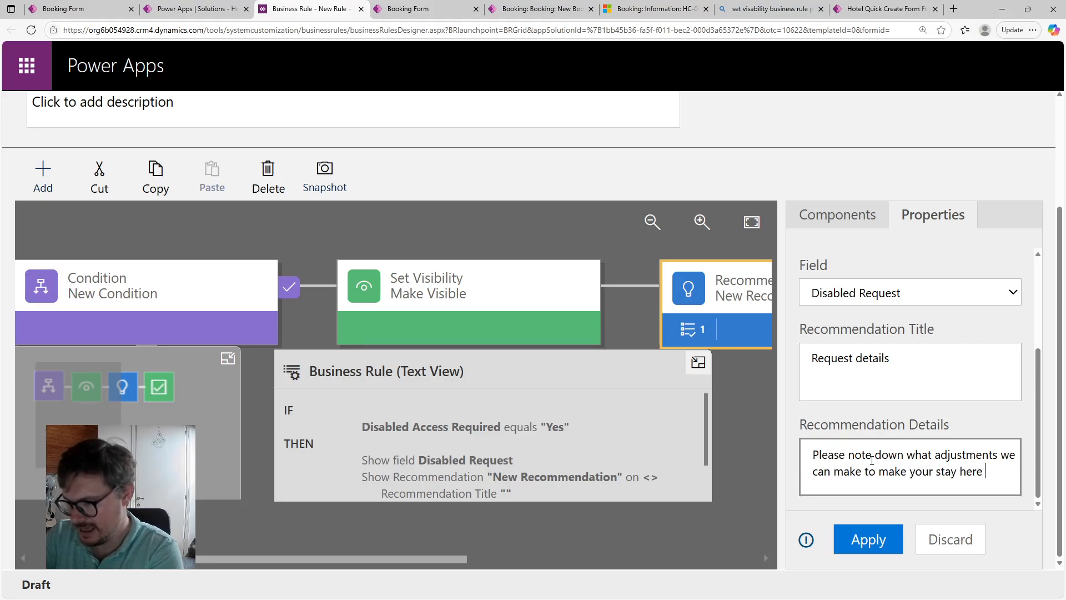
pyautogui.write('more enjoyable.')
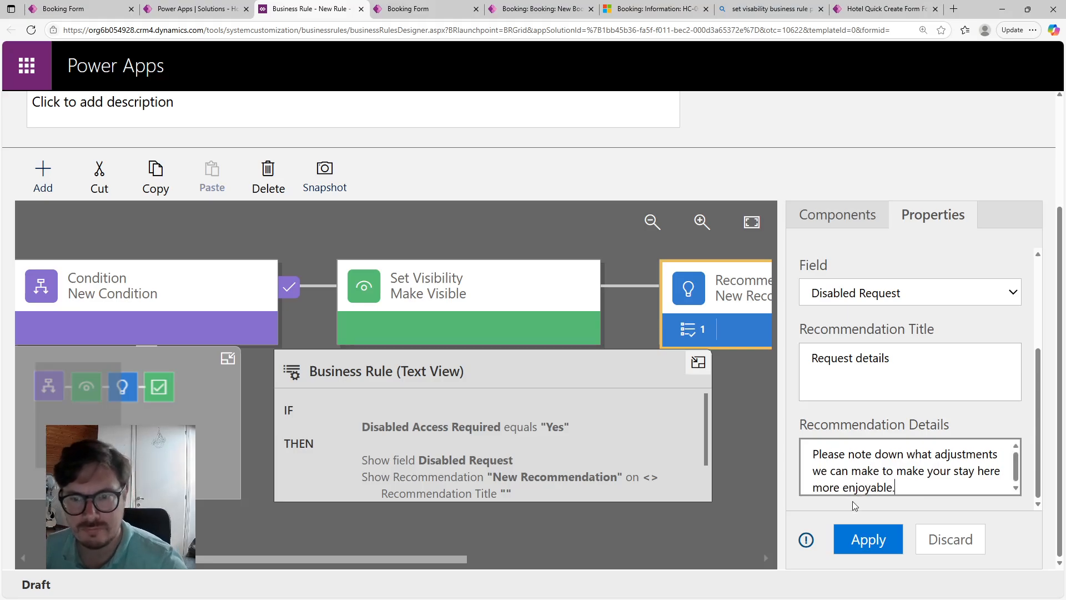
pyautogui.click(859, 539)
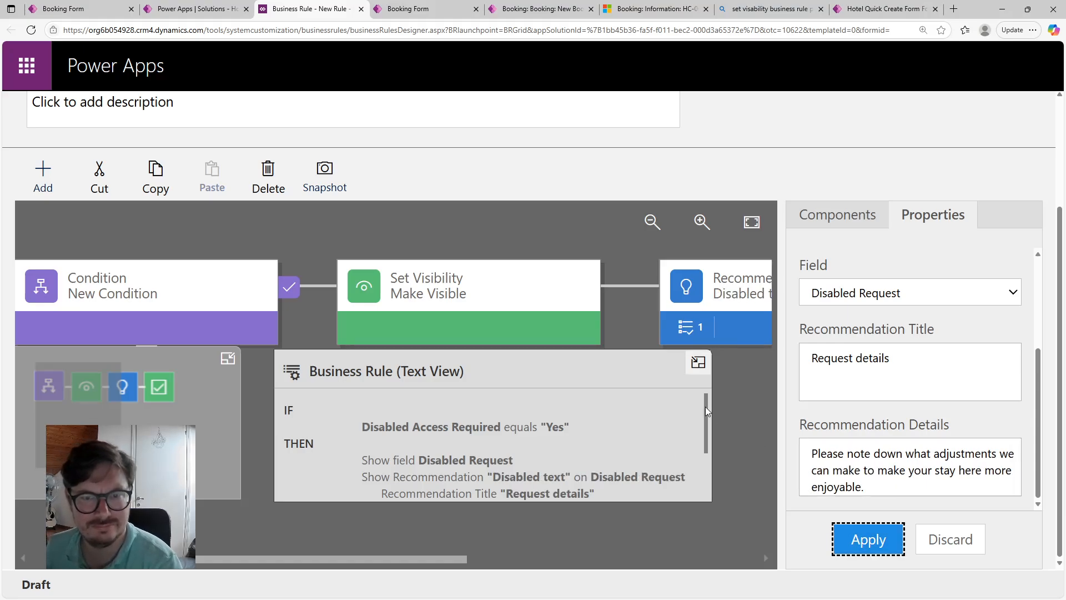
# Review the business rule's text view and try to save the Disabled Info rule.
pyautogui.moveTo(706, 412); pyautogui.dragTo(708, 475)
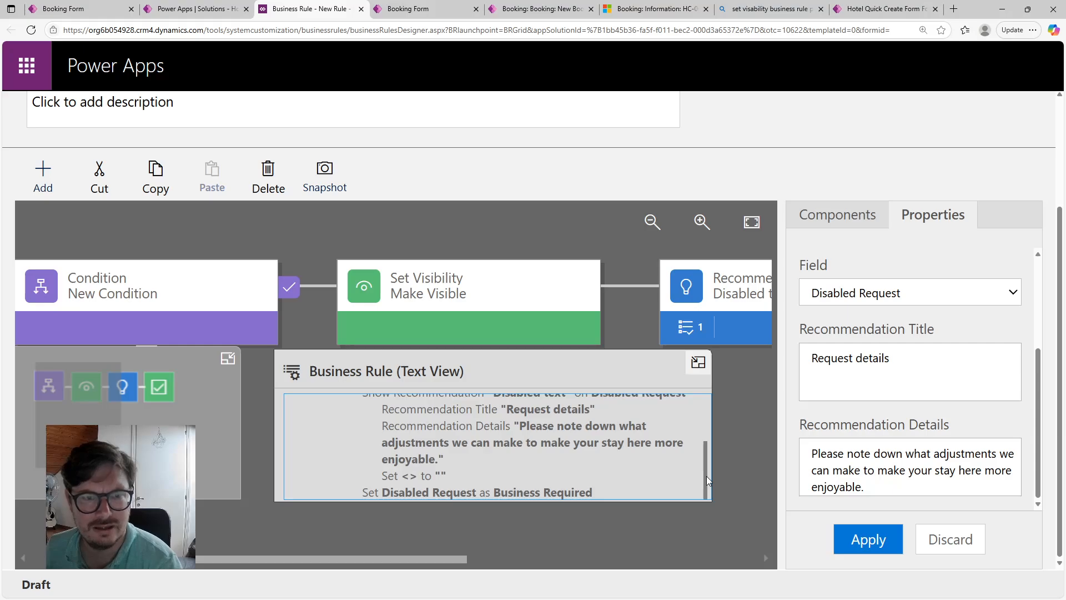
pyautogui.click(666, 326)
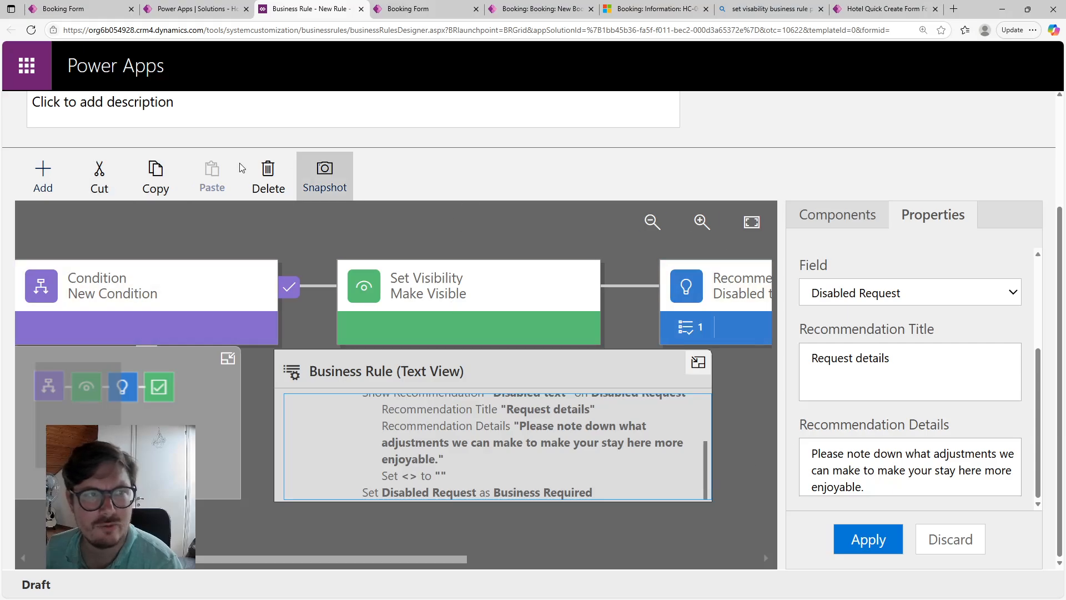
pyautogui.moveTo(1060, 322); pyautogui.dragTo(1026, 353)
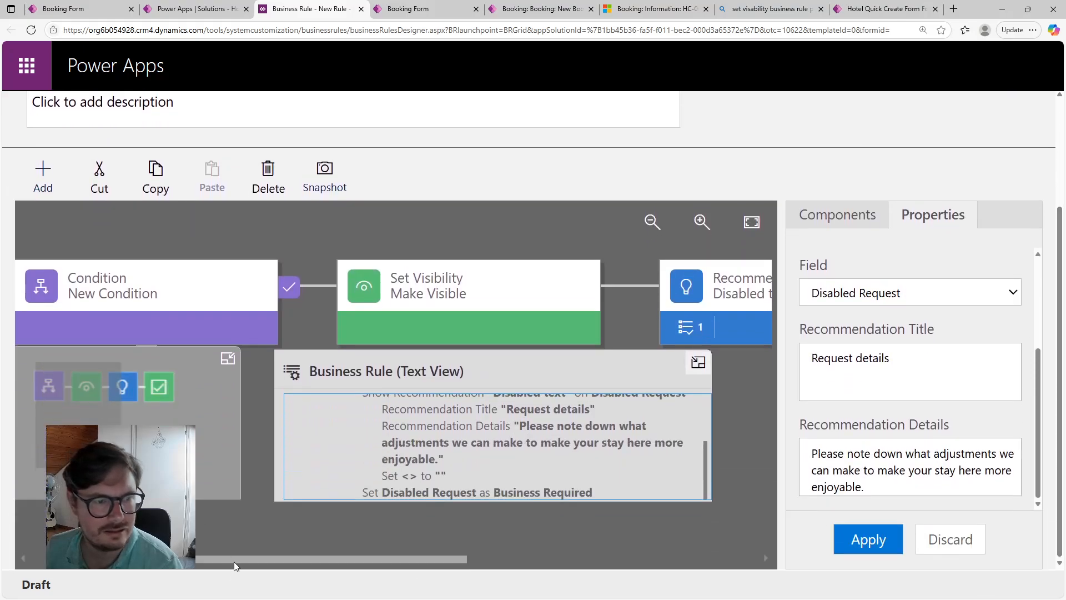
pyautogui.moveTo(233, 561); pyautogui.dragTo(113, 577)
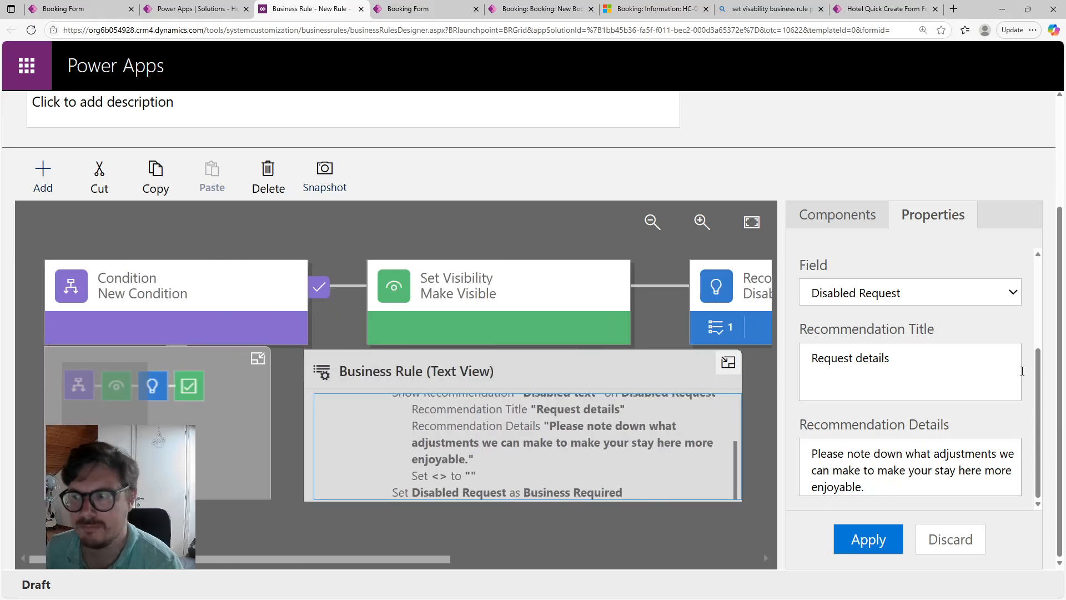
pyautogui.scroll(3, 1062, 286)
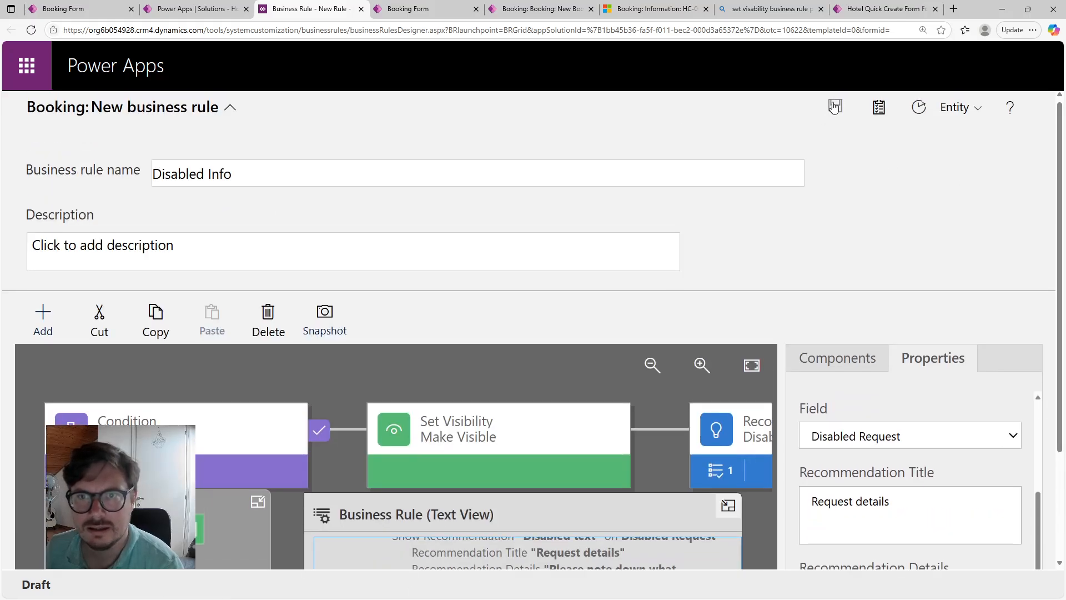
pyautogui.click(834, 106)
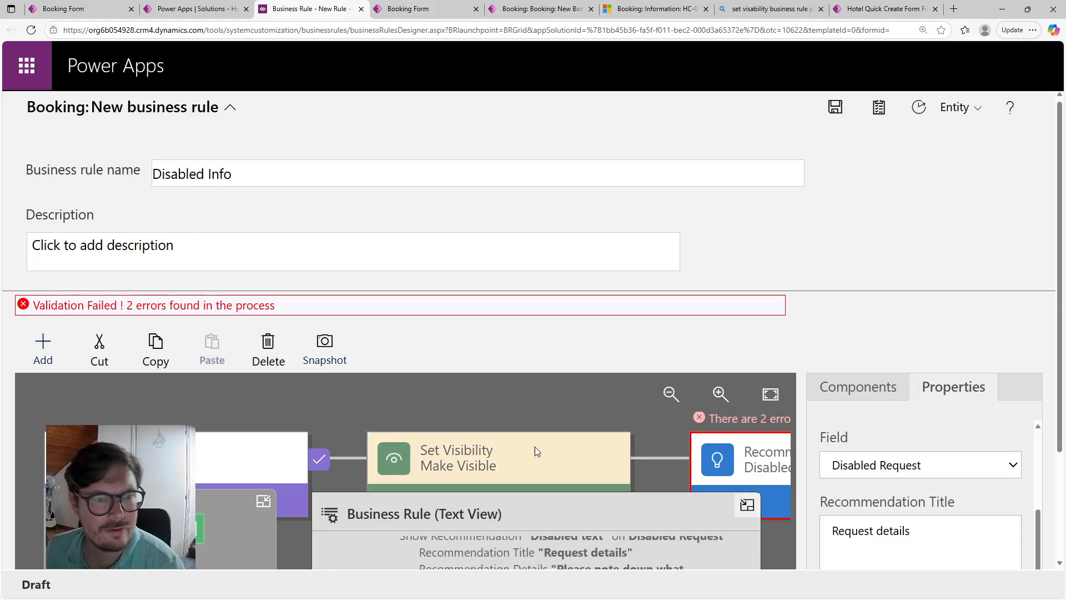
# Open the action inside the "Disabled text" recommendation and set its target field to Disabled Request.
pyautogui.scroll(-2, 549, 450)
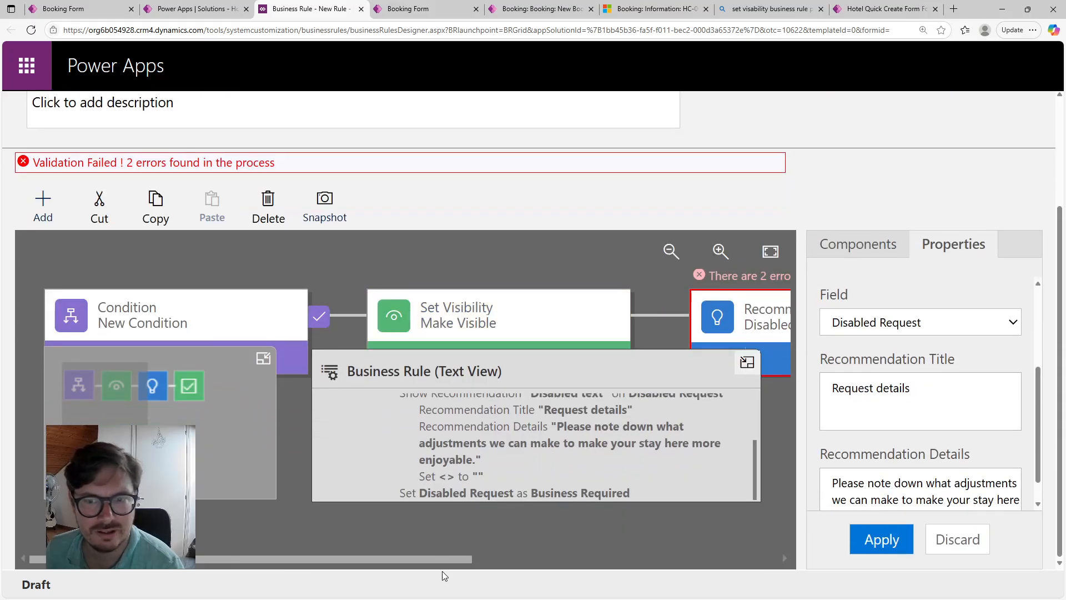
pyautogui.moveTo(459, 564); pyautogui.dragTo(712, 561)
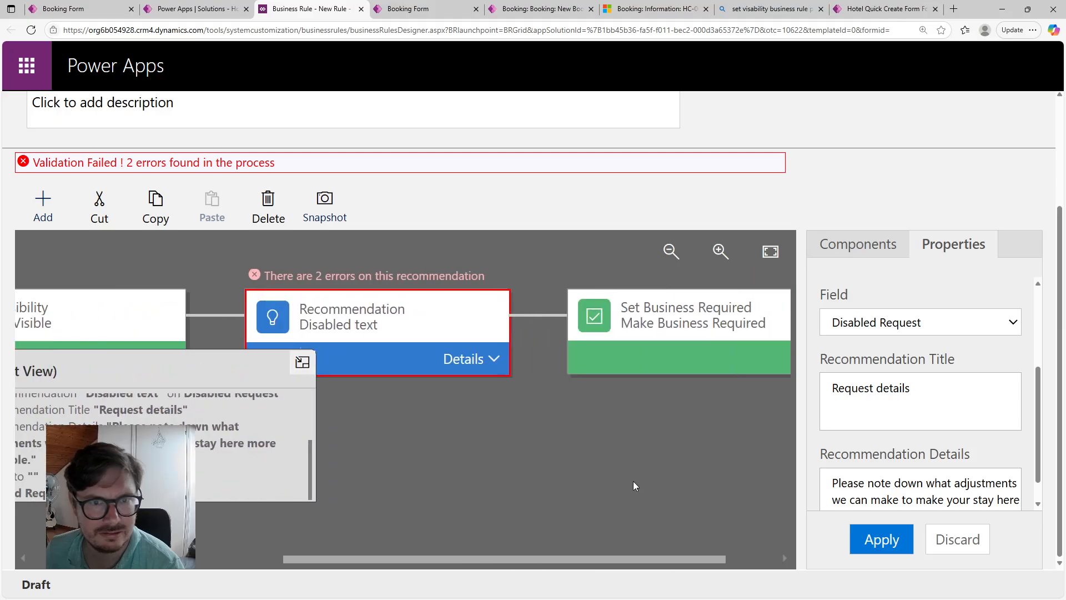
pyautogui.click(469, 368)
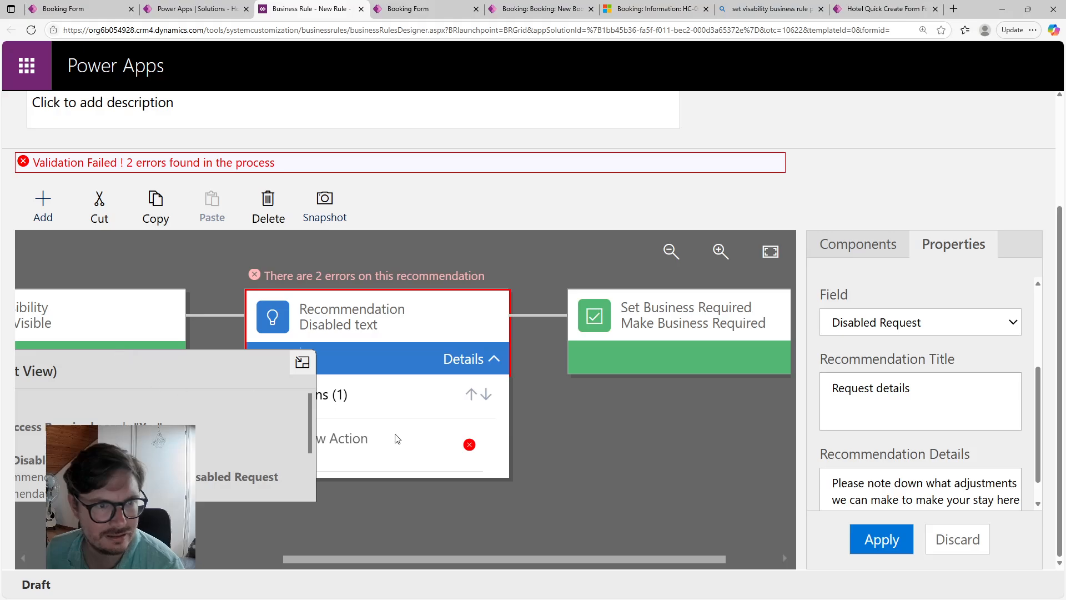
pyautogui.click(421, 454)
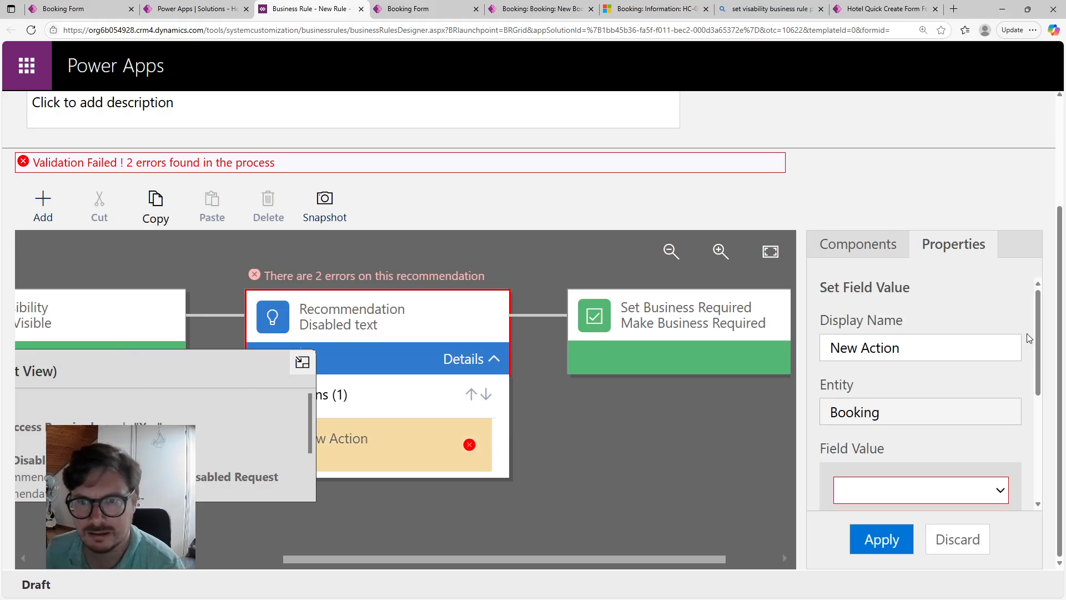
pyautogui.moveTo(1037, 333); pyautogui.dragTo(1034, 405)
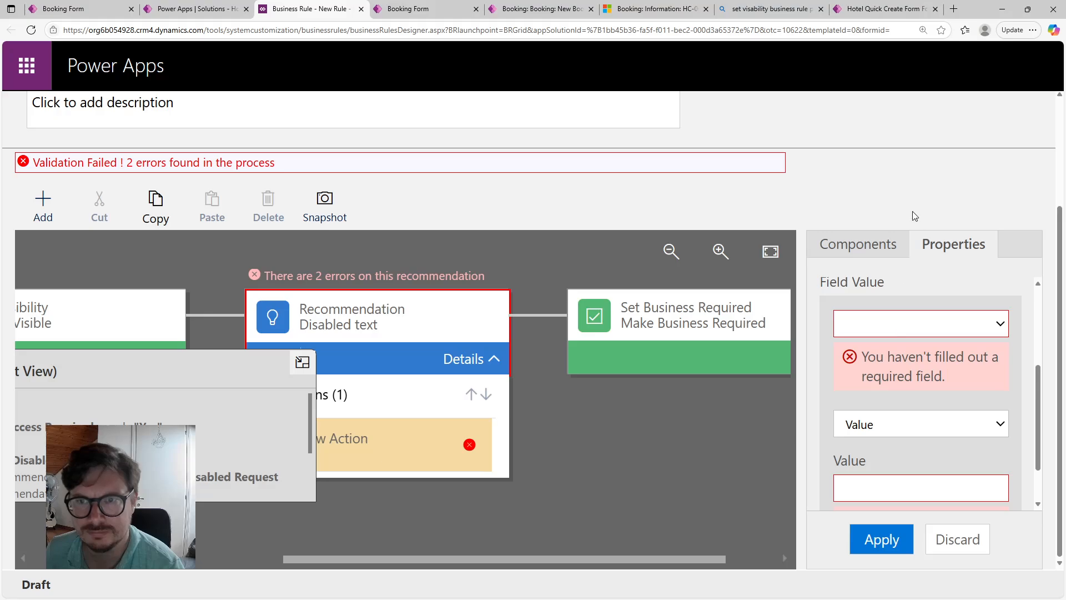
pyautogui.click(914, 182)
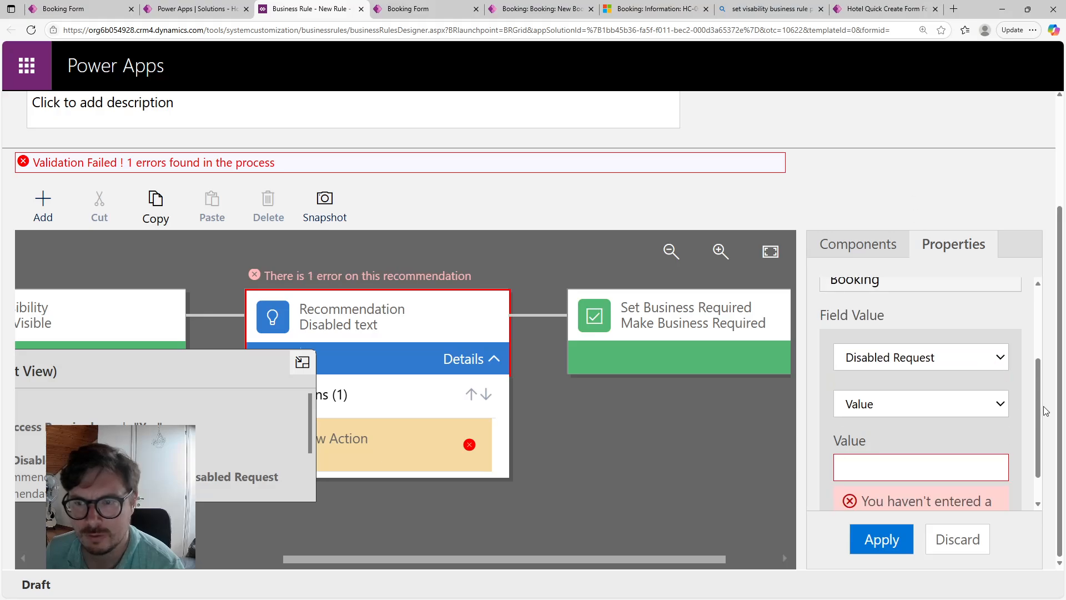
pyautogui.moveTo(1036, 427); pyautogui.dragTo(1036, 449)
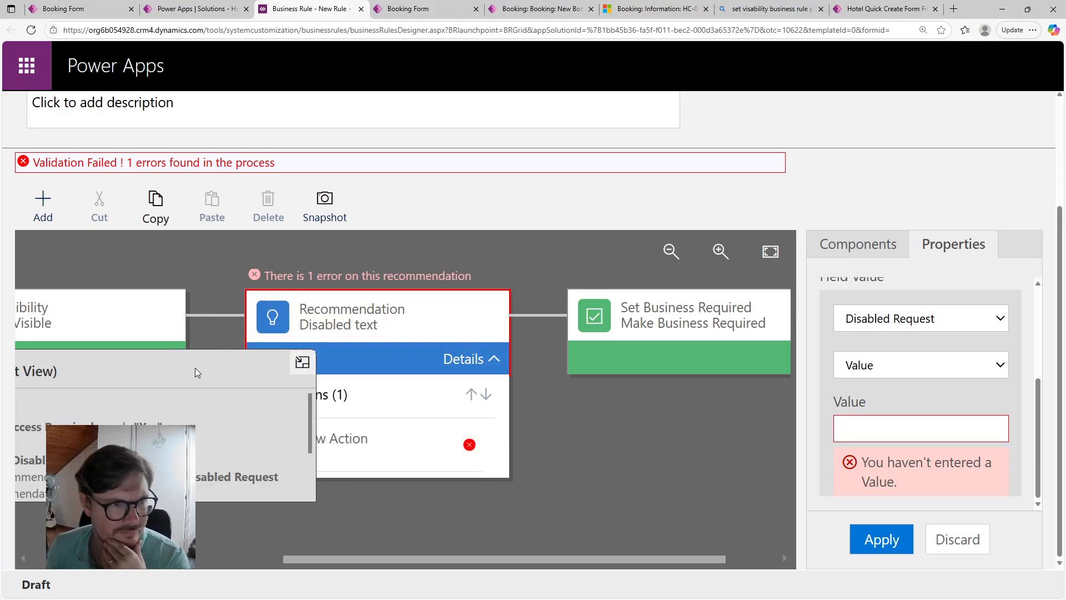
# Set the recommendation action's value to "Ground floor access" and apply it.
pyautogui.moveTo(309, 432); pyautogui.dragTo(308, 476)
pyautogui.click(902, 433)
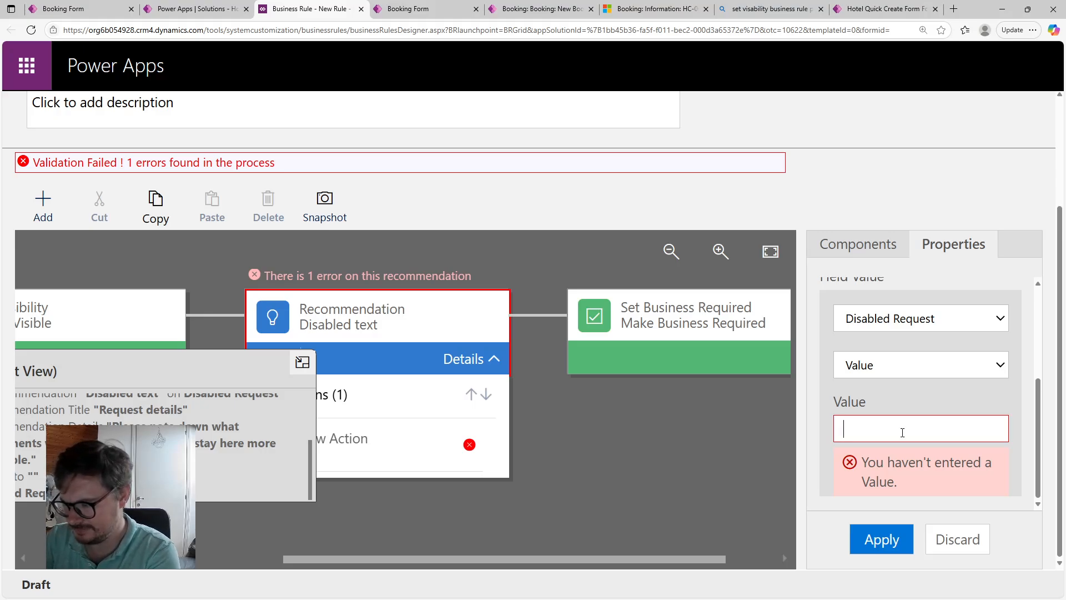
pyautogui.write('Ground f')
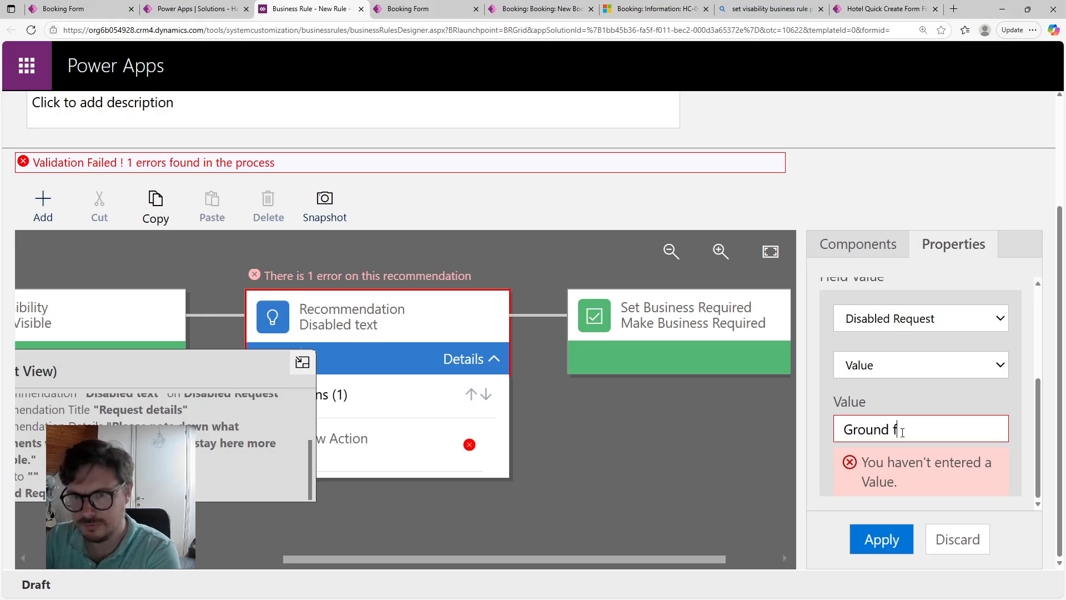
pyautogui.write('loor access')
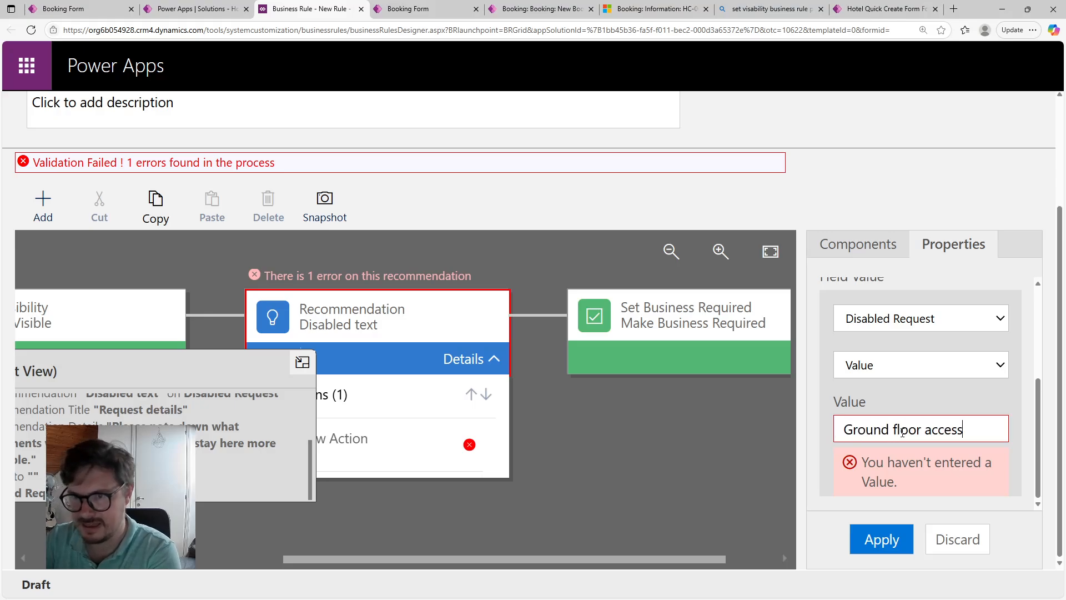
pyautogui.click(879, 542)
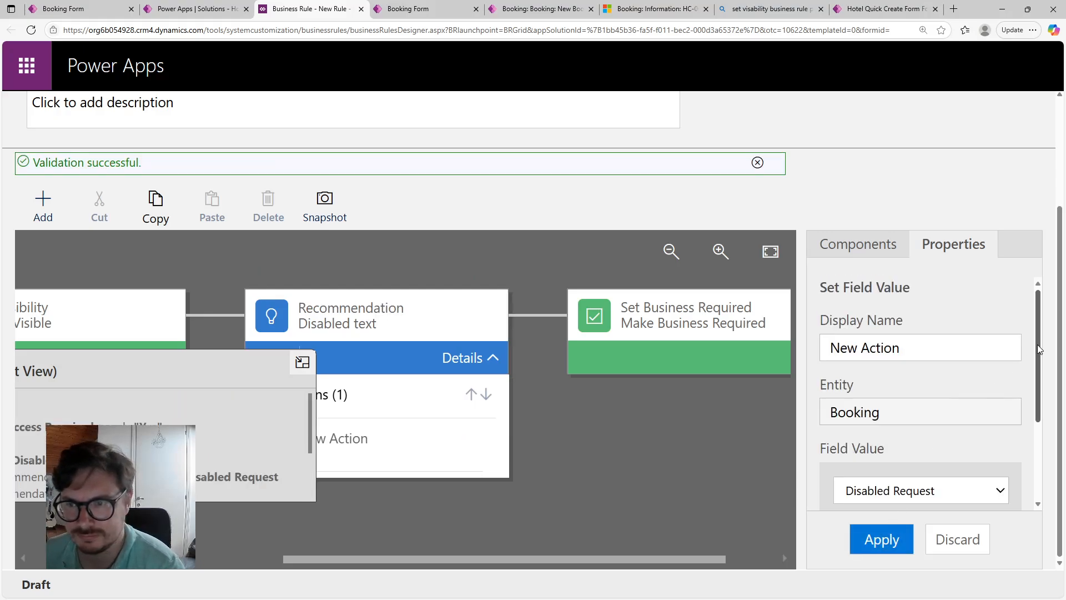
pyautogui.moveTo(1036, 357); pyautogui.dragTo(1036, 433)
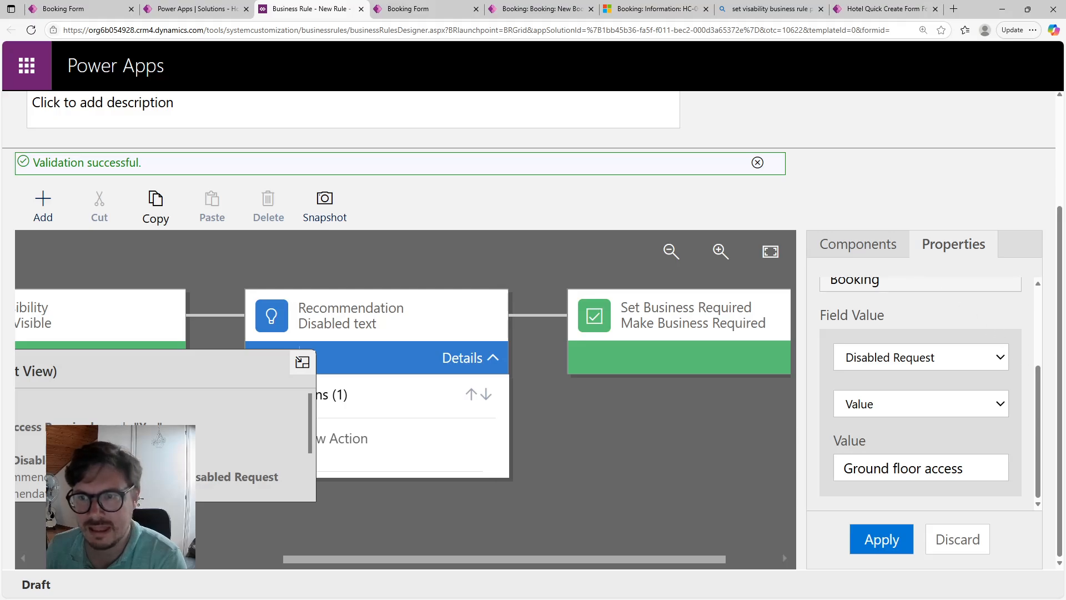
# Save the Disabled Info business rule and activate it.
pyautogui.scroll(3, 1061, 333)
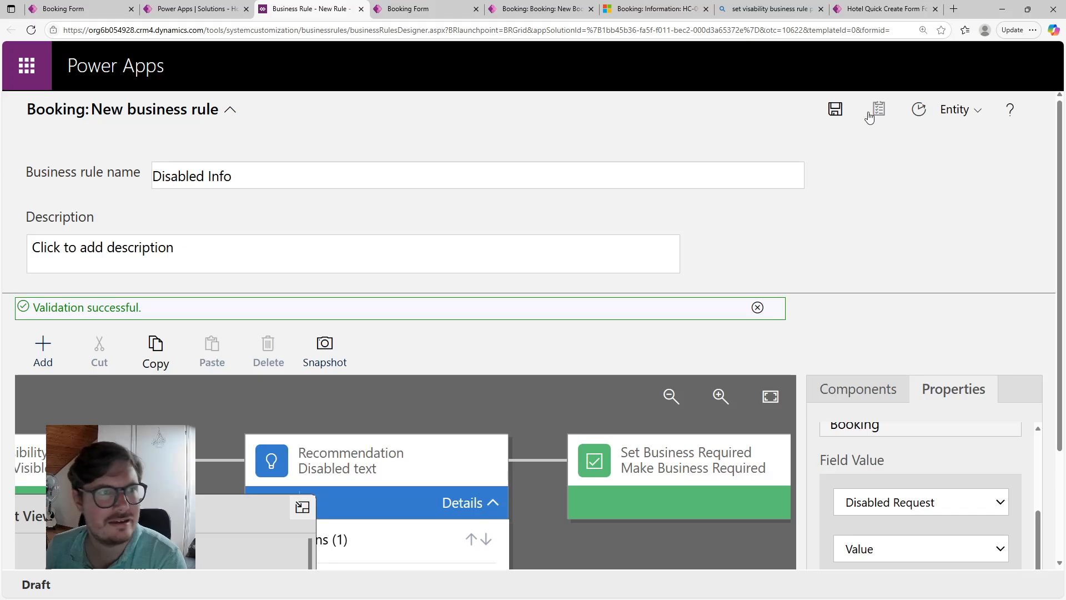
pyautogui.click(838, 111)
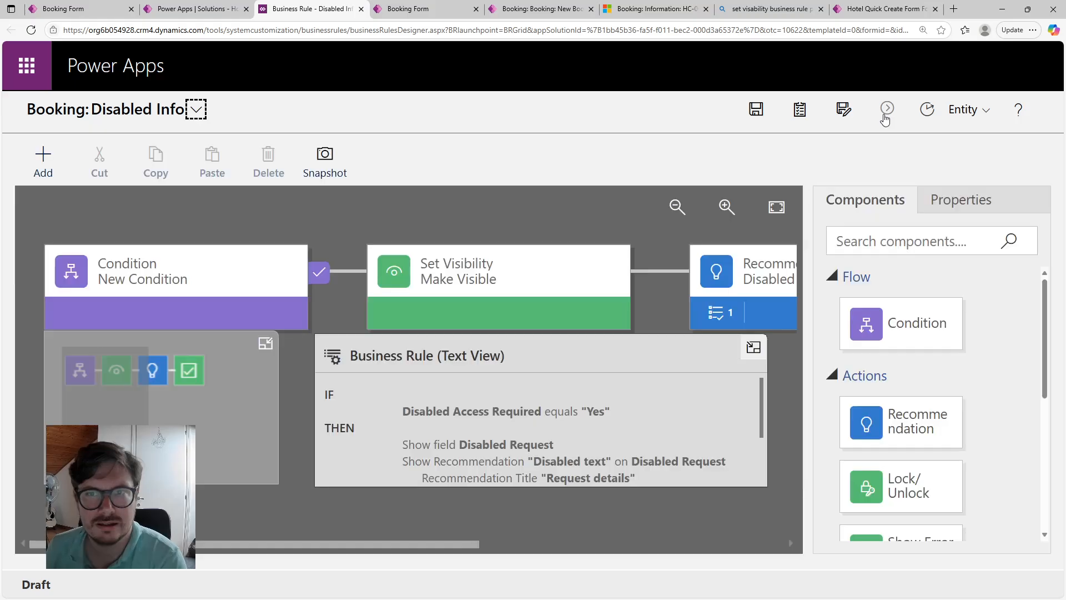
pyautogui.click(887, 110)
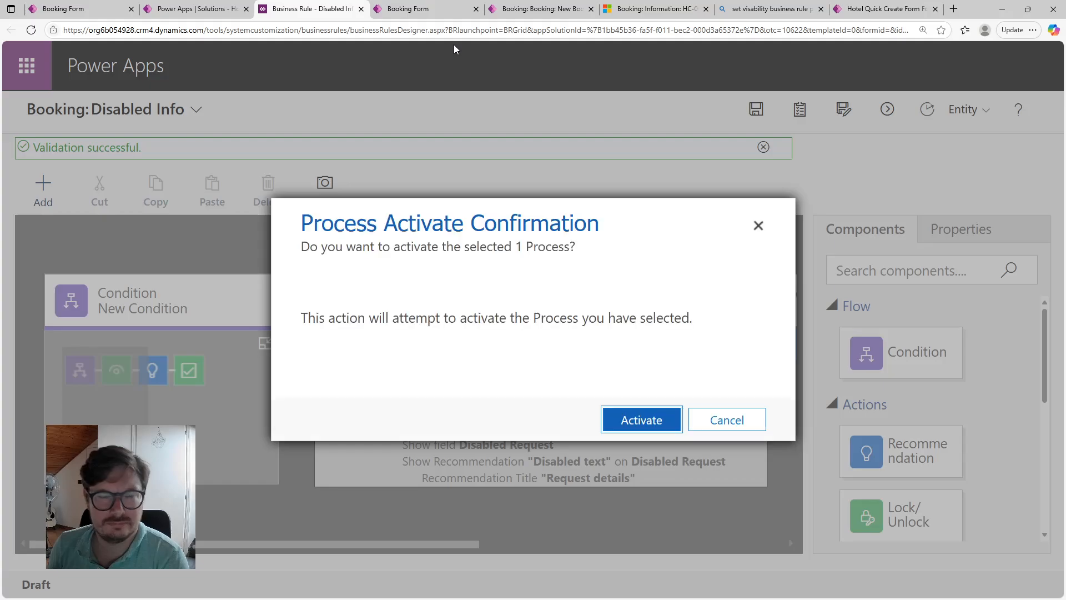
pyautogui.click(643, 421)
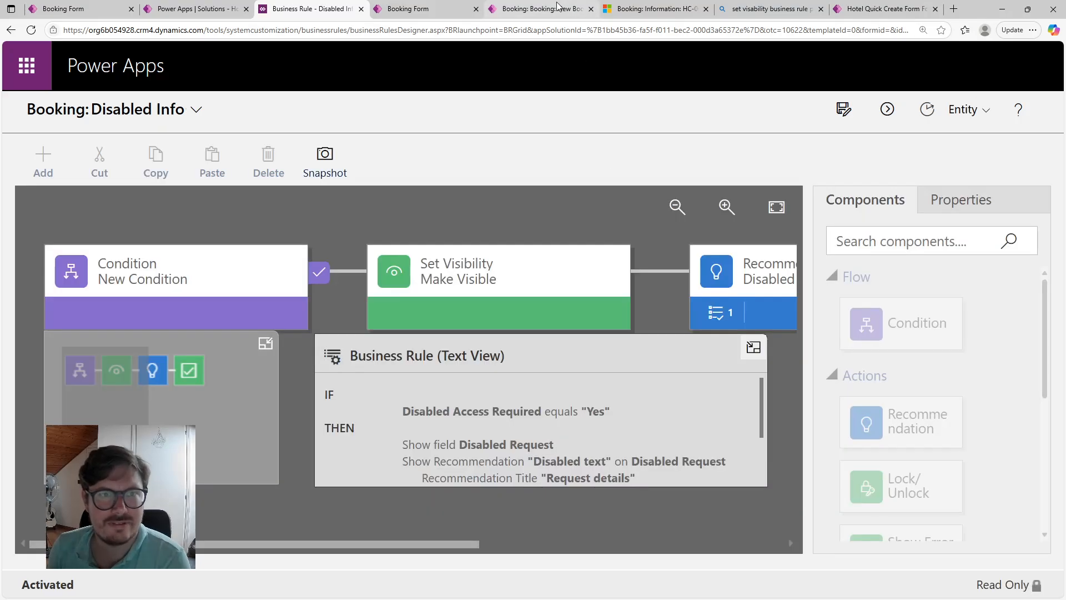
# Switch to the open booking record in Booking Manager, reload it and set Disabled Access Required to Yes.
pyautogui.click(557, 7)
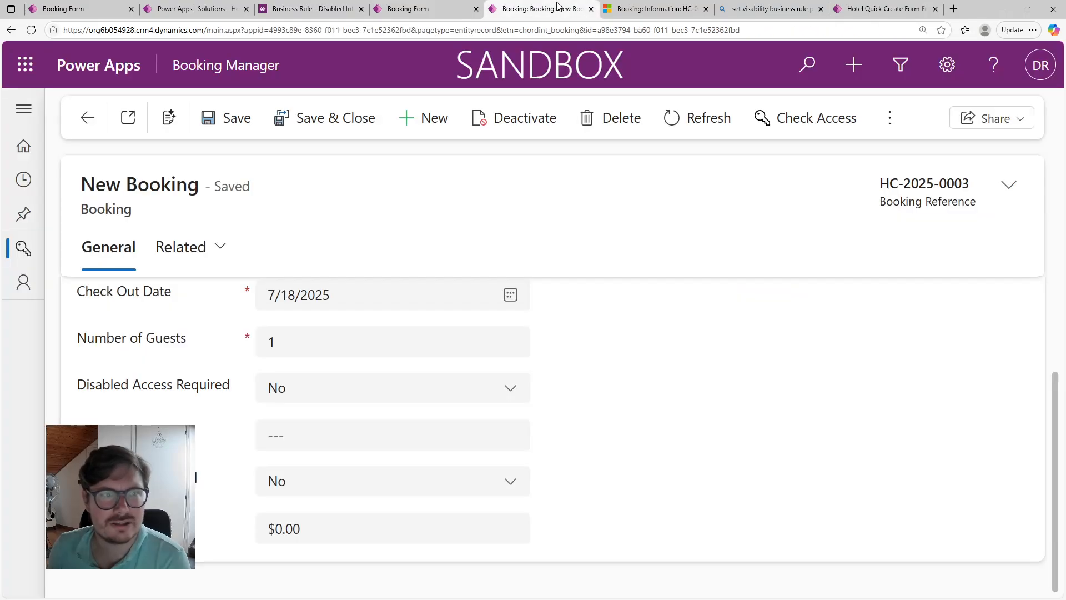
pyautogui.click(32, 30)
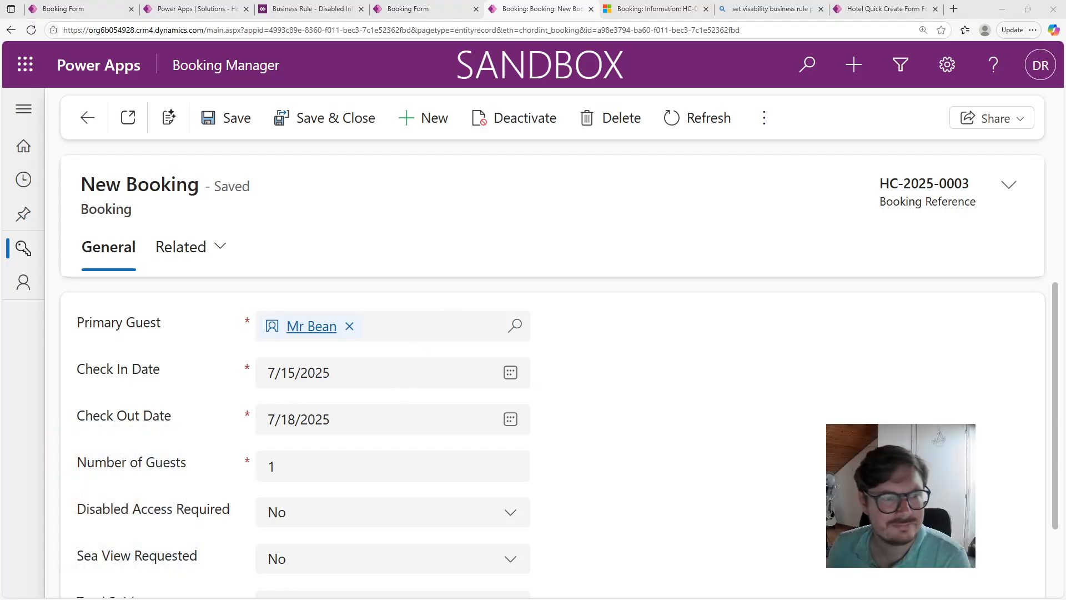
pyautogui.scroll(-3, 555, 433)
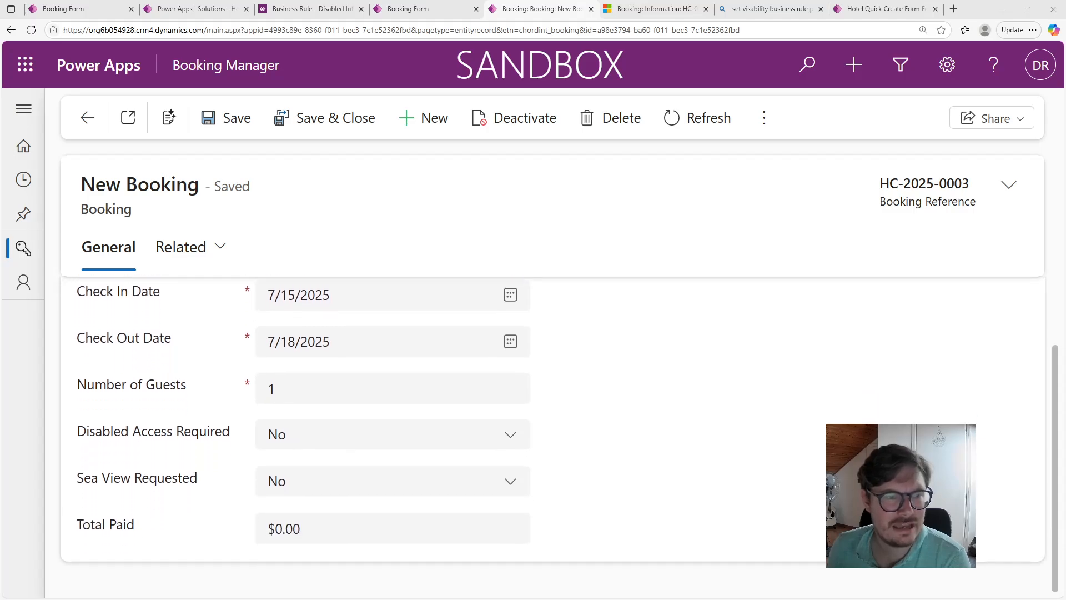
pyautogui.click(350, 445)
pyautogui.click(339, 501)
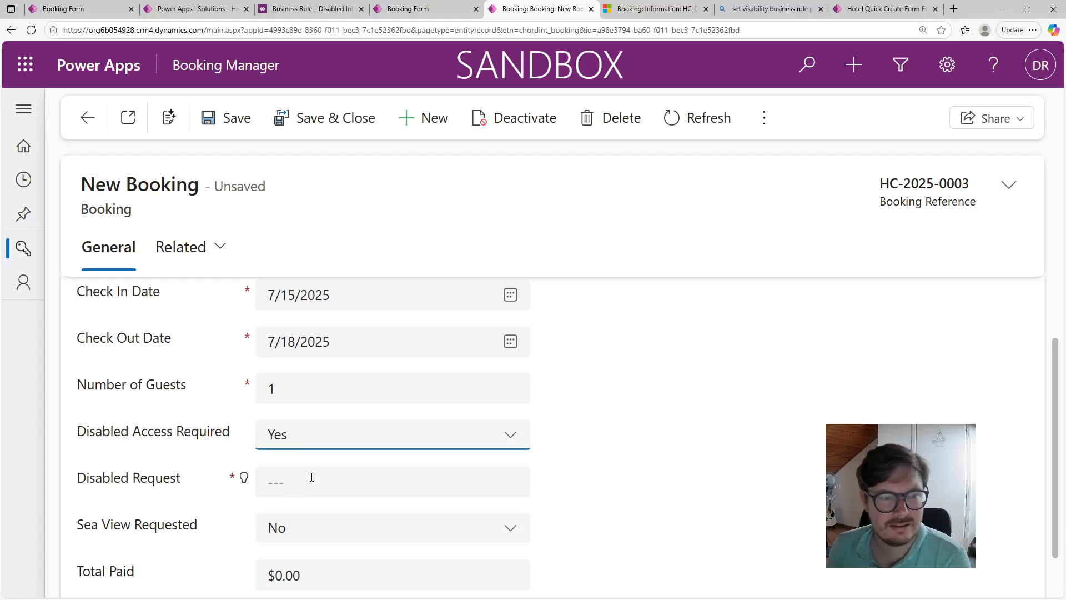
# Apply the recommendation on Disabled Request to fill in "Ground floor access", and reopen the recommendation.
pyautogui.click(245, 480)
pyautogui.scroll(-2, 300, 472)
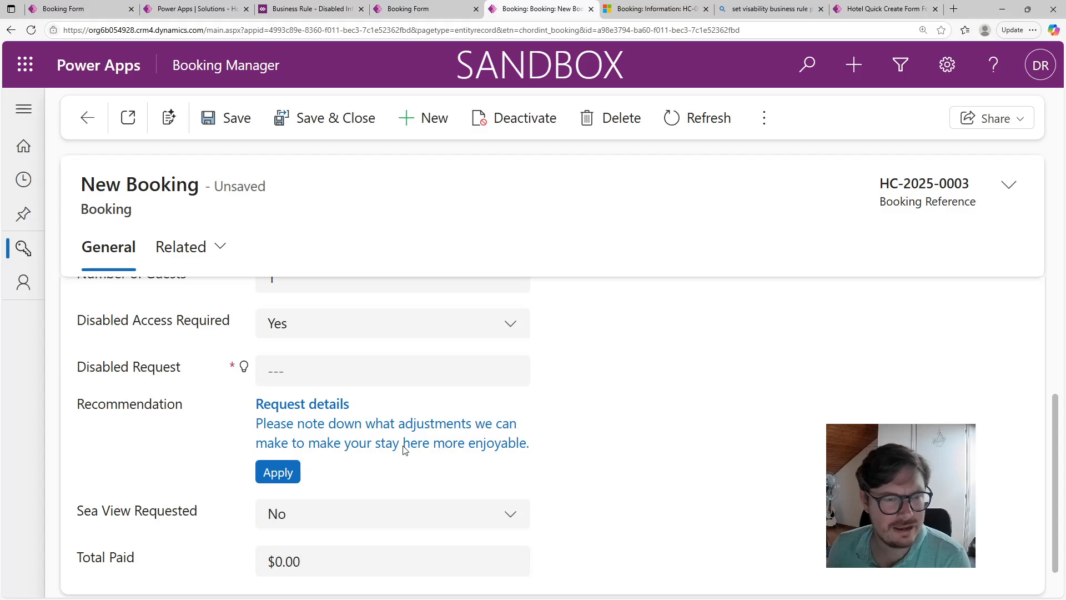
pyautogui.click(287, 470)
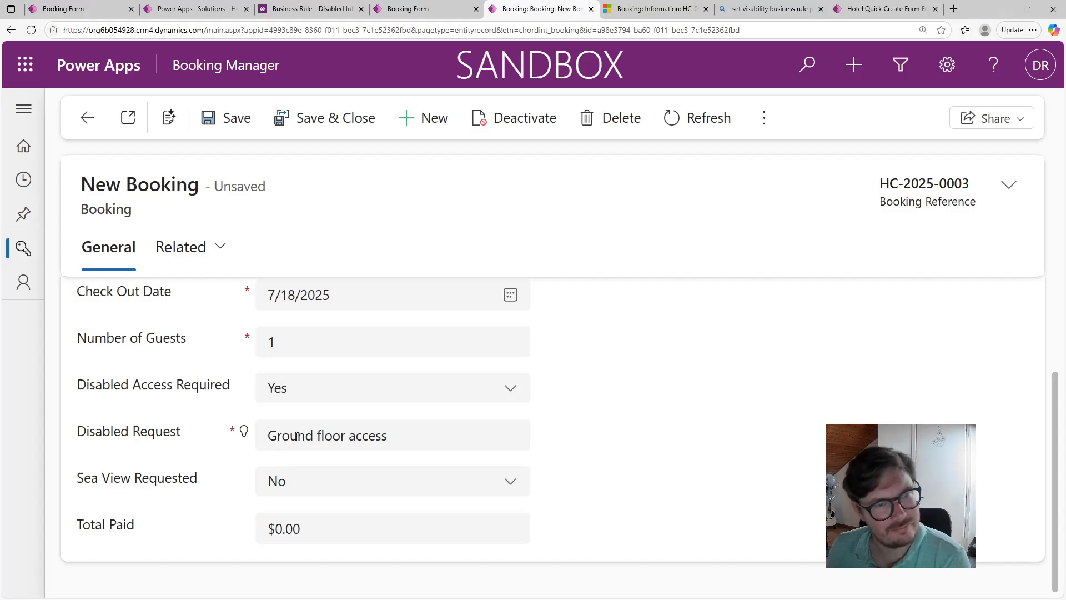
pyautogui.click(244, 432)
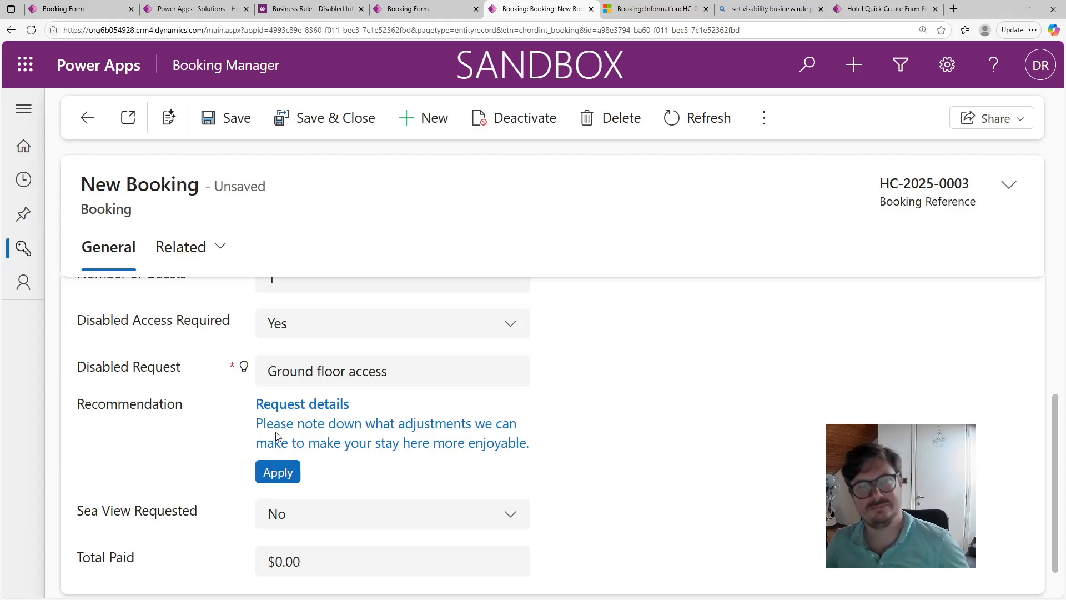
# Save the booking and return to the Current Bookings list.
pyautogui.moveTo(387, 372); pyautogui.dragTo(270, 362)
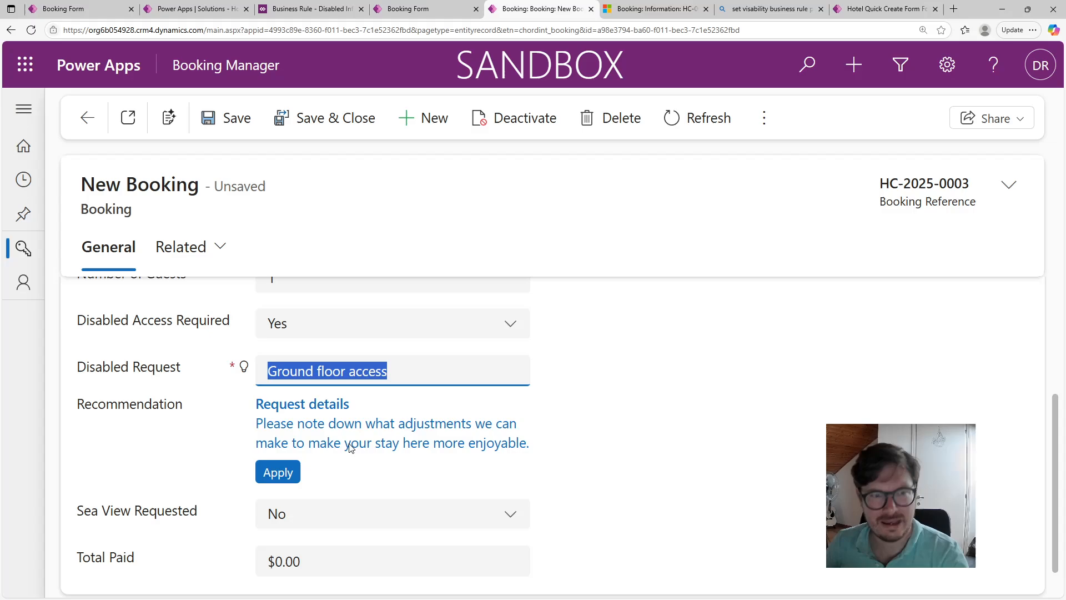
pyautogui.click(236, 134)
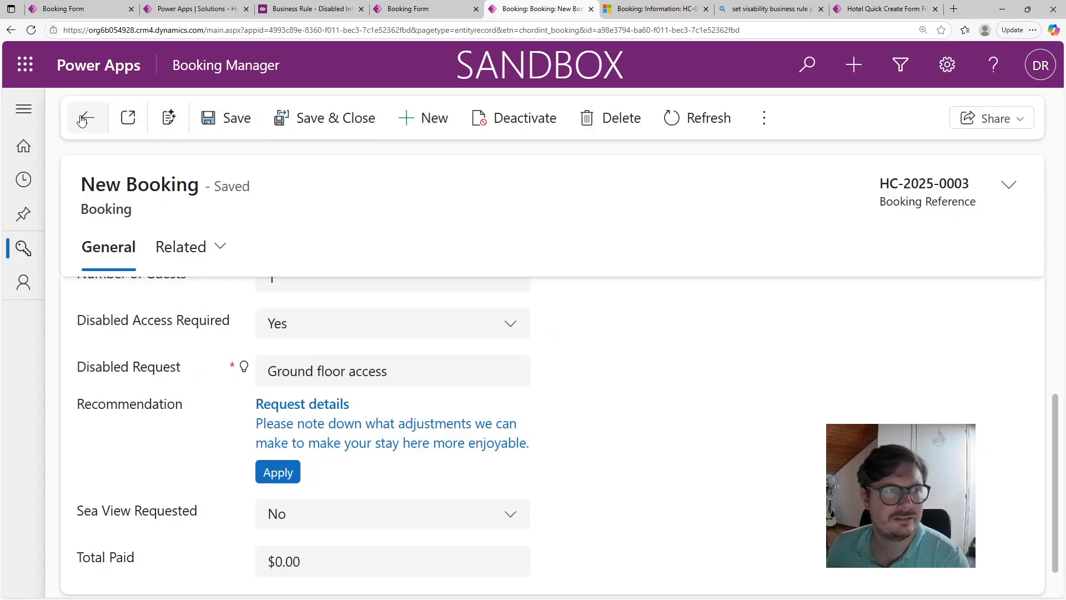
pyautogui.click(82, 119)
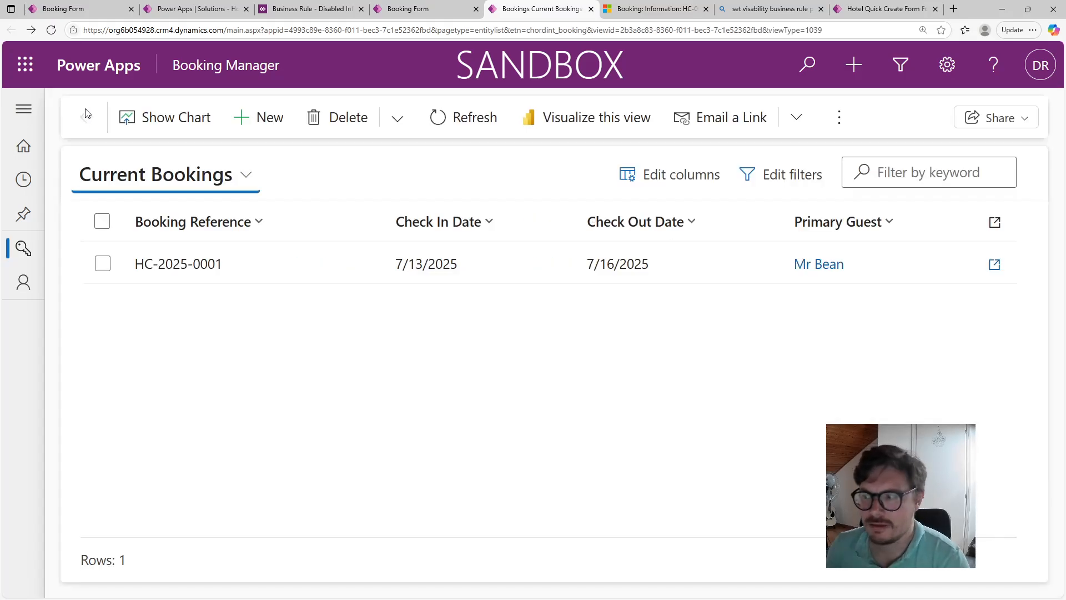